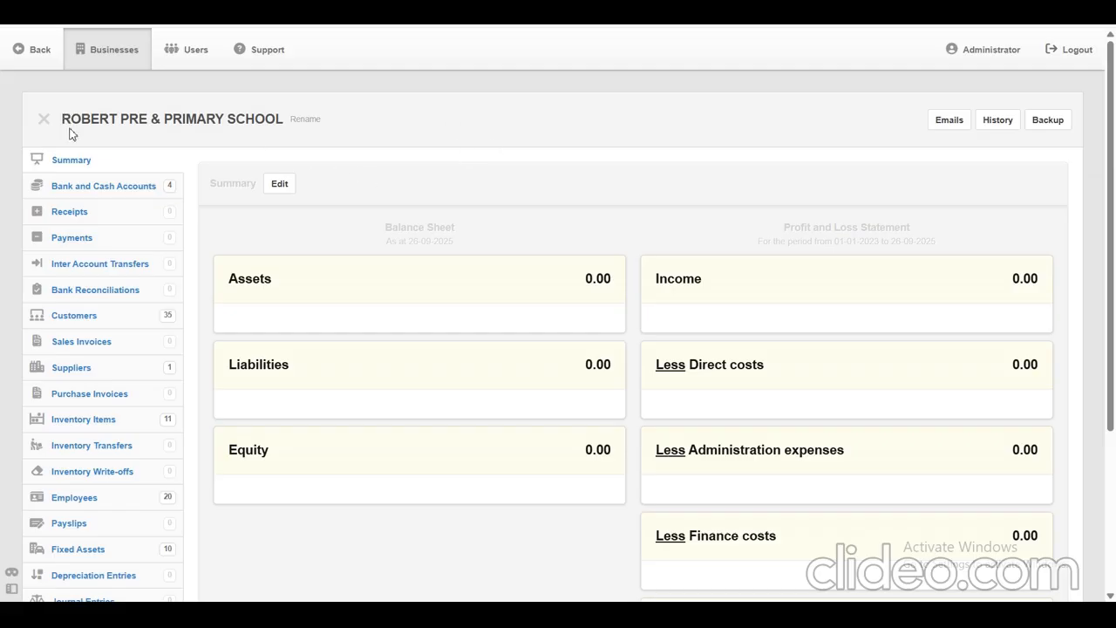
# Open the list of customers for the ROBERT PRE & PRIMARY SCHOOL business.
pyautogui.moveTo(63, 122); pyautogui.dragTo(281, 116)
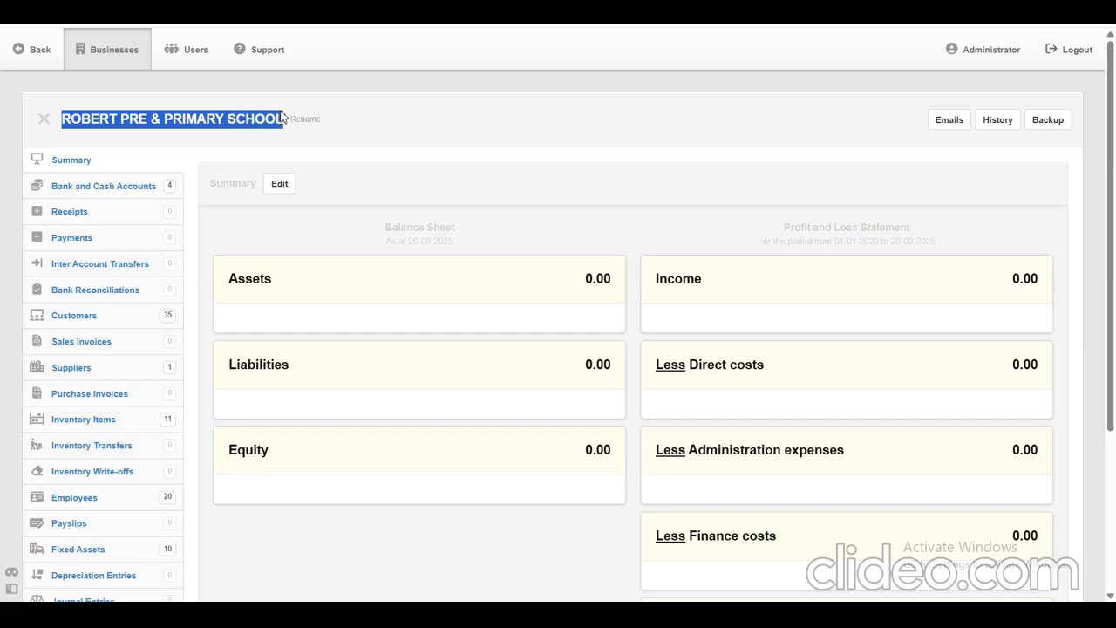
pyautogui.click(552, 142)
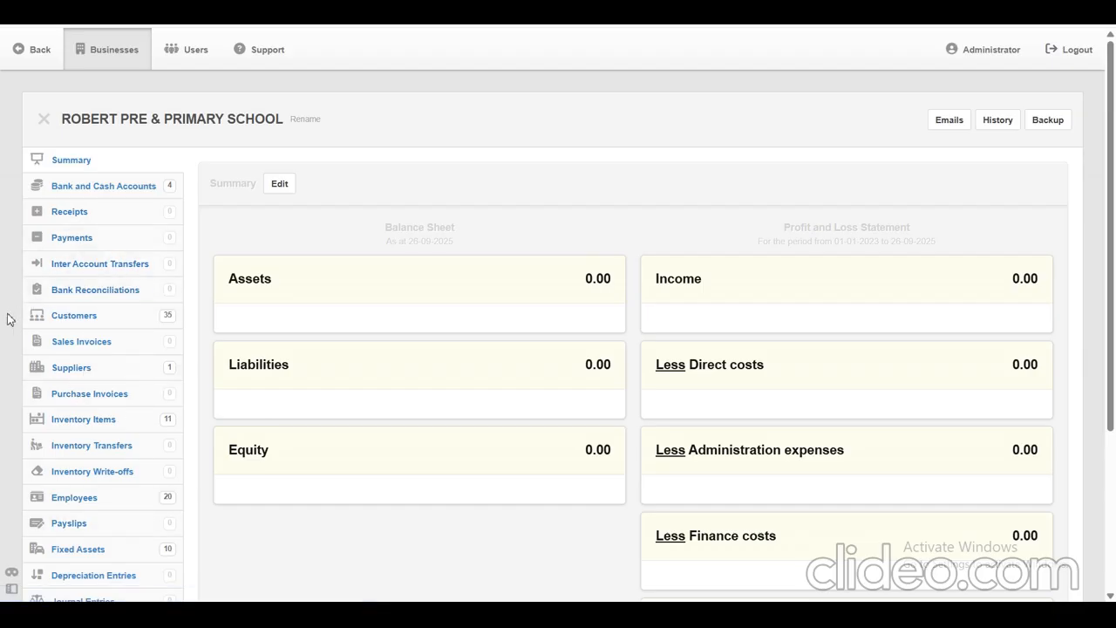
pyautogui.moveTo(49, 317); pyautogui.dragTo(108, 323)
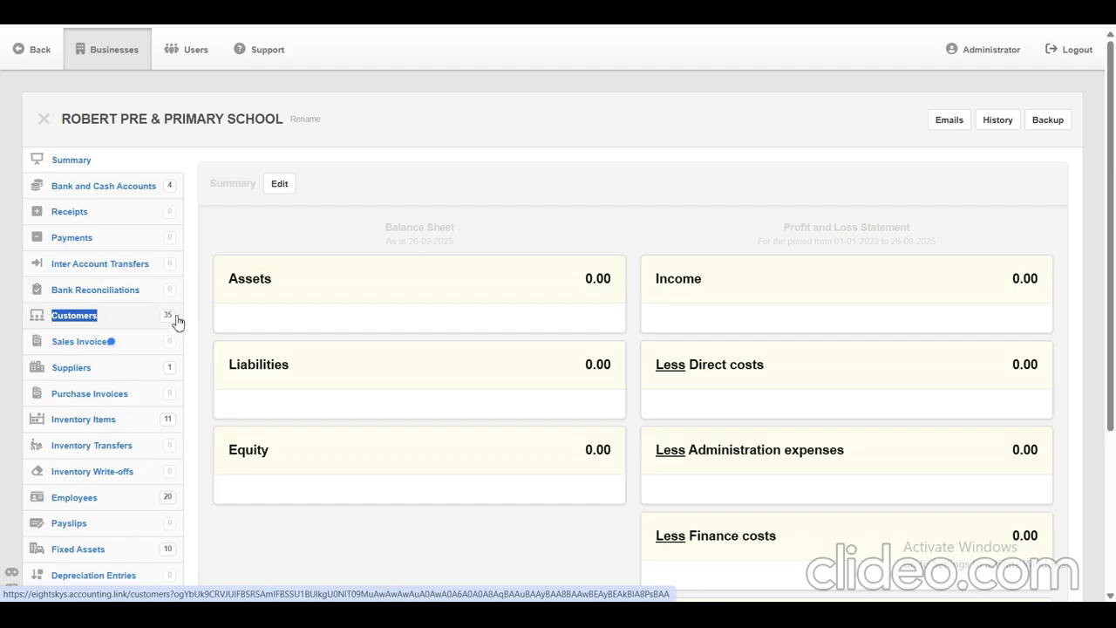
pyautogui.click(75, 321)
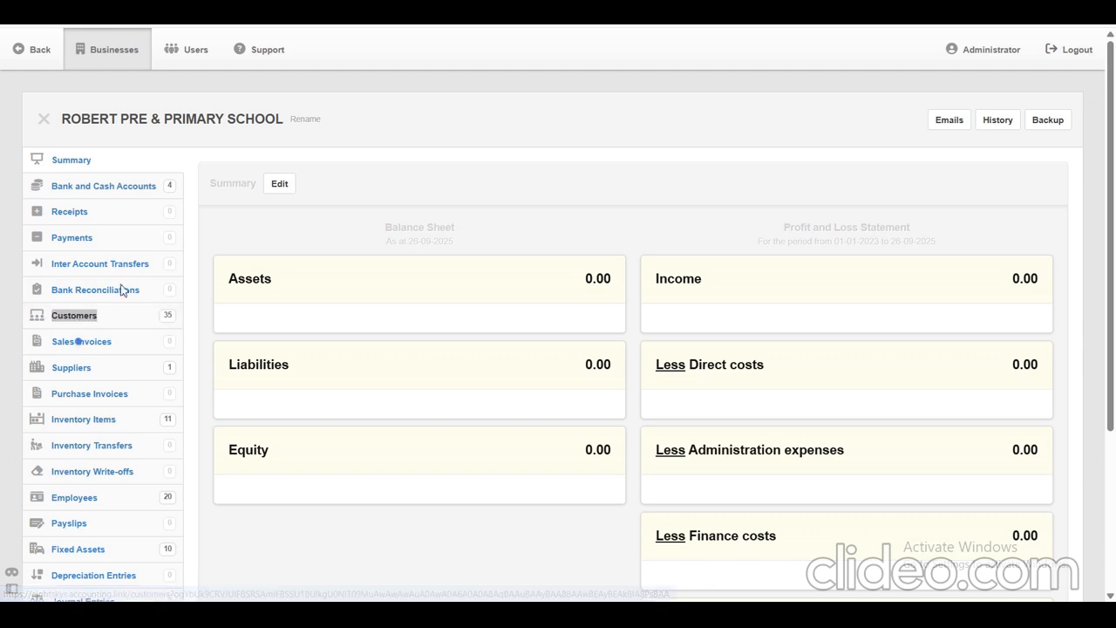
# Look through the customer list, examining the grade codes, control accounts and billing addresses of the students.
pyautogui.moveTo(1106, 128)
pyautogui.mouseDown()
pyautogui.moveTo(1113, 229)
pyautogui.moveTo(1114, 119)
pyautogui.moveTo(1111, 248)
pyautogui.moveTo(1111, 120)
pyautogui.mouseUp()
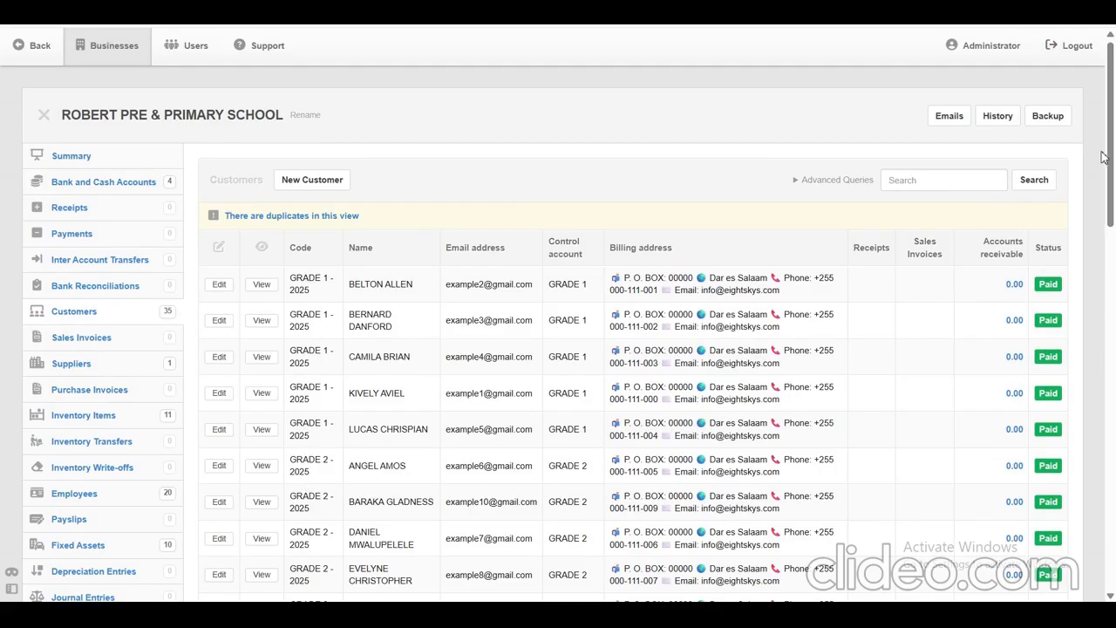
pyautogui.scroll(-1, 1110, 162)
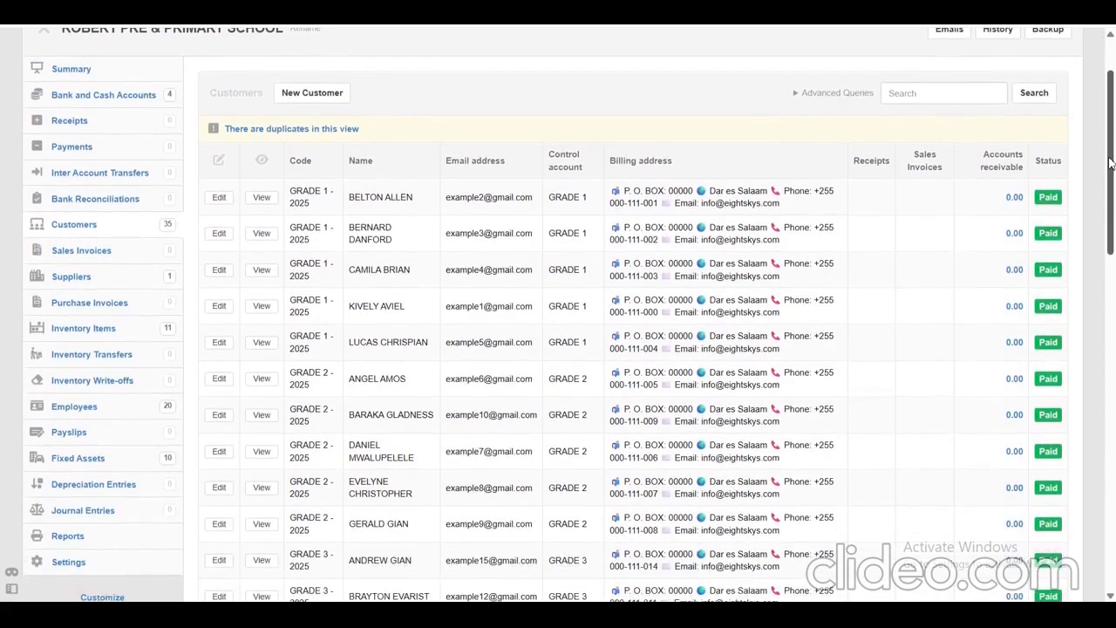
pyautogui.scroll(-3, 1110, 162)
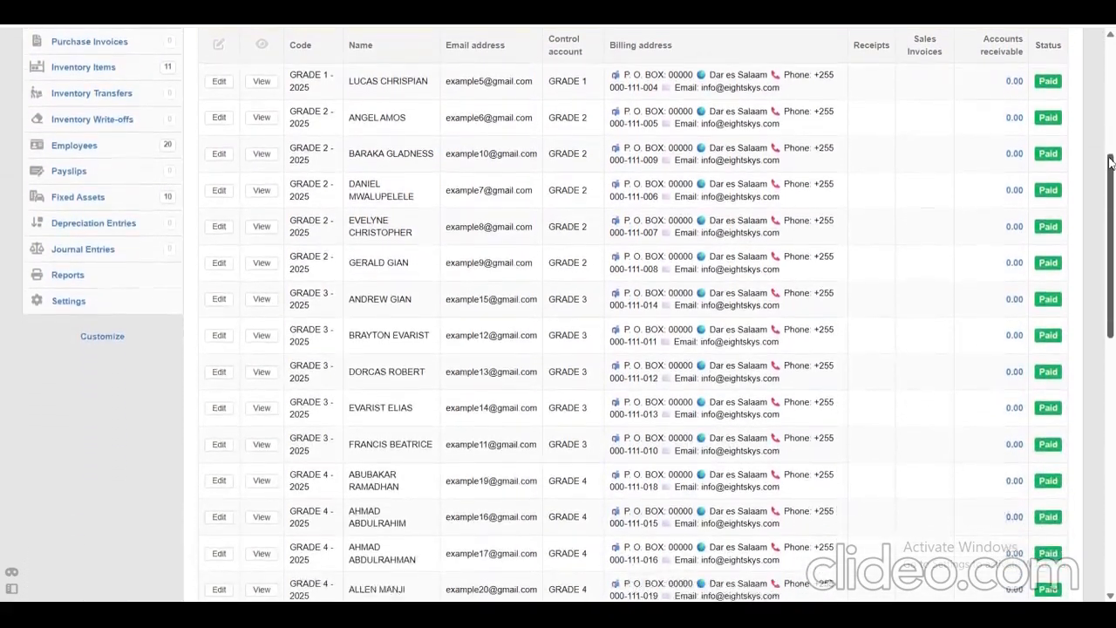
pyautogui.scroll(-1, 1111, 162)
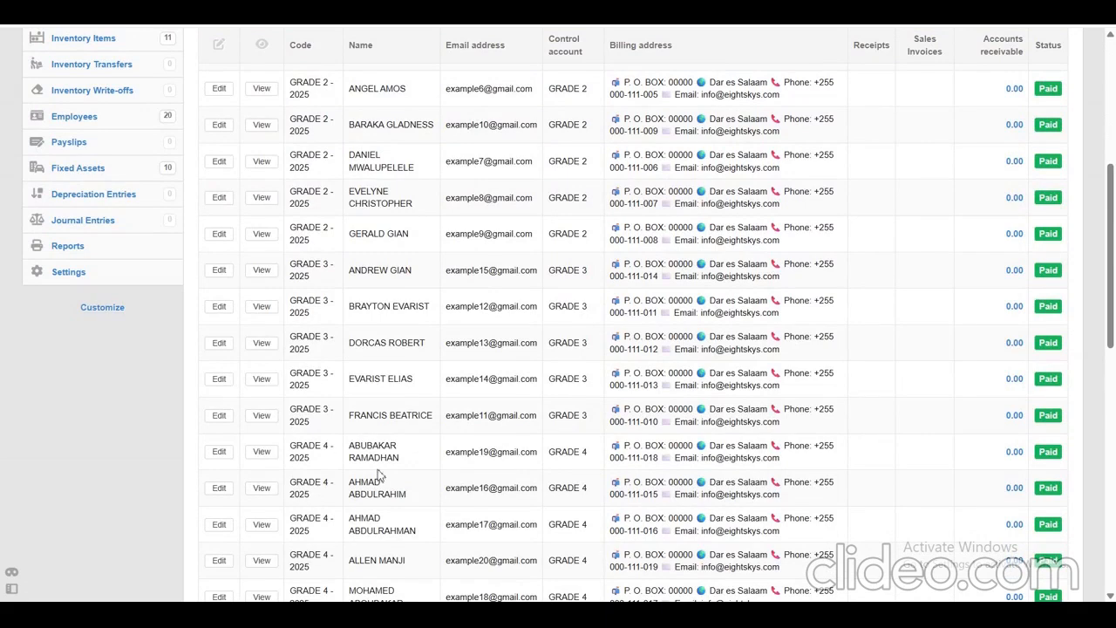
pyautogui.scroll(5, 1110, 251)
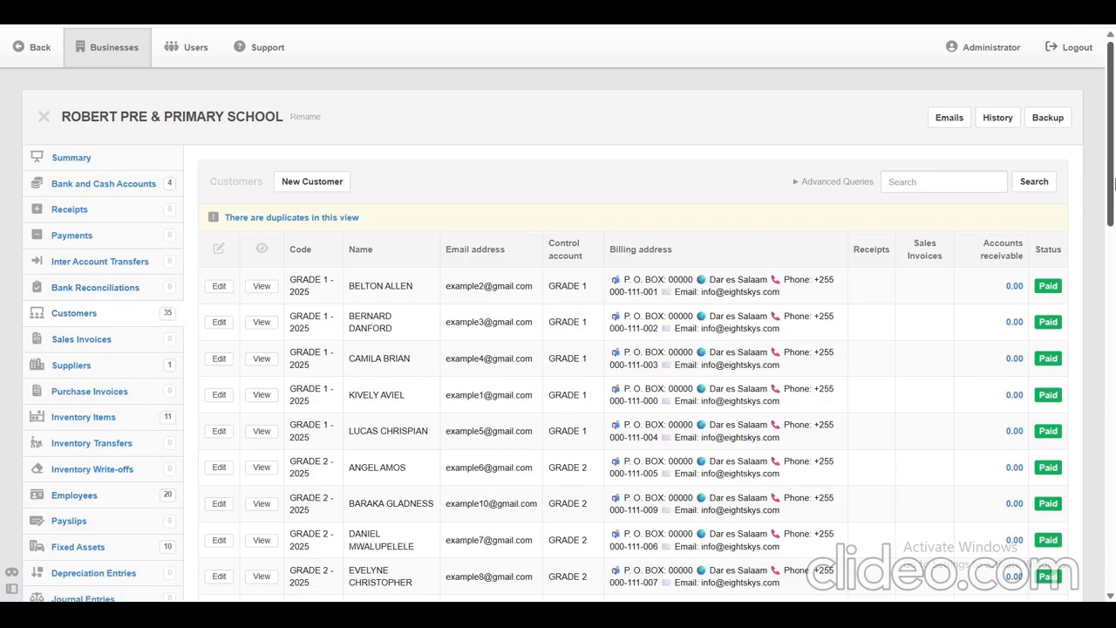
pyautogui.moveTo(1112, 158); pyautogui.dragTo(1112, 157)
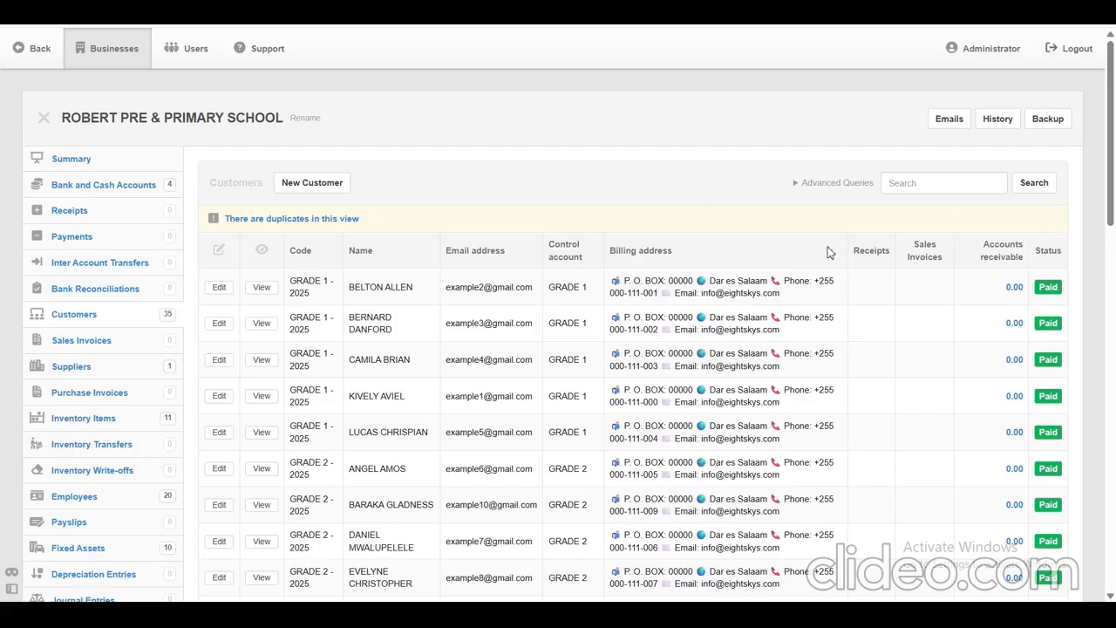
pyautogui.moveTo(1113, 93); pyautogui.dragTo(1114, 93)
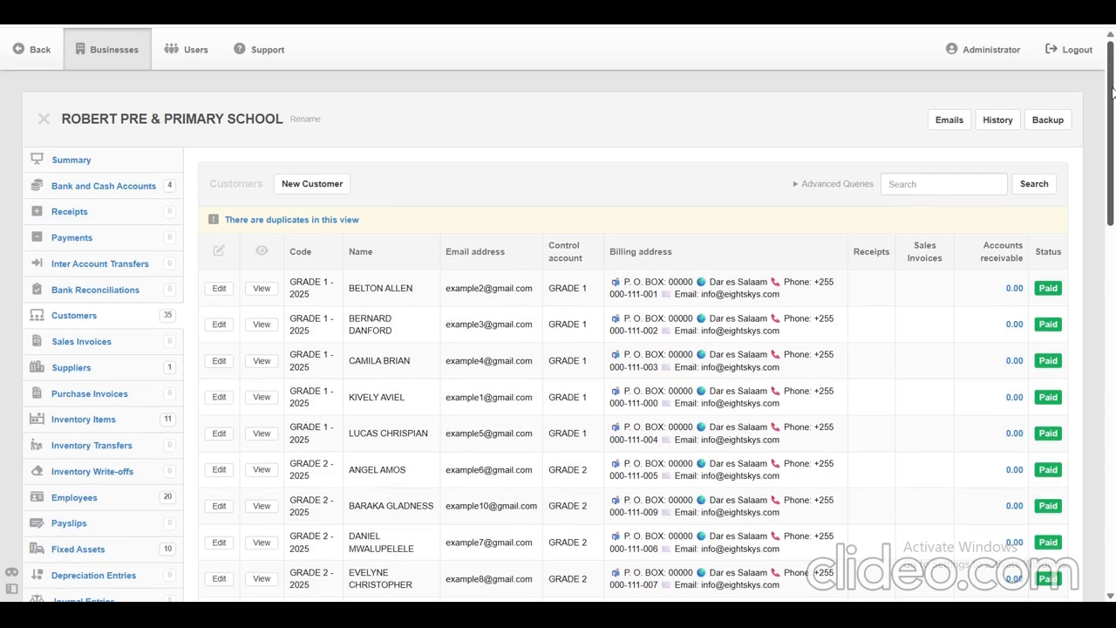
# Open the business settings and go to the list of non-inventory items.
pyautogui.moveTo(1113, 92); pyautogui.dragTo(1112, 122)
pyautogui.moveTo(1115, 161); pyautogui.dragTo(1115, 155)
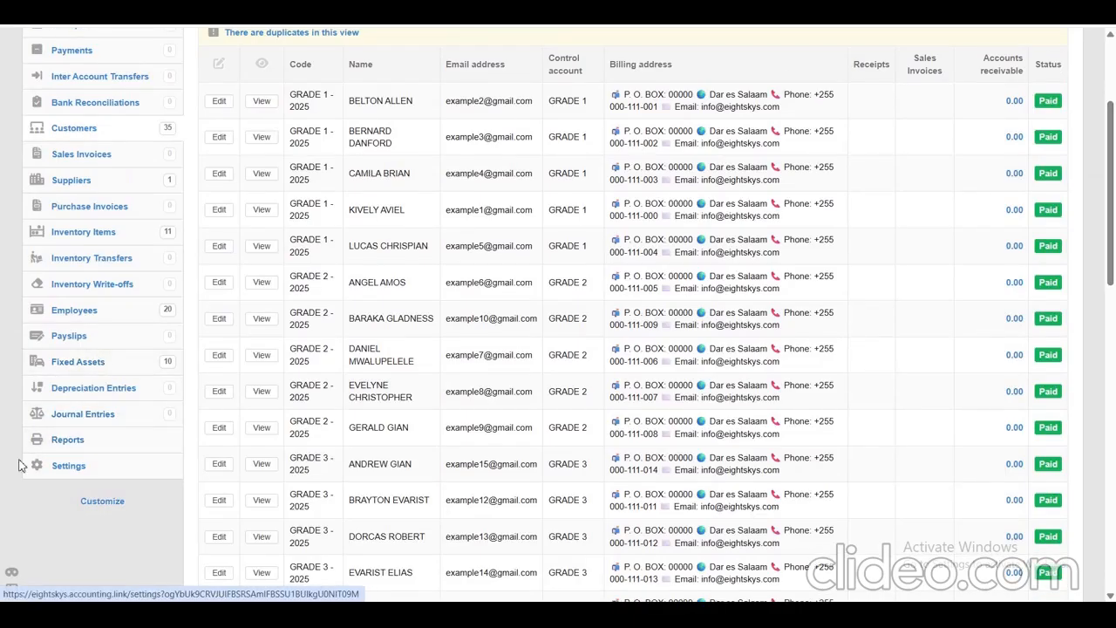
pyautogui.moveTo(48, 464); pyautogui.dragTo(90, 478)
pyautogui.click(69, 469)
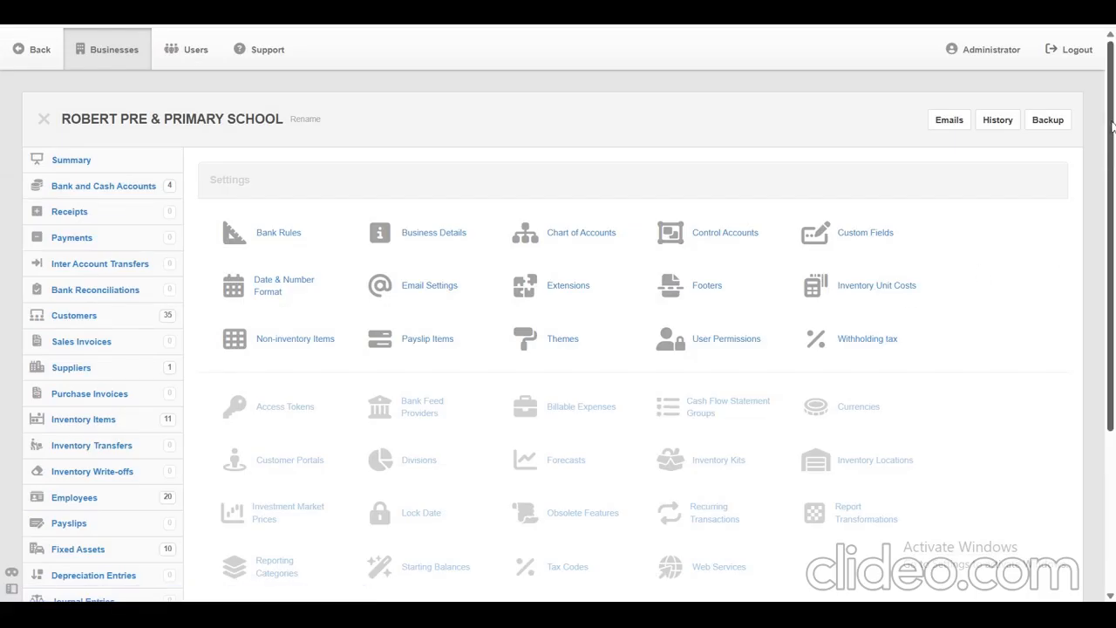
pyautogui.moveTo(1112, 131); pyautogui.dragTo(1113, 185)
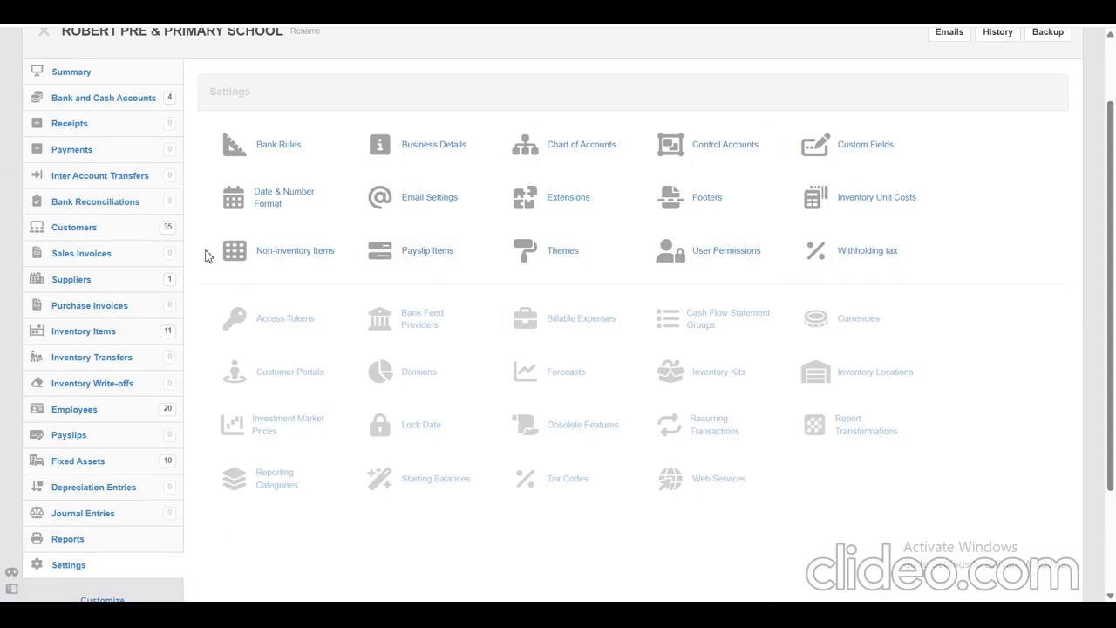
pyautogui.moveTo(222, 250); pyautogui.dragTo(335, 253)
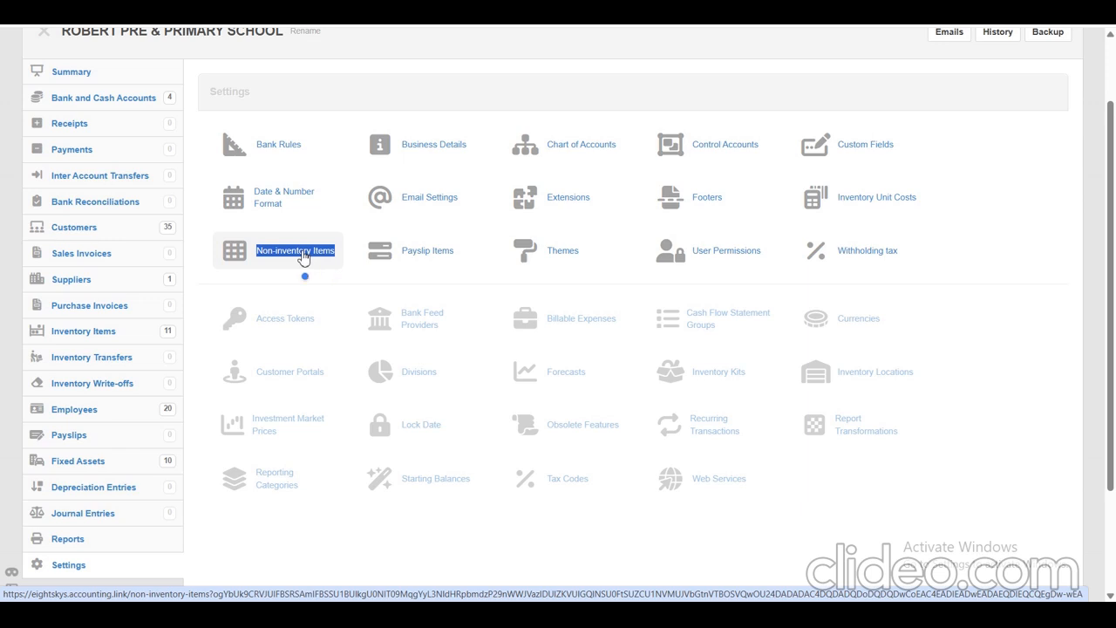
pyautogui.click(302, 255)
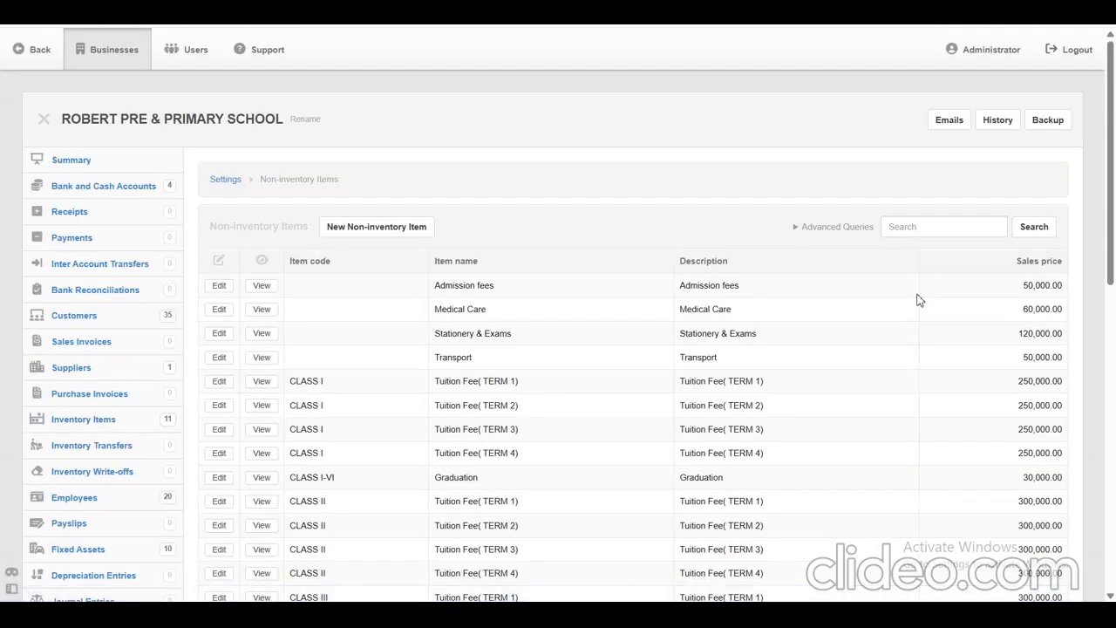
# Look through the whole list of non-inventory items to see which school fees are defined for each class.
pyautogui.moveTo(1110, 94); pyautogui.dragTo(1112, 132)
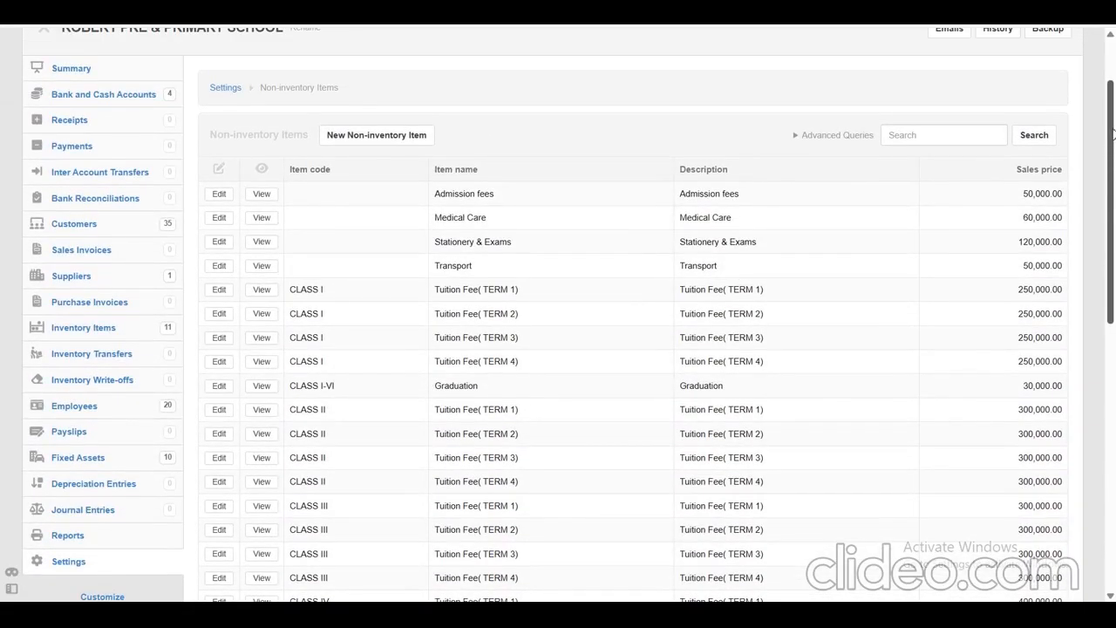
pyautogui.moveTo(1113, 133)
pyautogui.mouseDown()
pyautogui.moveTo(1113, 246)
pyautogui.moveTo(1114, 154)
pyautogui.mouseUp()
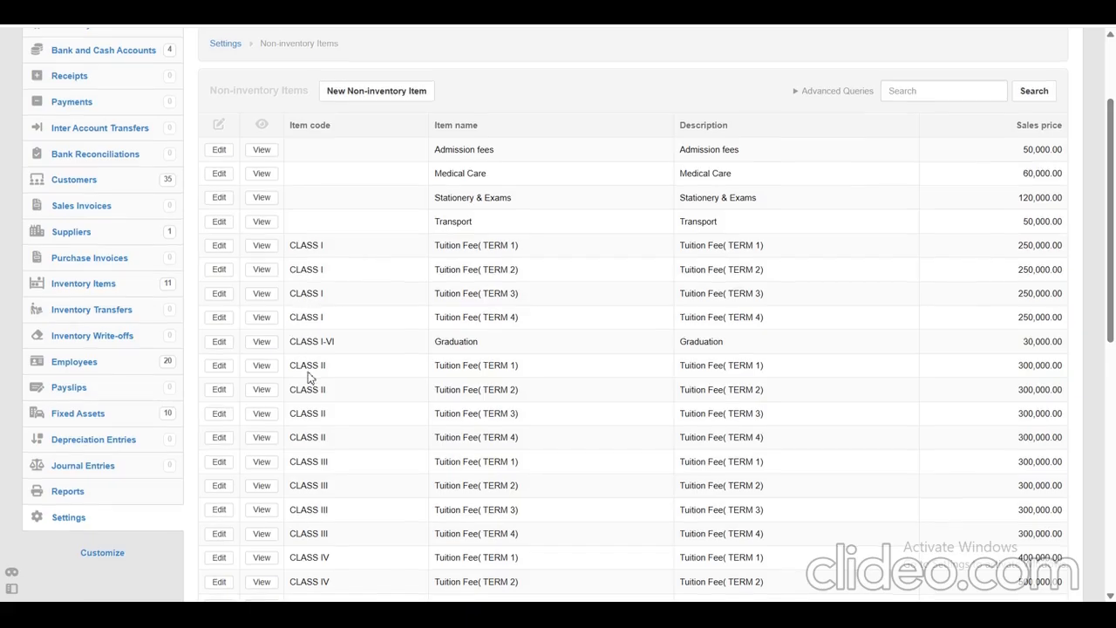
pyautogui.scroll(-4, 307, 377)
pyautogui.scroll(-3, 309, 373)
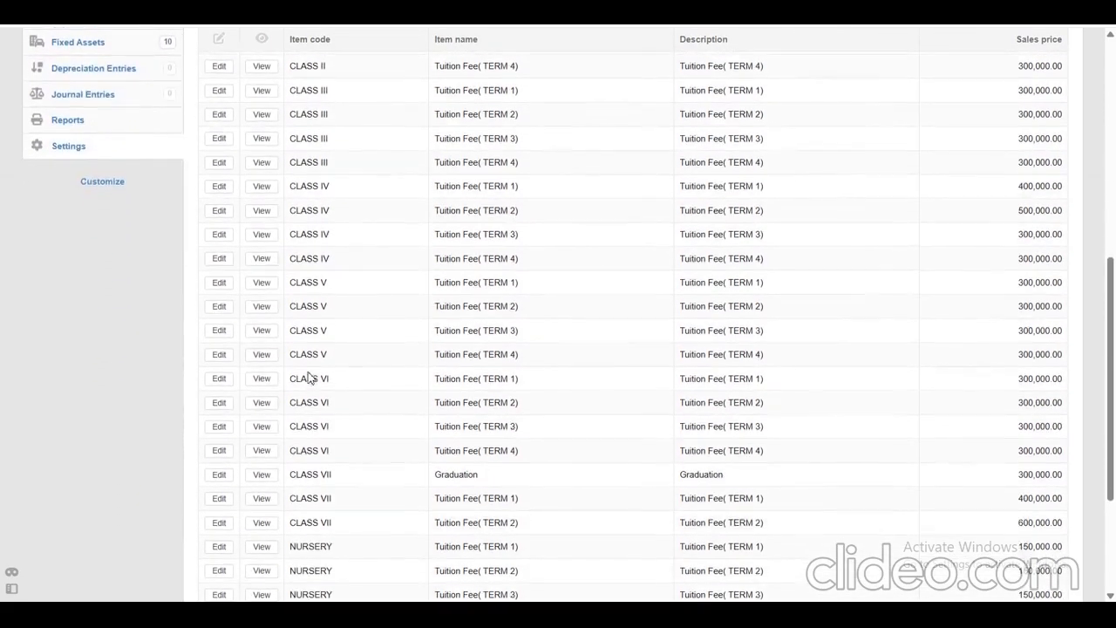
pyautogui.scroll(6, 307, 377)
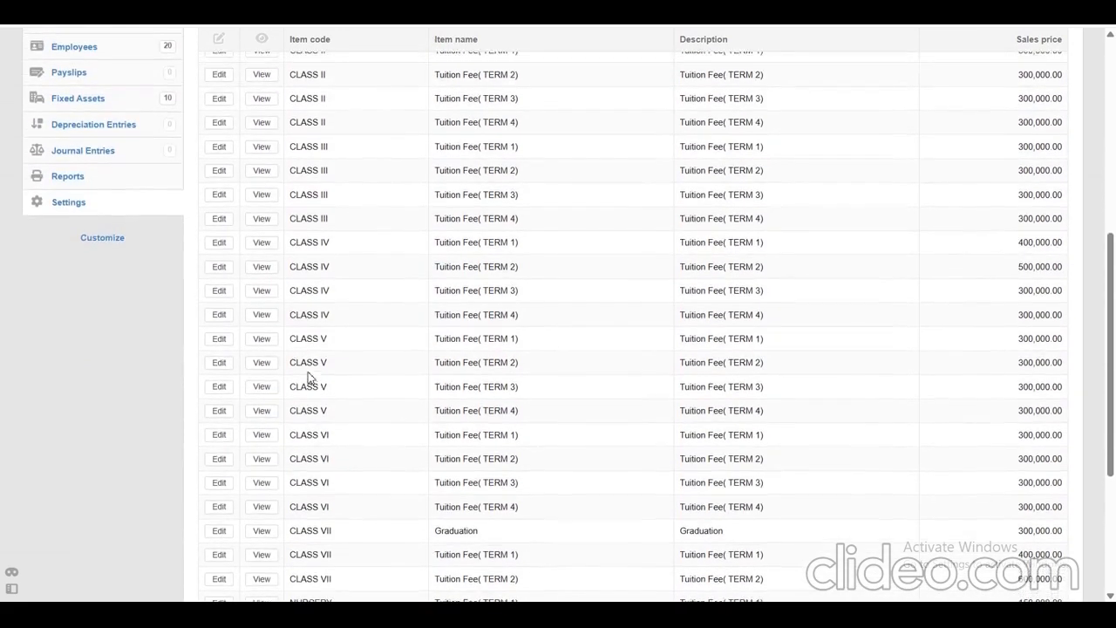
pyautogui.scroll(2, 310, 375)
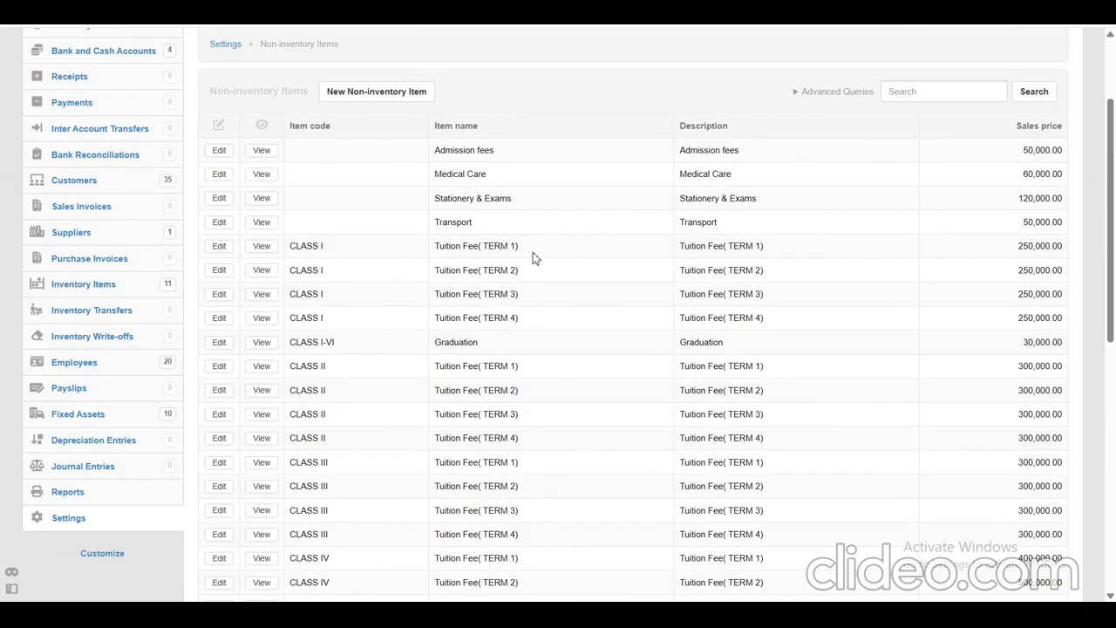
# Examine the descriptions and sales prices of the CLASS I tuition fees for terms 1 and 2, the admission fees and the transport item.
pyautogui.moveTo(514, 246); pyautogui.dragTo(442, 247)
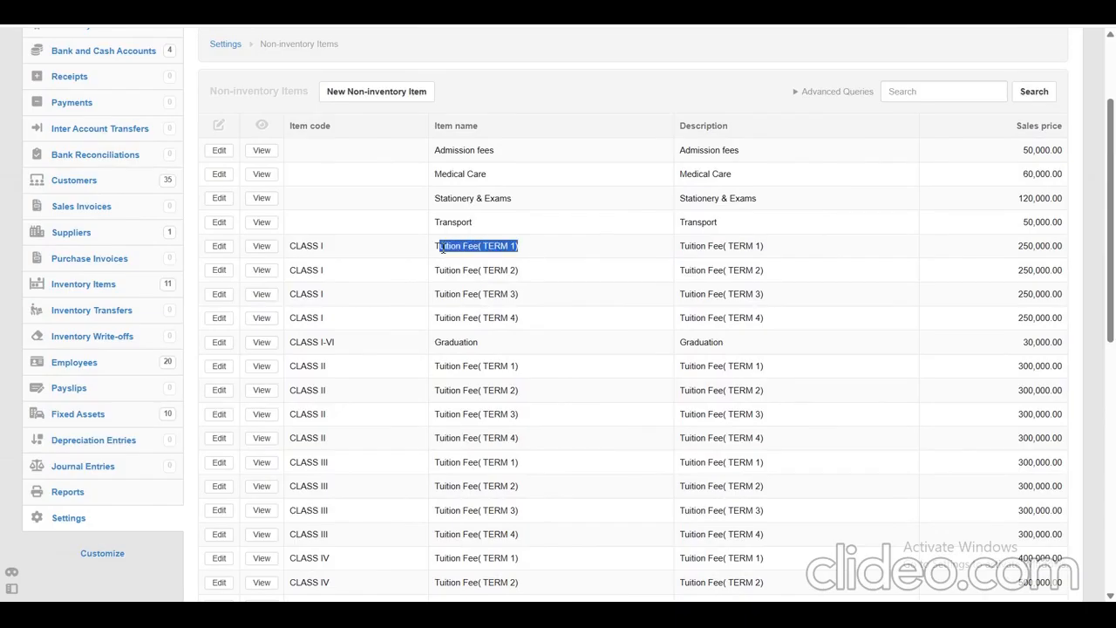
pyautogui.click(571, 255)
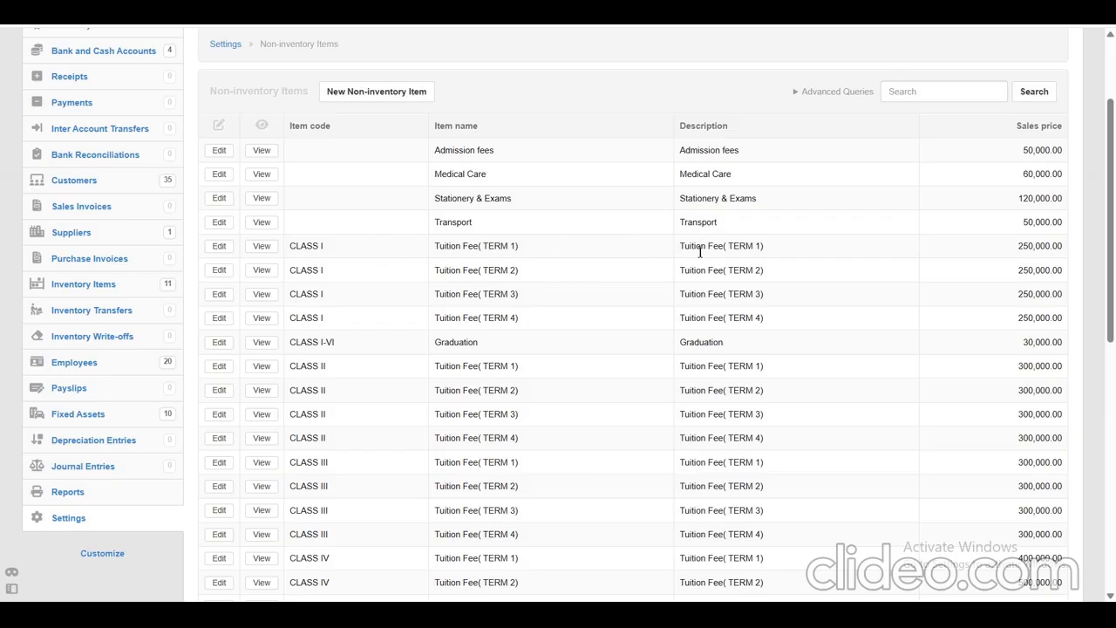
pyautogui.moveTo(773, 249); pyautogui.dragTo(294, 251)
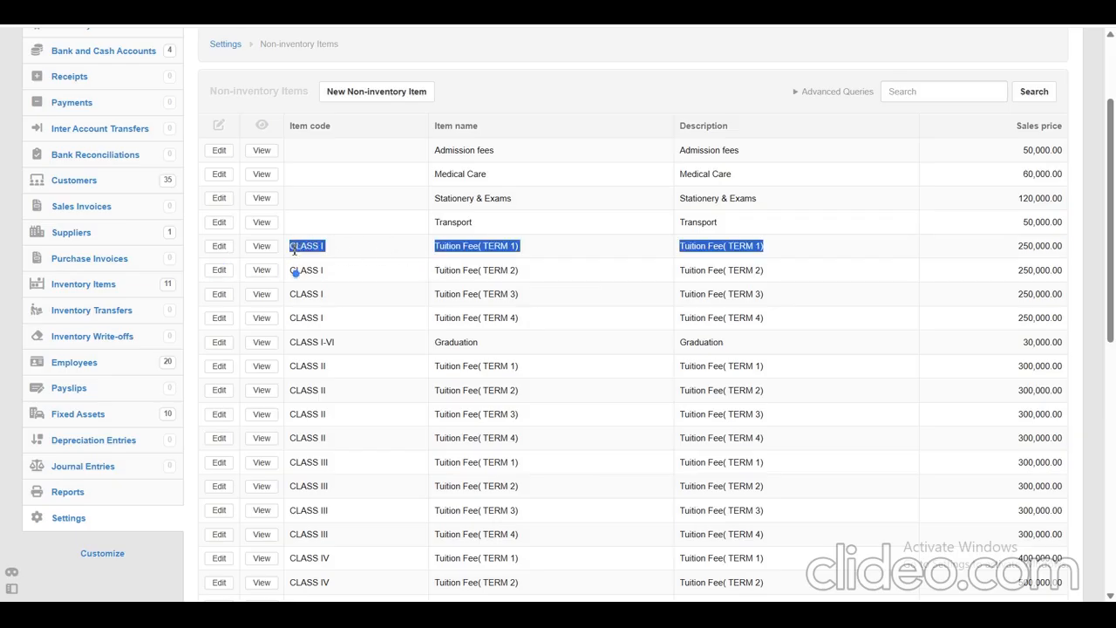
pyautogui.click(1069, 265)
pyautogui.moveTo(1066, 274); pyautogui.dragTo(297, 269)
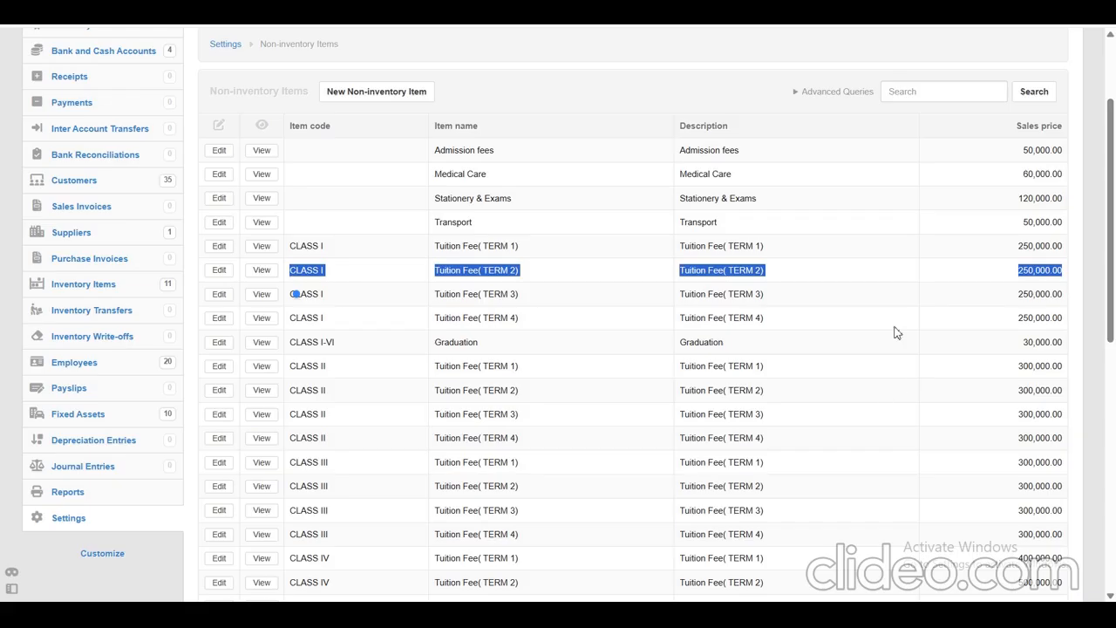
pyautogui.moveTo(1064, 149); pyautogui.dragTo(437, 153)
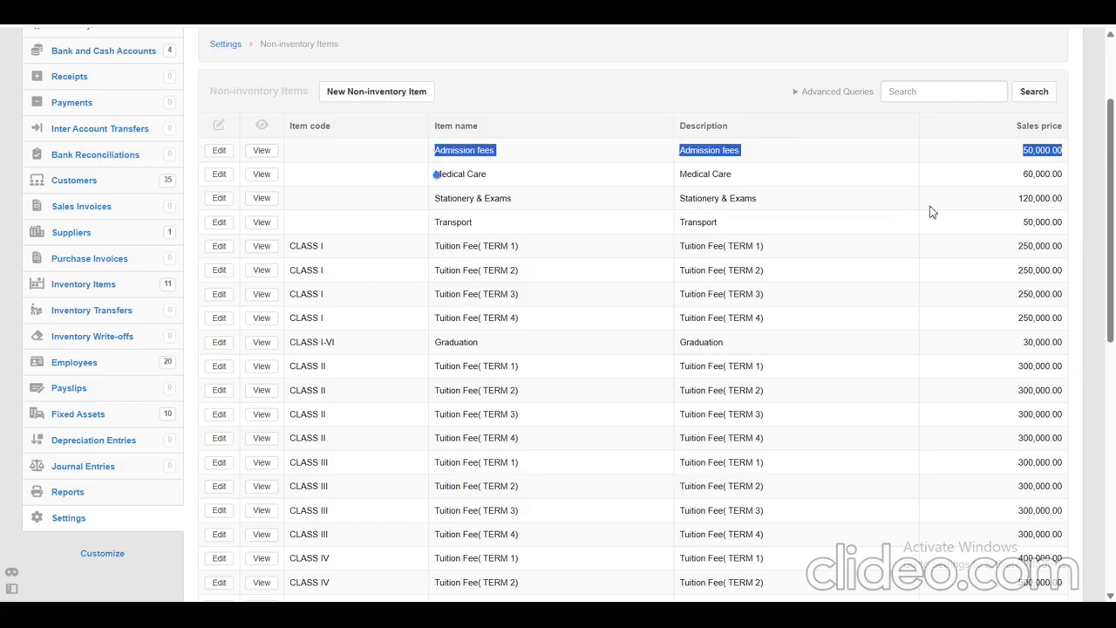
pyautogui.click(892, 239)
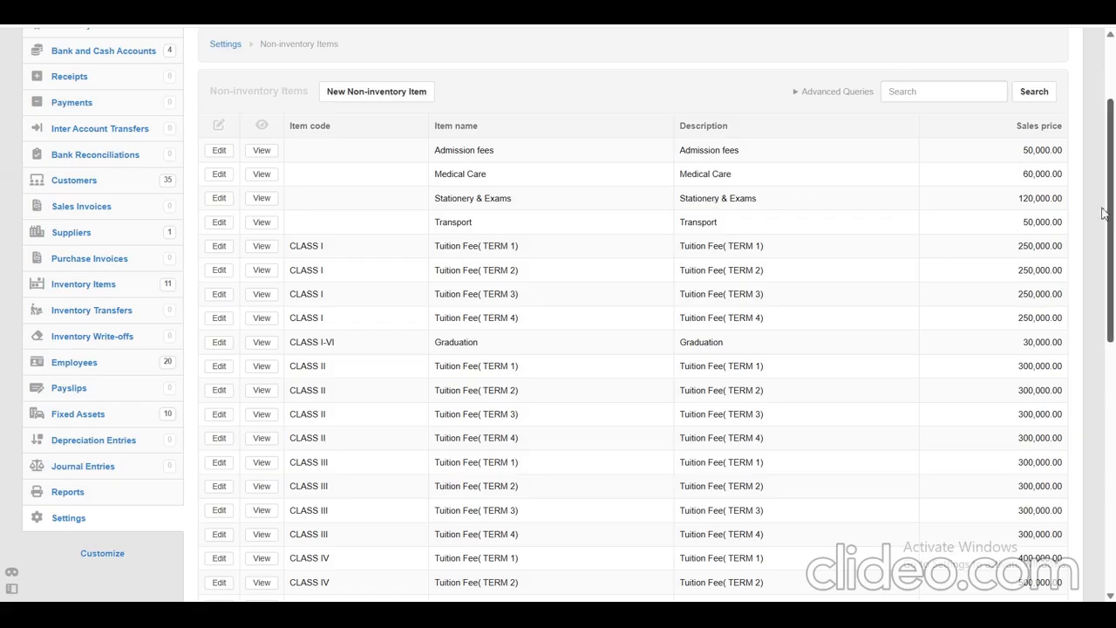
pyautogui.moveTo(1073, 223); pyautogui.dragTo(966, 215)
pyautogui.click(967, 214)
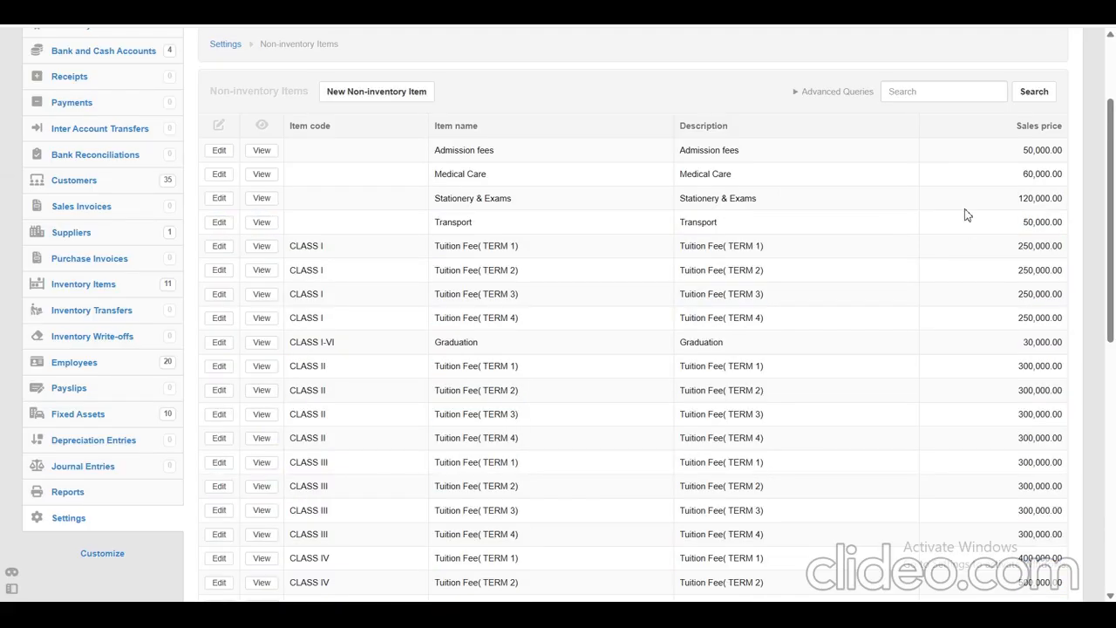
pyautogui.moveTo(1066, 225); pyautogui.dragTo(434, 230)
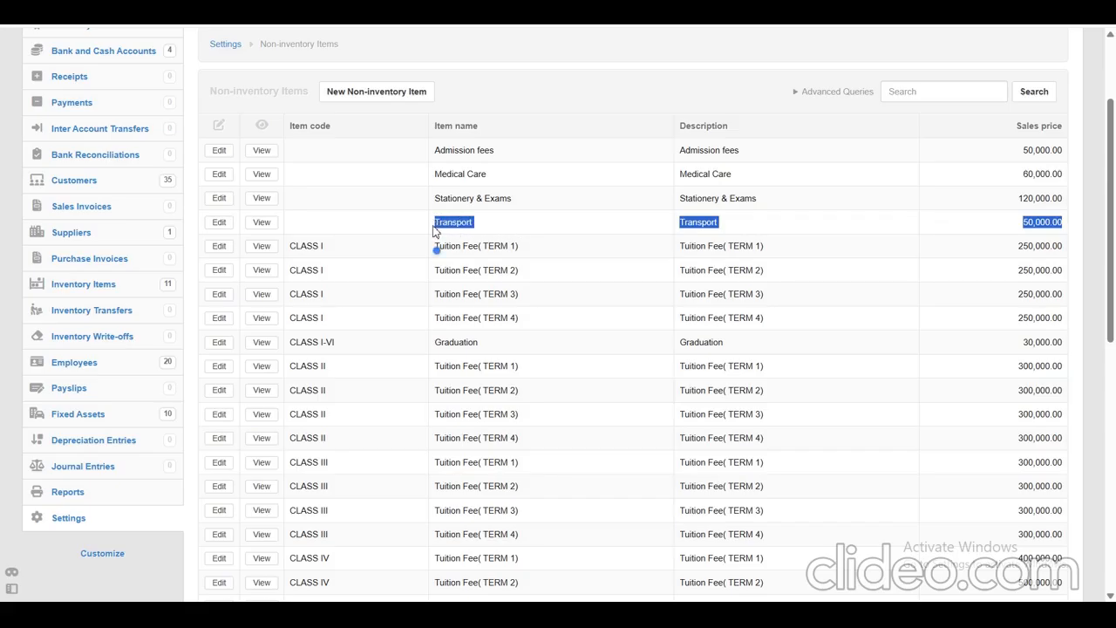
pyautogui.click(839, 302)
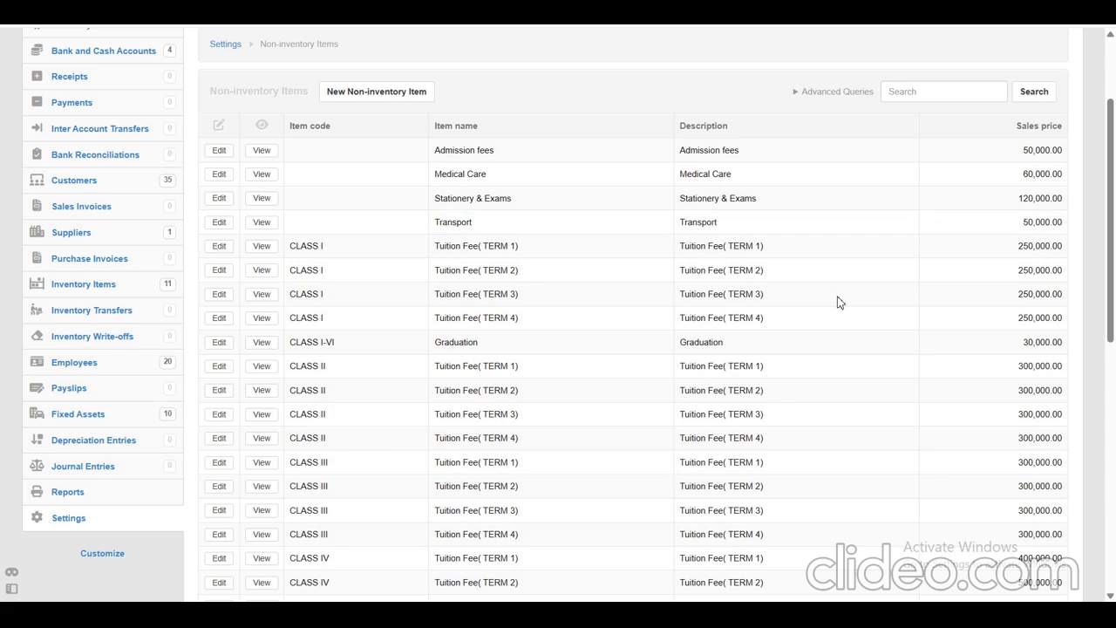
# Compare the tuition and graduation fee prices of the classes from CLASS I up to CLASS VII and NURSERY.
pyautogui.scroll(-5, 839, 303)
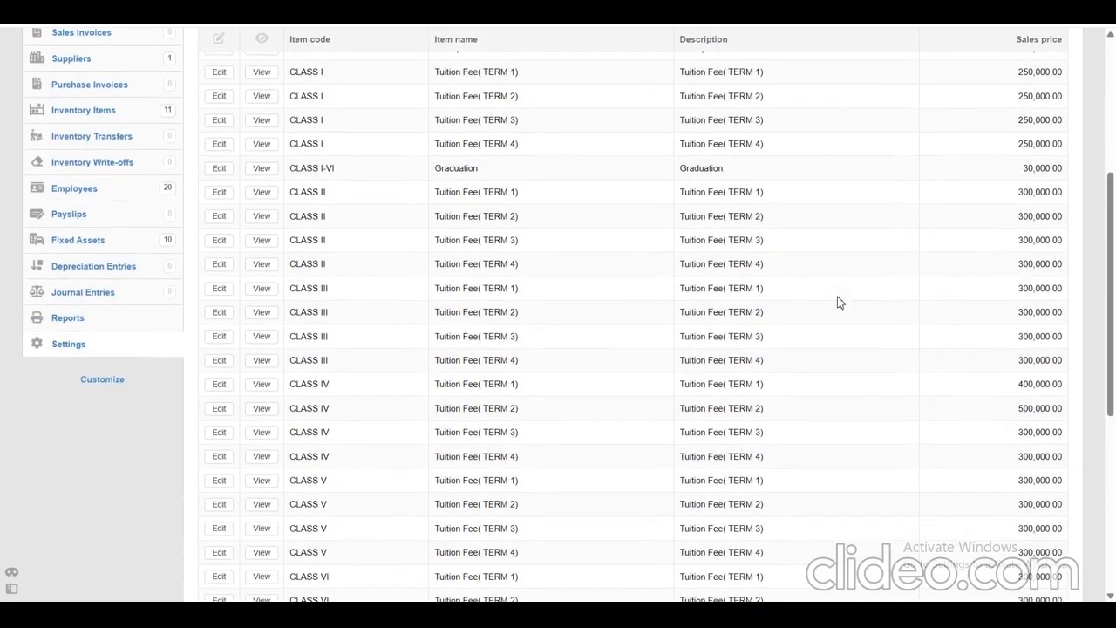
pyautogui.scroll(-5, 839, 303)
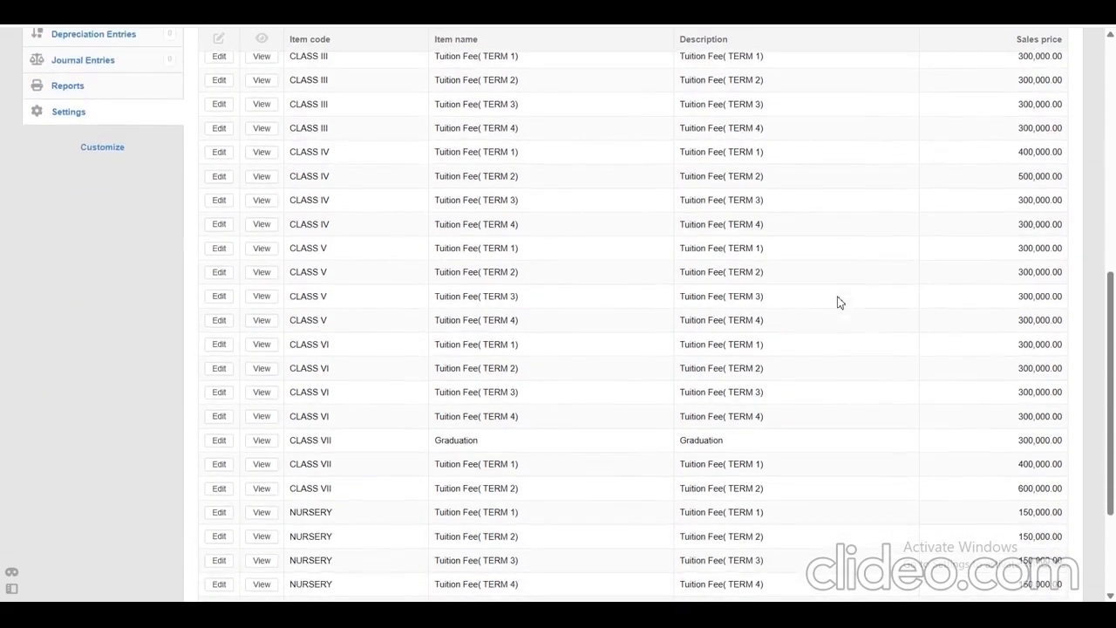
pyautogui.scroll(10, 839, 303)
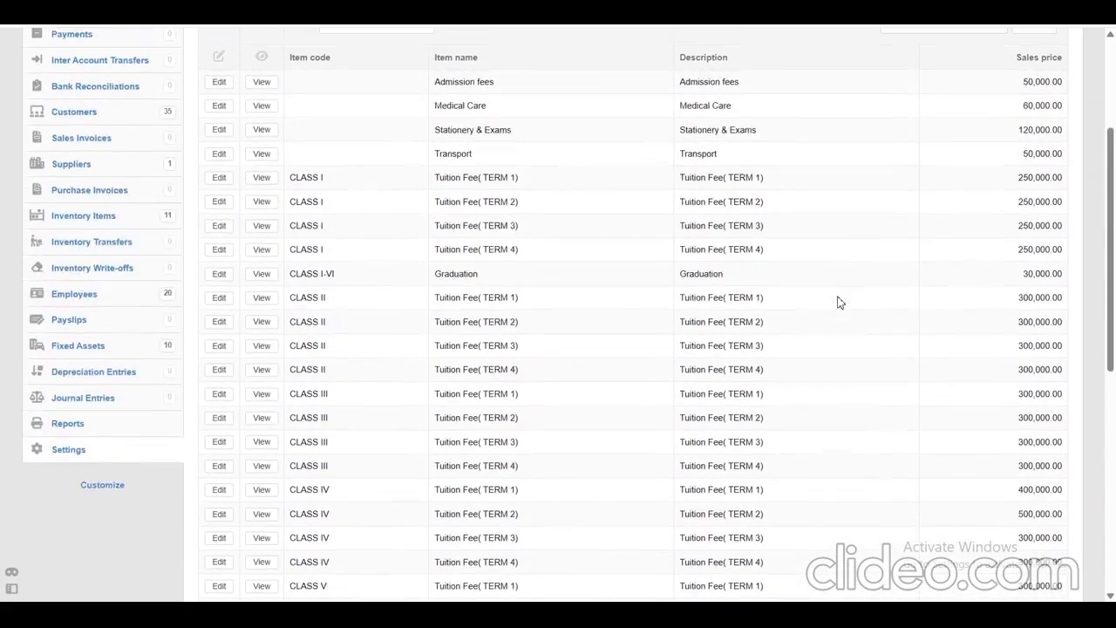
pyautogui.scroll(3, 839, 302)
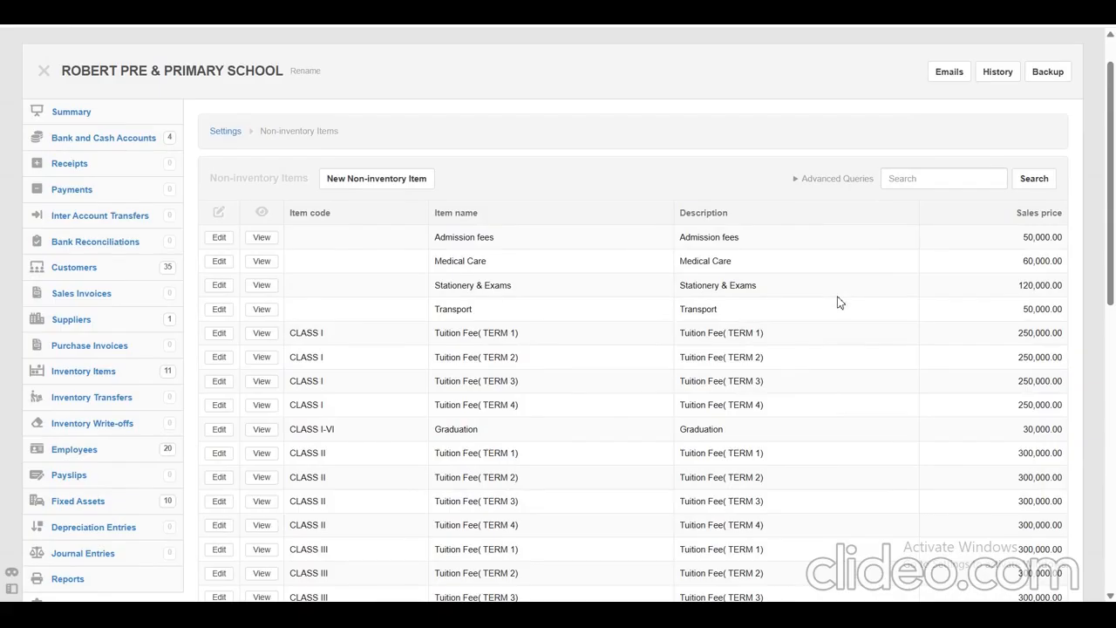
pyautogui.scroll(-5, 839, 303)
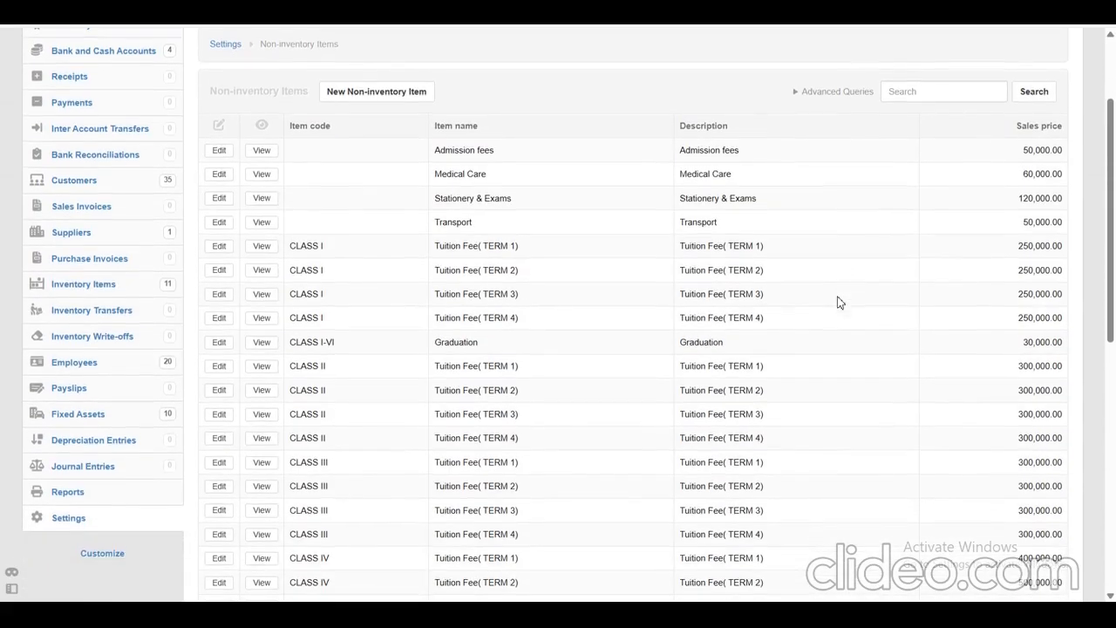
# Look through the term tuition fees of the remaining classes down to NURSERY once more.
pyautogui.scroll(-3, 839, 303)
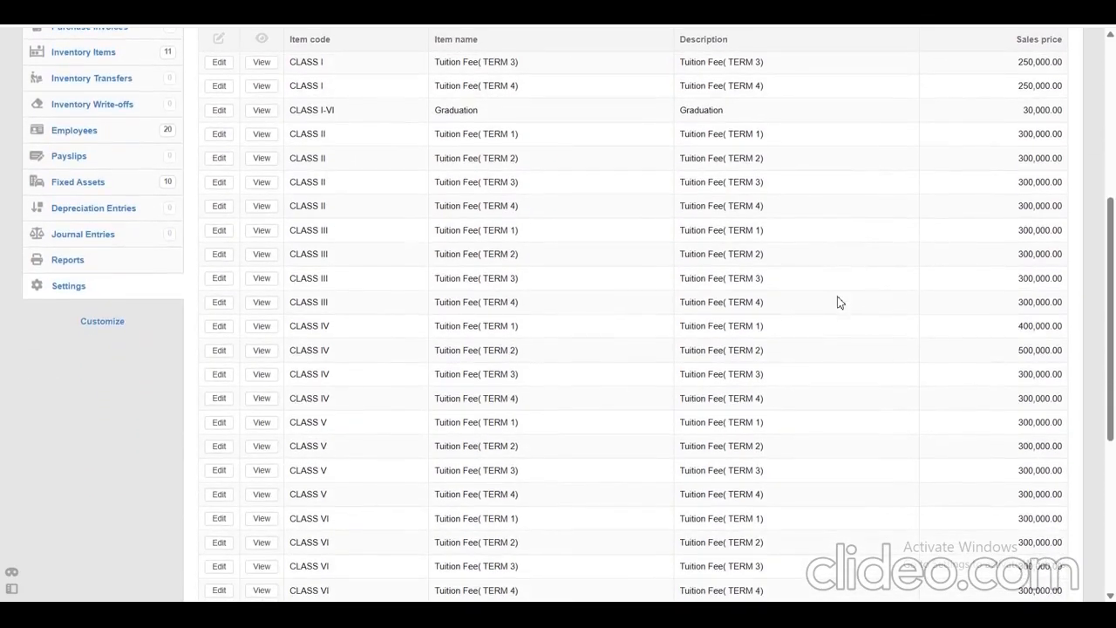
pyautogui.scroll(-5, 838, 303)
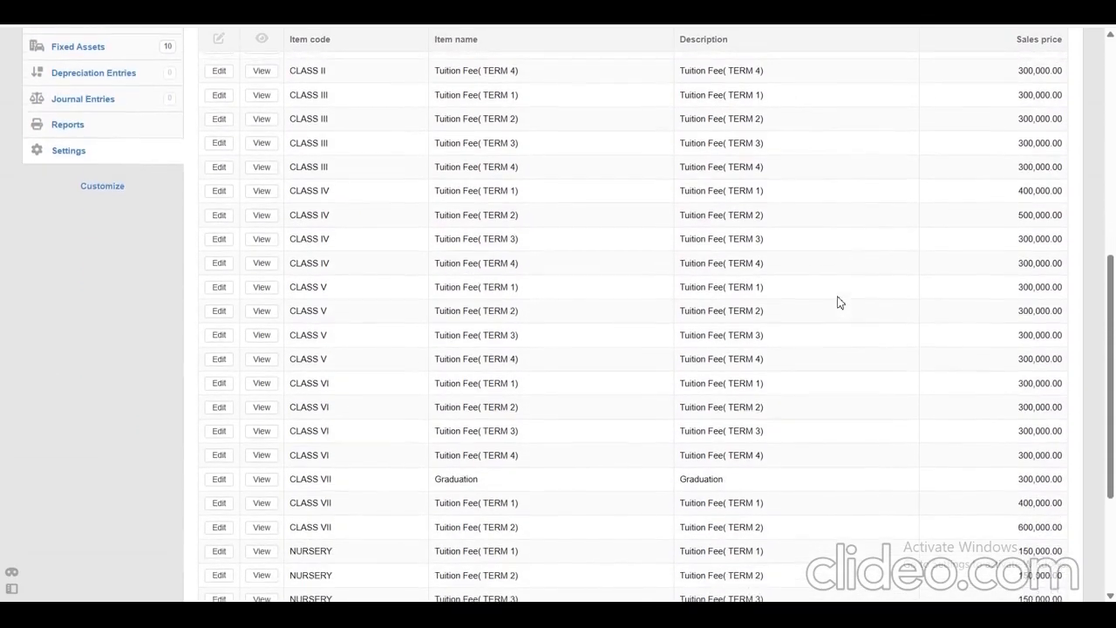
pyautogui.scroll(15, 839, 303)
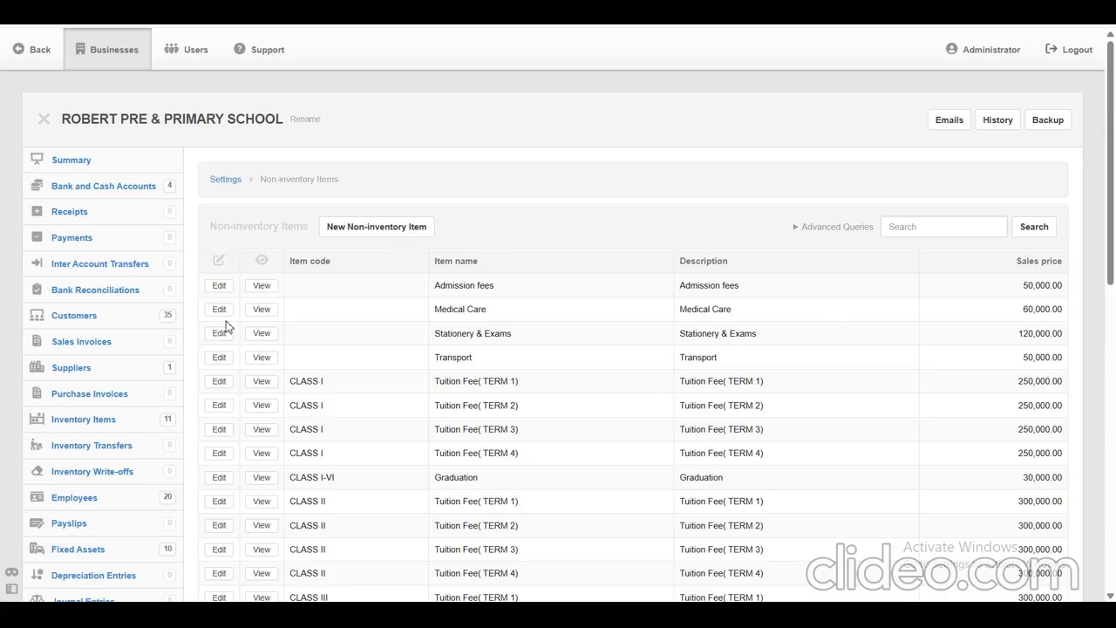
# Open the customer list and look through the students of the different grades.
pyautogui.moveTo(51, 315); pyautogui.dragTo(104, 318)
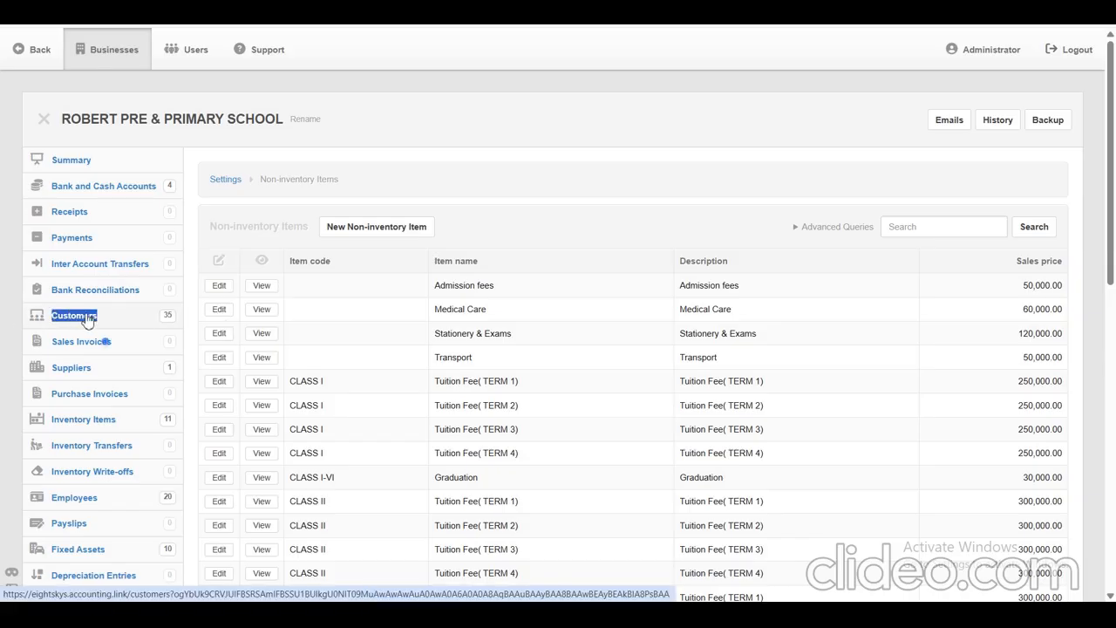
pyautogui.click(88, 320)
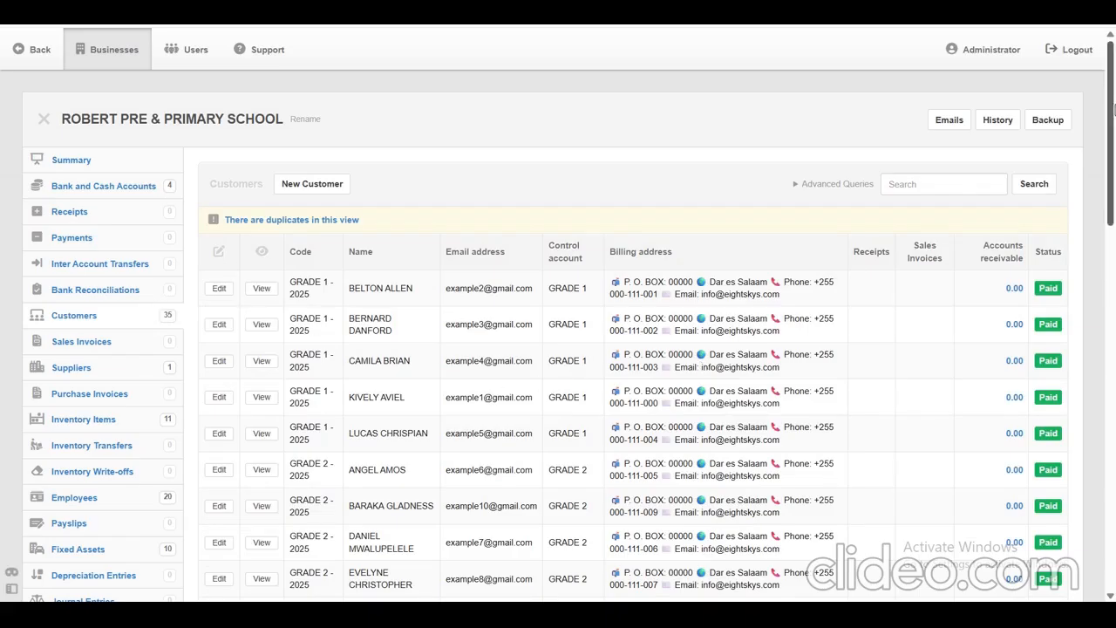
pyautogui.scroll(-4, 89, 405)
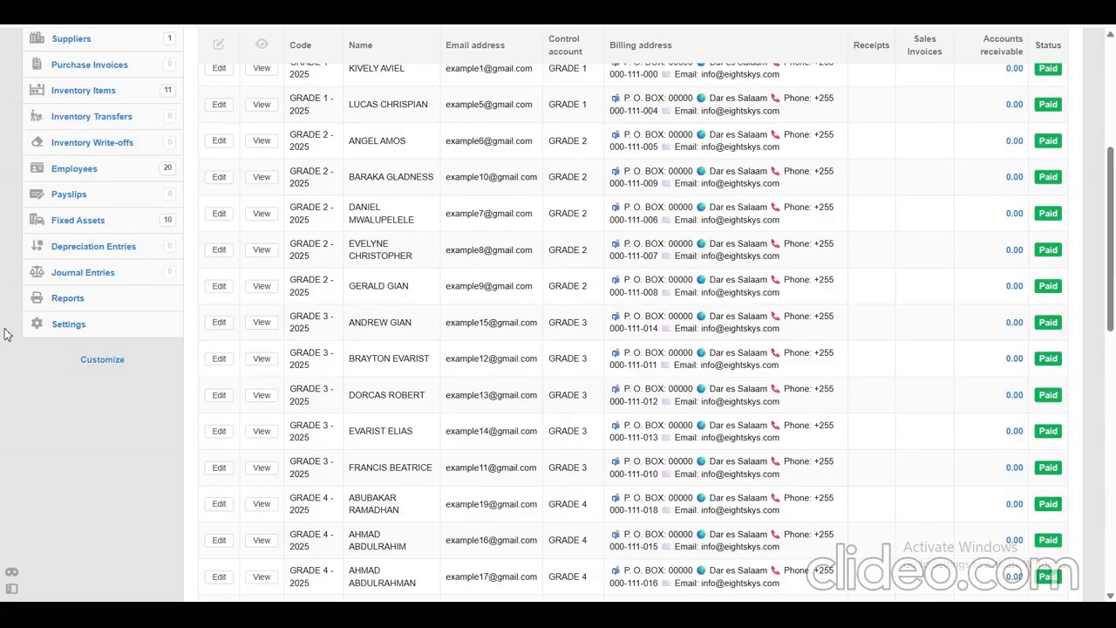
# Go back to the business settings and reopen the list of non-inventory items.
pyautogui.moveTo(4, 334); pyautogui.dragTo(77, 325)
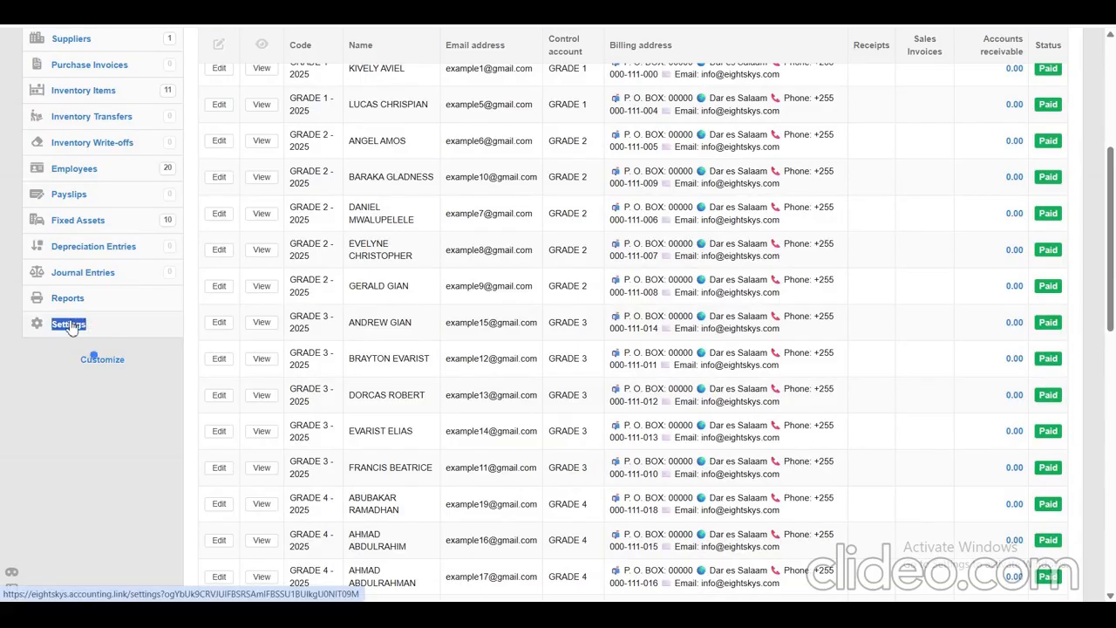
pyautogui.click(71, 327)
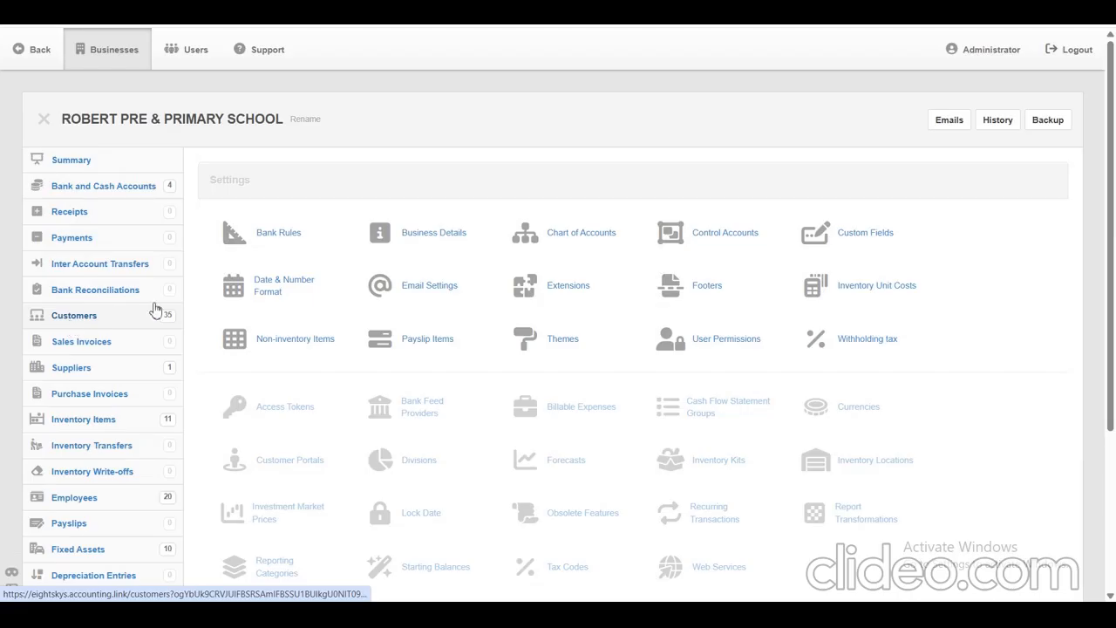
pyautogui.moveTo(250, 340); pyautogui.dragTo(334, 352)
pyautogui.click(326, 347)
pyautogui.moveTo(1112, 122)
pyautogui.mouseDown()
pyautogui.moveTo(1112, 364)
pyautogui.moveTo(1112, 133)
pyautogui.mouseUp()
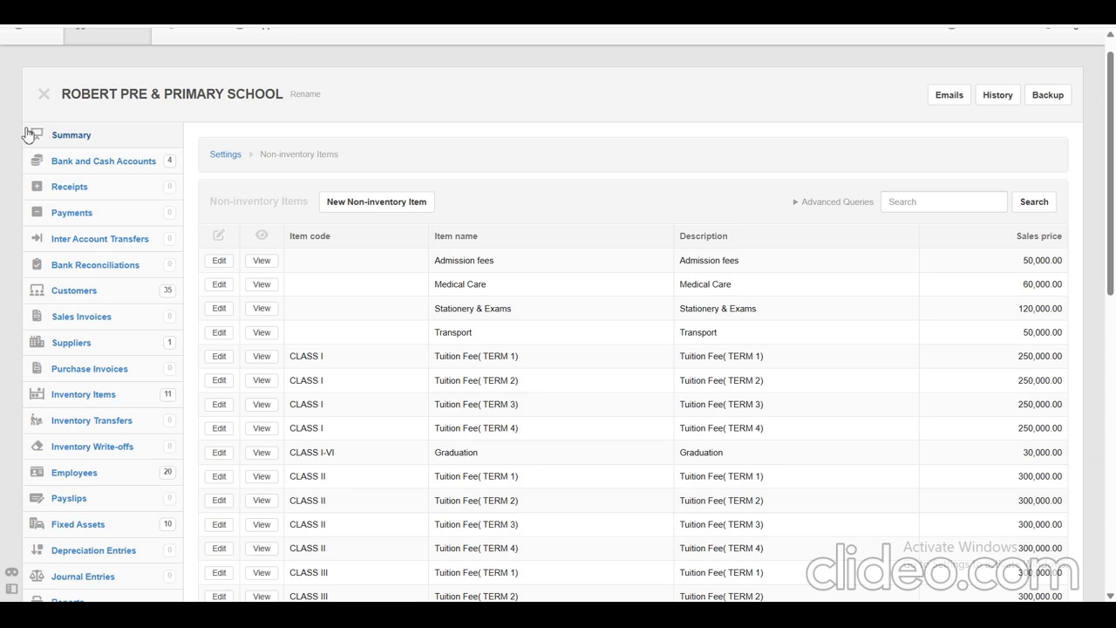
# Open the business summary with the balance sheet and the profit and loss statement.
pyautogui.moveTo(52, 135); pyautogui.dragTo(98, 136)
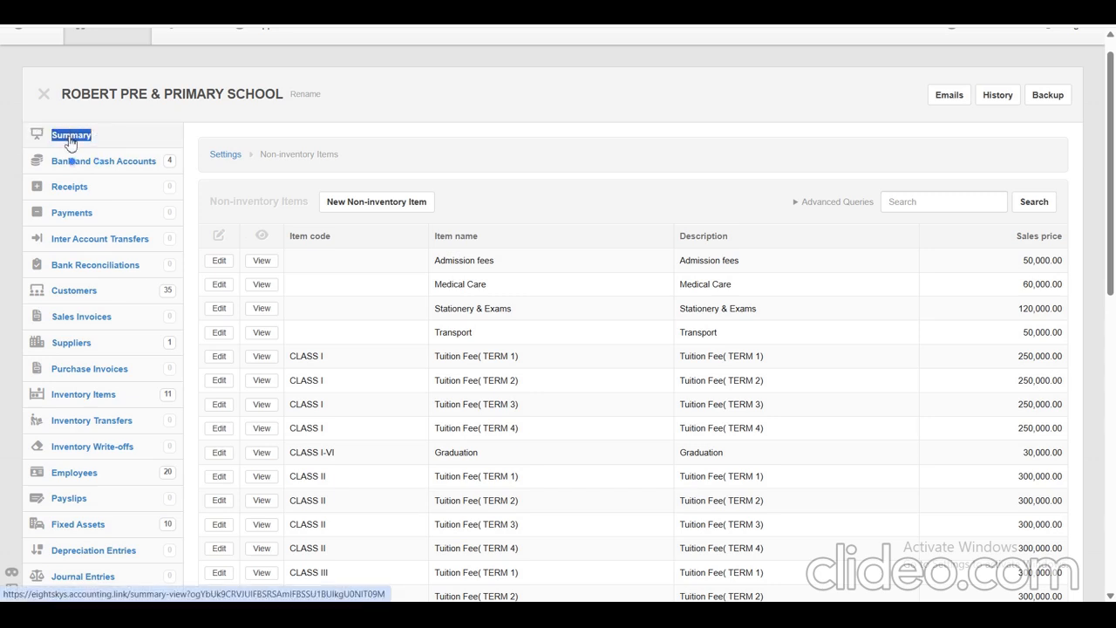
pyautogui.click(70, 142)
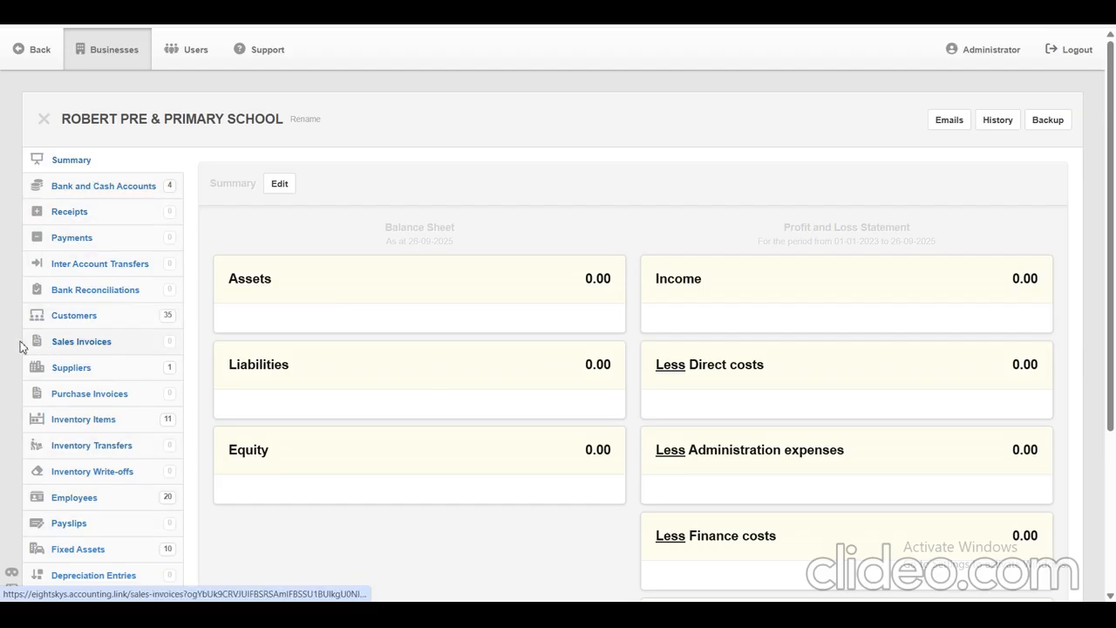
# Go to the sales invoices and start a new sales invoice.
pyautogui.moveTo(52, 341); pyautogui.dragTo(120, 349)
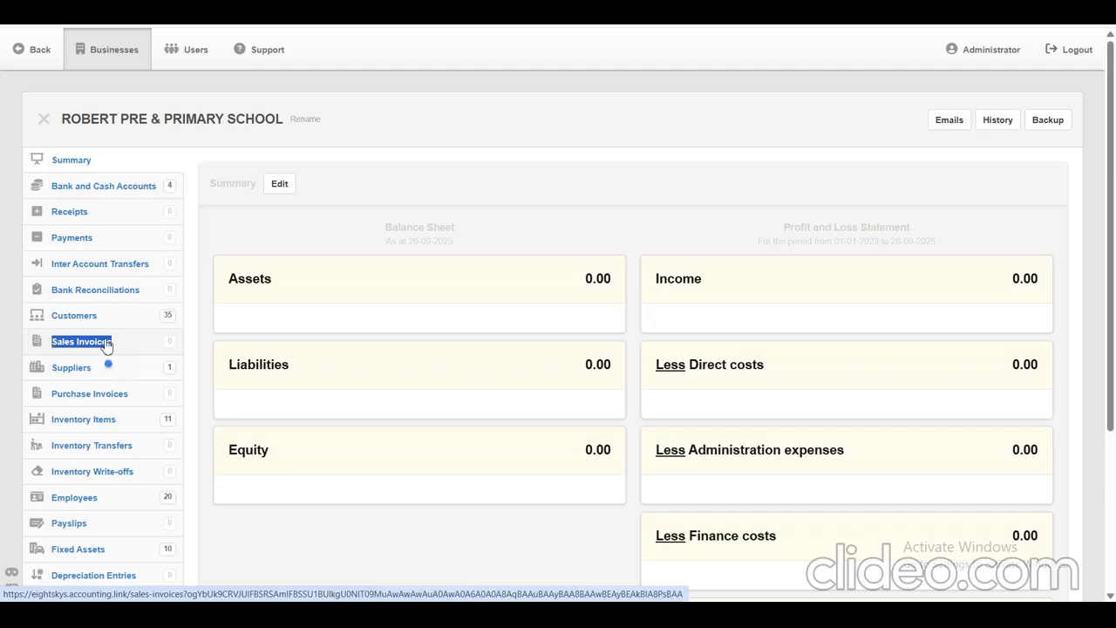
pyautogui.click(105, 345)
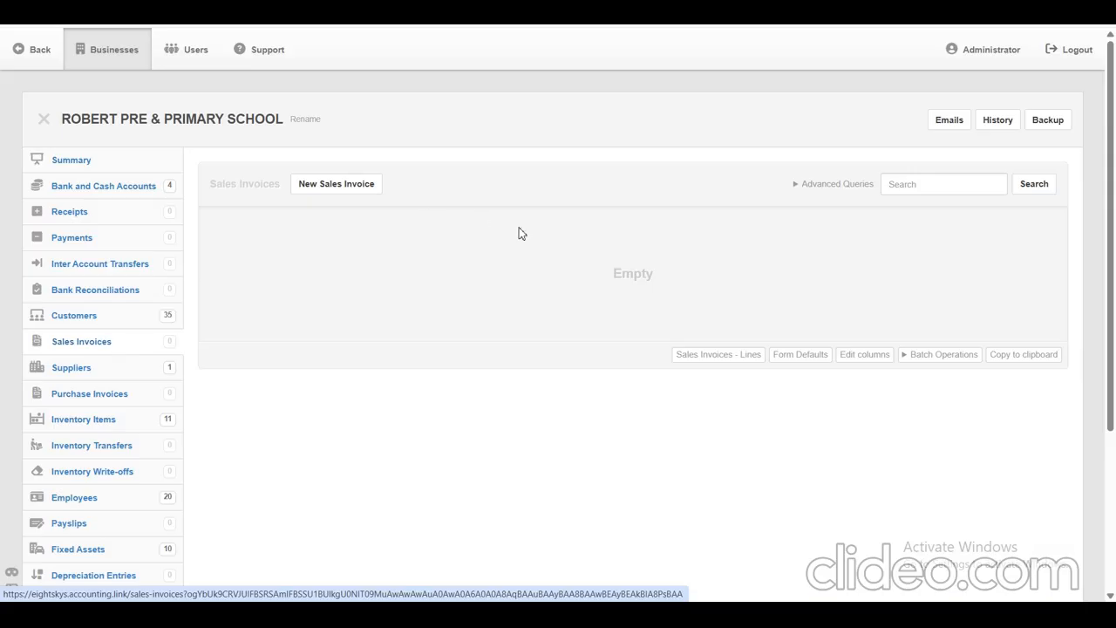
pyautogui.moveTo(399, 186); pyautogui.dragTo(304, 190)
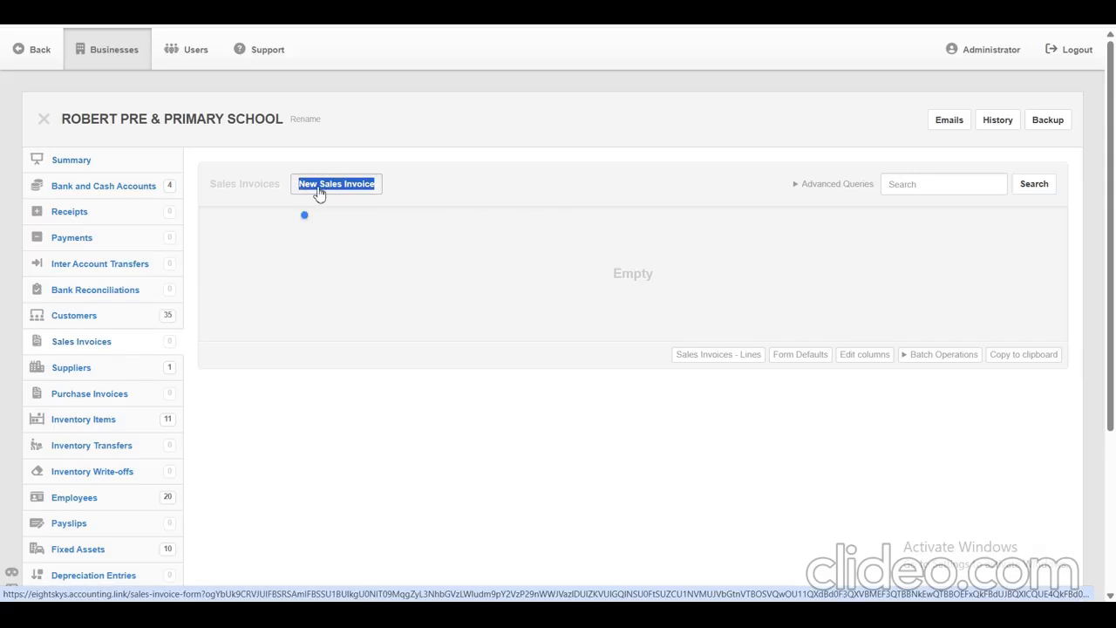
pyautogui.click(325, 192)
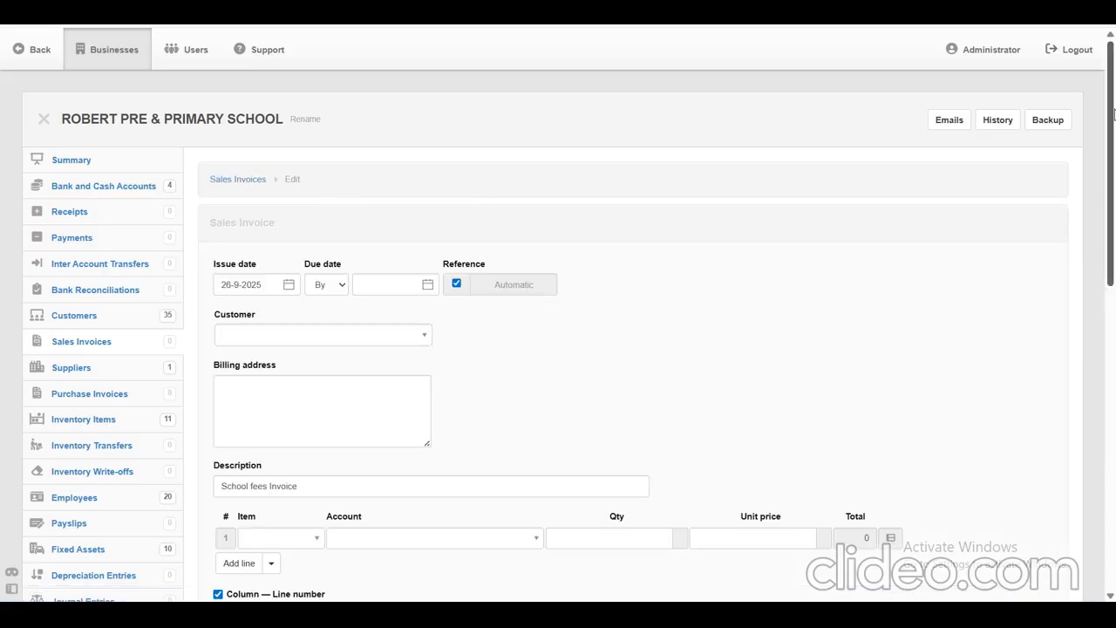
pyautogui.moveTo(1113, 114); pyautogui.dragTo(1112, 183)
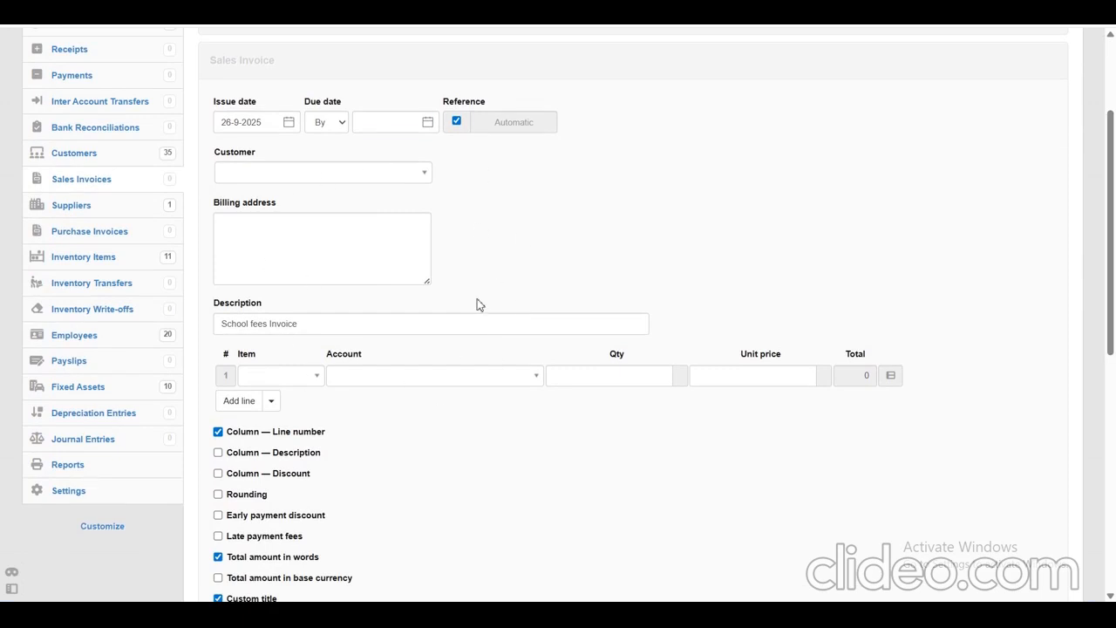
# Set the issue date of the new sales invoice to 1-1-2025.
pyautogui.click(280, 122)
pyautogui.click(289, 122)
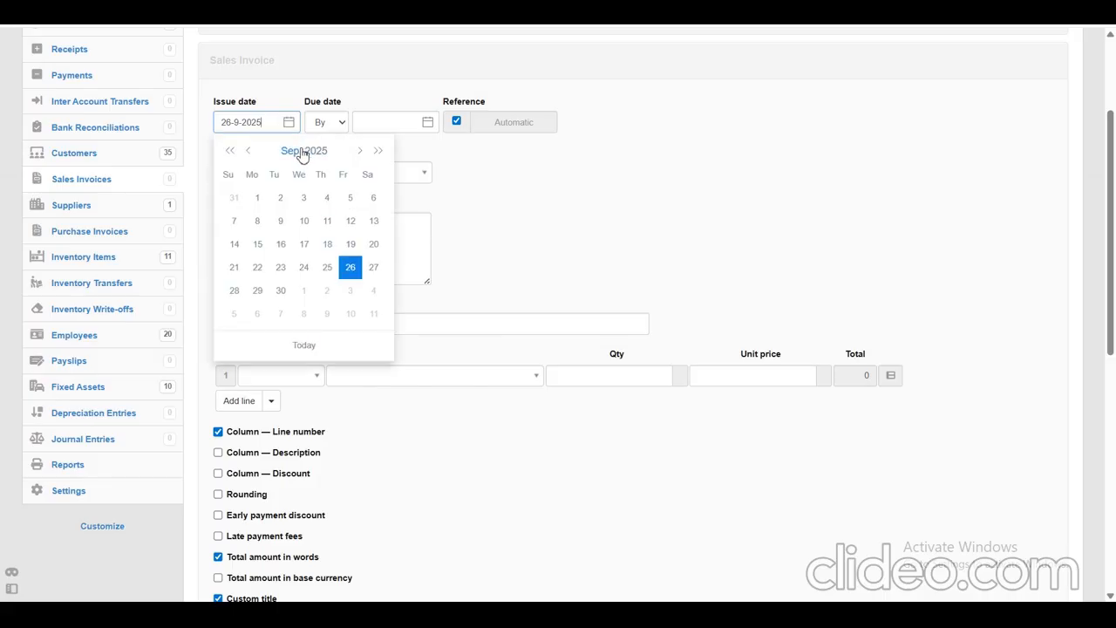
pyautogui.click(302, 152)
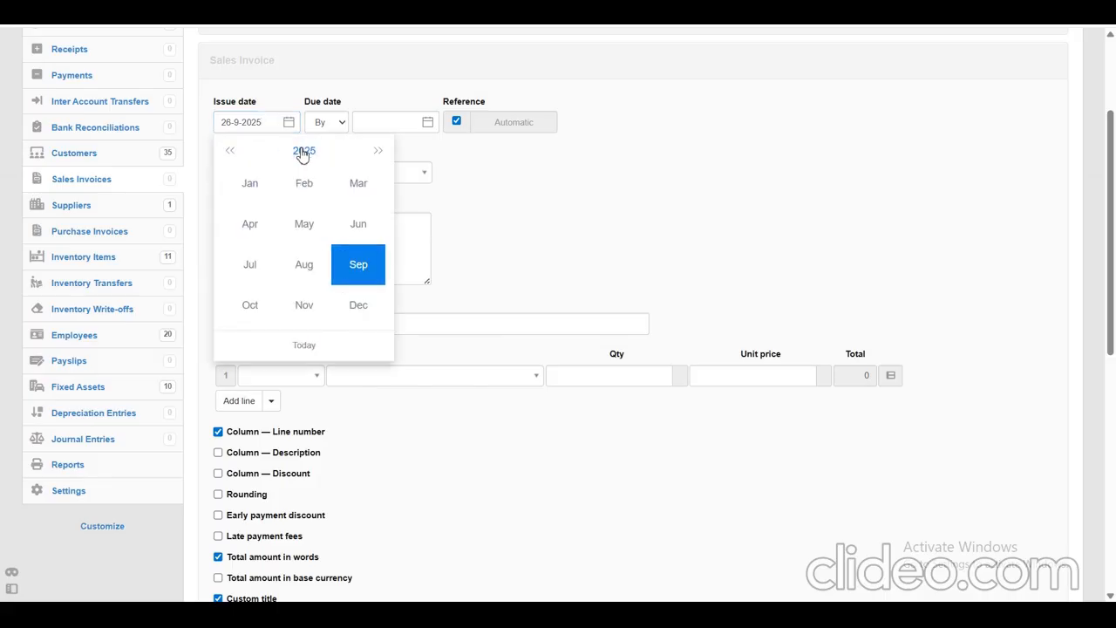
pyautogui.click(253, 184)
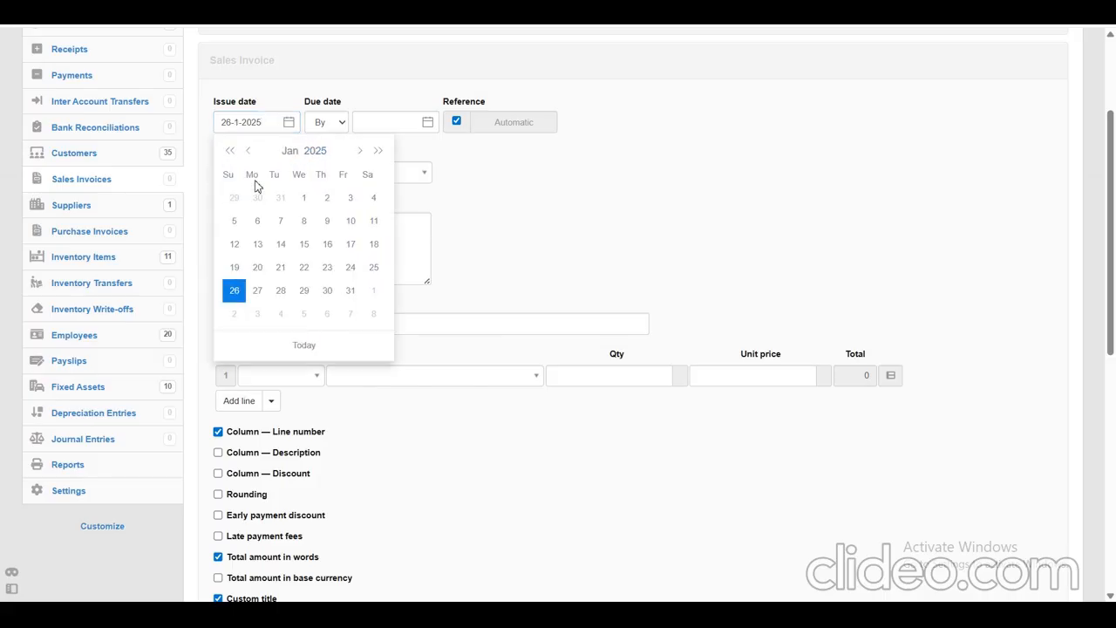
pyautogui.click(302, 199)
pyautogui.click(223, 124)
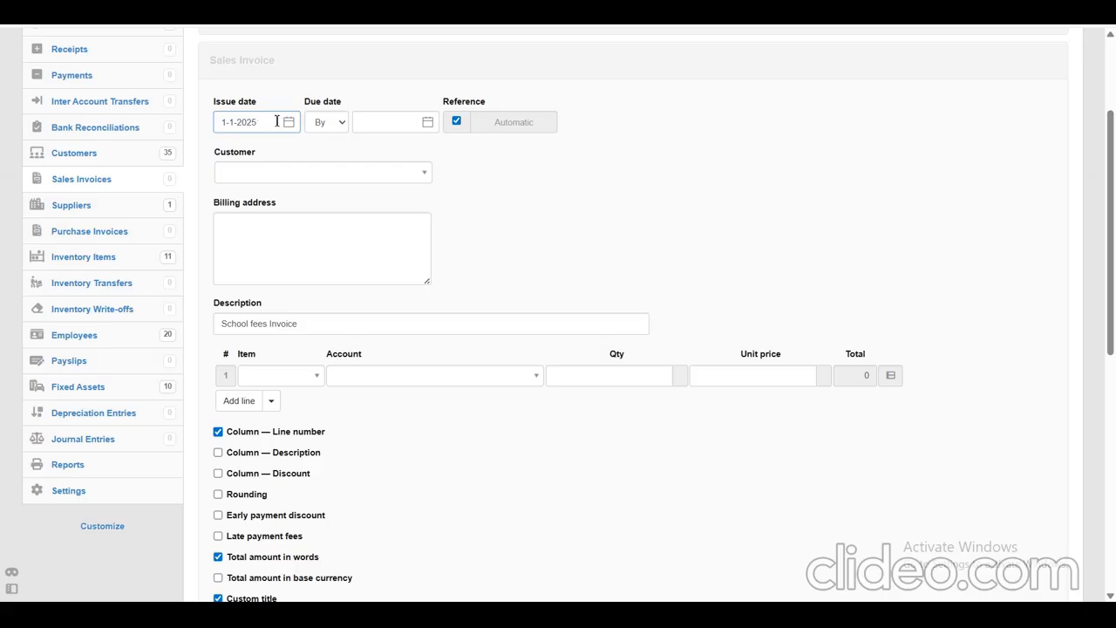
# Set the due date of the sales invoice to 10-1-2025.
pyautogui.click(365, 124)
pyautogui.click(427, 124)
pyautogui.click(428, 124)
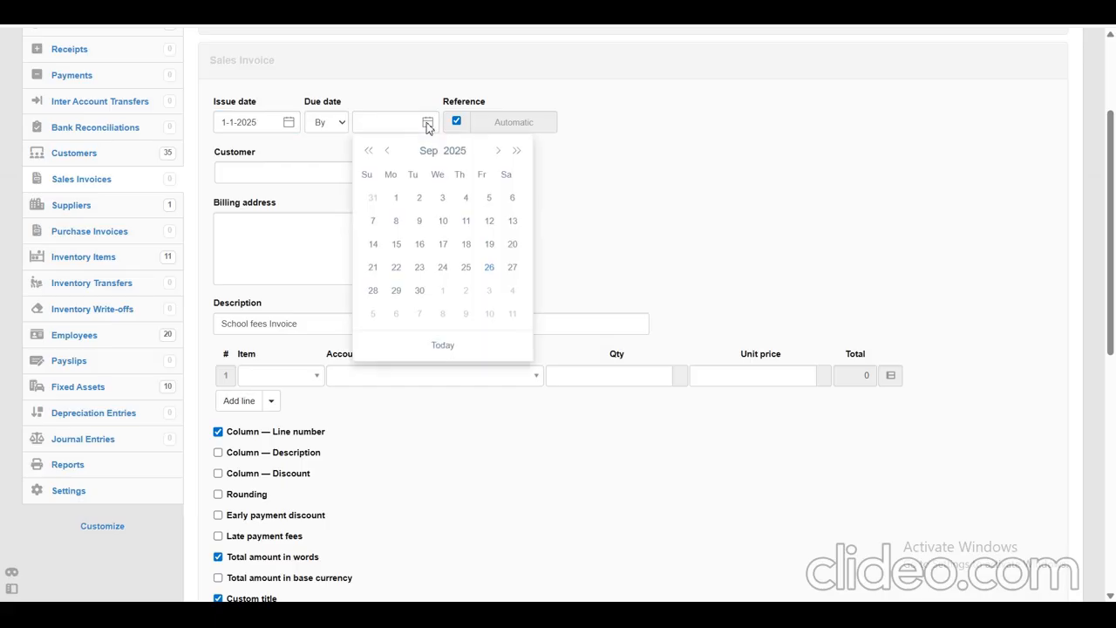
pyautogui.click(431, 154)
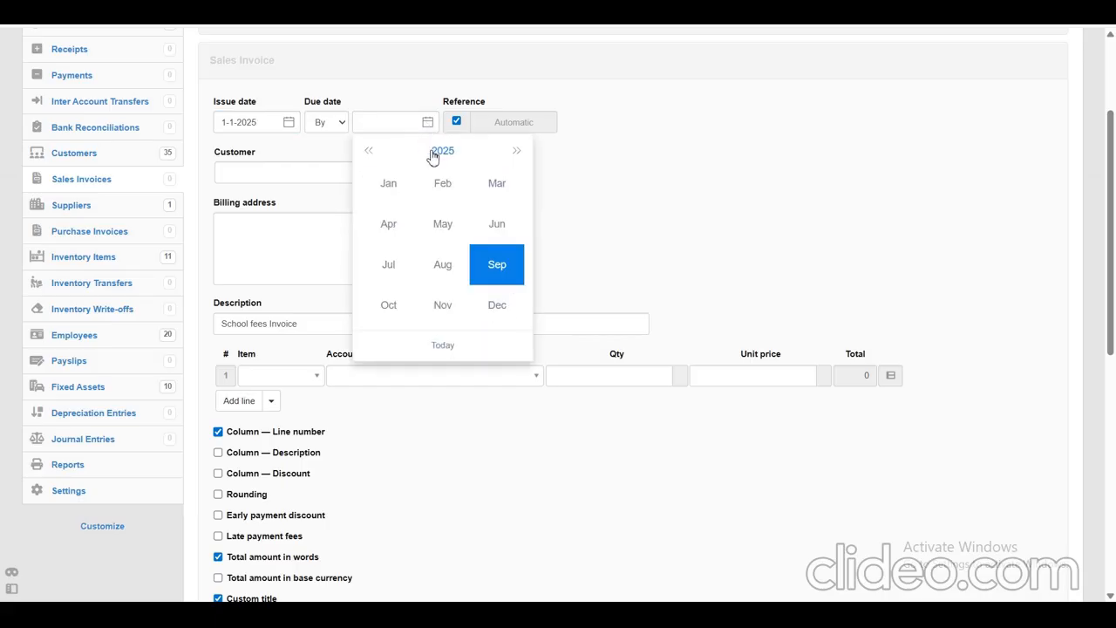
pyautogui.click(391, 184)
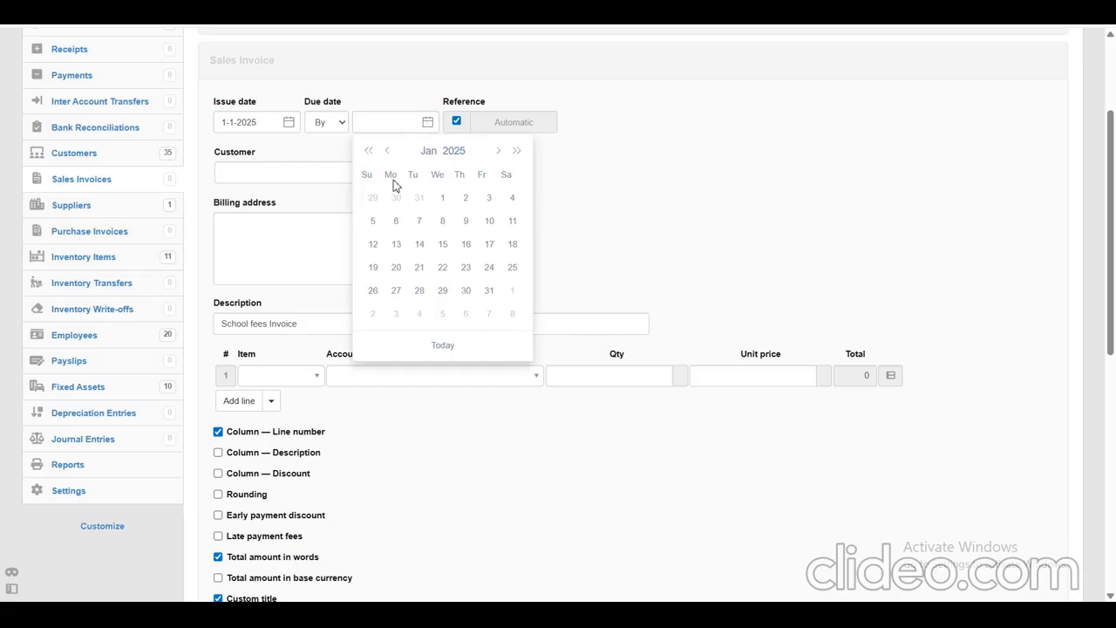
pyautogui.click(490, 224)
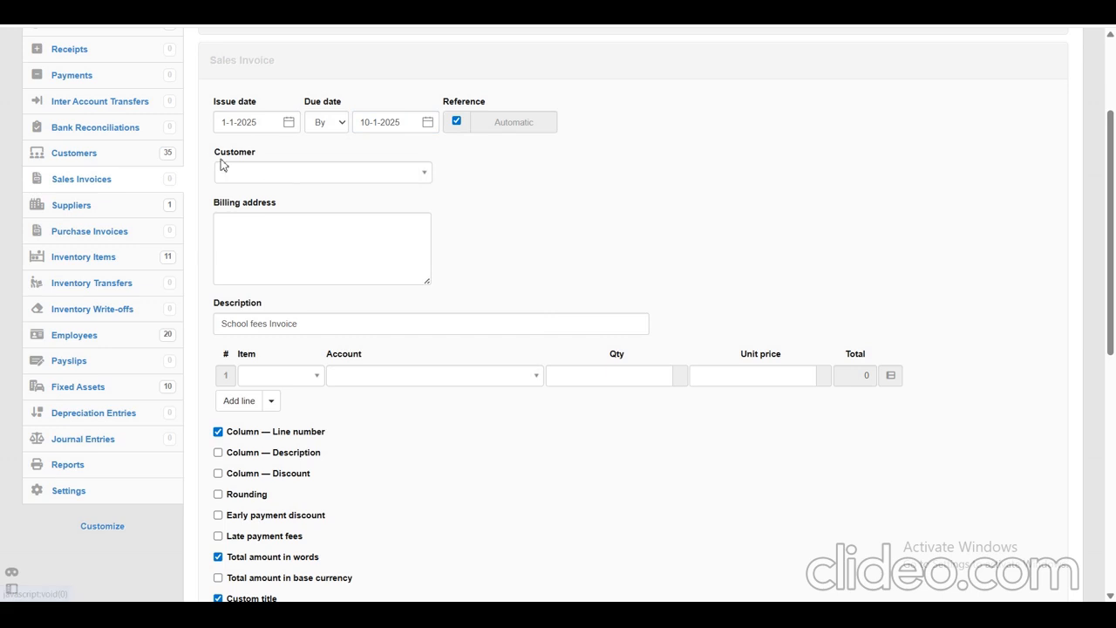
# Choose the first listed GRADE 1 - 2025 student as the invoice's customer and check the filled-in billing address.
pyautogui.moveTo(212, 155); pyautogui.dragTo(256, 154)
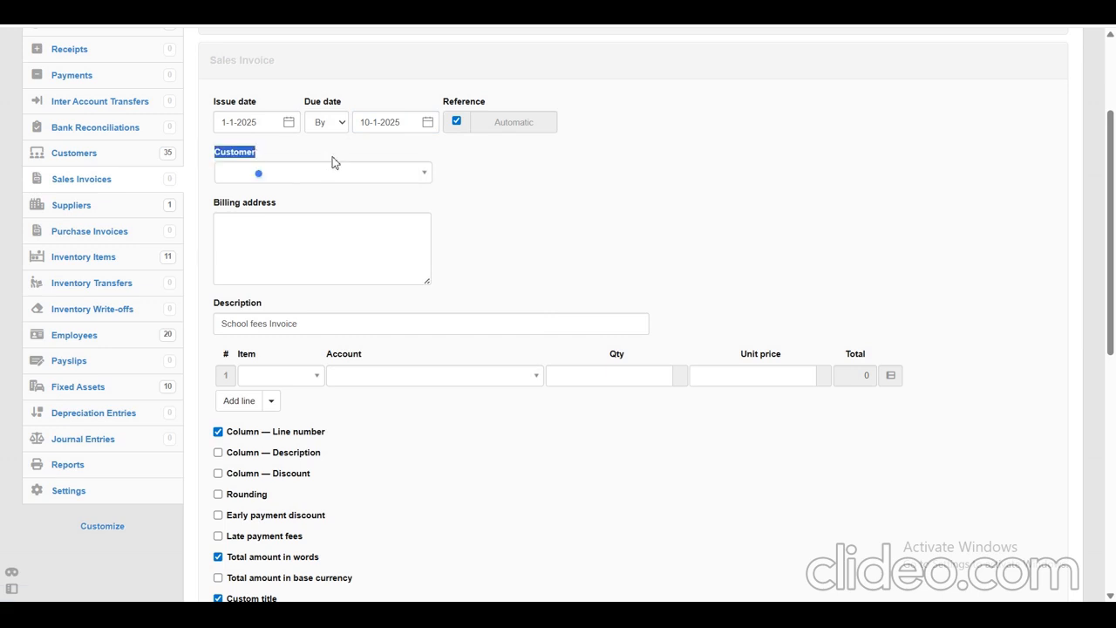
pyautogui.click(408, 177)
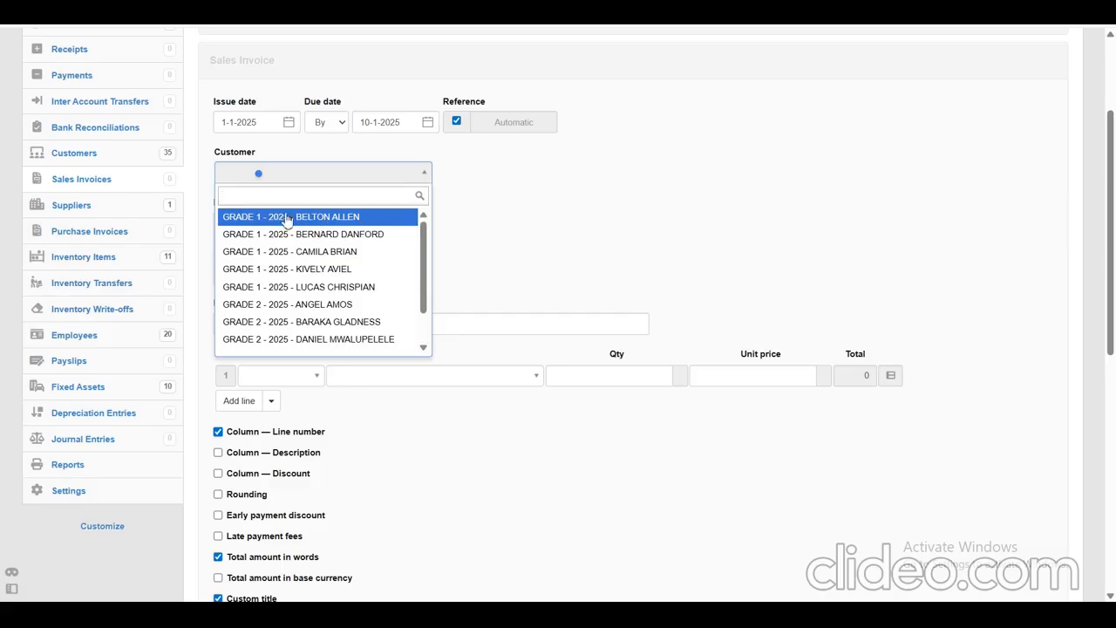
pyautogui.click(316, 220)
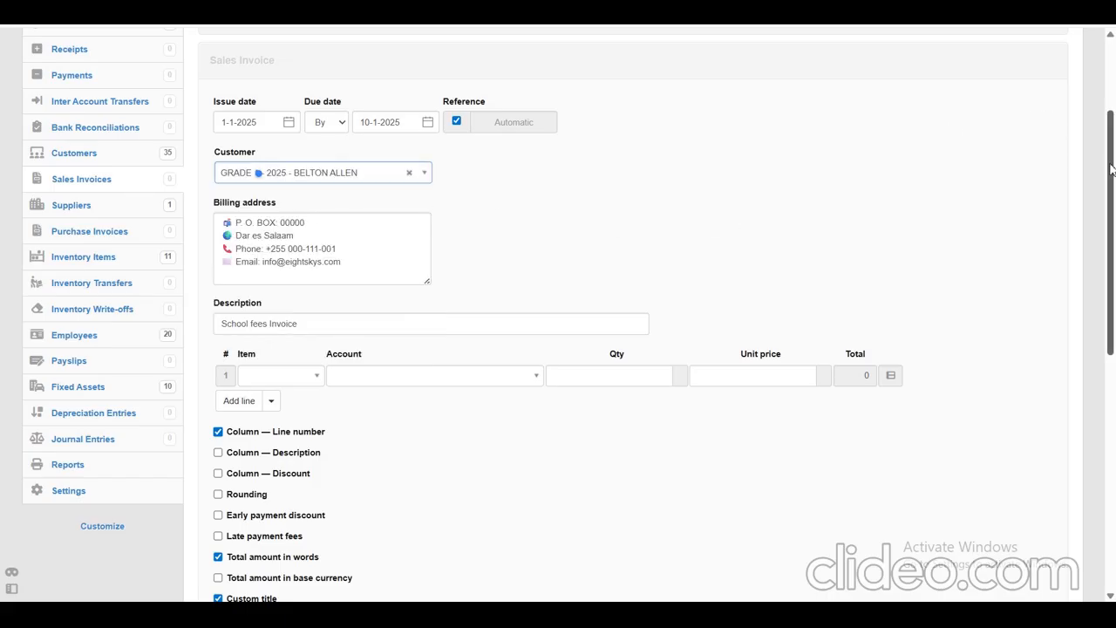
pyautogui.moveTo(1111, 169); pyautogui.dragTo(1111, 182)
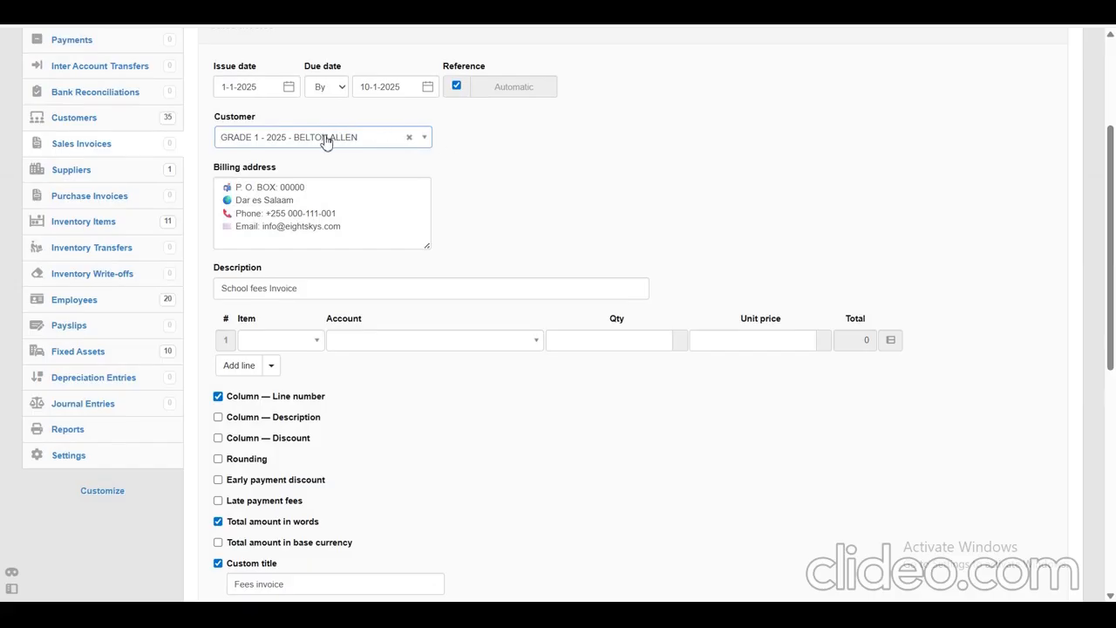
pyautogui.moveTo(369, 226); pyautogui.dragTo(235, 188)
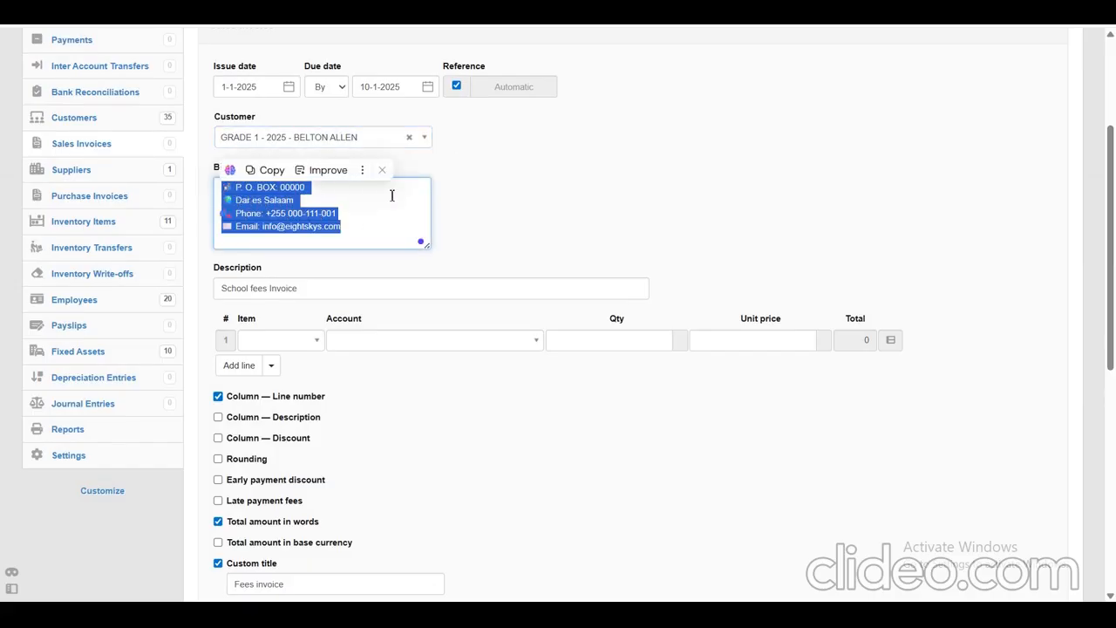
pyautogui.click(518, 206)
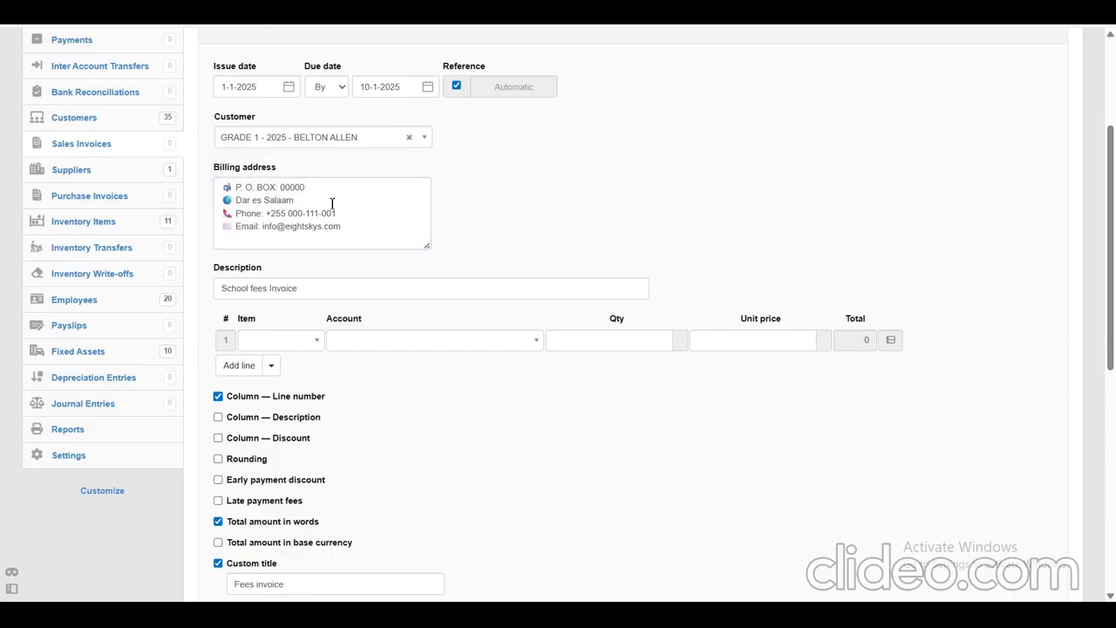
pyautogui.moveTo(358, 229); pyautogui.dragTo(208, 194)
pyautogui.click(538, 214)
# Set the item of the first invoice line to Admission fees and check its unit price.
pyautogui.moveTo(1112, 163); pyautogui.dragTo(1111, 212)
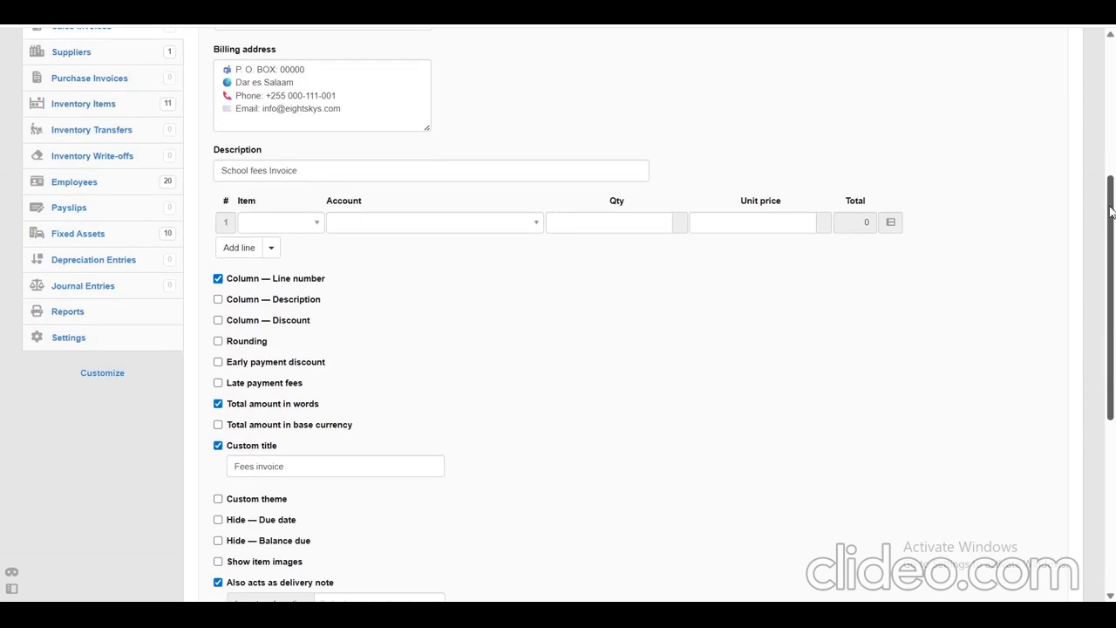
pyautogui.click(315, 223)
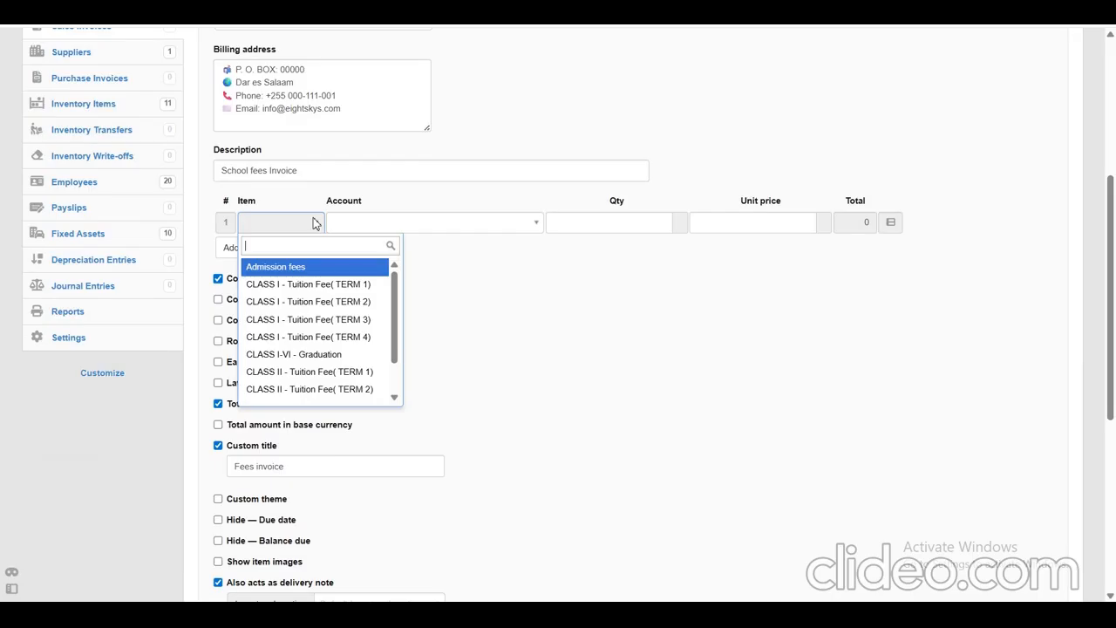
pyautogui.click(311, 269)
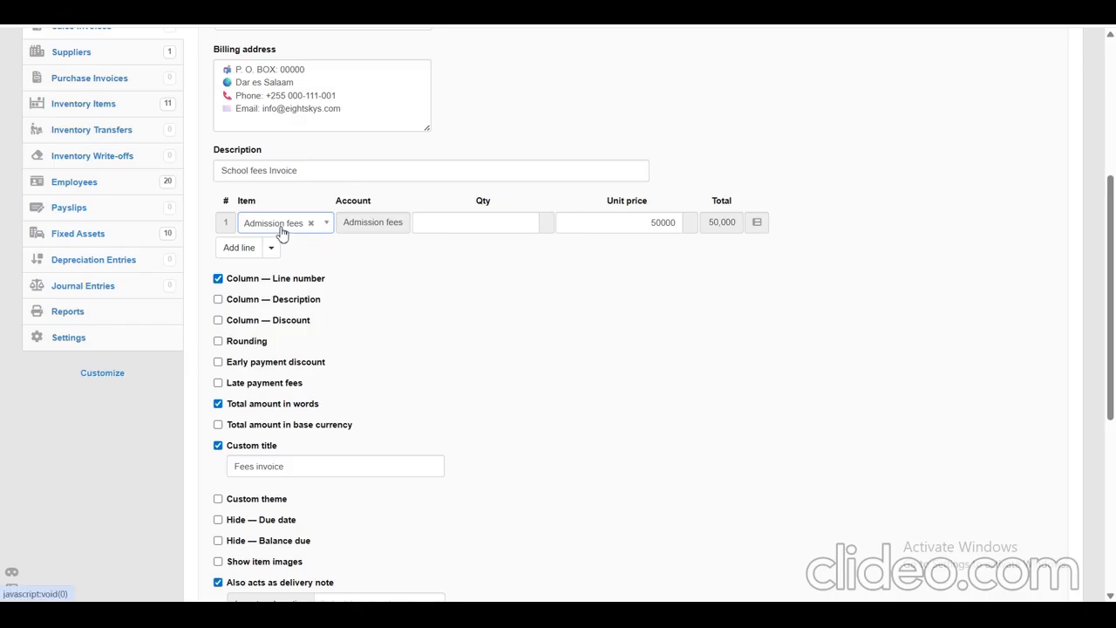
pyautogui.moveTo(618, 223); pyautogui.dragTo(687, 228)
pyautogui.click(566, 336)
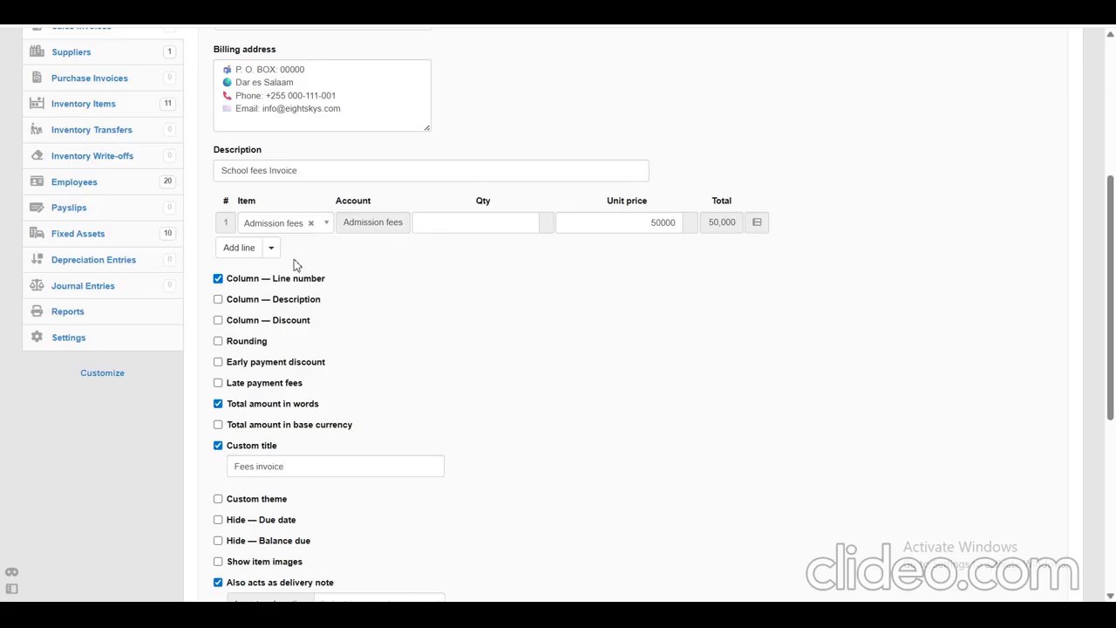
# Add a second invoice line for CLASS I - Tuition Fee( TERM 1) and check its unit price.
pyautogui.click(239, 247)
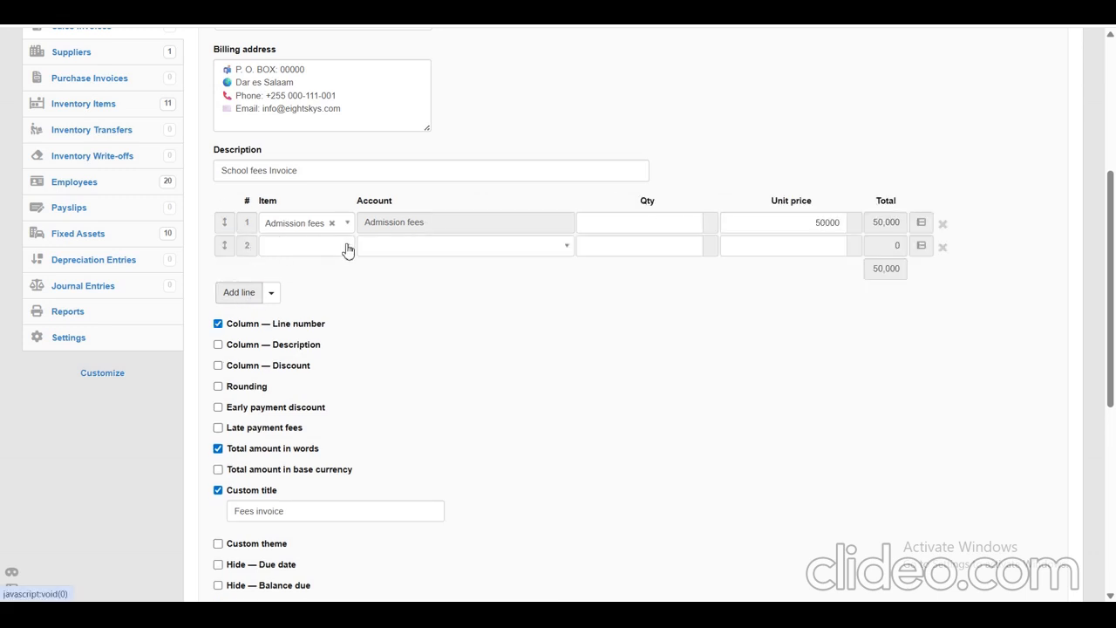
pyautogui.click(347, 250)
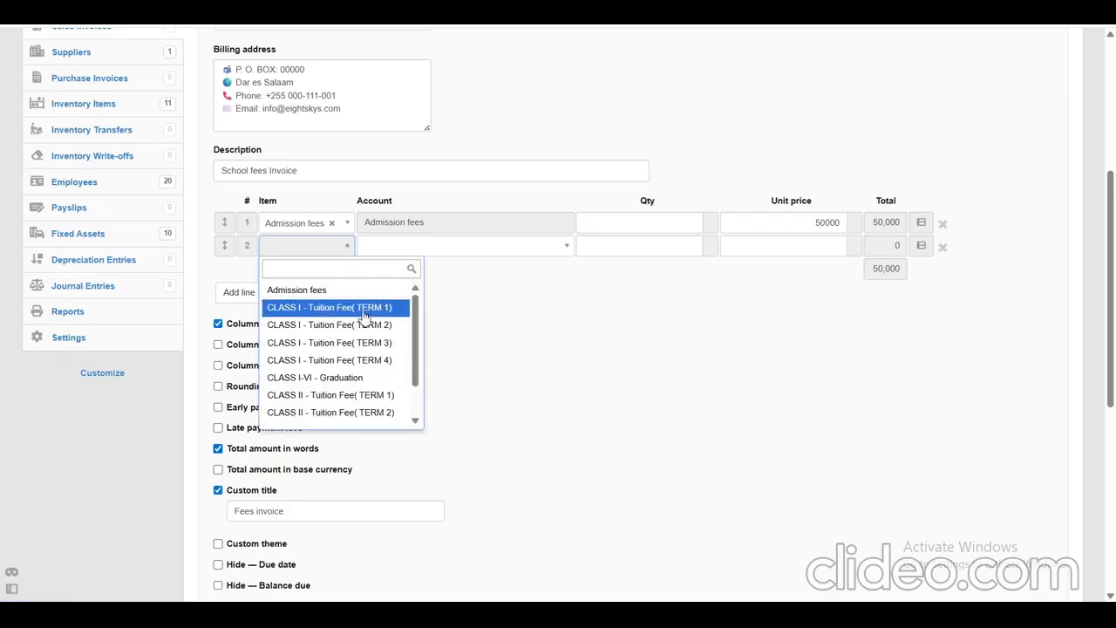
pyautogui.click(366, 311)
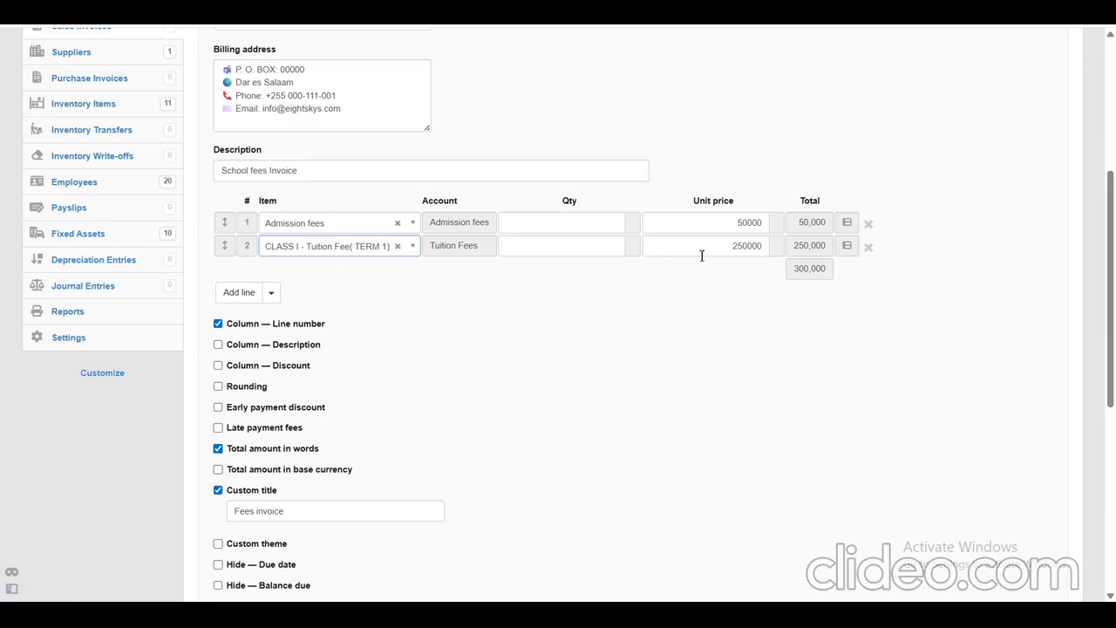
pyautogui.click(768, 245)
pyautogui.doubleClick(732, 245)
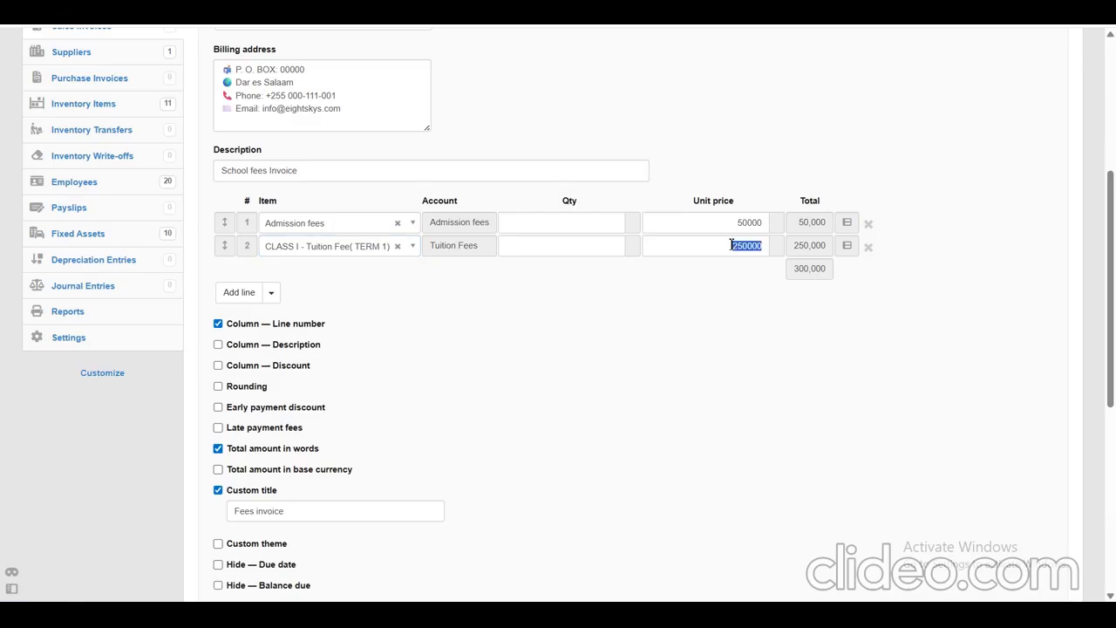
pyautogui.click(515, 365)
# Add a third invoice line for Medical Care and create the sales invoice.
pyautogui.click(237, 293)
pyautogui.click(402, 273)
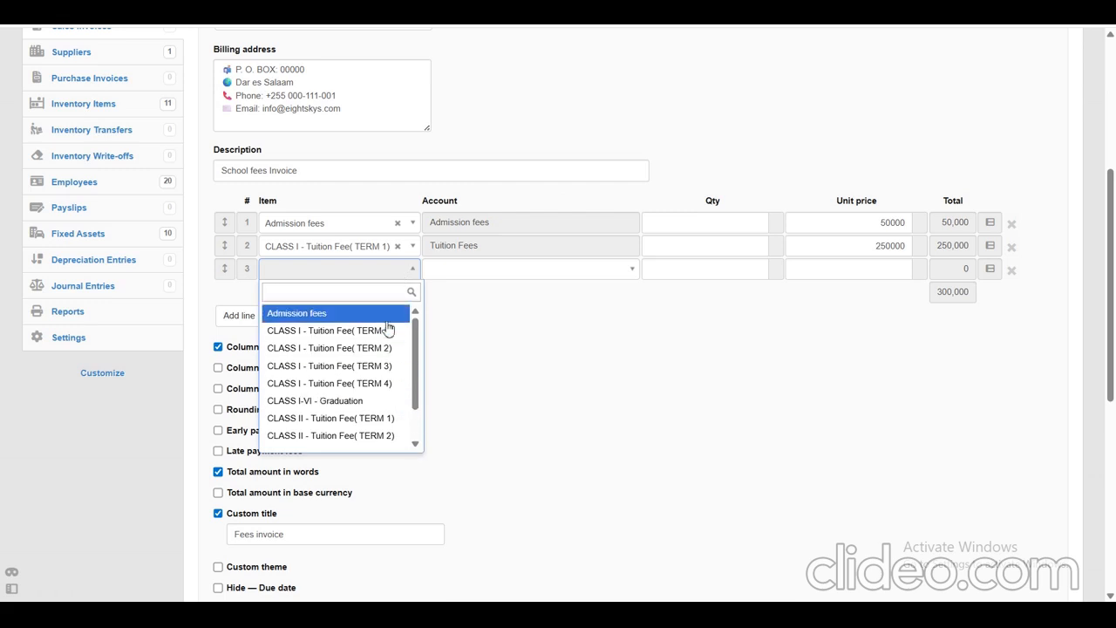
pyautogui.write('medi')
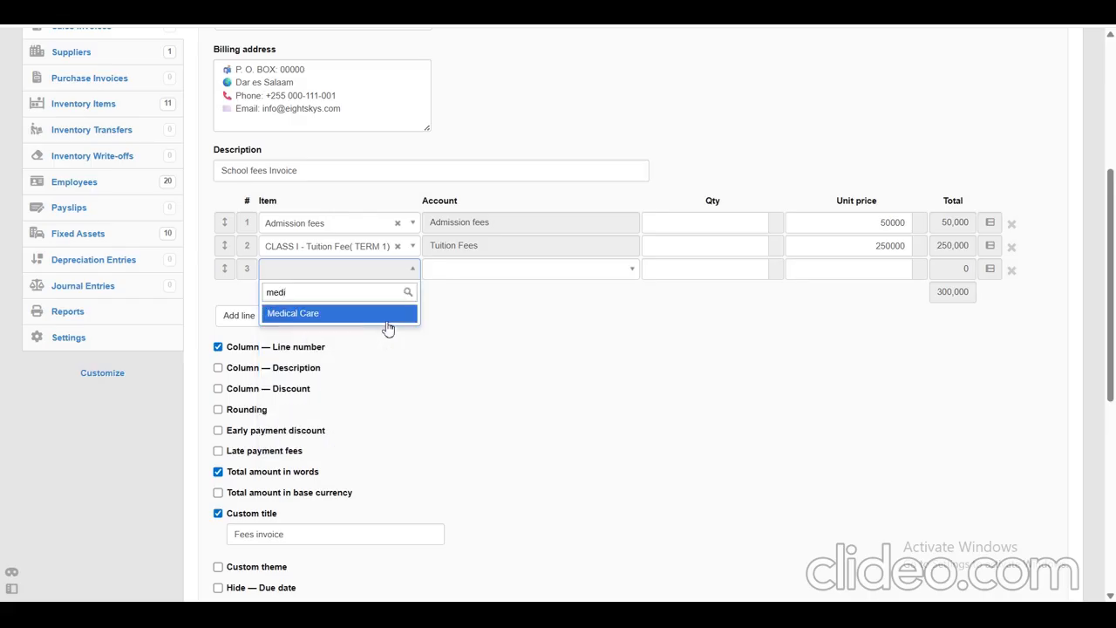
pyautogui.click(341, 318)
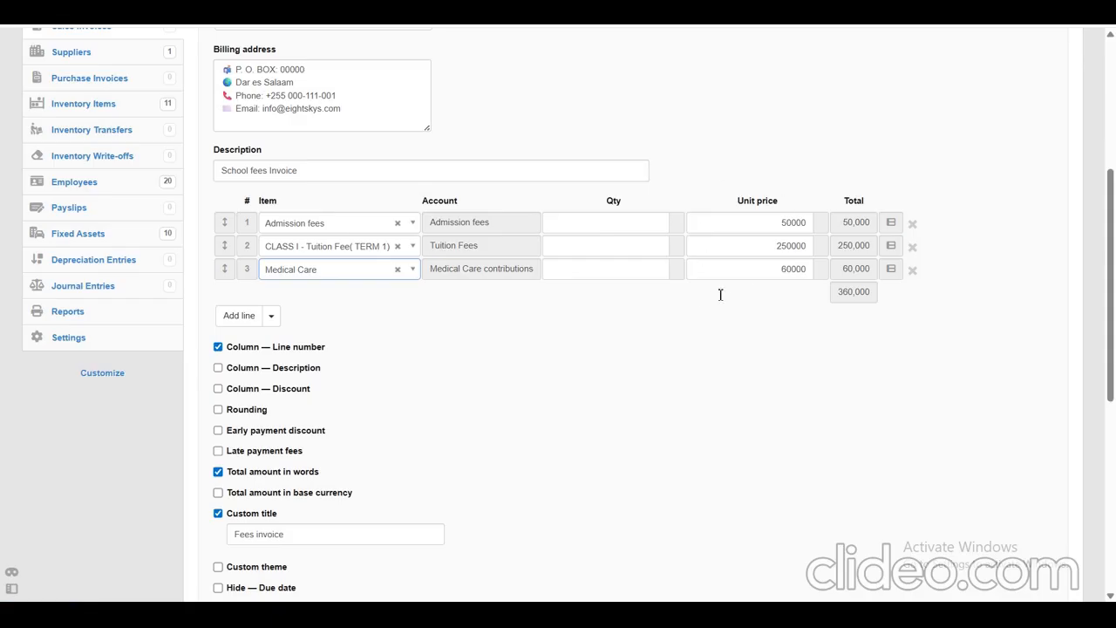
pyautogui.moveTo(1111, 190); pyautogui.dragTo(1089, 369)
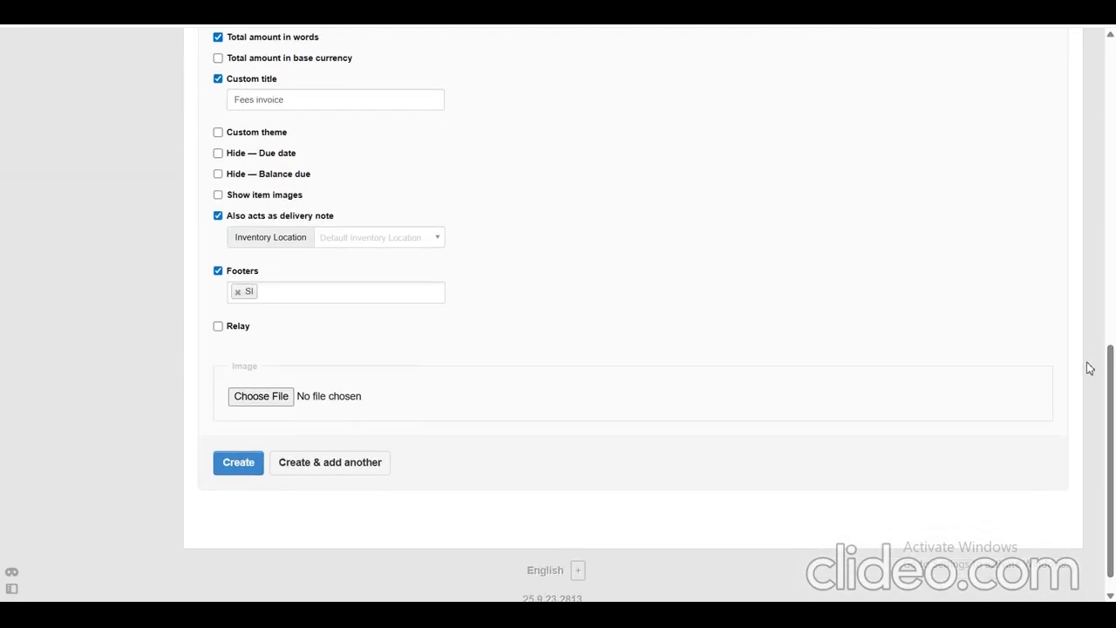
pyautogui.click(254, 469)
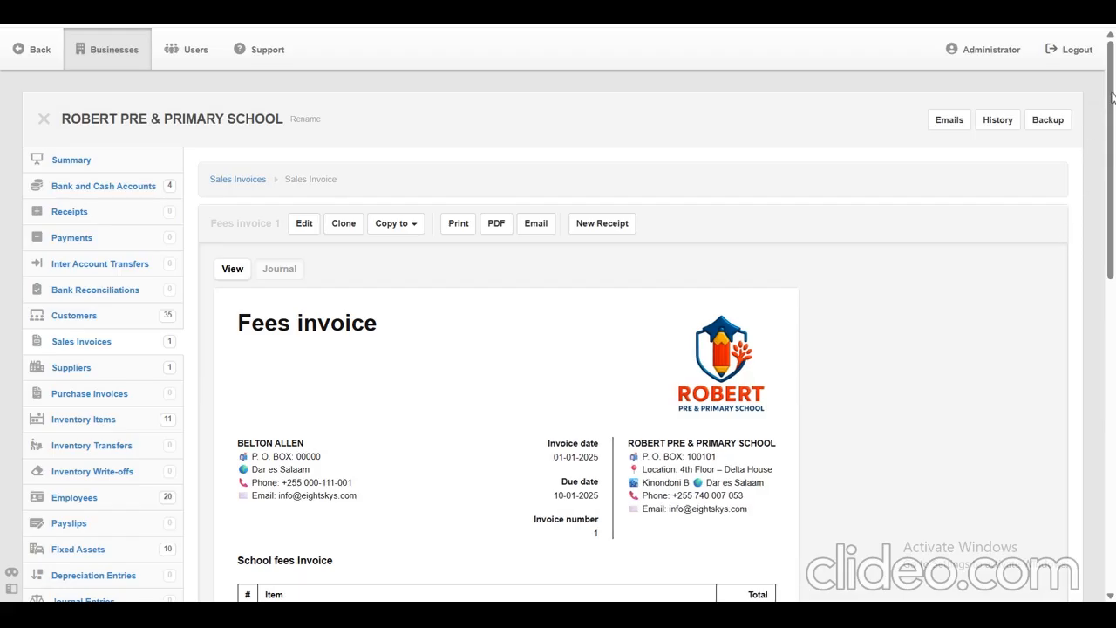
# Review the created fees invoice: line items, total, total amount in words, school details and the payment details footer.
pyautogui.moveTo(1112, 99); pyautogui.dragTo(1100, 157)
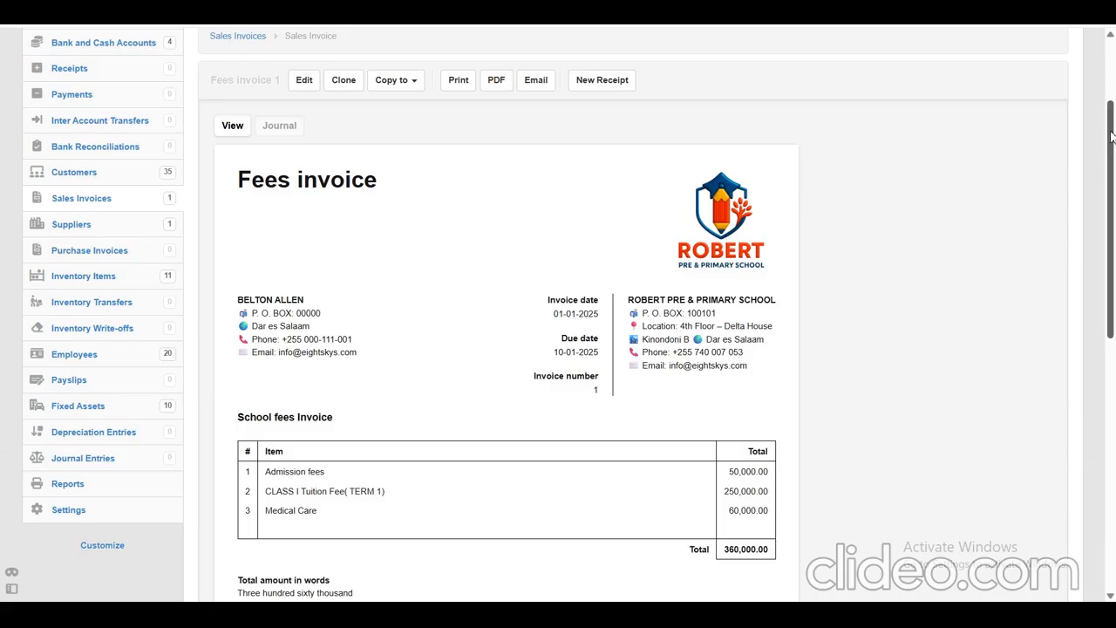
pyautogui.scroll(-2, 377, 414)
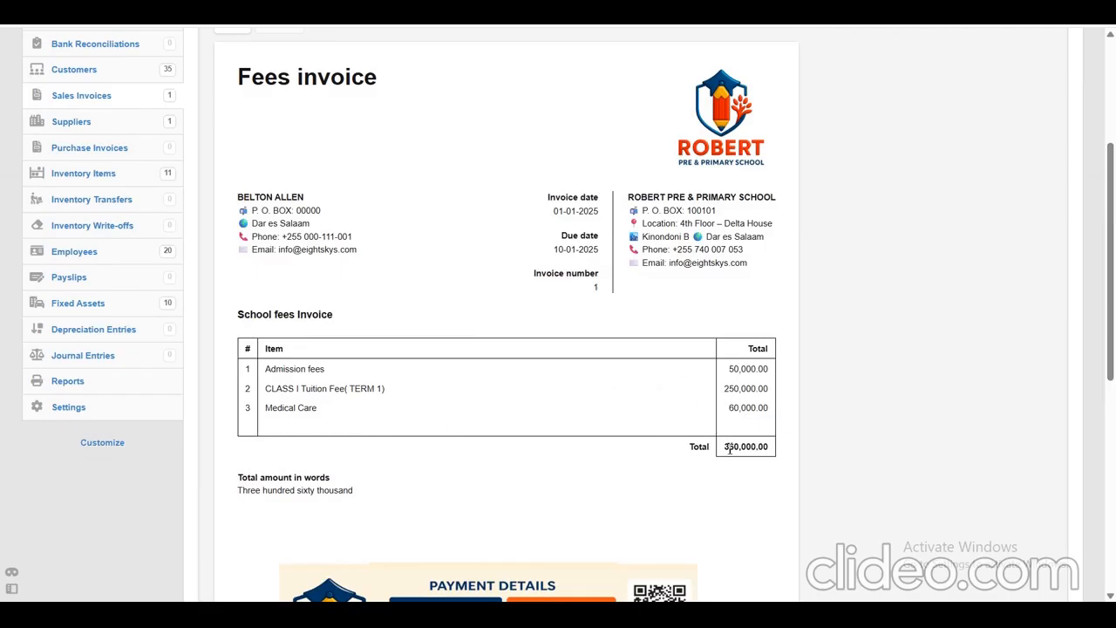
pyautogui.moveTo(728, 451); pyautogui.dragTo(766, 449)
pyautogui.moveTo(365, 504); pyautogui.dragTo(237, 501)
pyautogui.hotkey('ctrl', 'a')
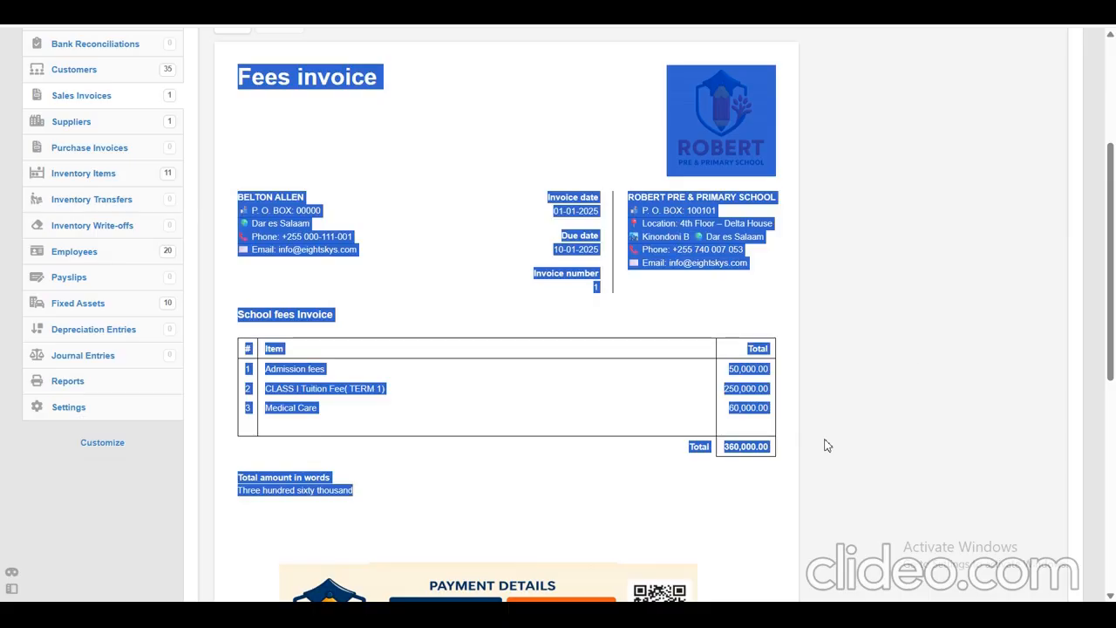
pyautogui.doubleClick(921, 322)
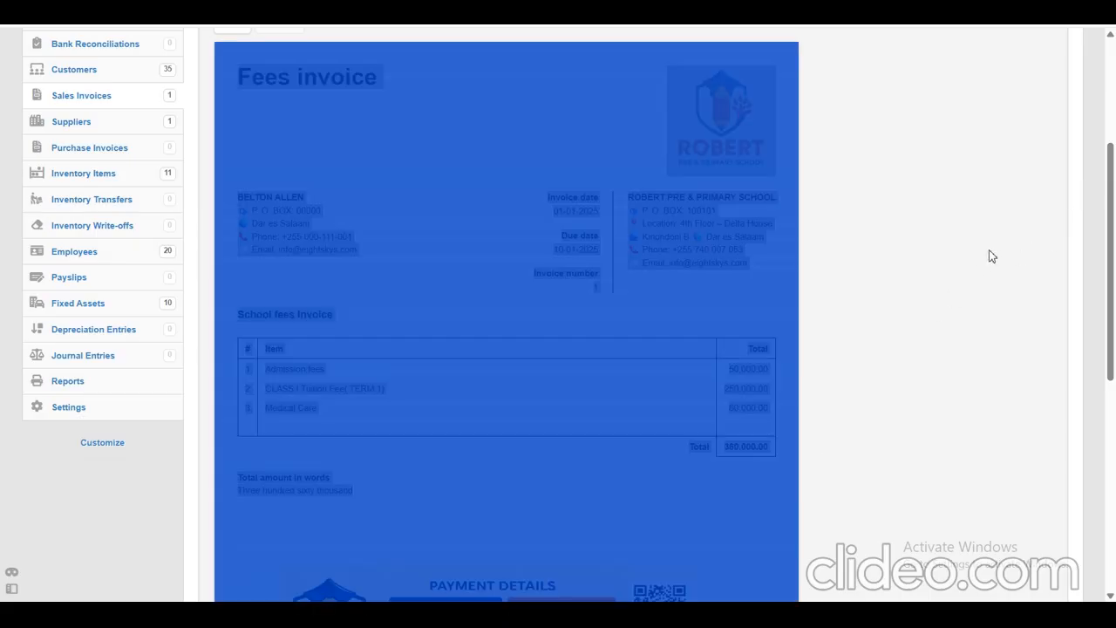
pyautogui.click(927, 310)
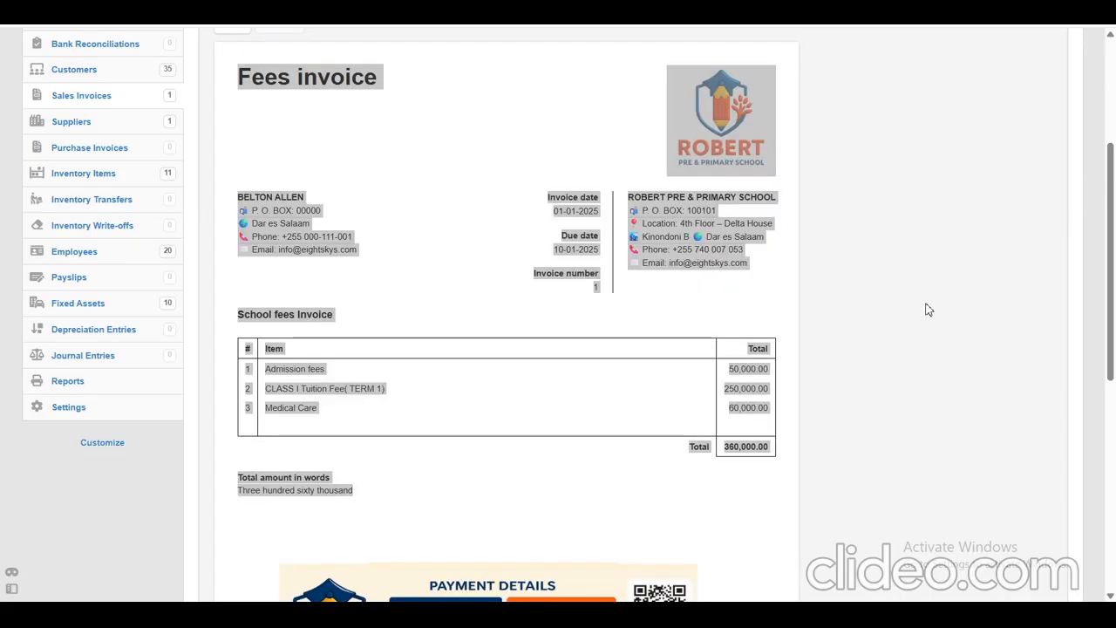
pyautogui.click(692, 237)
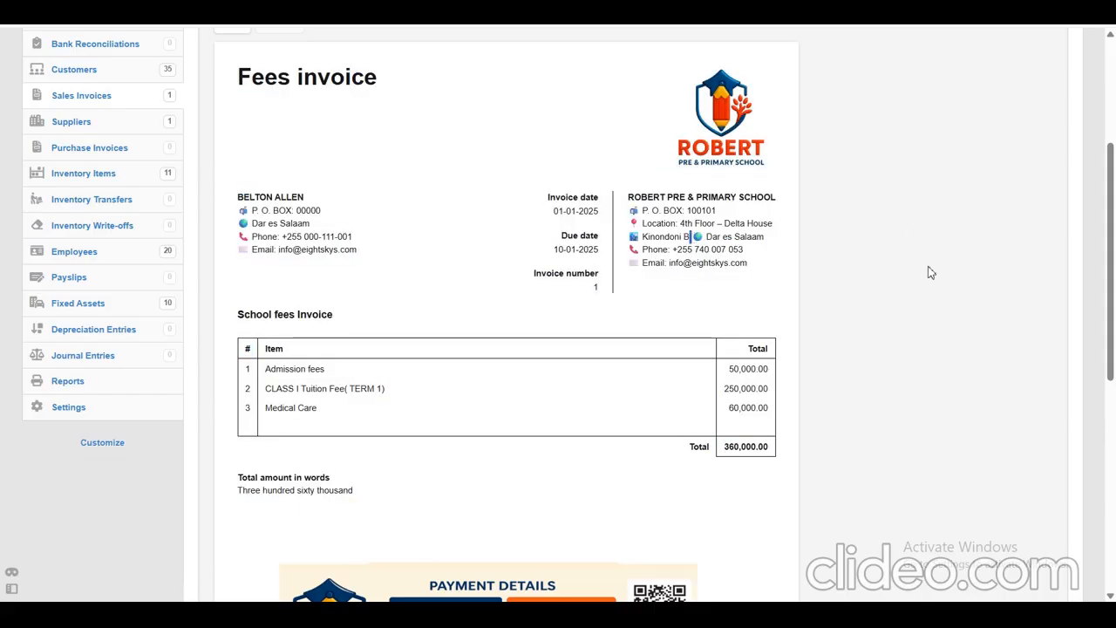
pyautogui.scroll(-3, 931, 273)
pyautogui.scroll(1, 930, 273)
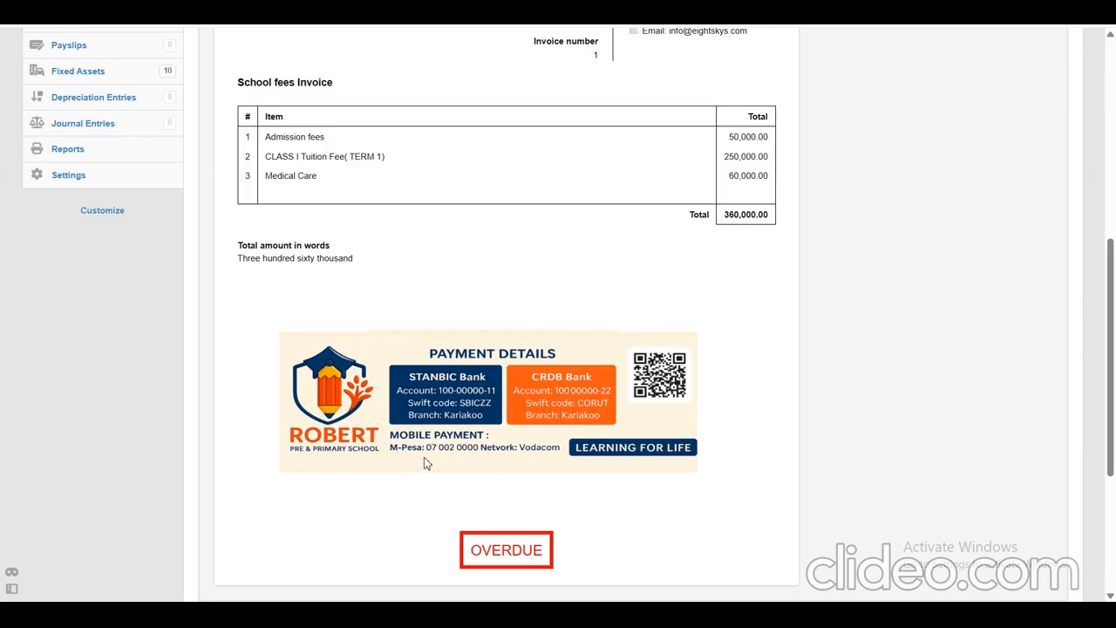
pyautogui.moveTo(1112, 300); pyautogui.dragTo(1112, 129)
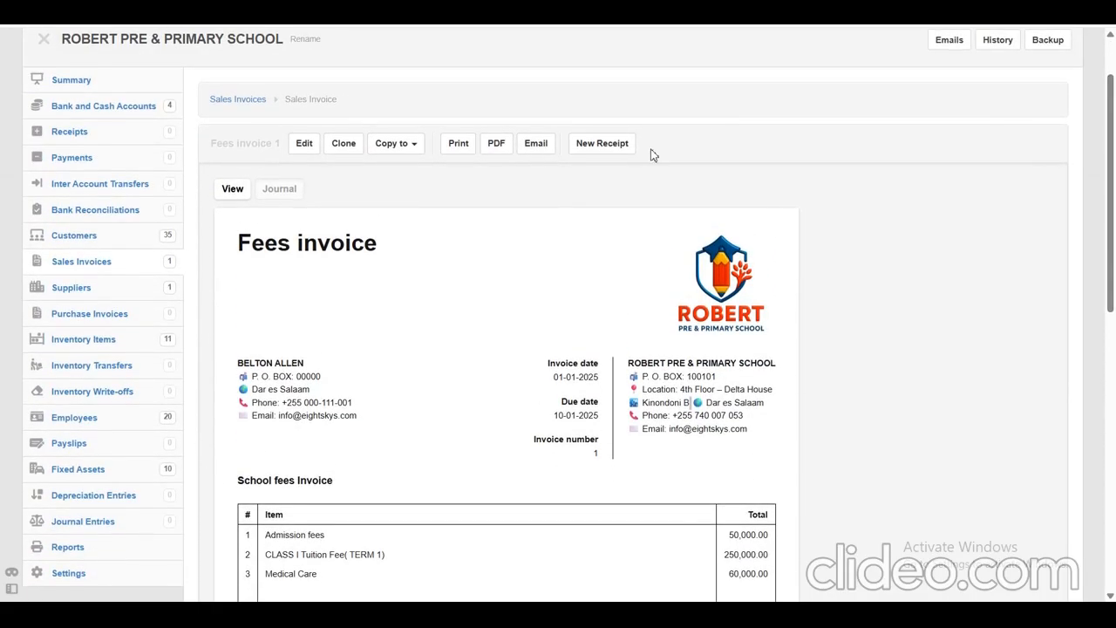
# Open the invoice's email form, check the recipient, subject and message text, and close it without sending.
pyautogui.moveTo(210, 143); pyautogui.dragTo(540, 132)
pyautogui.click(705, 166)
pyautogui.click(528, 149)
pyautogui.click(537, 146)
pyautogui.click(544, 146)
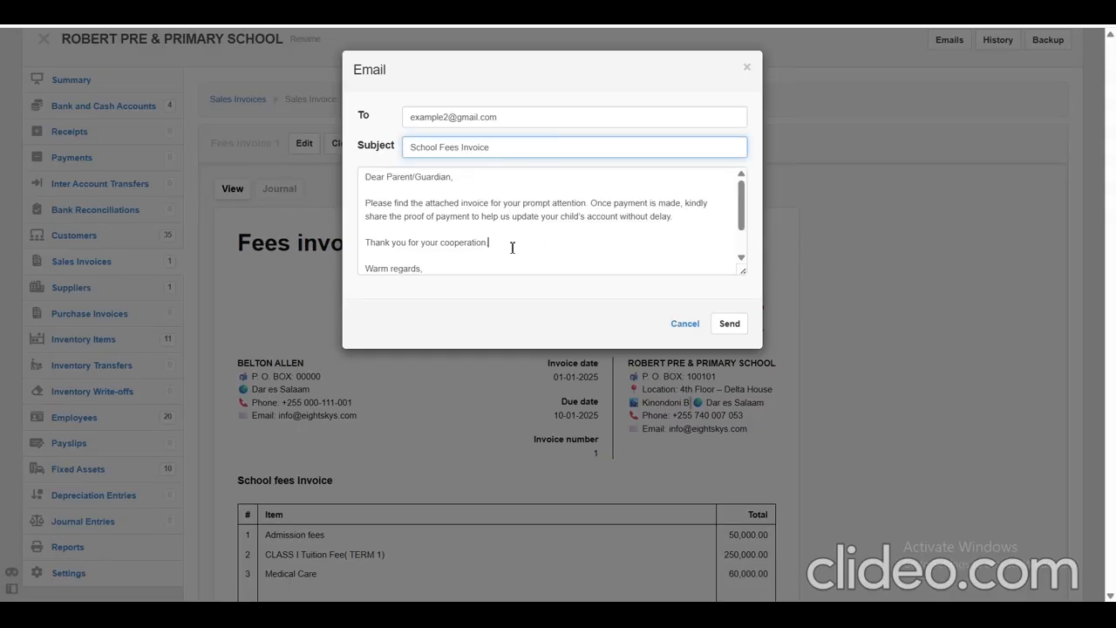
pyautogui.click(519, 116)
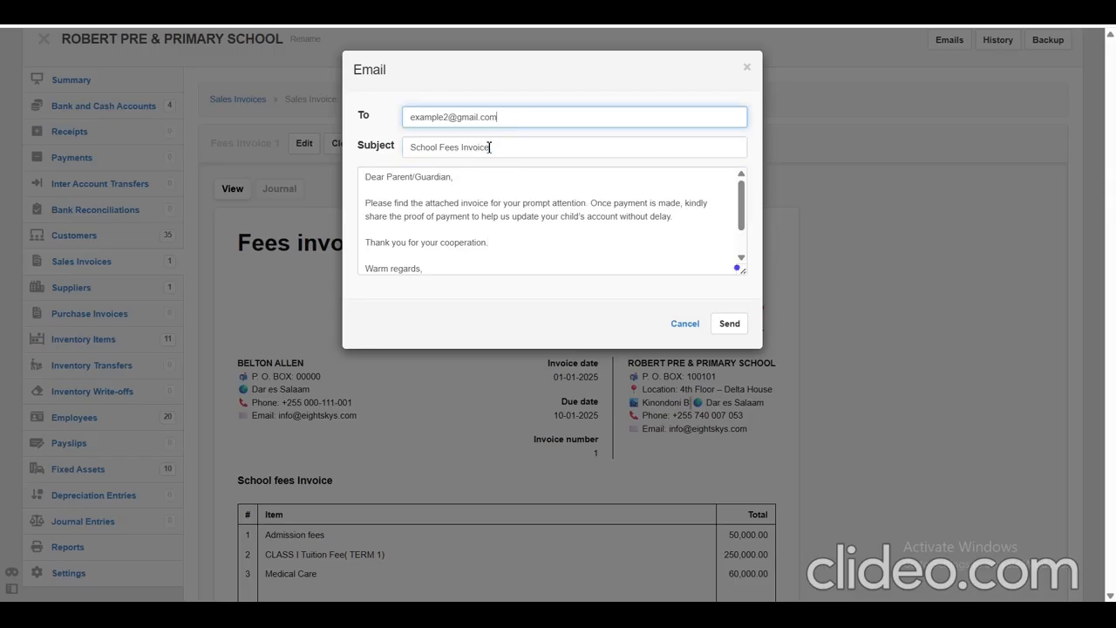
pyautogui.click(495, 226)
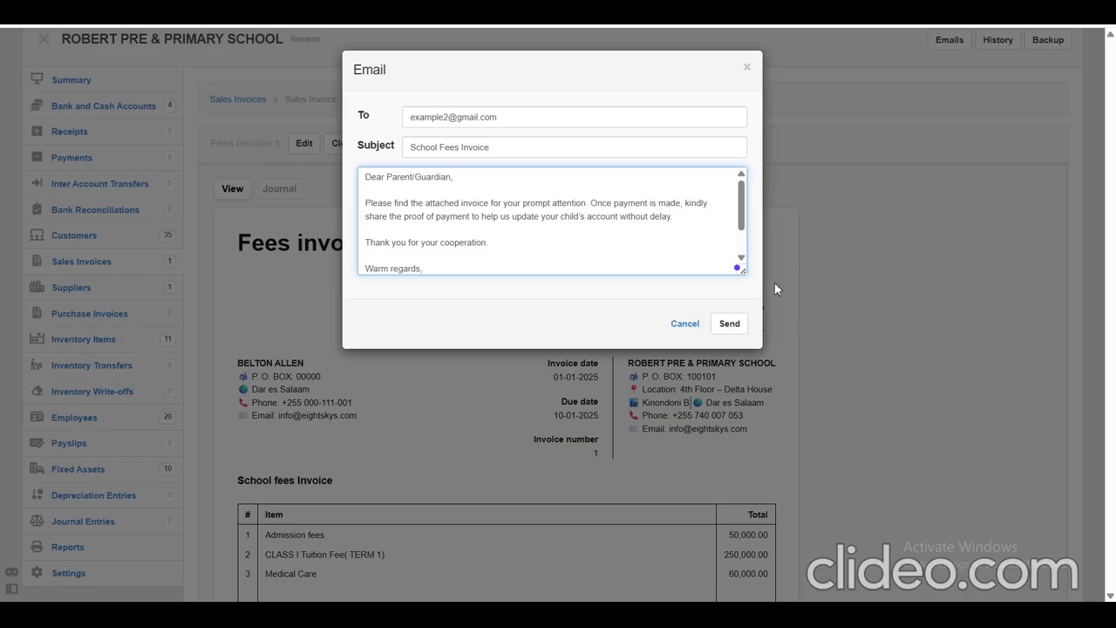
pyautogui.click(687, 325)
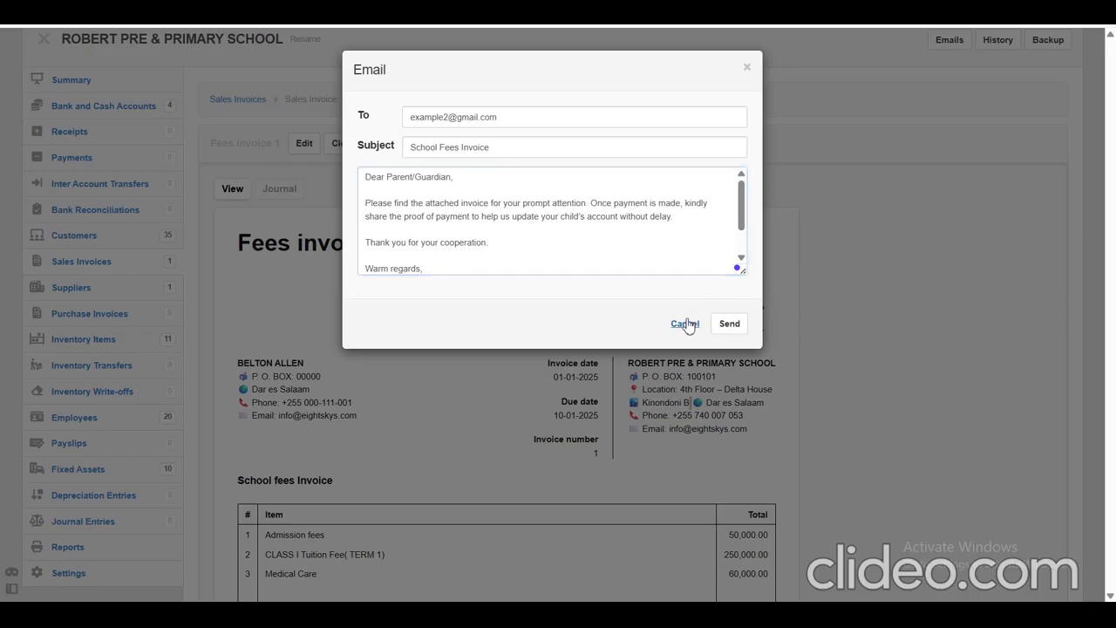
pyautogui.click(686, 326)
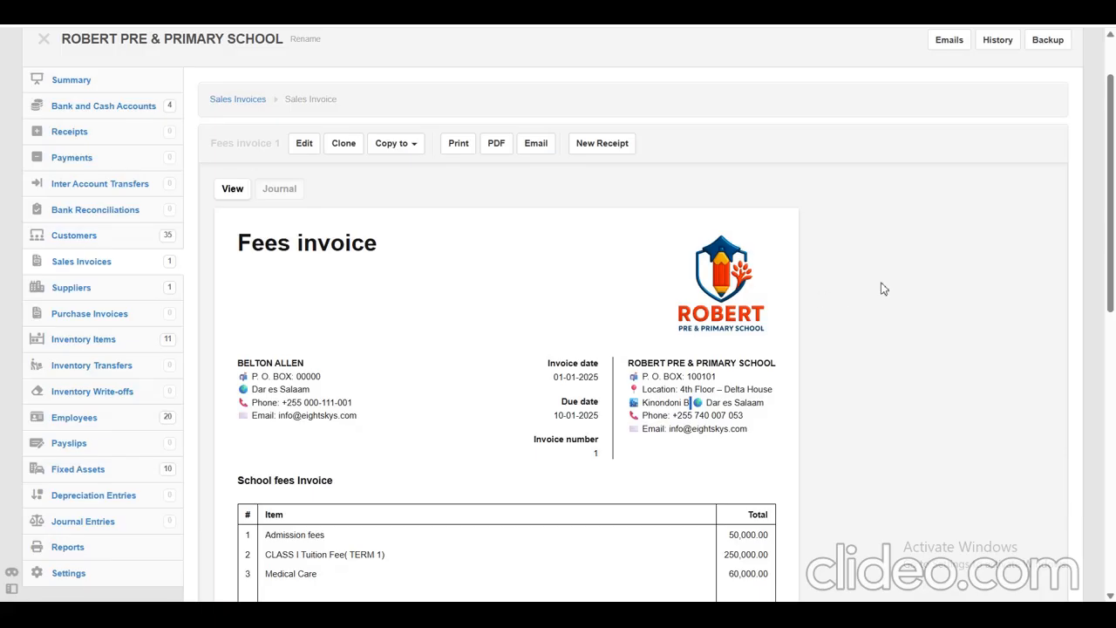
# Open the business summary and check the total income and its fee accounts in the profit and loss statement.
pyautogui.scroll(-1, 883, 289)
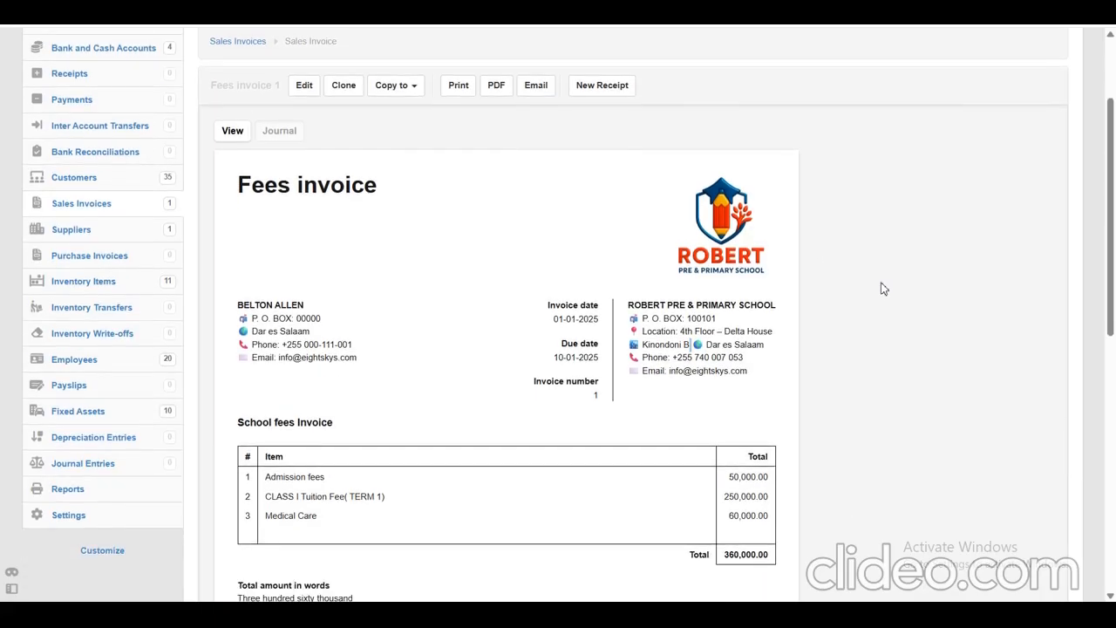
pyautogui.scroll(-1, 883, 289)
pyautogui.scroll(2, 883, 289)
pyautogui.scroll(1, 883, 288)
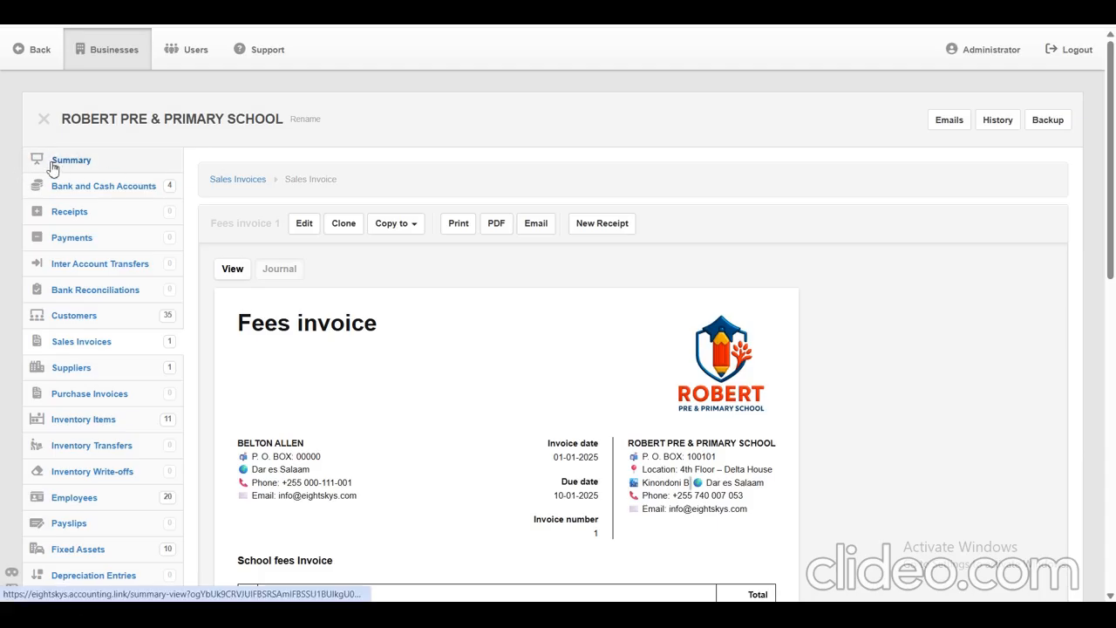
pyautogui.moveTo(15, 163); pyautogui.dragTo(103, 162)
pyautogui.click(92, 164)
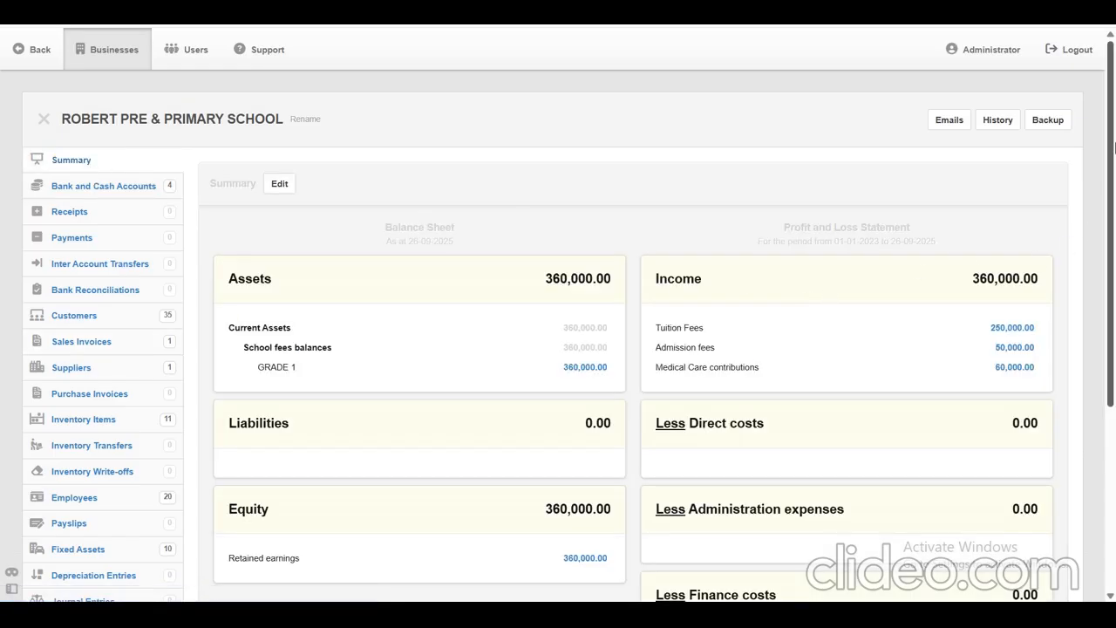
pyautogui.moveTo(1111, 149); pyautogui.dragTo(1112, 188)
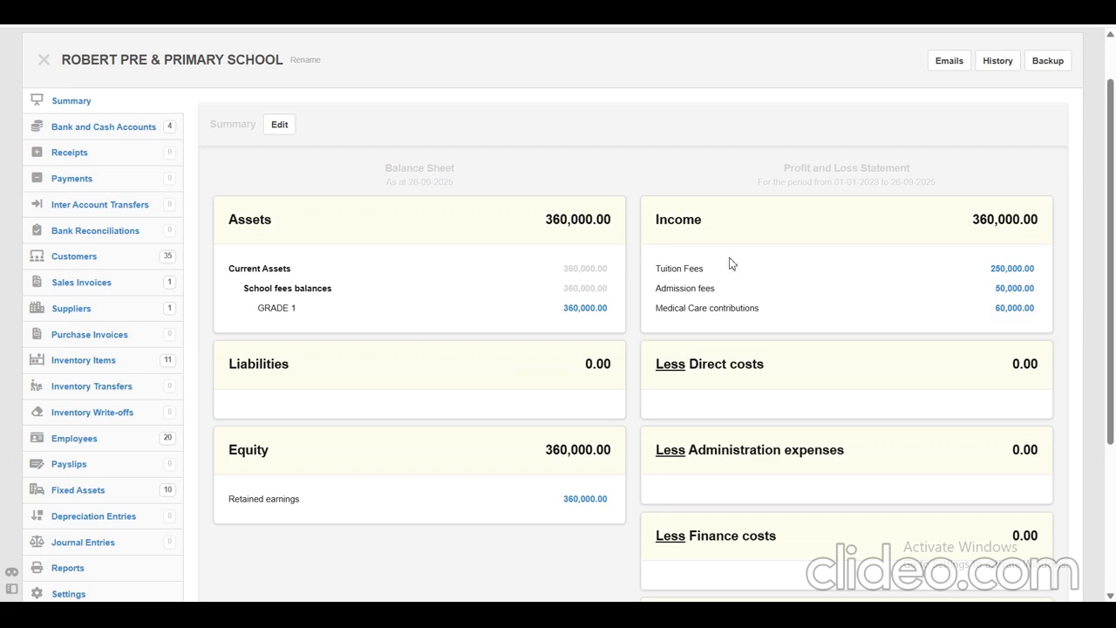
pyautogui.moveTo(966, 219); pyautogui.dragTo(1047, 226)
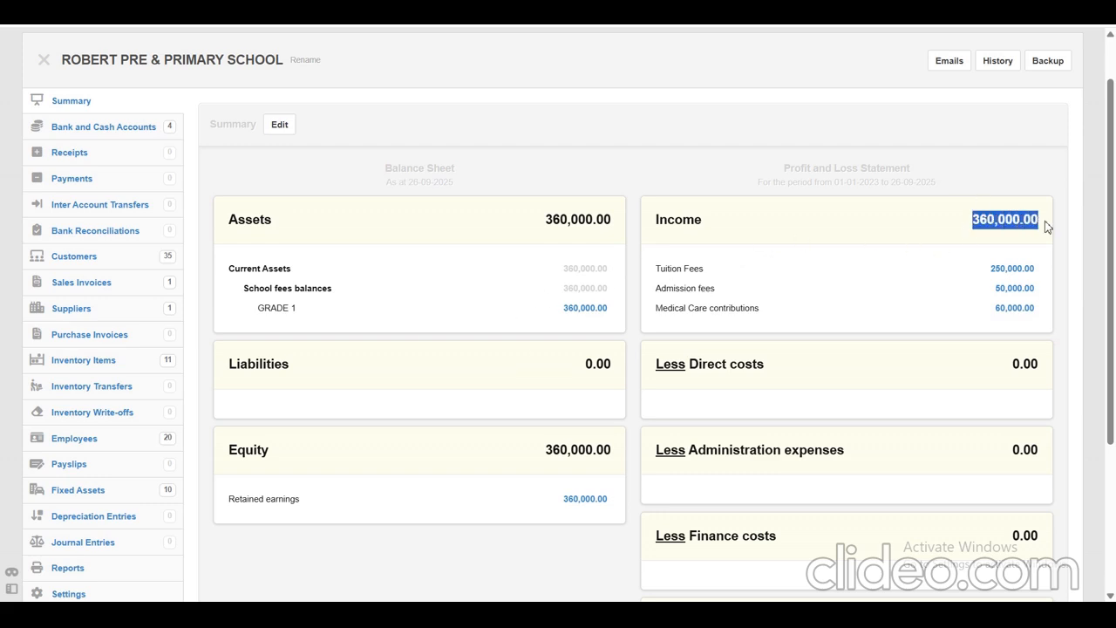
pyautogui.click(1057, 267)
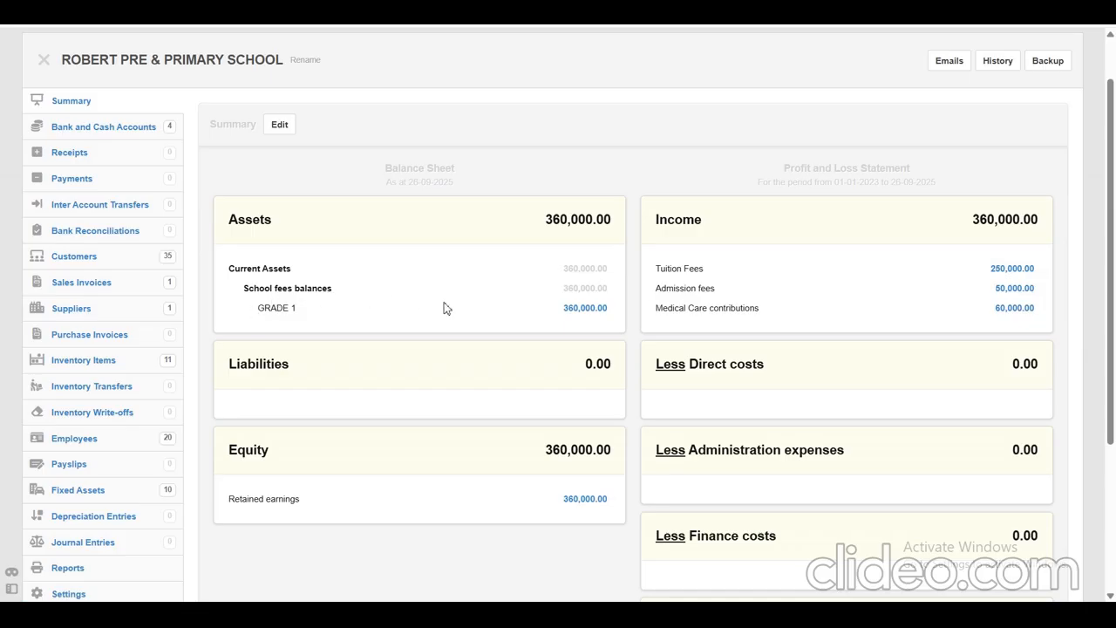
# Check the GRADE 1 school fees balance, view the transactions behind it, and return to the summary.
pyautogui.moveTo(257, 308); pyautogui.dragTo(615, 318)
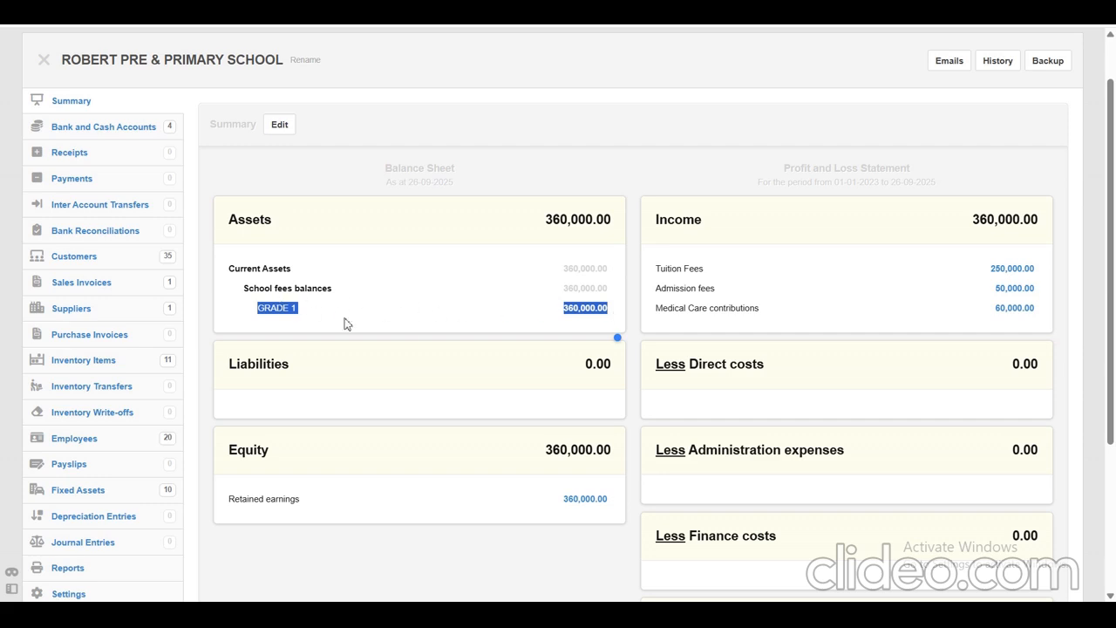
pyautogui.click(656, 177)
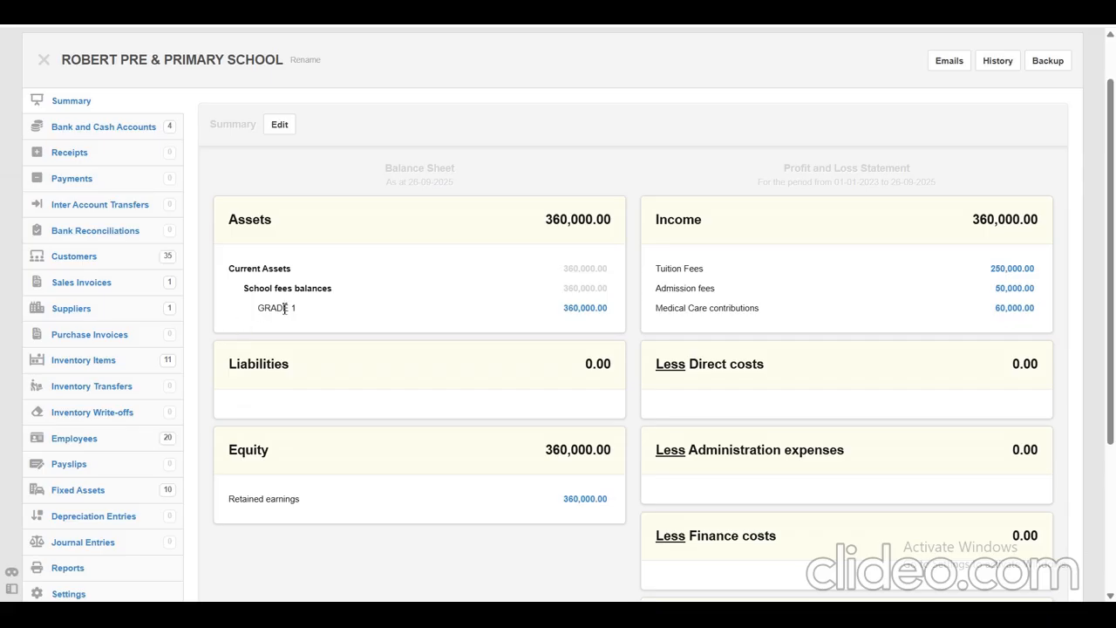
pyautogui.click(596, 312)
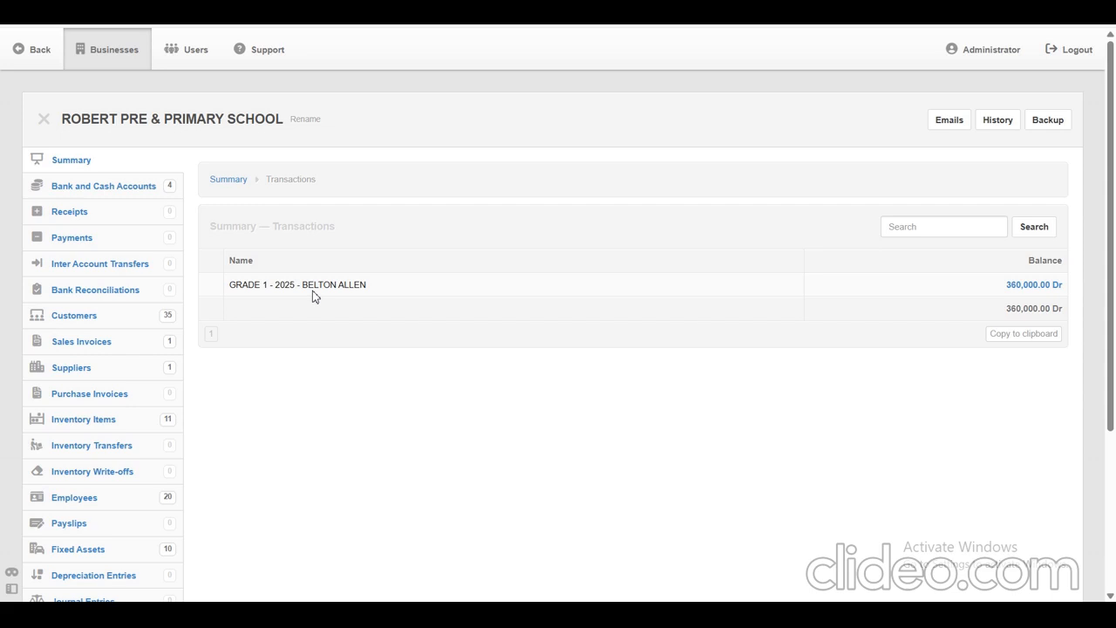
pyautogui.click(79, 165)
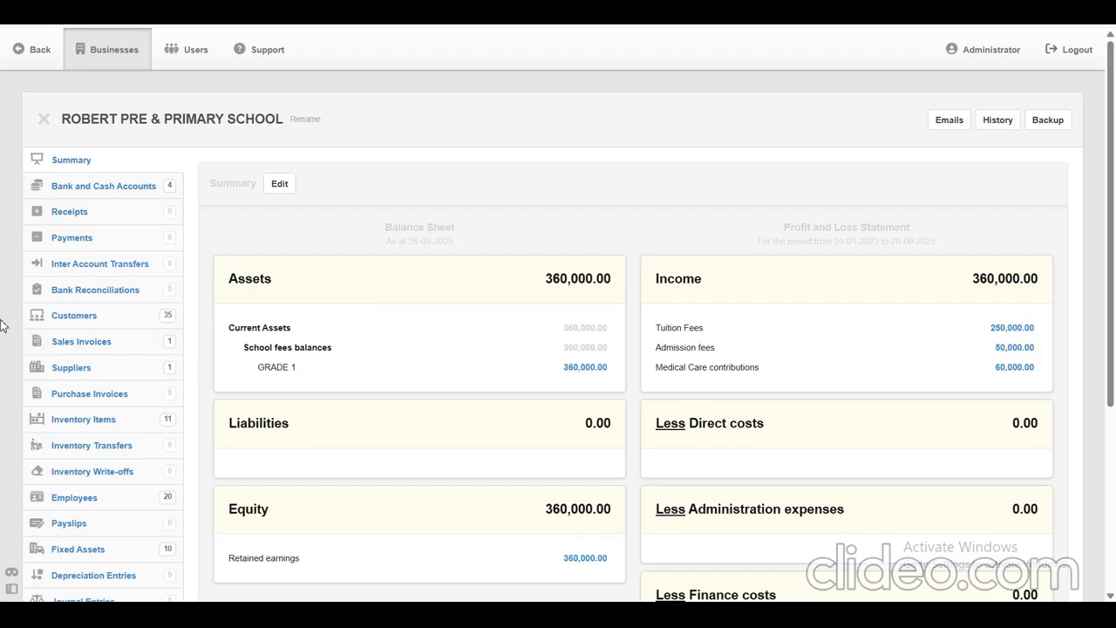
# Open the customers list and check the Accounts receivable column for the invoiced student.
pyautogui.moveTo(2, 319); pyautogui.dragTo(138, 321)
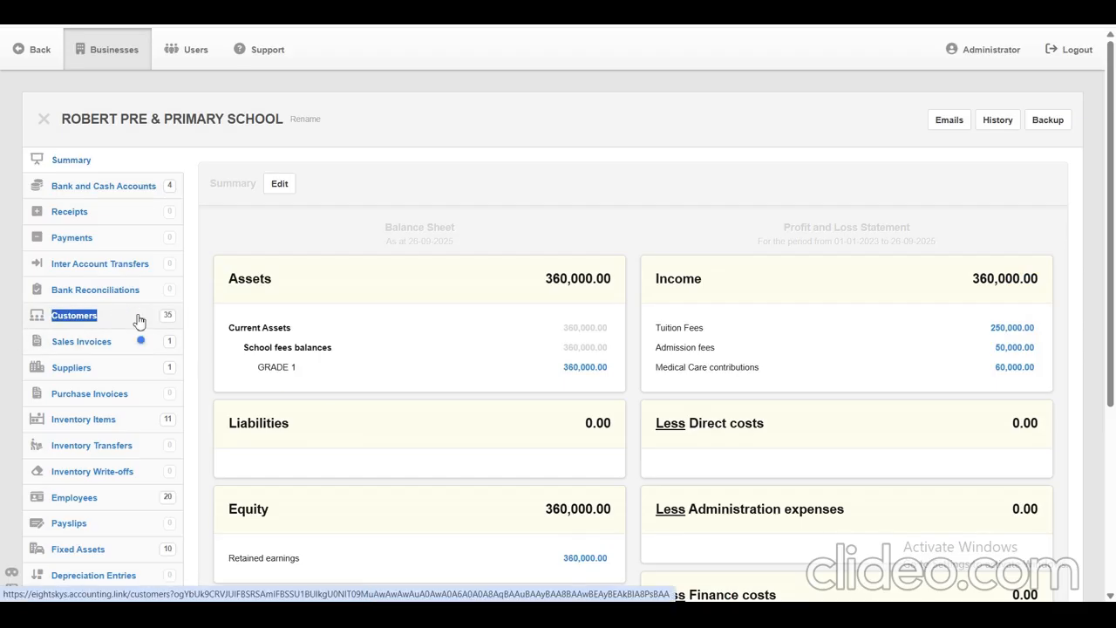
pyautogui.click(79, 321)
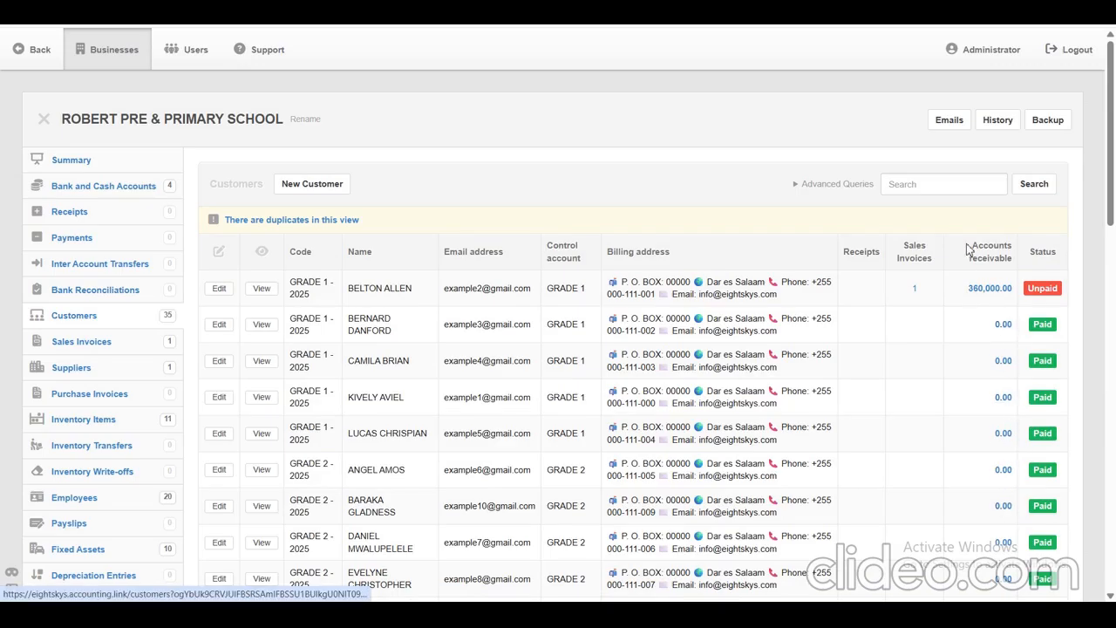
pyautogui.moveTo(971, 247); pyautogui.dragTo(1010, 261)
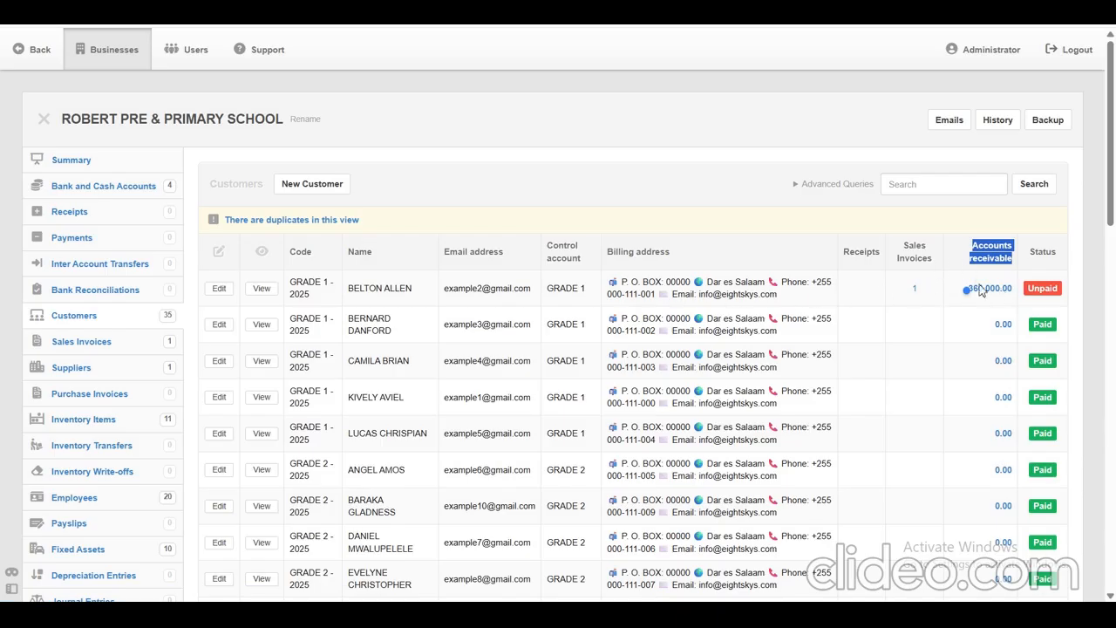
# Check the invoiced student's receivable balance, review the sales invoices list, and return to the business summary.
pyautogui.moveTo(801, 185); pyautogui.dragTo(948, 286)
pyautogui.click(948, 288)
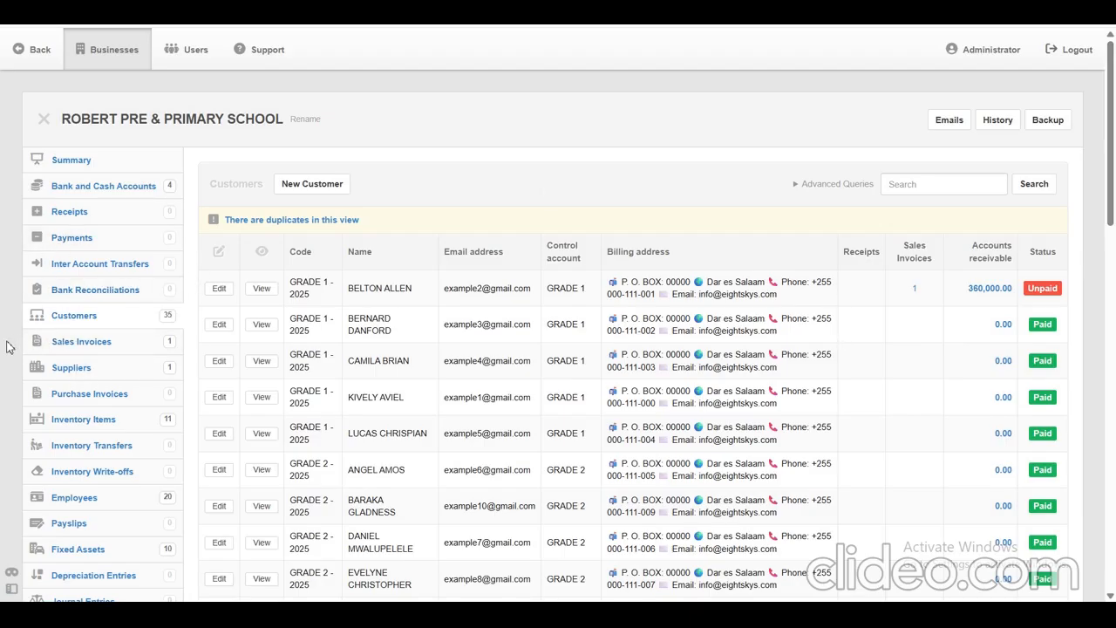
pyautogui.moveTo(46, 342); pyautogui.dragTo(116, 347)
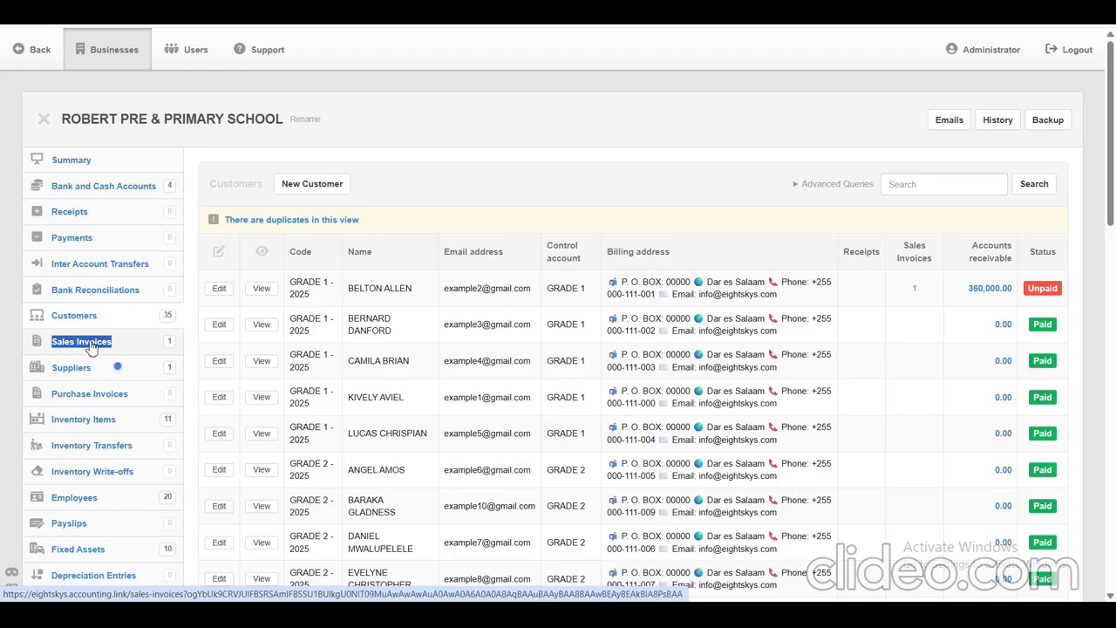
pyautogui.click(91, 345)
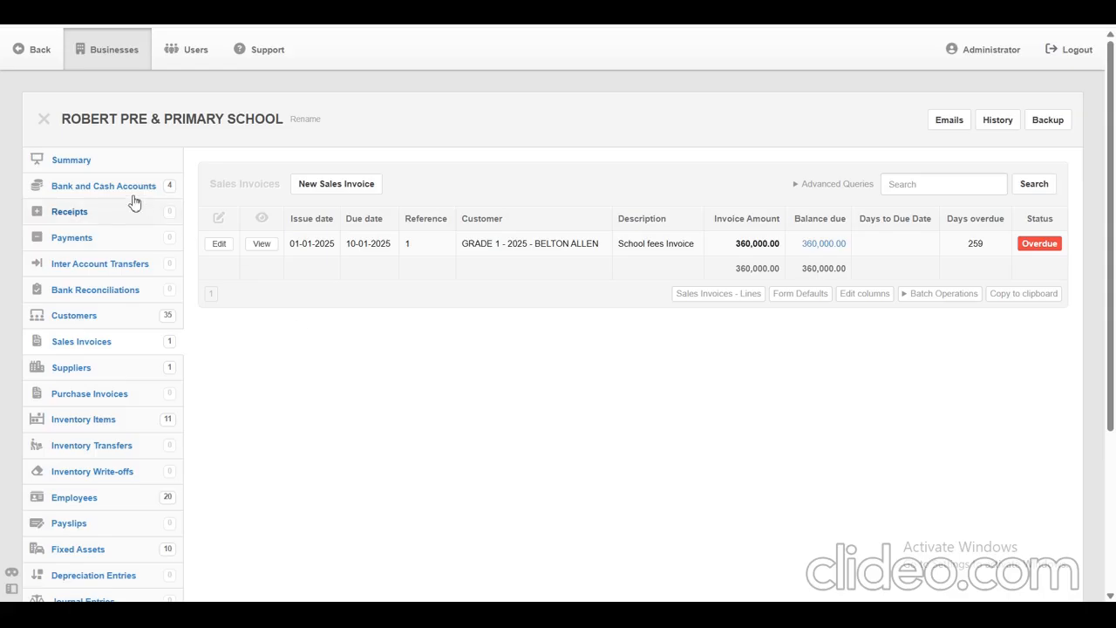
pyautogui.click(76, 169)
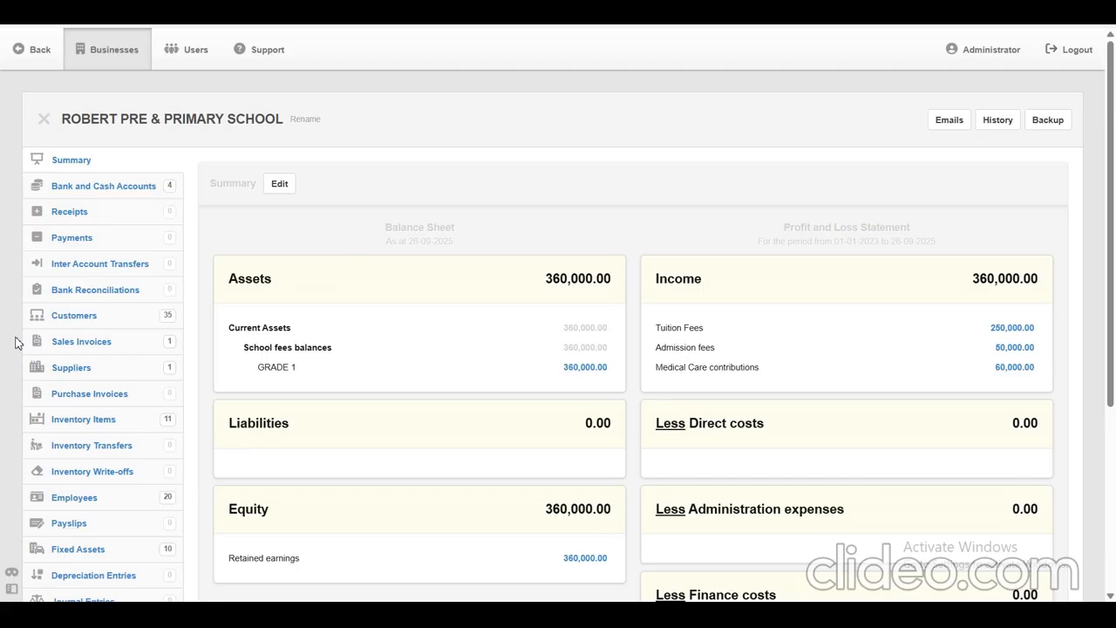
# Start a new sales invoice from the sales invoices list and set its issue date to 1-1-2025.
pyautogui.moveTo(15, 342); pyautogui.dragTo(109, 347)
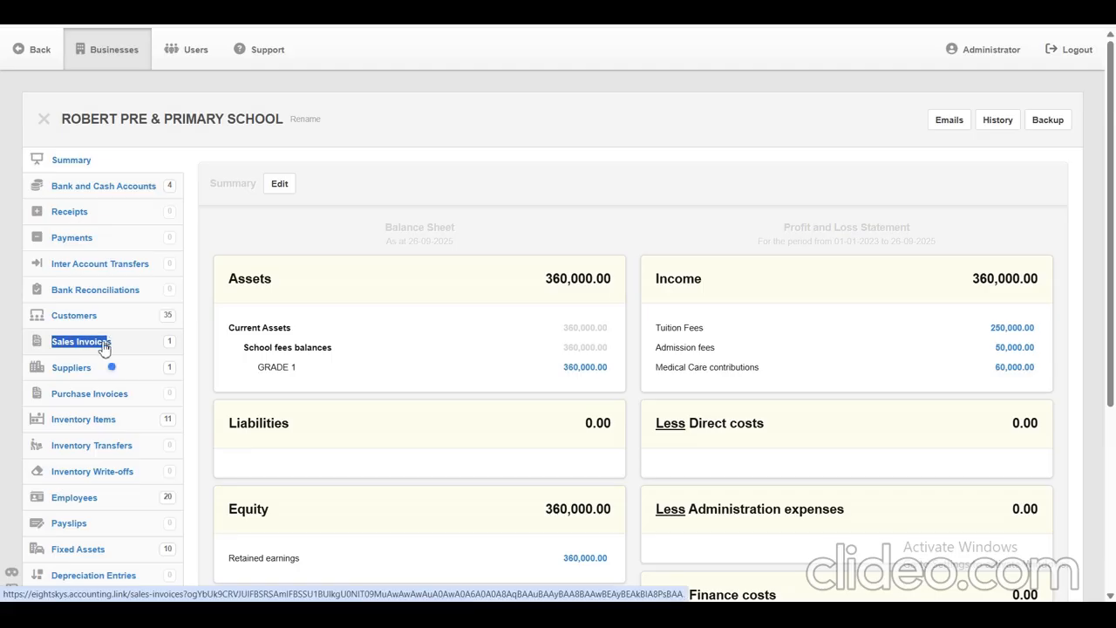
pyautogui.click(103, 346)
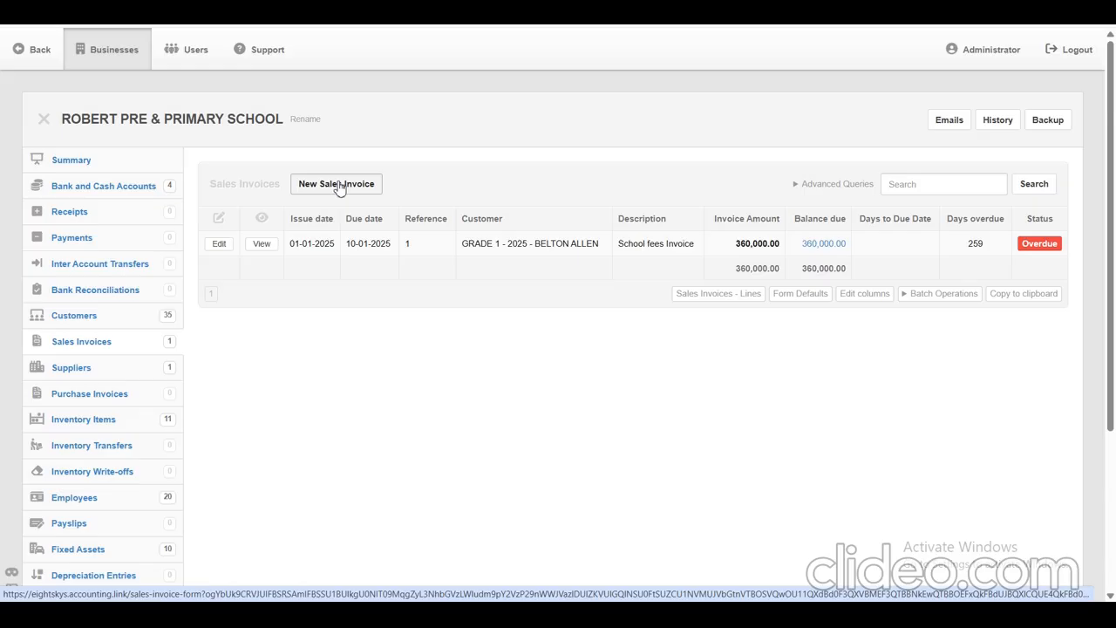
pyautogui.click(340, 186)
pyautogui.click(241, 284)
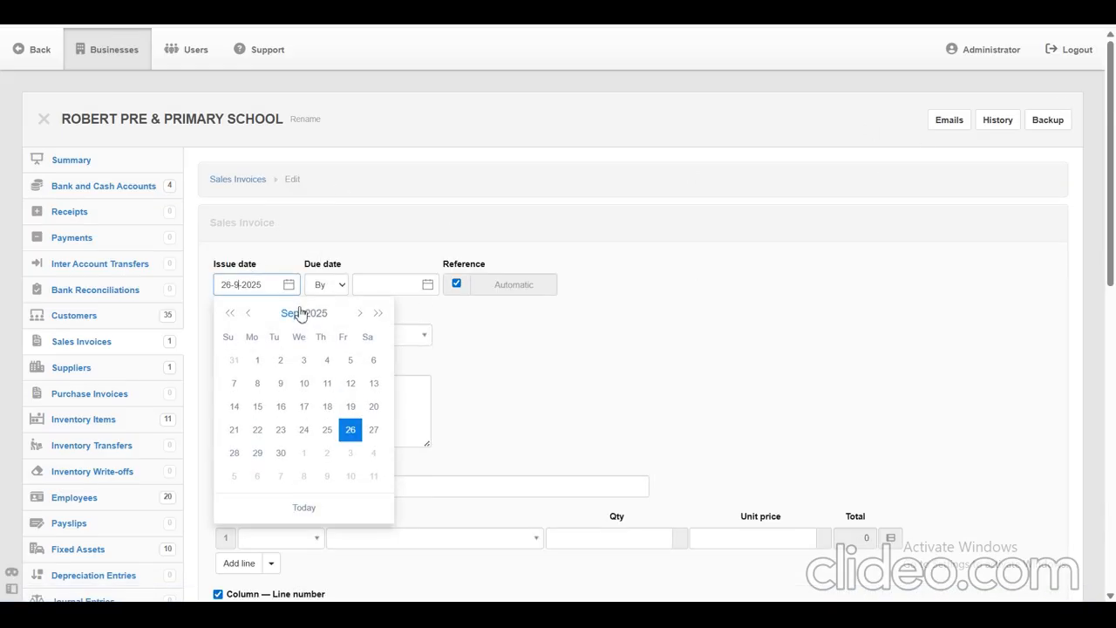
pyautogui.click(300, 314)
pyautogui.click(253, 352)
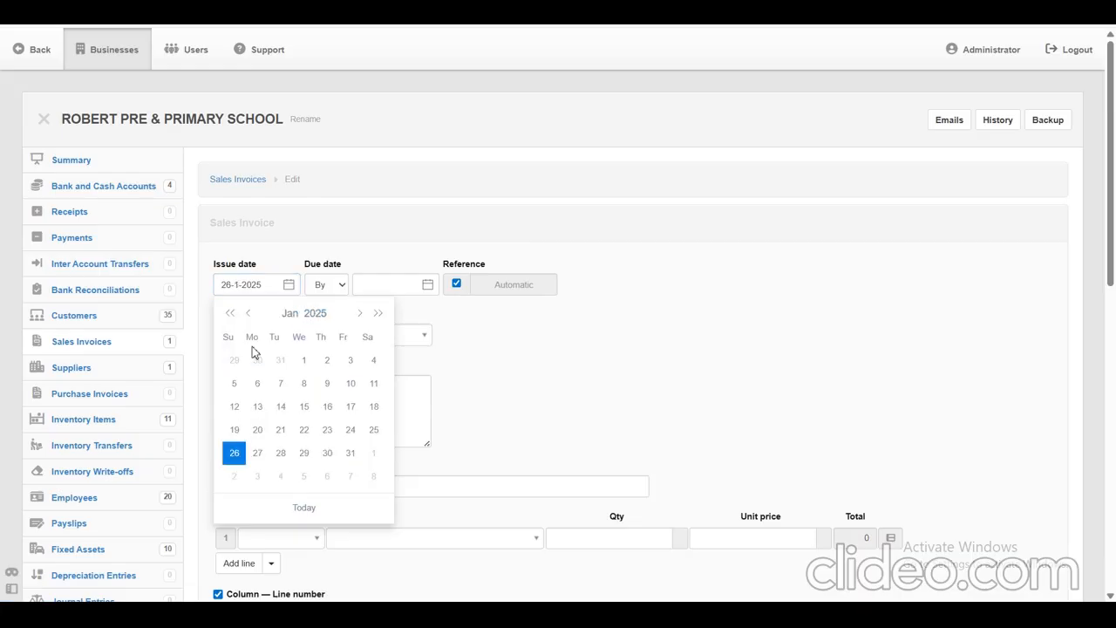
pyautogui.click(301, 362)
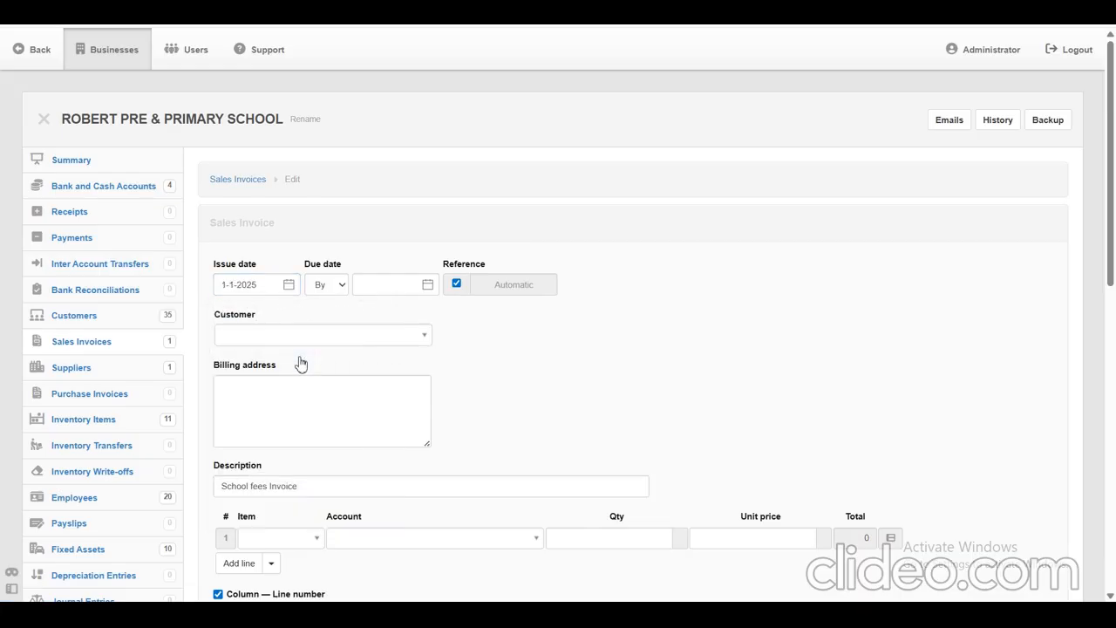
# Set the due date to 10-1-2025 and choose the second GRADE 1 - 2025 student as the customer.
pyautogui.click(367, 292)
pyautogui.click(428, 287)
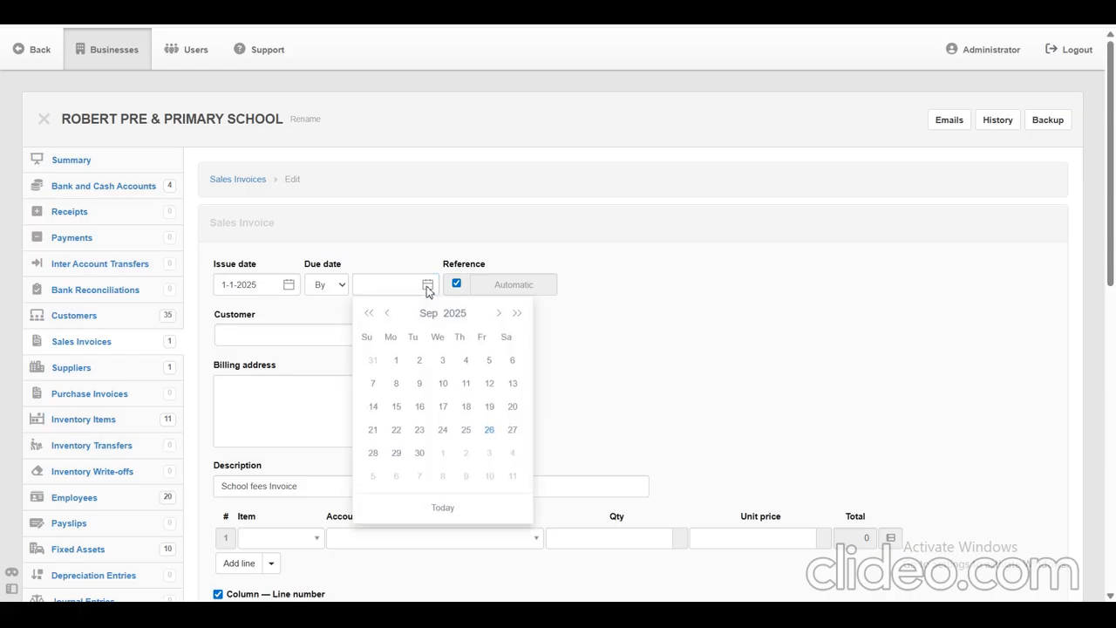
pyautogui.click(428, 314)
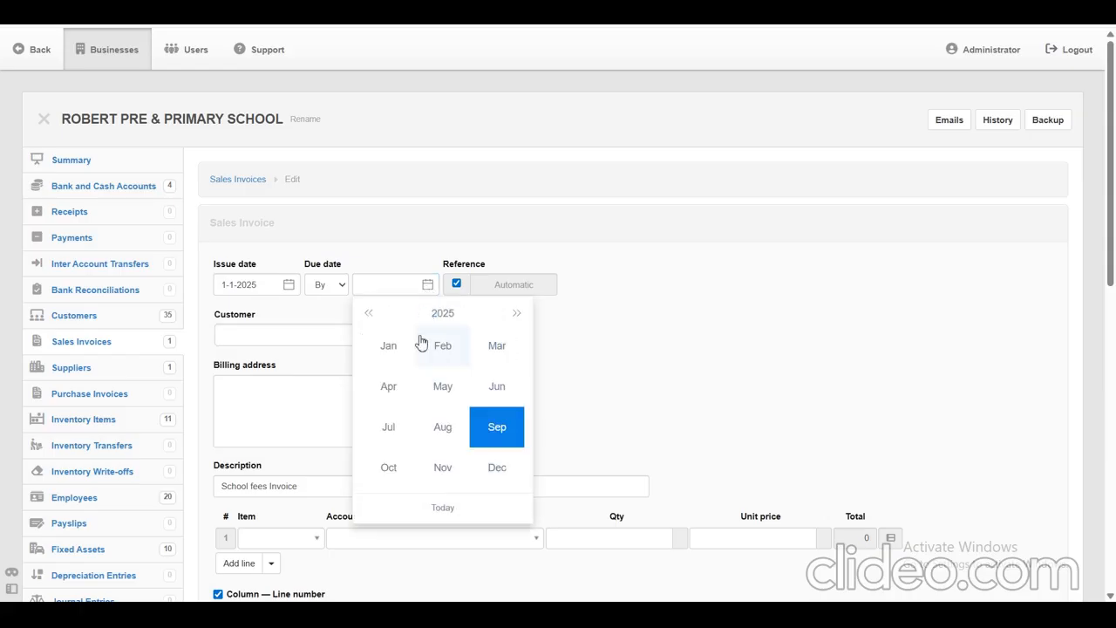
pyautogui.click(397, 353)
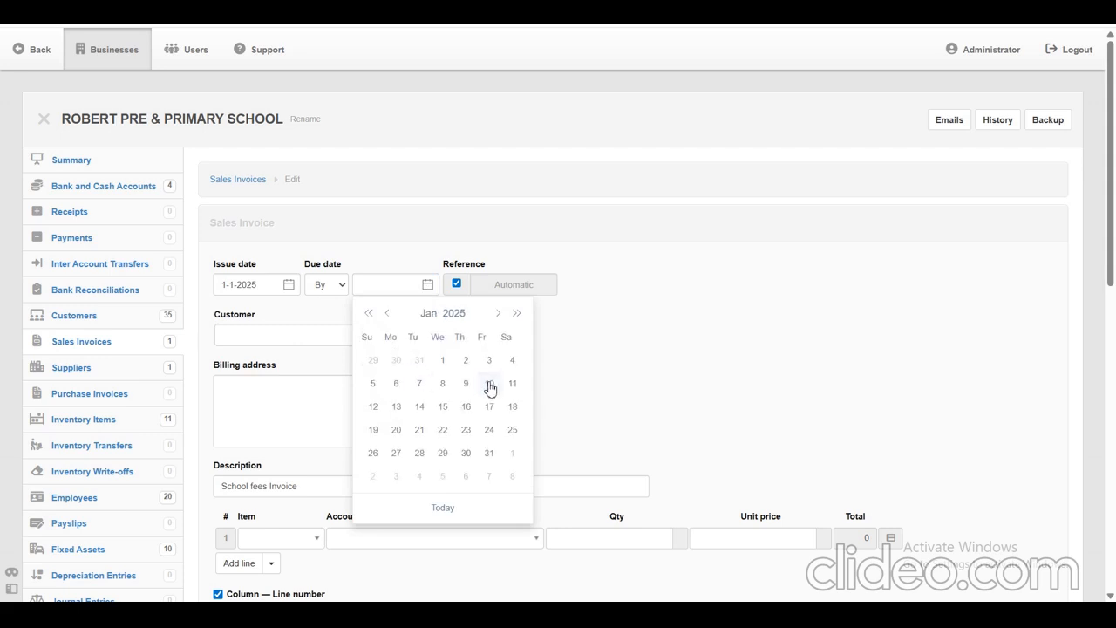
pyautogui.click(424, 340)
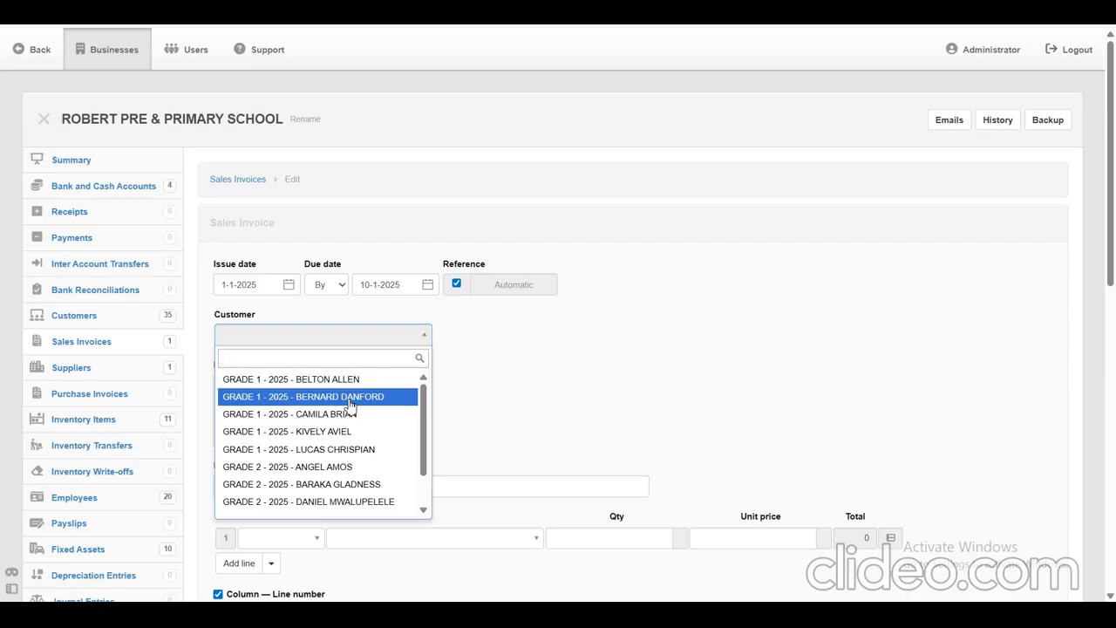
pyautogui.click(350, 404)
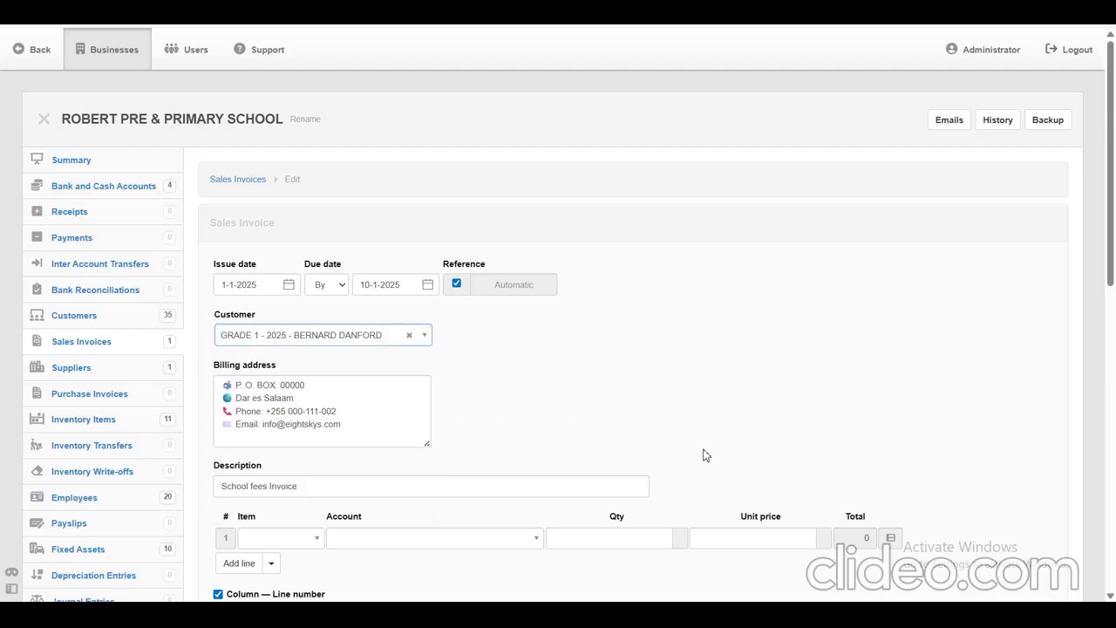
# Enter Admission fees as the first line item and CLASS I - Tuition Fee( TERM 1) as the second.
pyautogui.moveTo(1112, 181); pyautogui.dragTo(1112, 294)
pyautogui.click(314, 286)
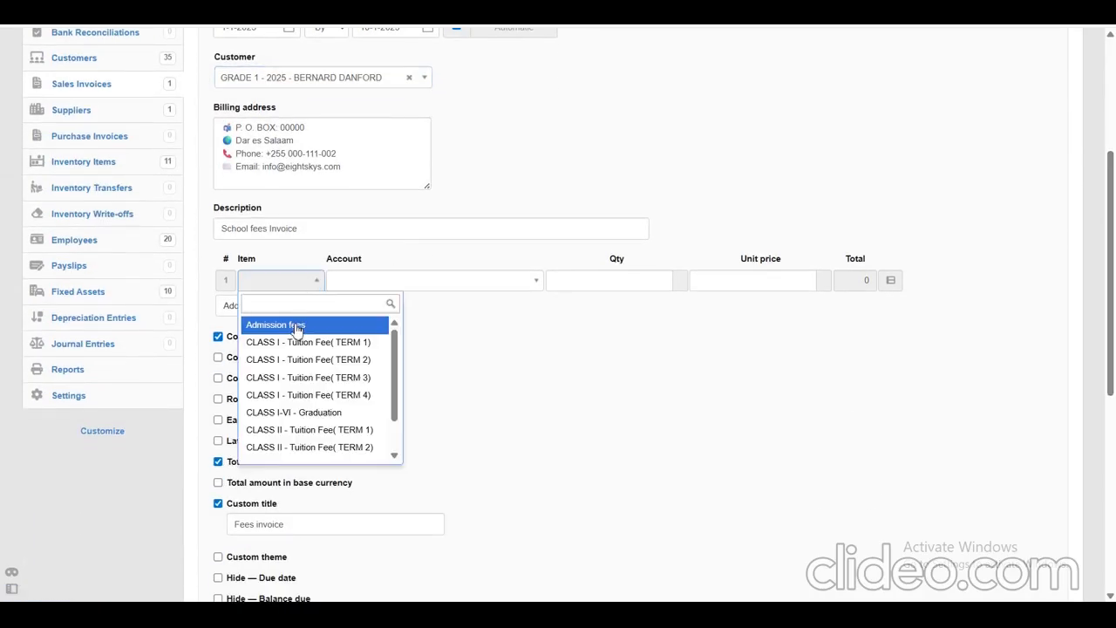
pyautogui.click(298, 325)
pyautogui.click(252, 309)
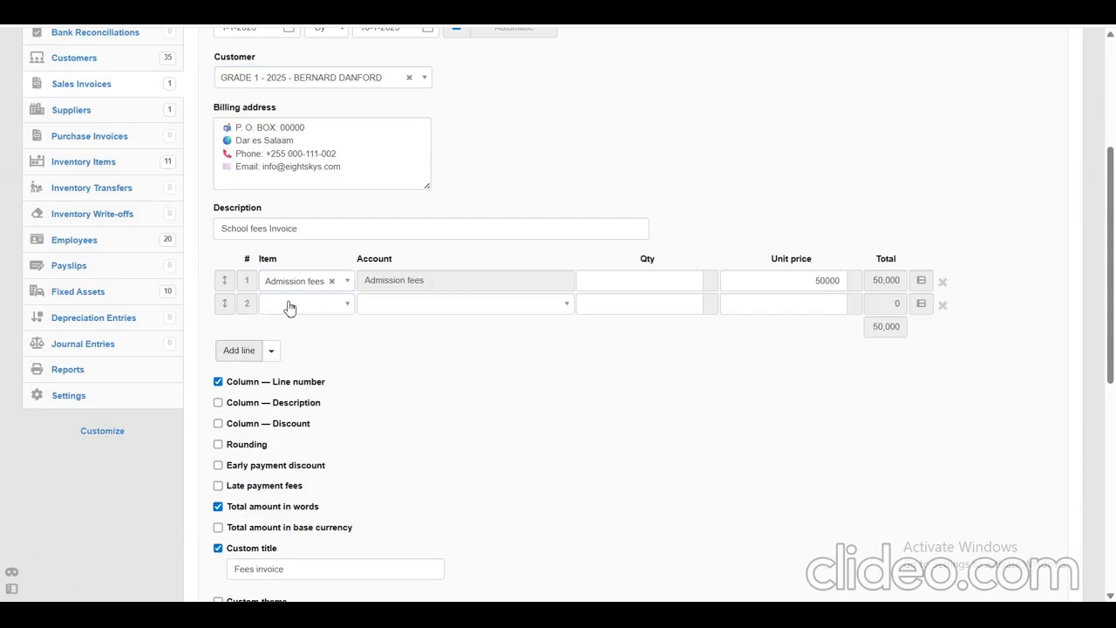
pyautogui.click(302, 301)
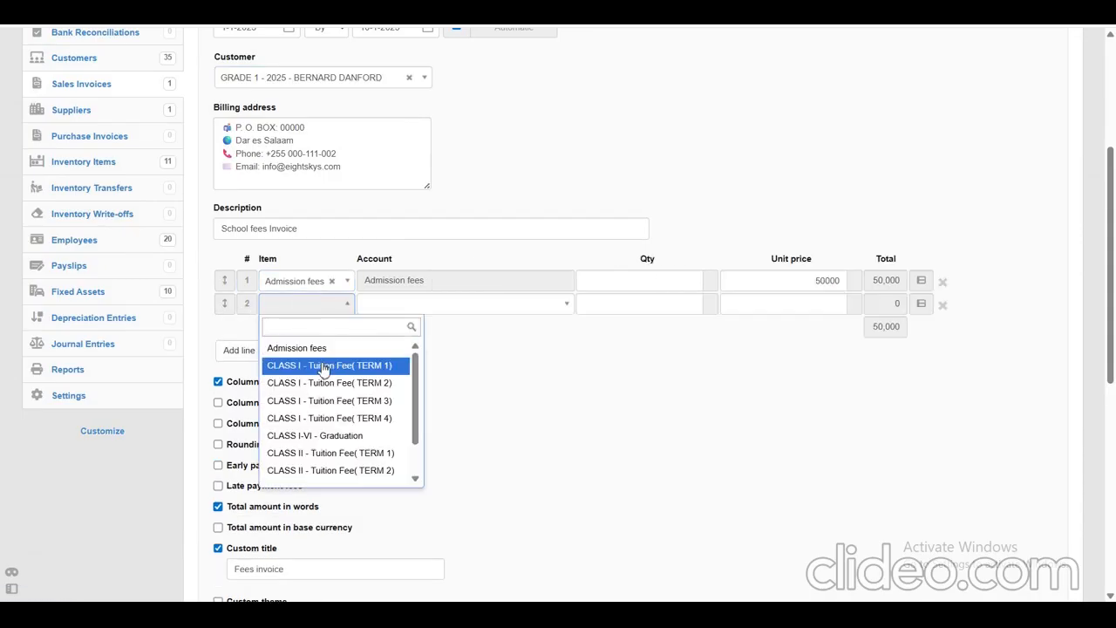
pyautogui.click(324, 365)
# Add Medical Care as the third line item and Transport as the fourth.
pyautogui.click(252, 353)
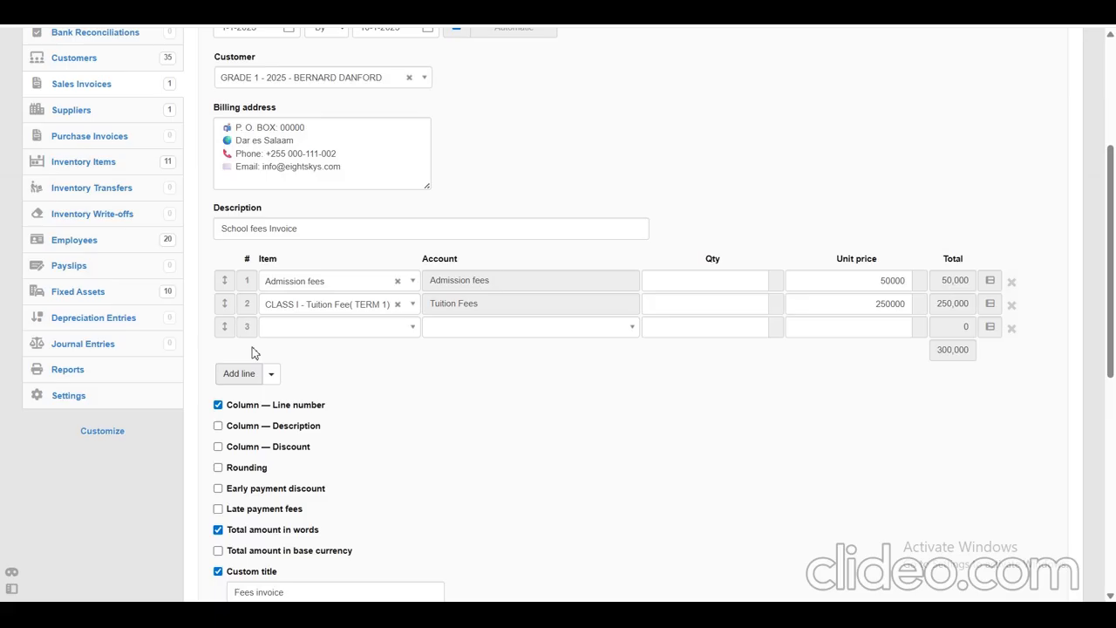
pyautogui.click(306, 324)
pyautogui.write('med')
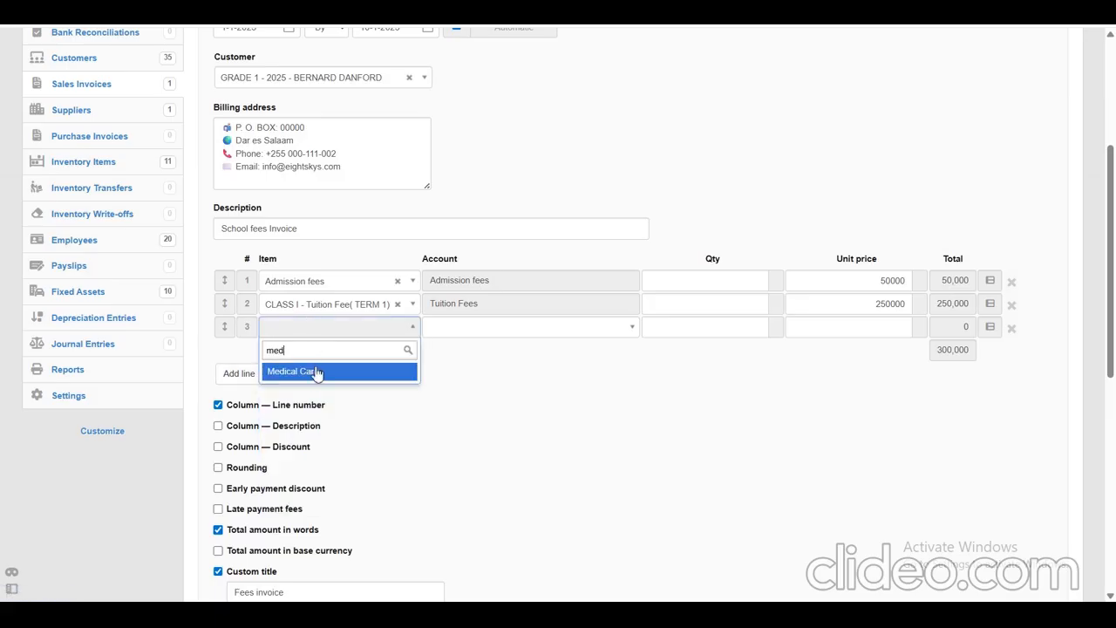
pyautogui.click(316, 373)
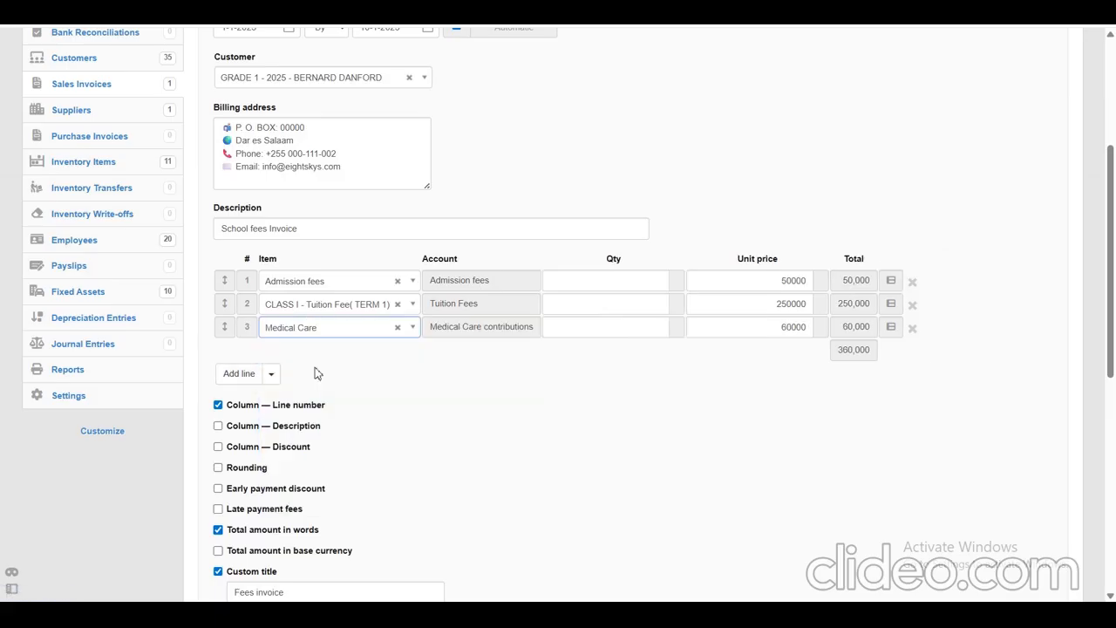
pyautogui.click(240, 374)
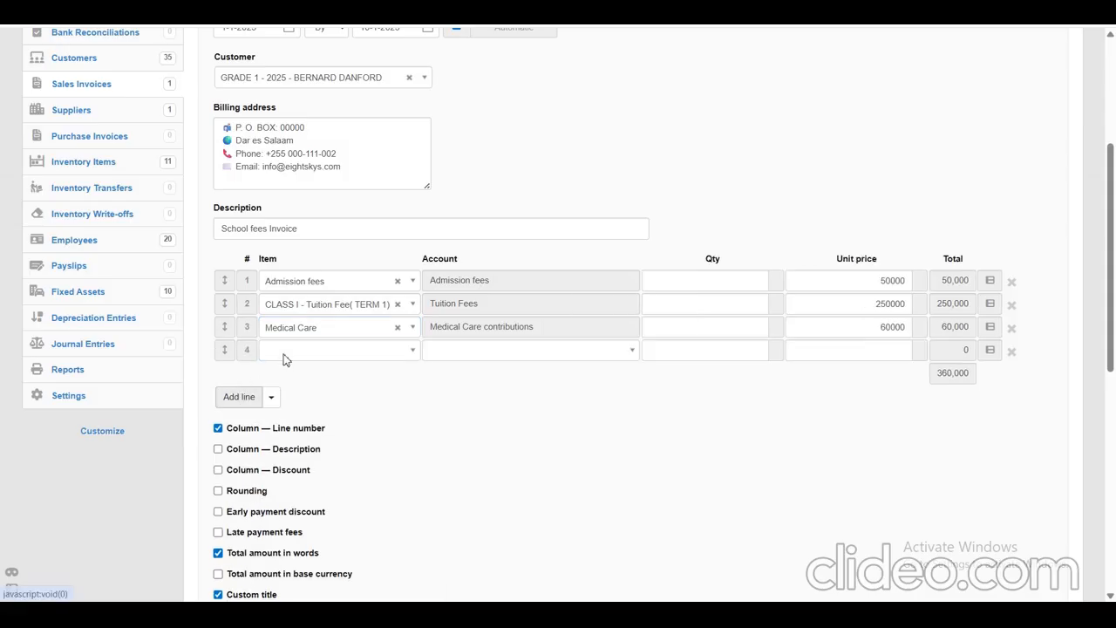
pyautogui.click(284, 356)
pyautogui.write('trans')
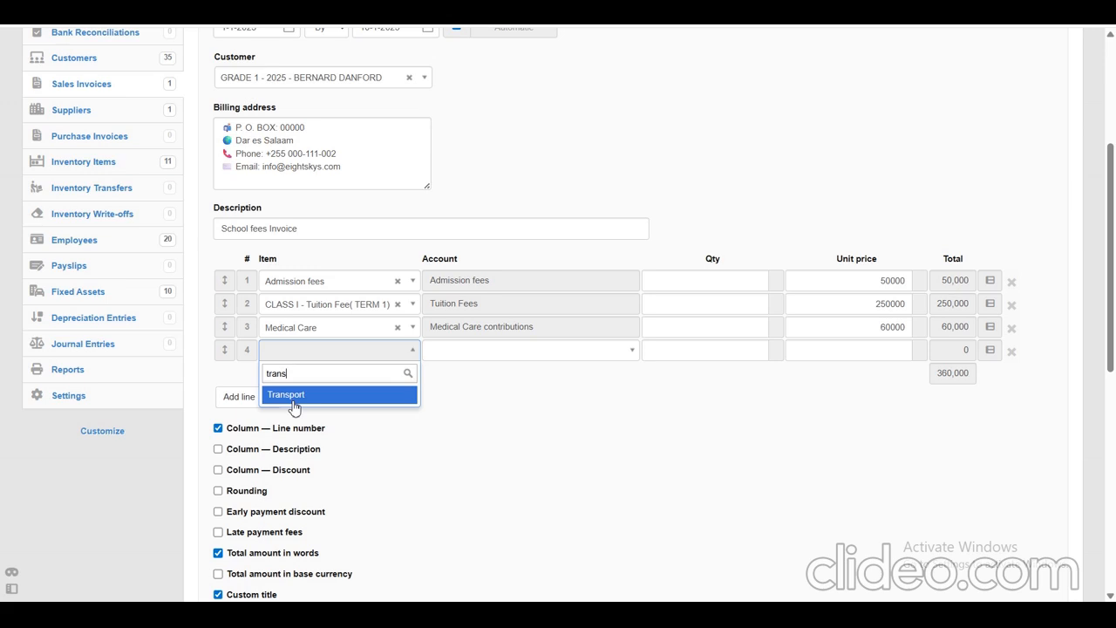
pyautogui.click(296, 397)
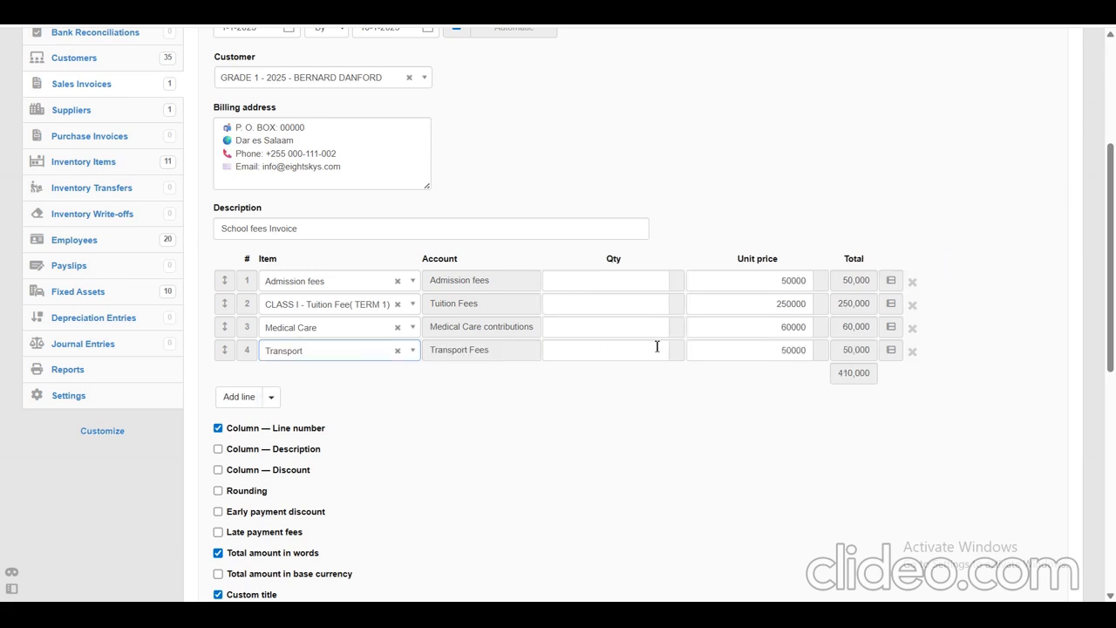
# Create the fees invoice and review its student details, dates and fee lines.
pyautogui.moveTo(1113, 201); pyautogui.dragTo(1081, 409)
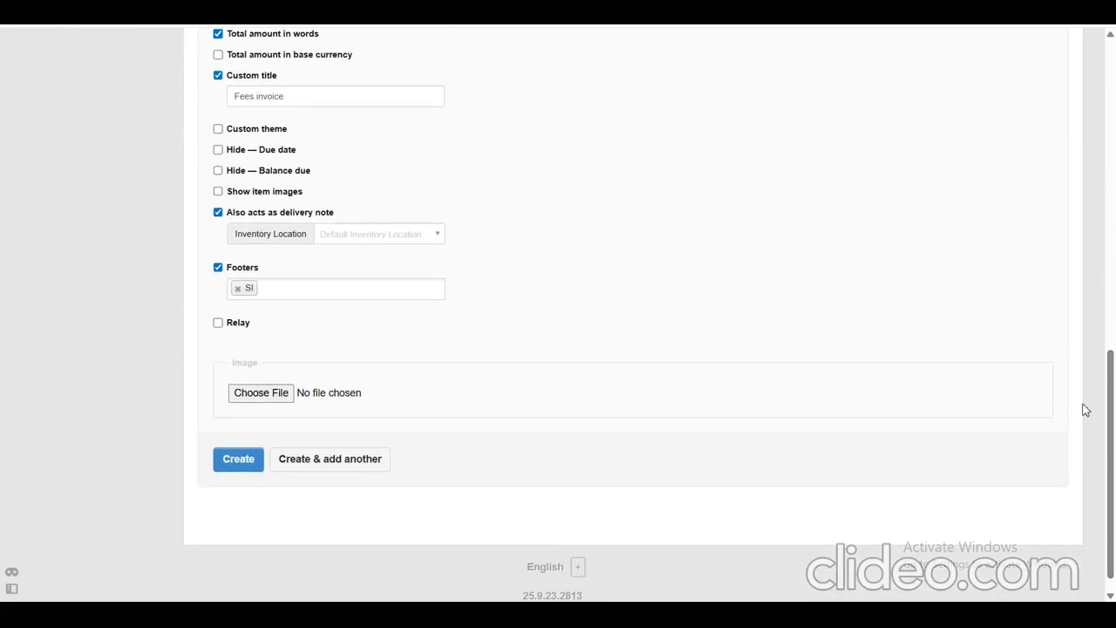
pyautogui.click(249, 464)
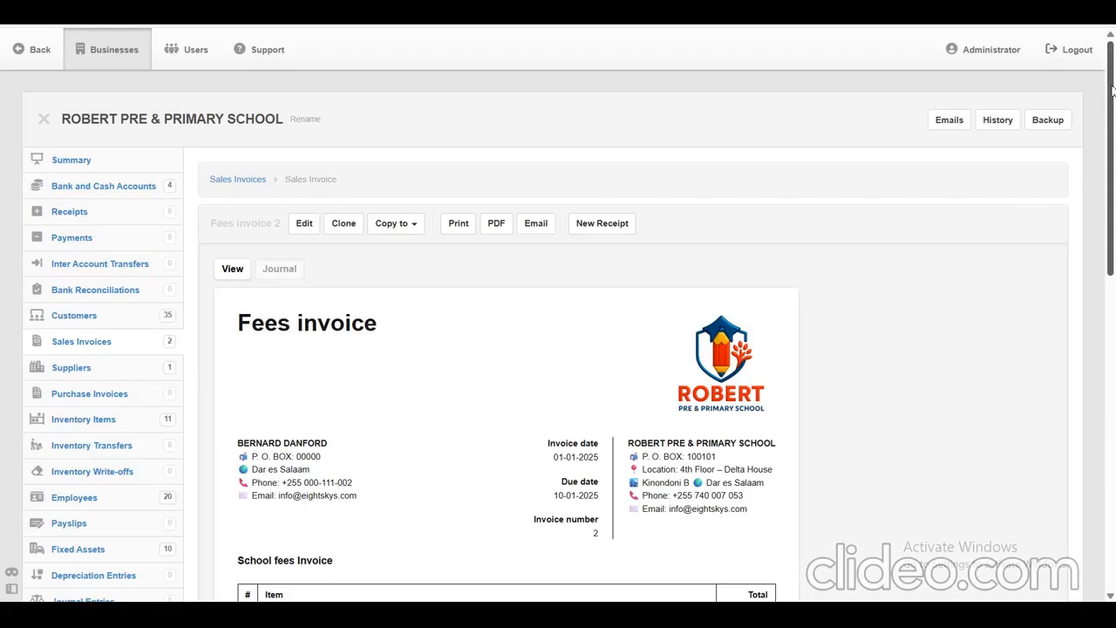
pyautogui.moveTo(1111, 90); pyautogui.dragTo(1111, 125)
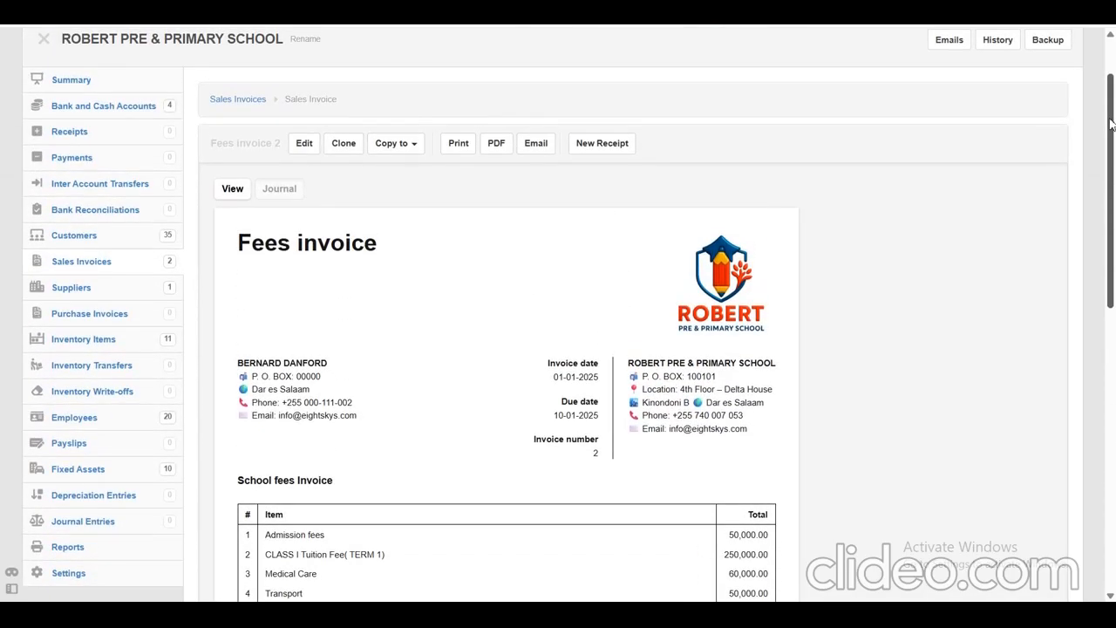
pyautogui.moveTo(1111, 125); pyautogui.dragTo(1110, 85)
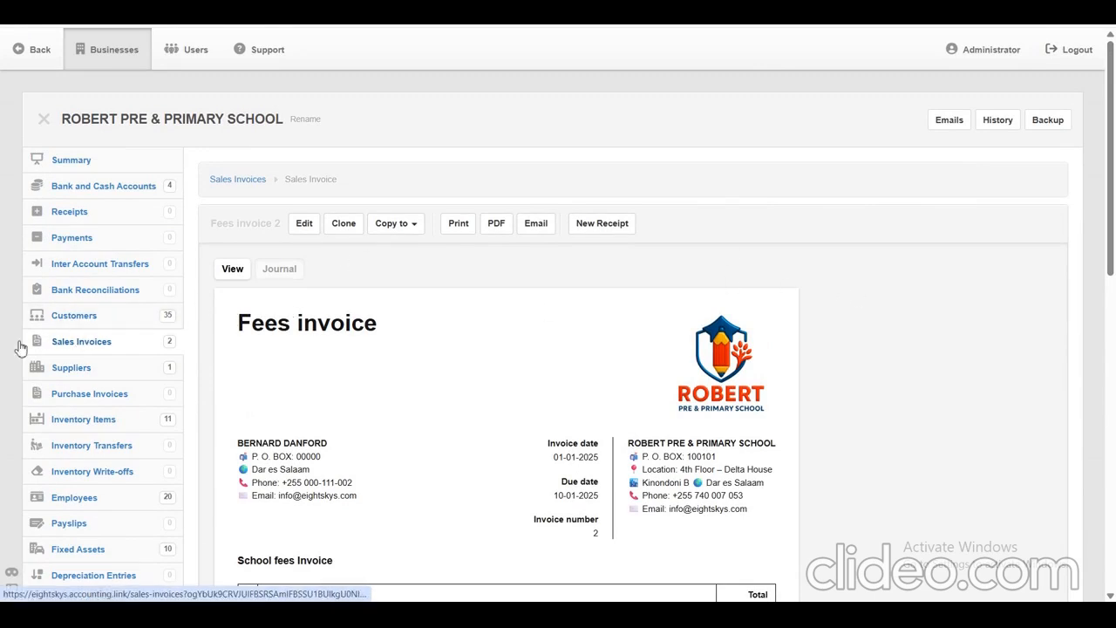
# Start another sales invoice from the sales invoices list and set its issue date to 1-1-2025.
pyautogui.moveTo(43, 341); pyautogui.dragTo(109, 346)
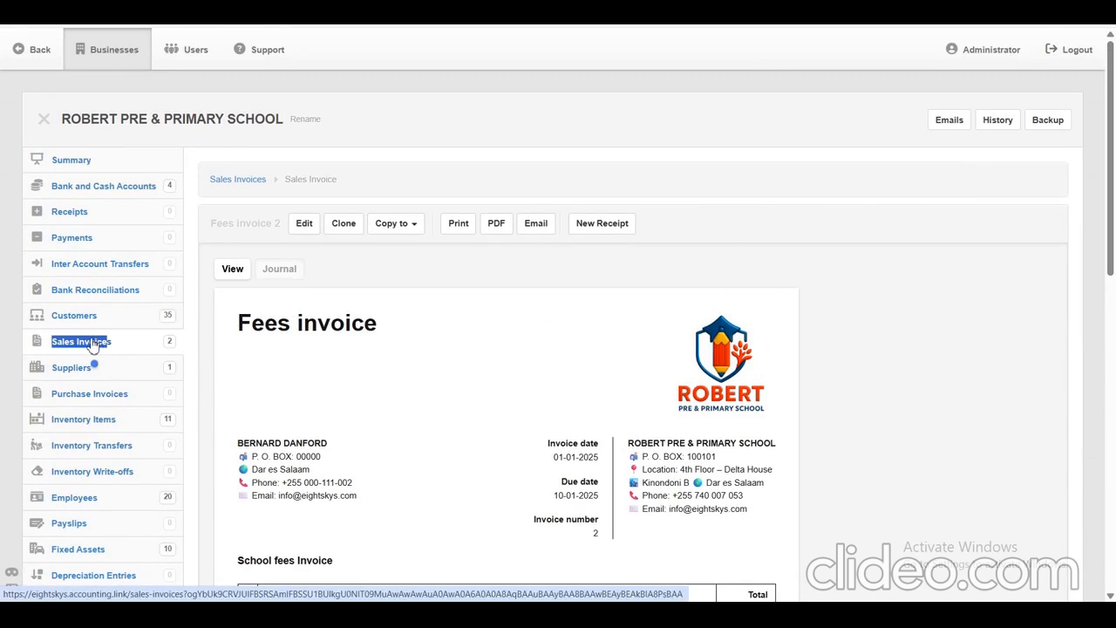
pyautogui.click(92, 345)
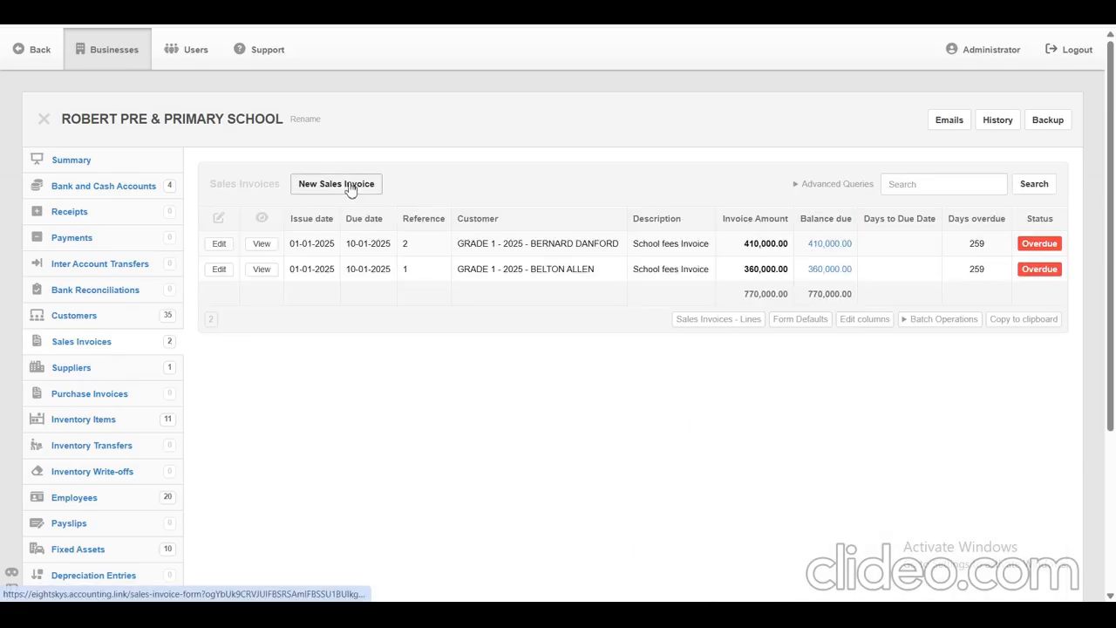
pyautogui.click(352, 190)
pyautogui.moveTo(1110, 177); pyautogui.dragTo(1111, 245)
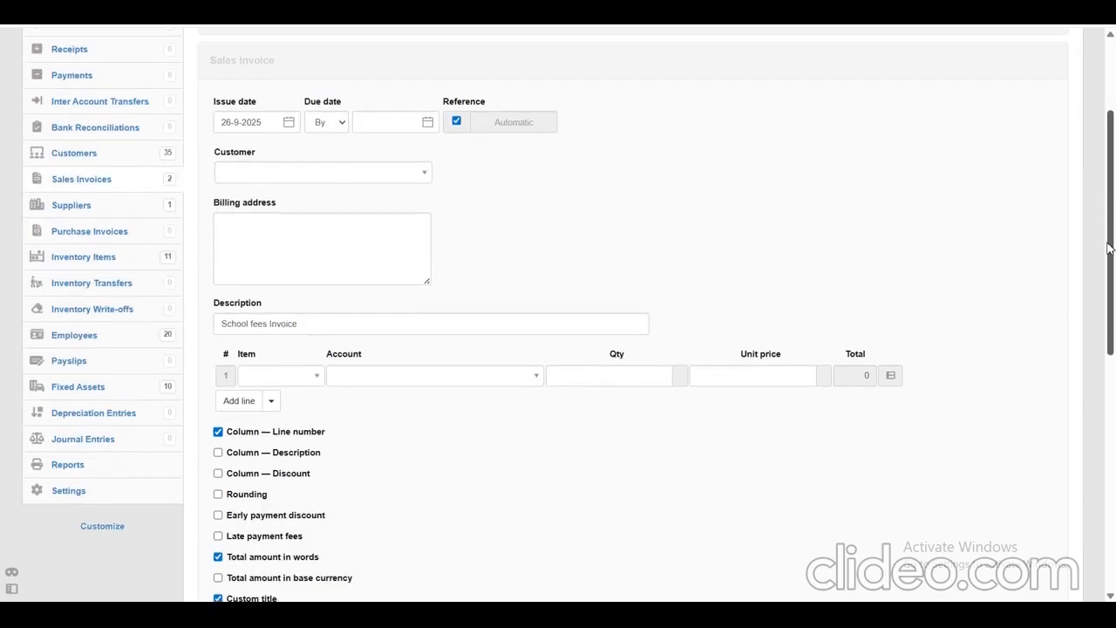
pyautogui.click(238, 121)
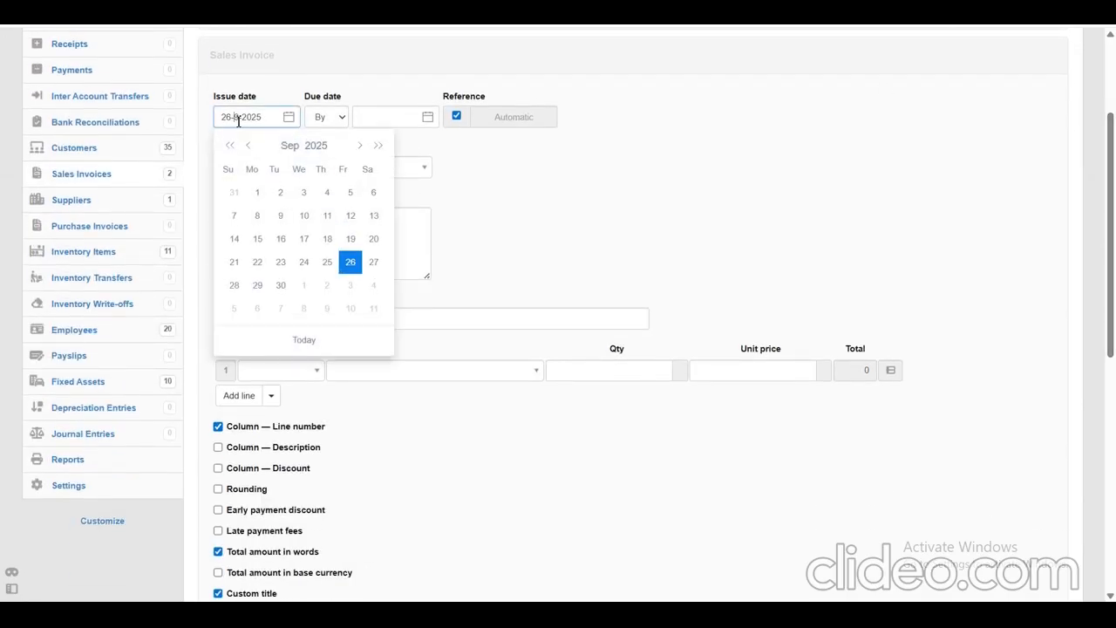
pyautogui.click(292, 146)
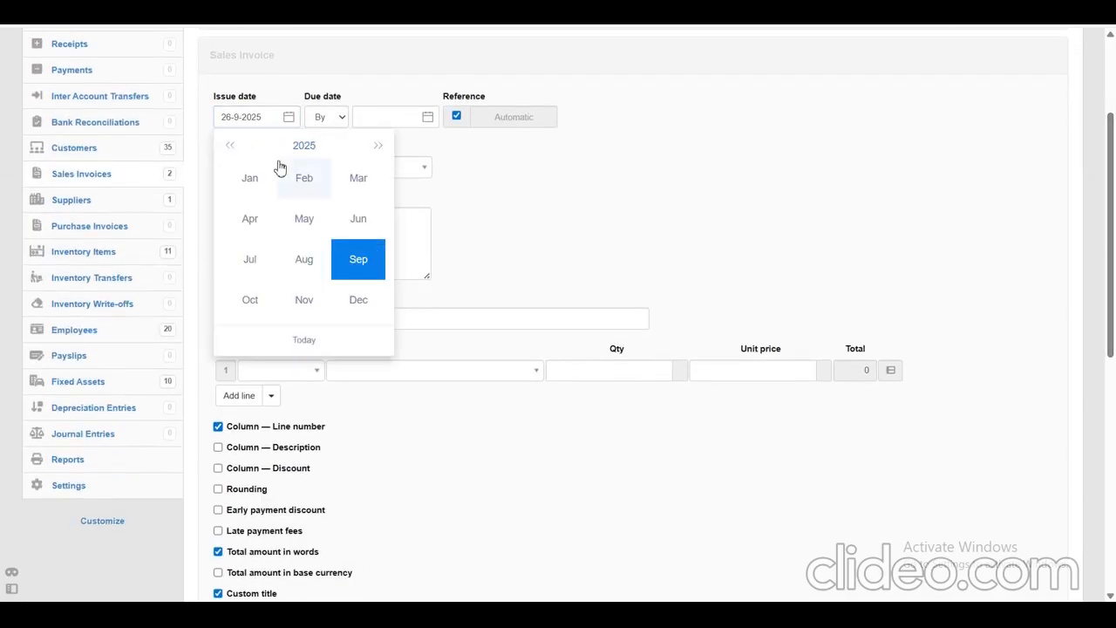
pyautogui.click(253, 178)
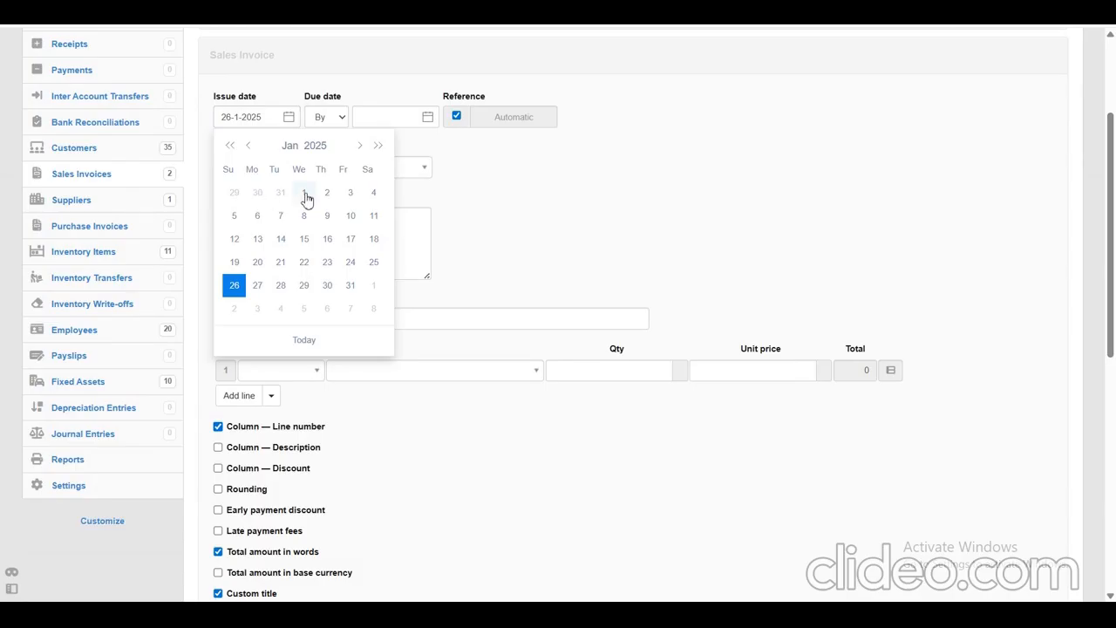
pyautogui.click(298, 193)
# Set the invoice's due date to 10-1-2025 and choose the first GRADE 2 - 2025 student as the customer.
pyautogui.click(426, 117)
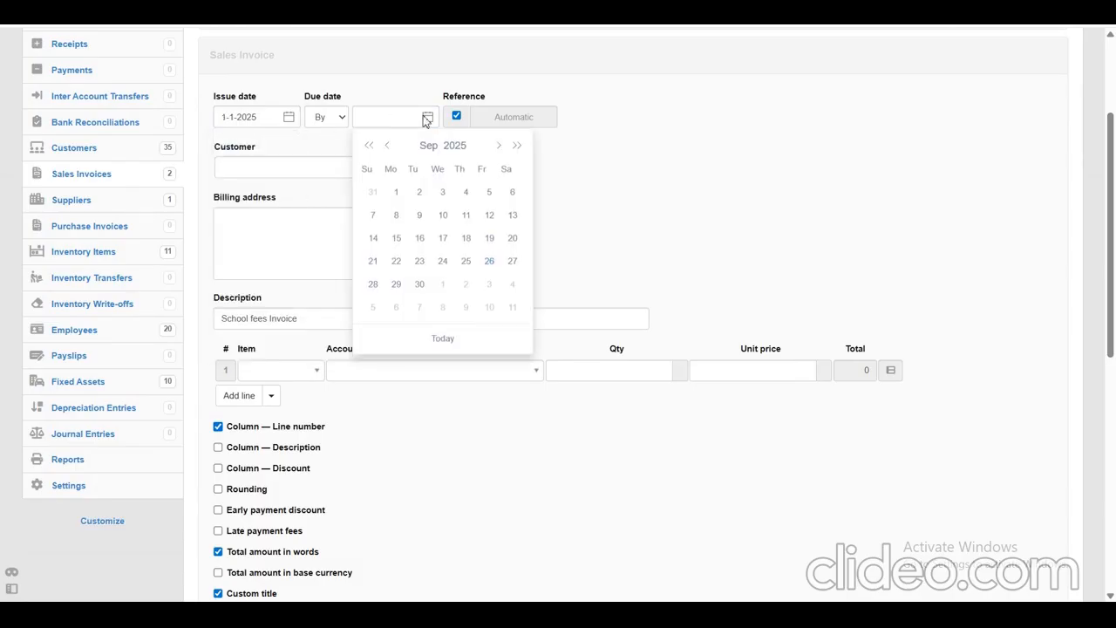
pyautogui.click(433, 149)
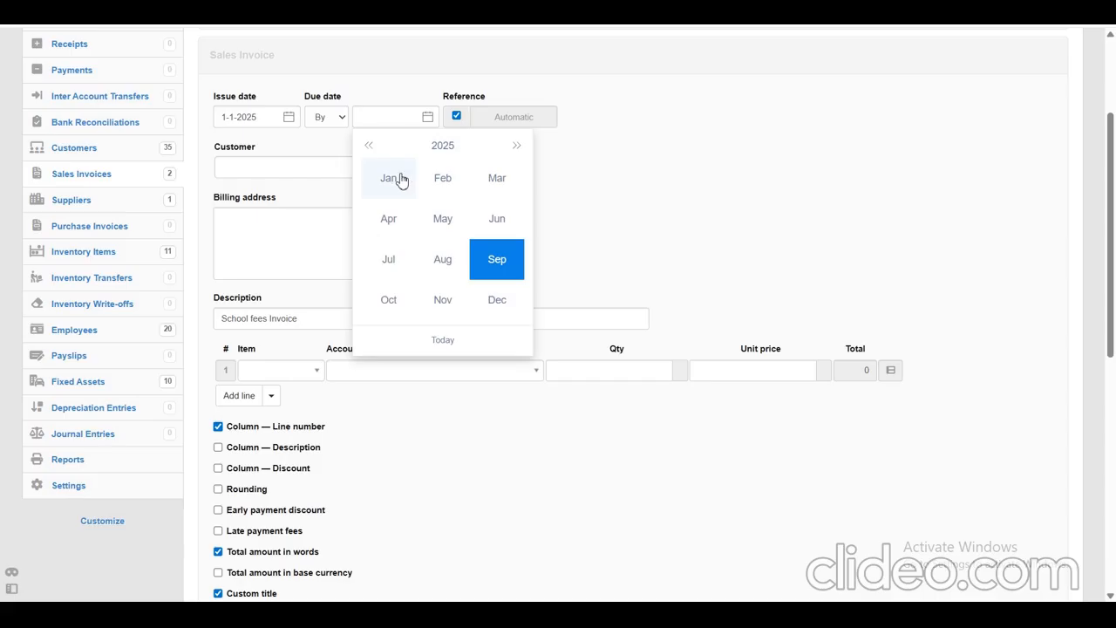
pyautogui.click(387, 180)
pyautogui.click(490, 216)
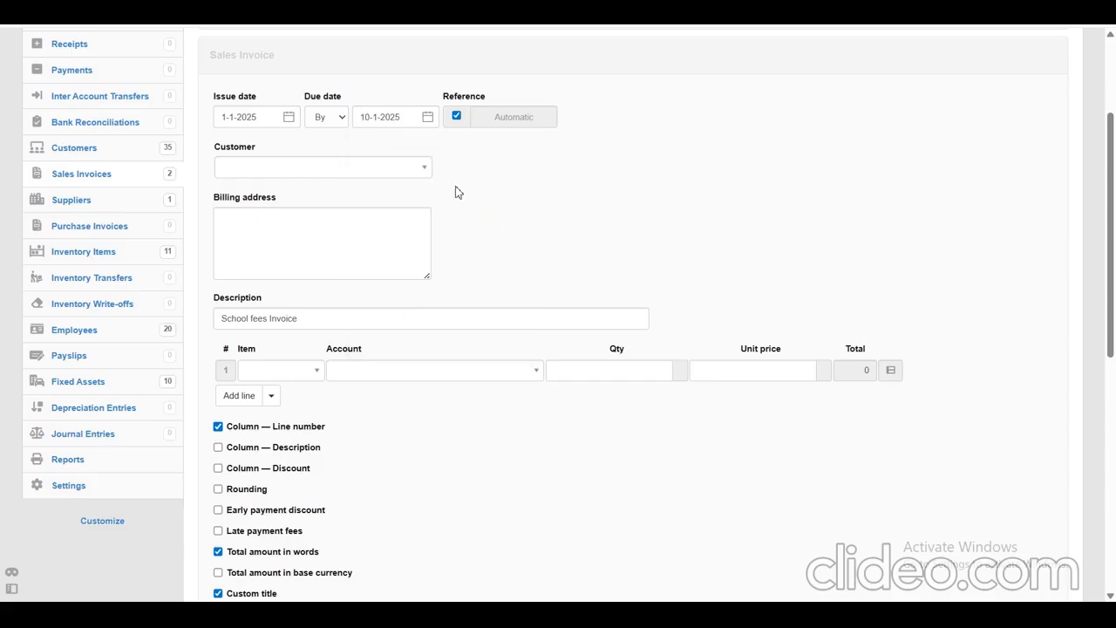
pyautogui.click(409, 181)
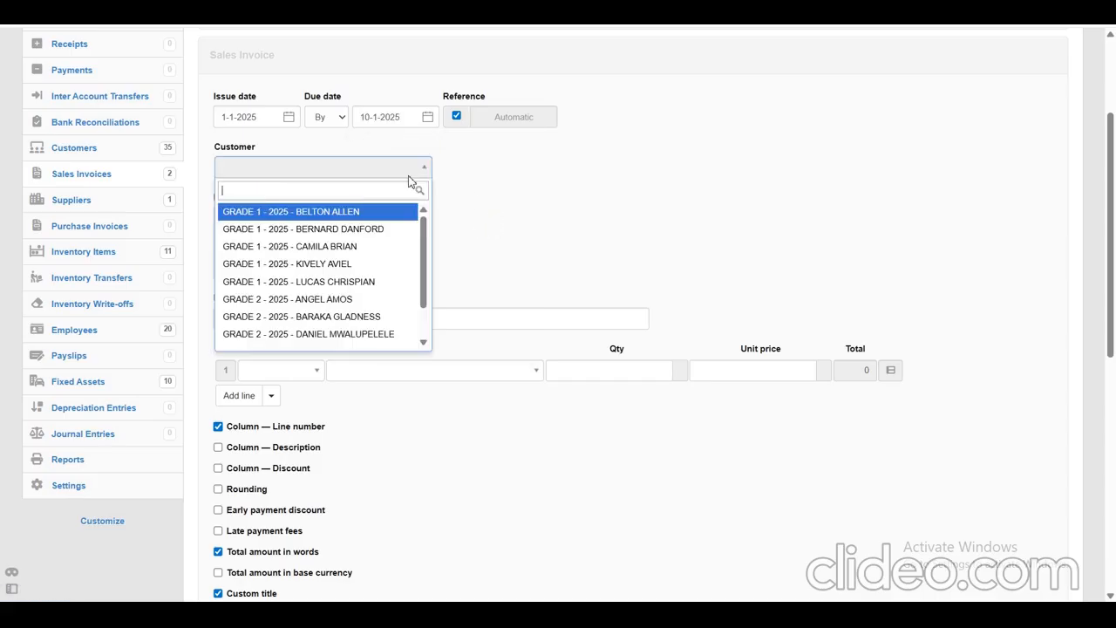
pyautogui.click(301, 301)
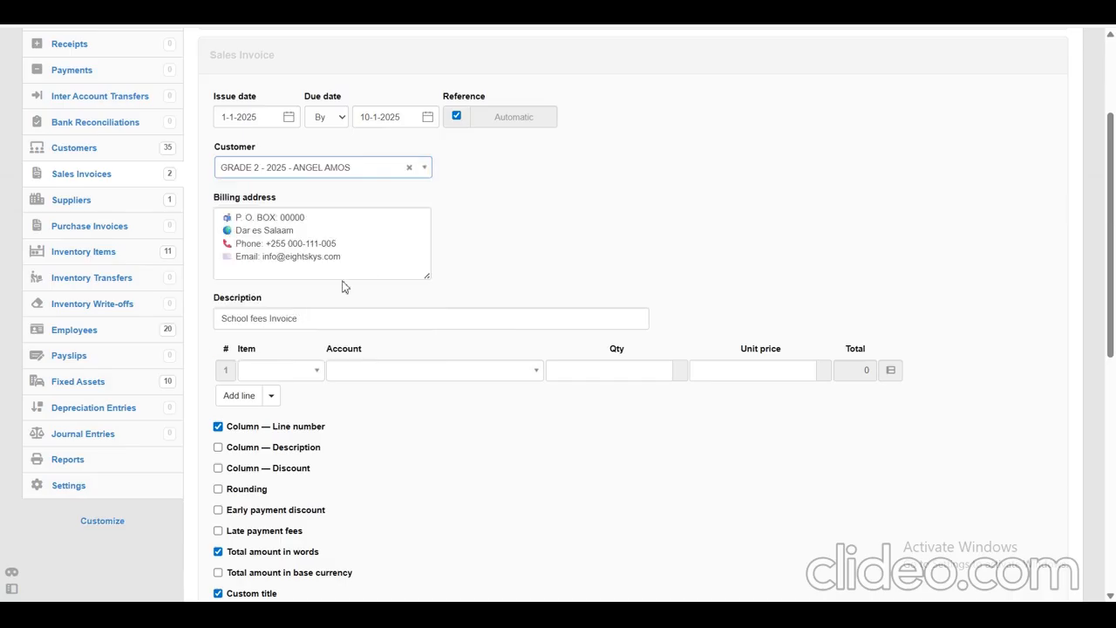
# Enter CLASS II - Tuition Fee( TERM 1) as the first line item and CLASS I-VI - Graduation as the second.
pyautogui.click(314, 370)
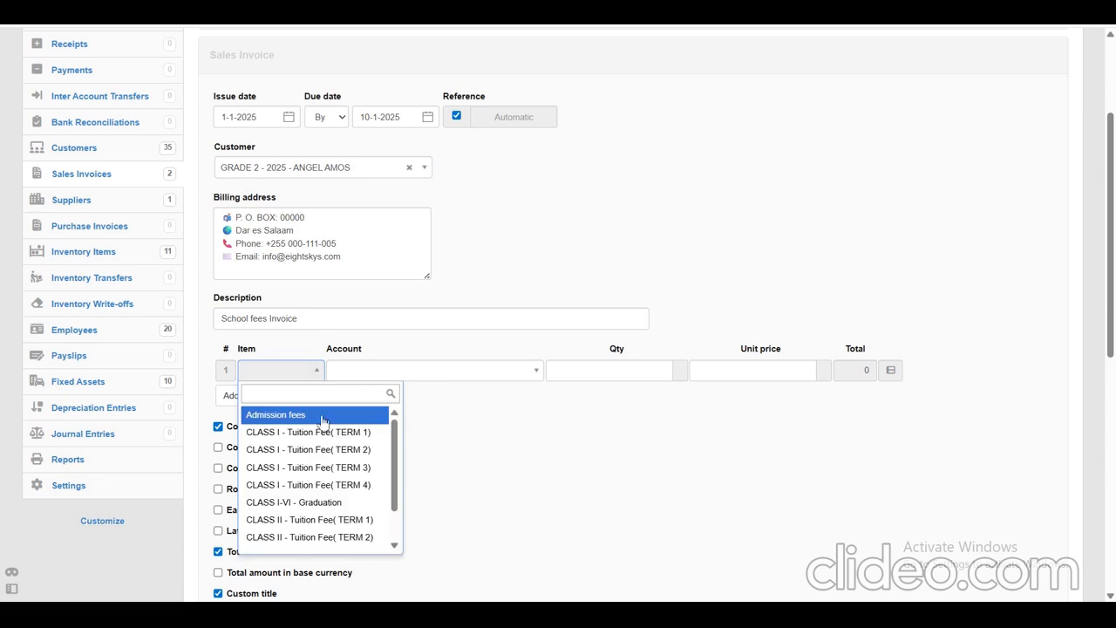
pyautogui.click(305, 520)
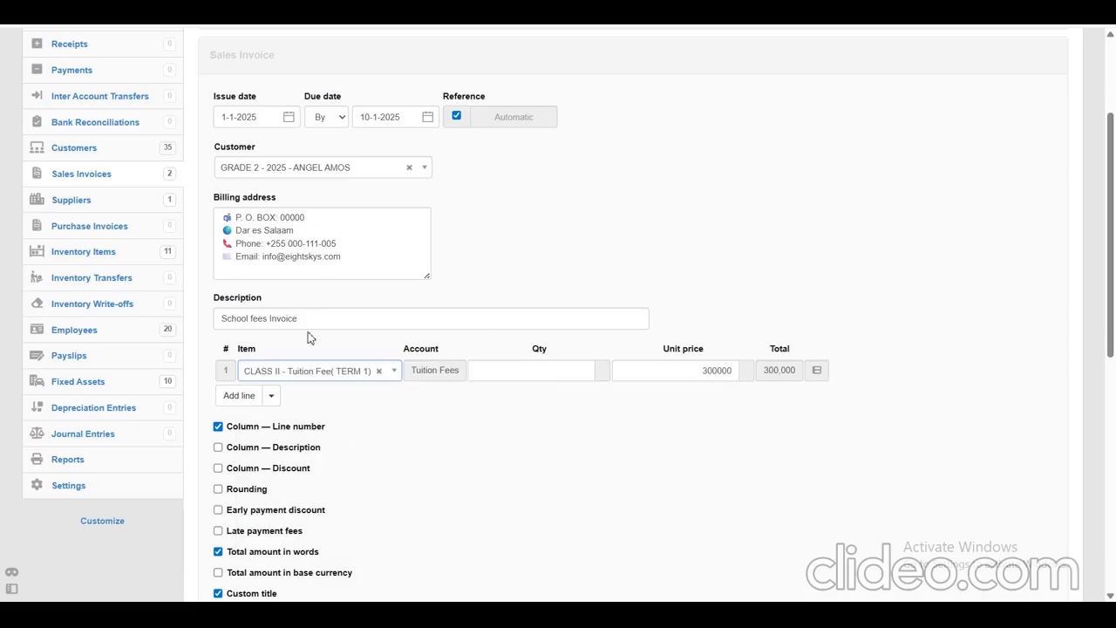
pyautogui.click(238, 397)
pyautogui.click(288, 397)
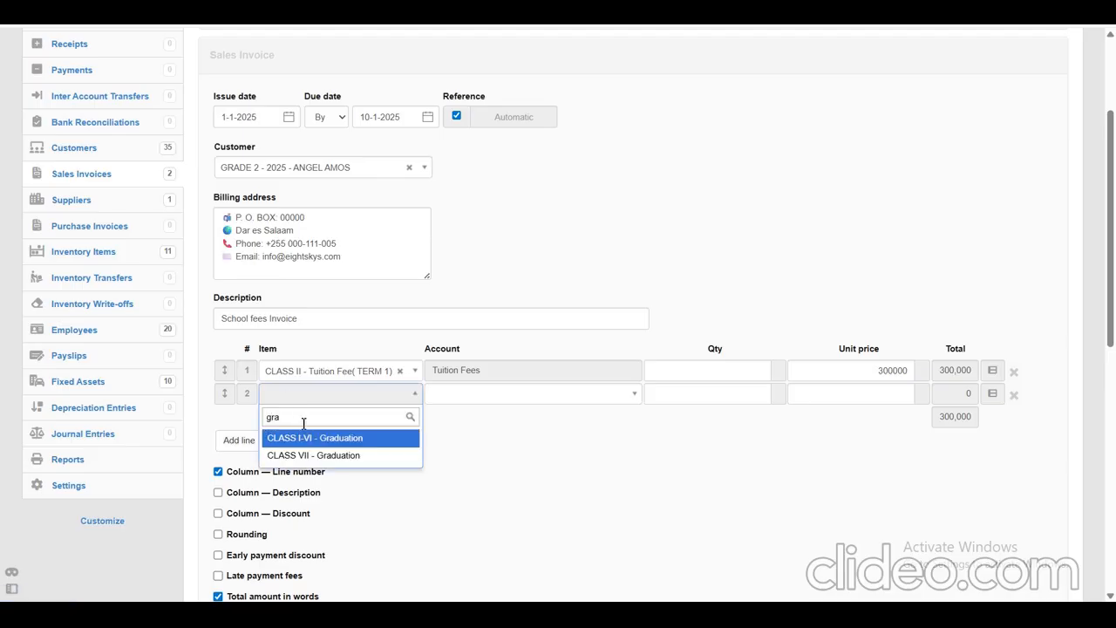
pyautogui.click(338, 443)
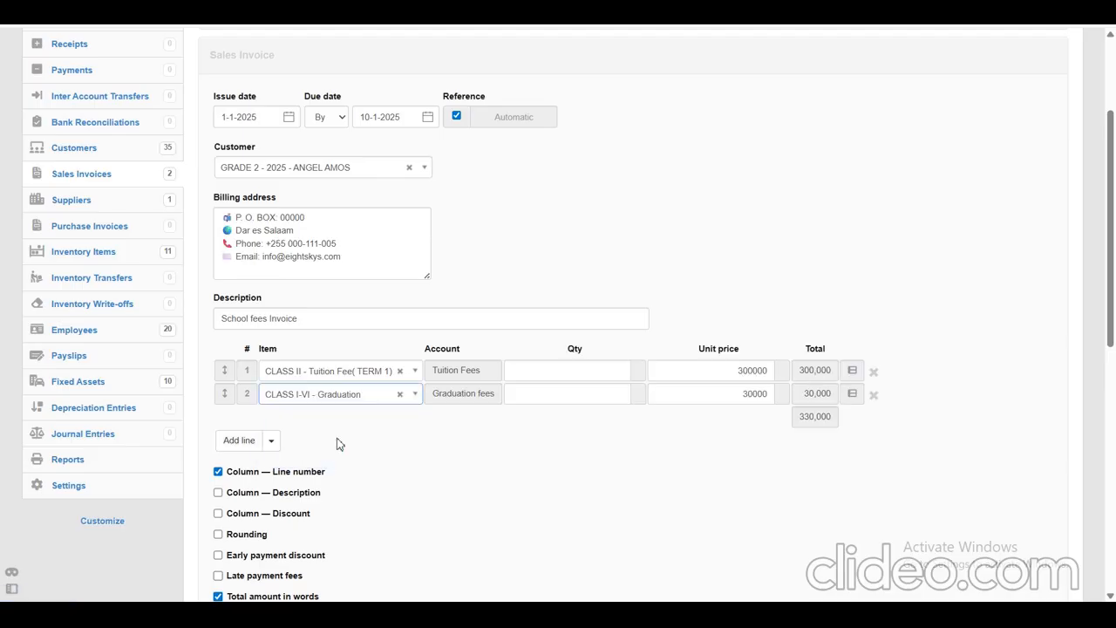
# Add Medical Care as the third line item of the GRADE 2 student's invoice.
pyautogui.click(237, 440)
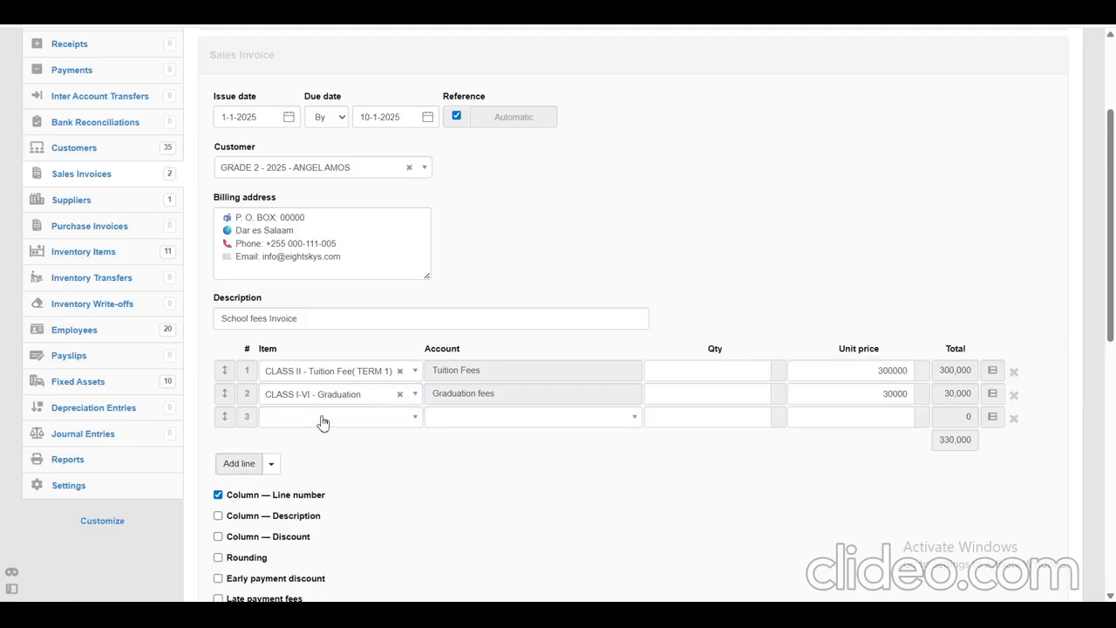
pyautogui.click(321, 422)
pyautogui.write('med')
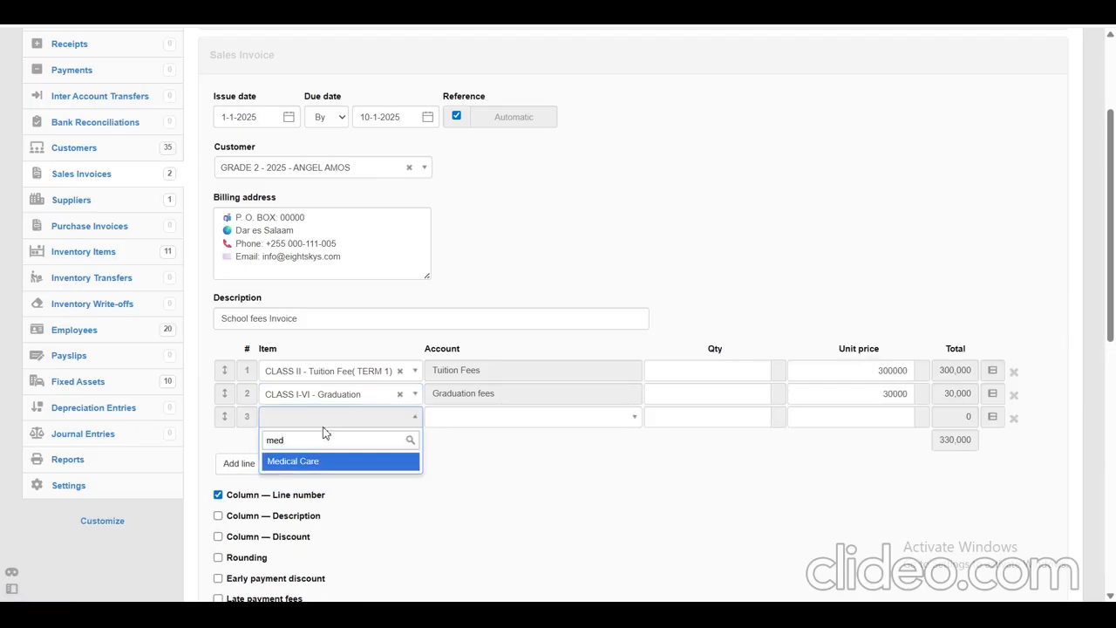
pyautogui.click(294, 461)
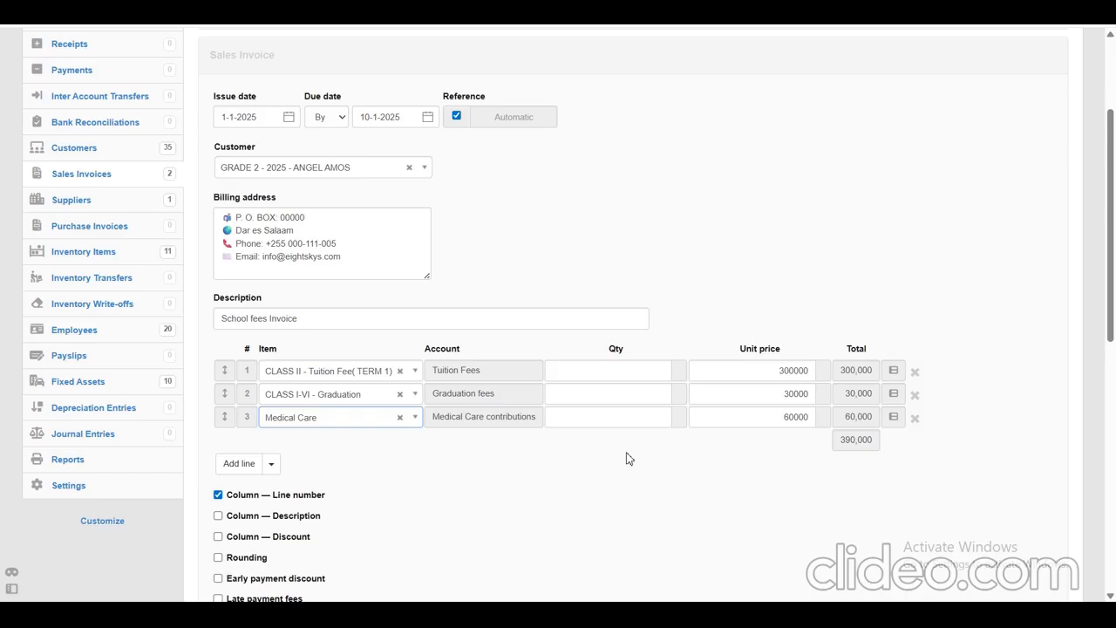
# Create the GRADE 2 student's fees invoice and view it.
pyautogui.moveTo(1112, 132); pyautogui.dragTo(1053, 374)
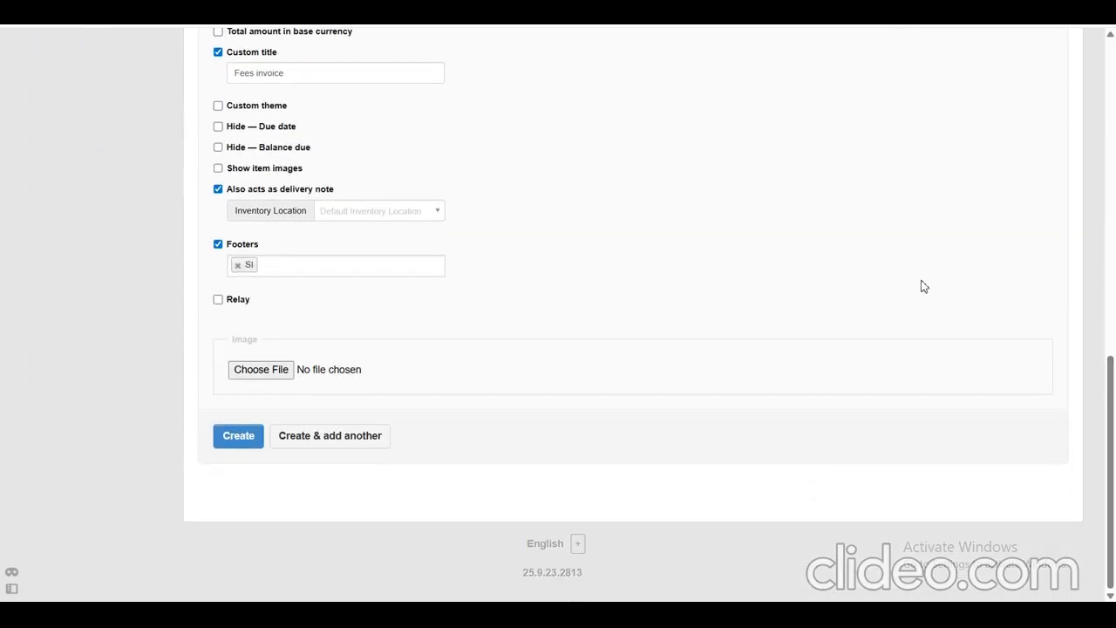
pyautogui.click(241, 436)
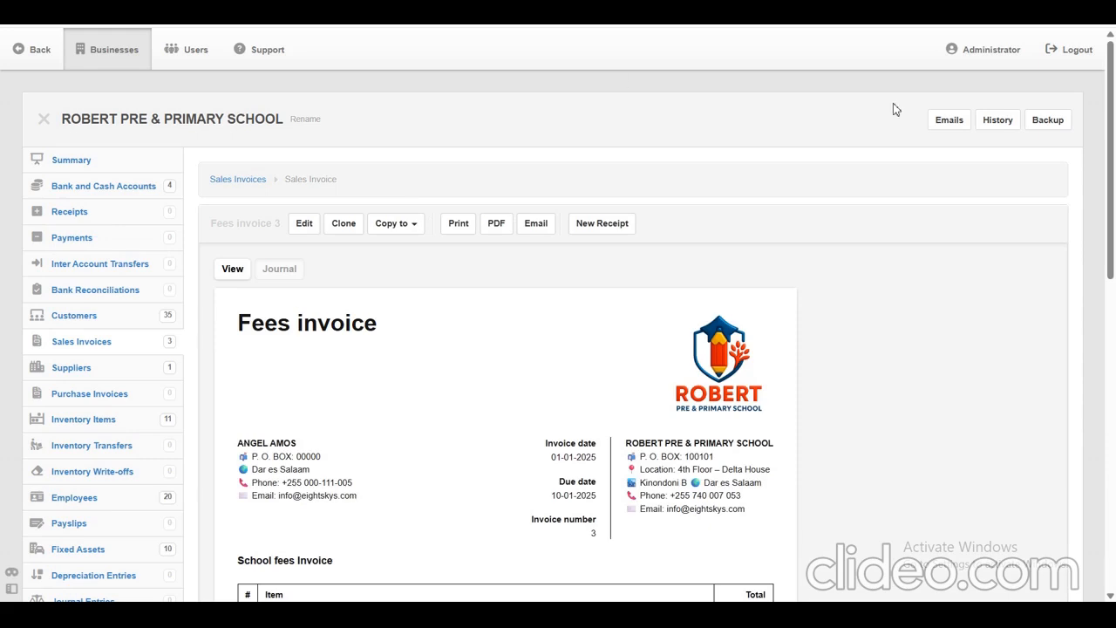
pyautogui.moveTo(1113, 144); pyautogui.dragTo(1115, 89)
# Open the business summary and examine the School fees balances for GRADE 1 and GRADE 2 under Current Assets.
pyautogui.moveTo(14, 159); pyautogui.dragTo(94, 159)
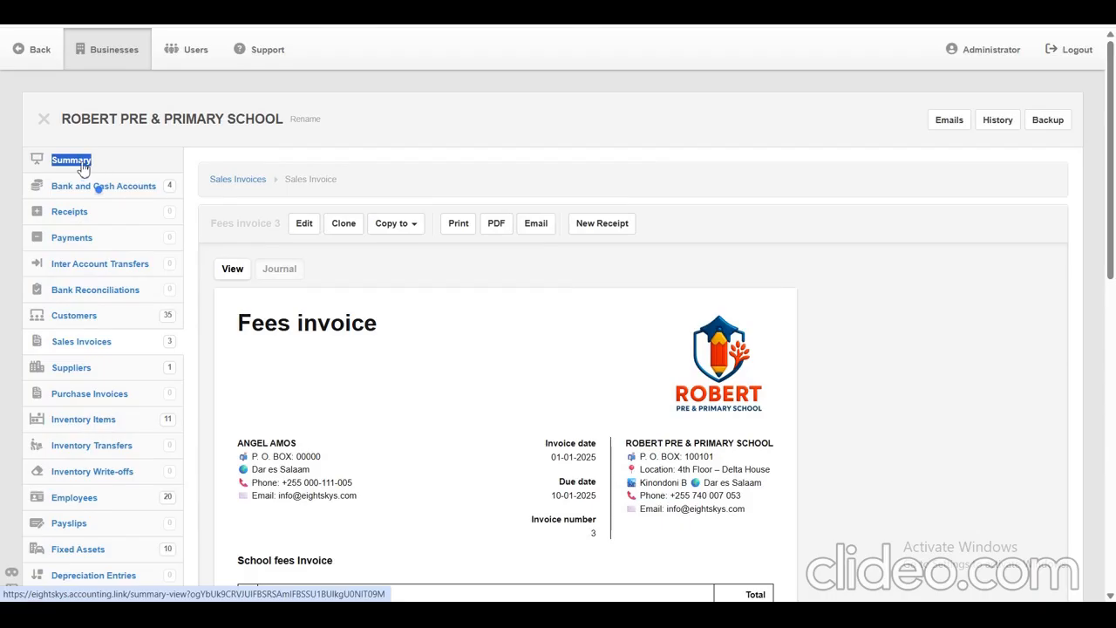
pyautogui.click(83, 165)
pyautogui.moveTo(1112, 137); pyautogui.dragTo(1113, 208)
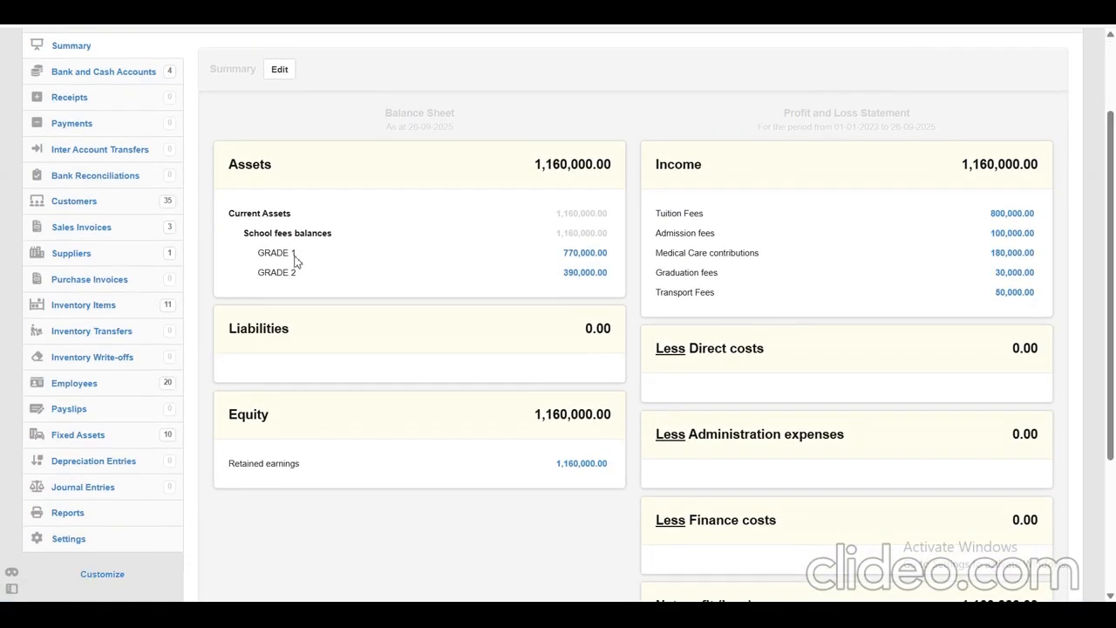
pyautogui.moveTo(237, 238); pyautogui.dragTo(336, 247)
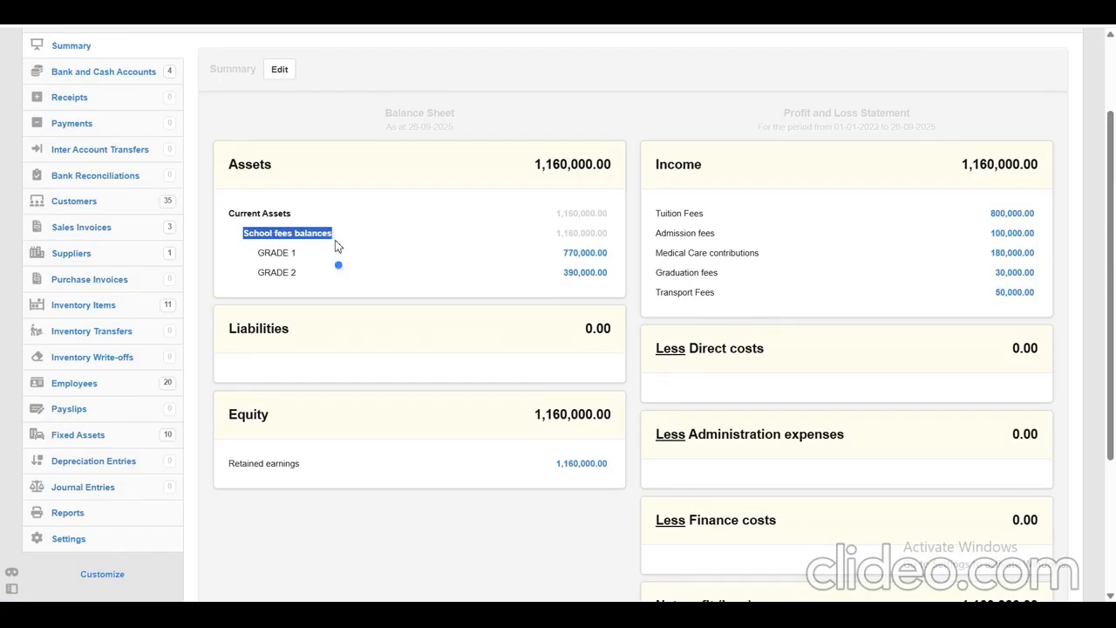
pyautogui.click(241, 264)
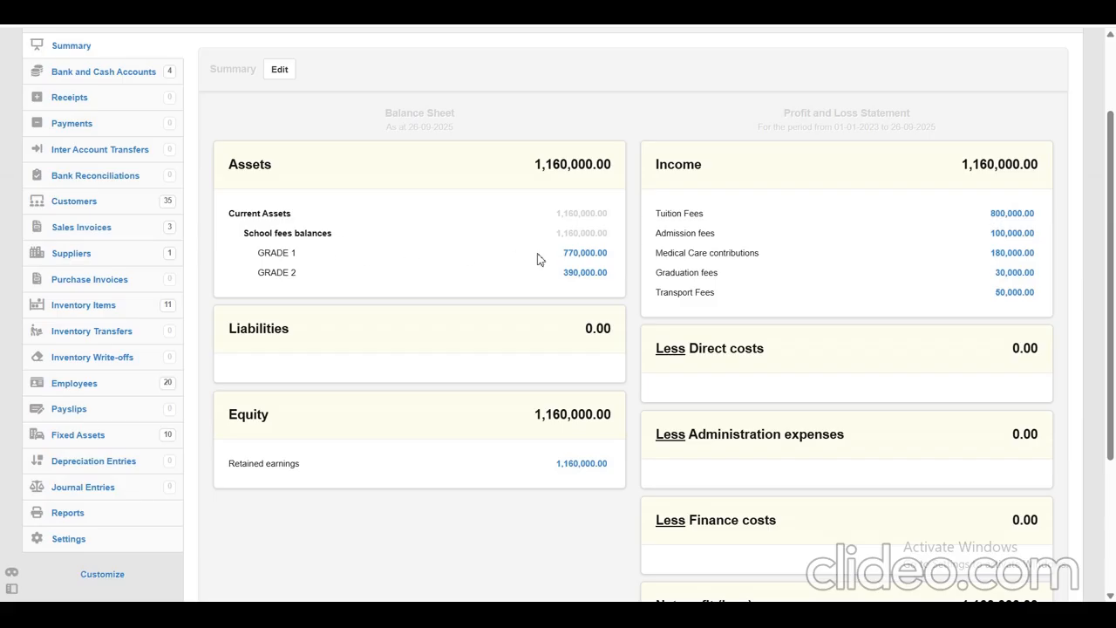
pyautogui.moveTo(616, 246); pyautogui.dragTo(547, 250)
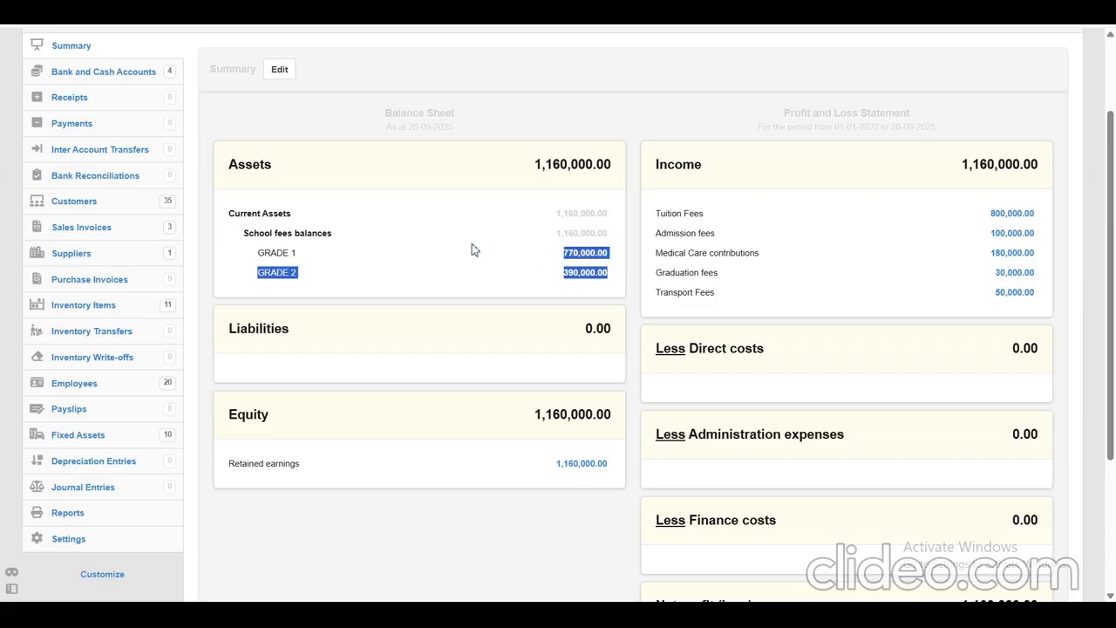
pyautogui.moveTo(255, 255); pyautogui.dragTo(608, 259)
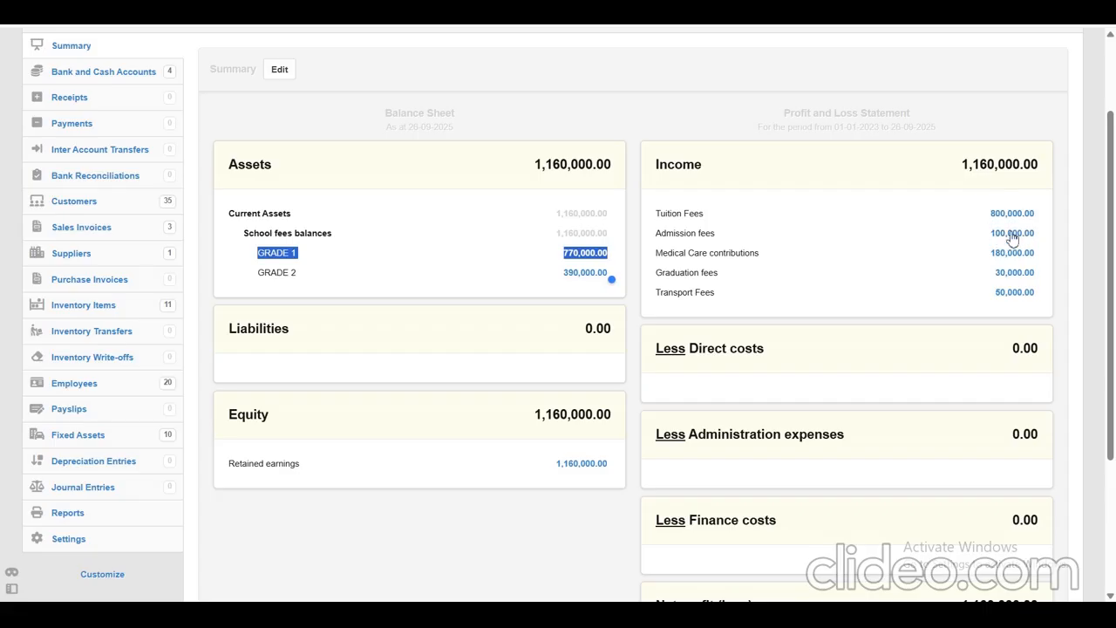
# Compare the income total in the Profit and Loss Statement with the grade balances in the Balance Sheet.
pyautogui.moveTo(949, 166); pyautogui.dragTo(1039, 181)
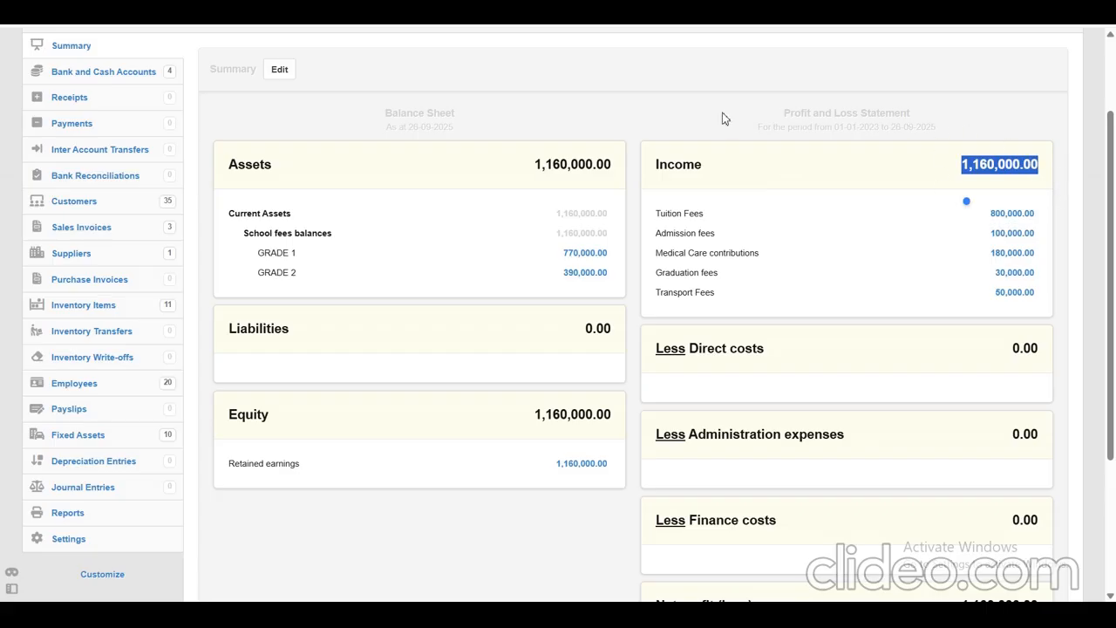
pyautogui.moveTo(781, 116); pyautogui.dragTo(938, 129)
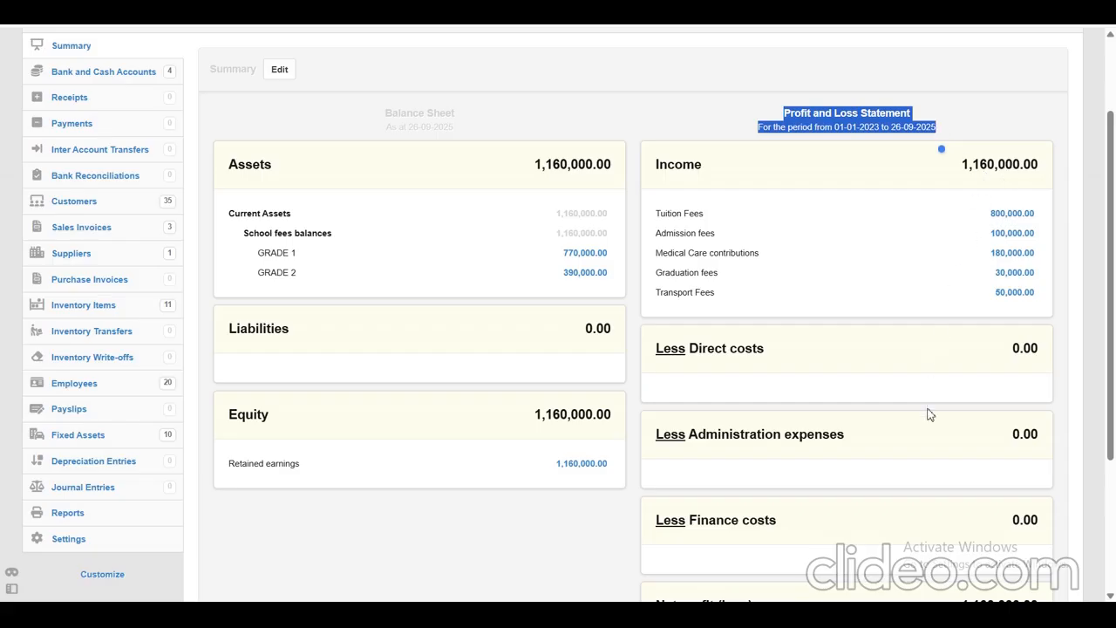
pyautogui.moveTo(374, 114); pyautogui.dragTo(459, 129)
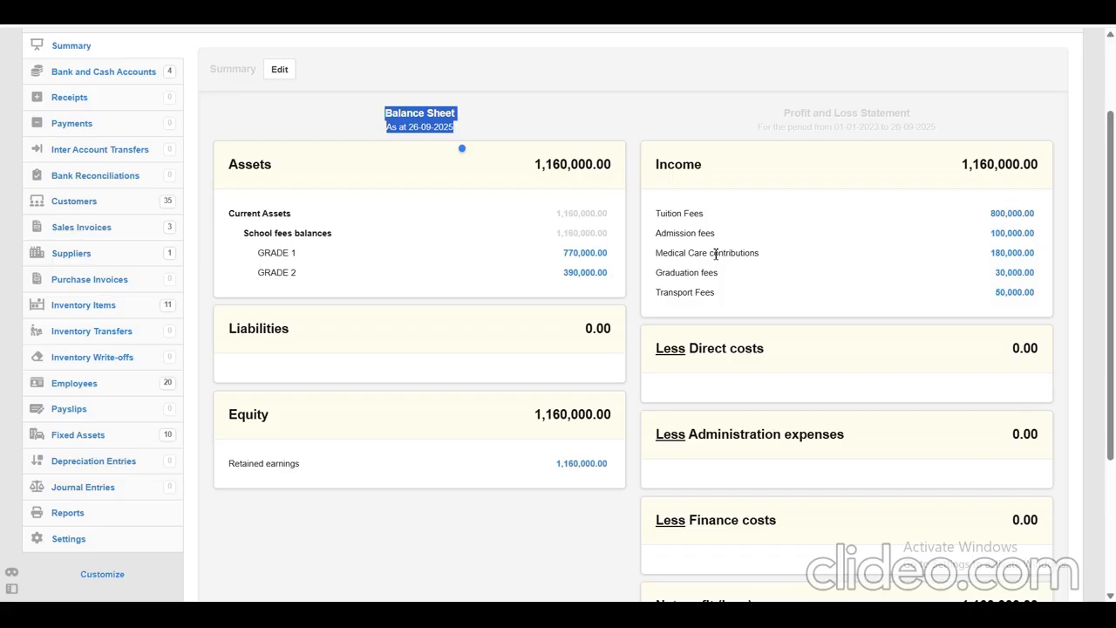
pyautogui.moveTo(546, 252); pyautogui.dragTo(613, 263)
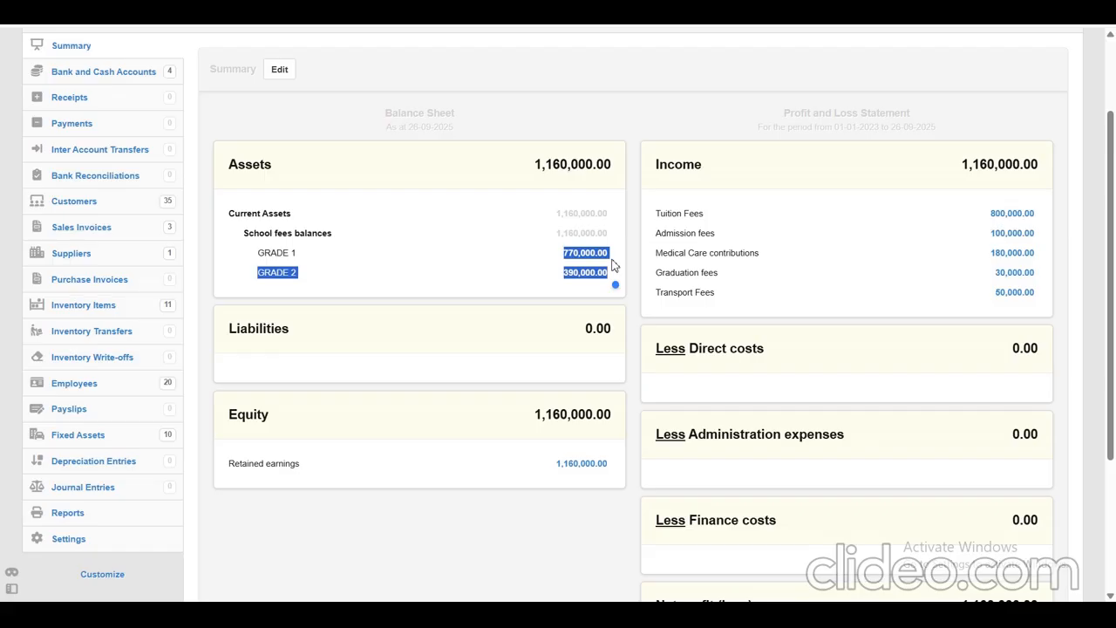
pyautogui.moveTo(1111, 149); pyautogui.dragTo(1111, 103)
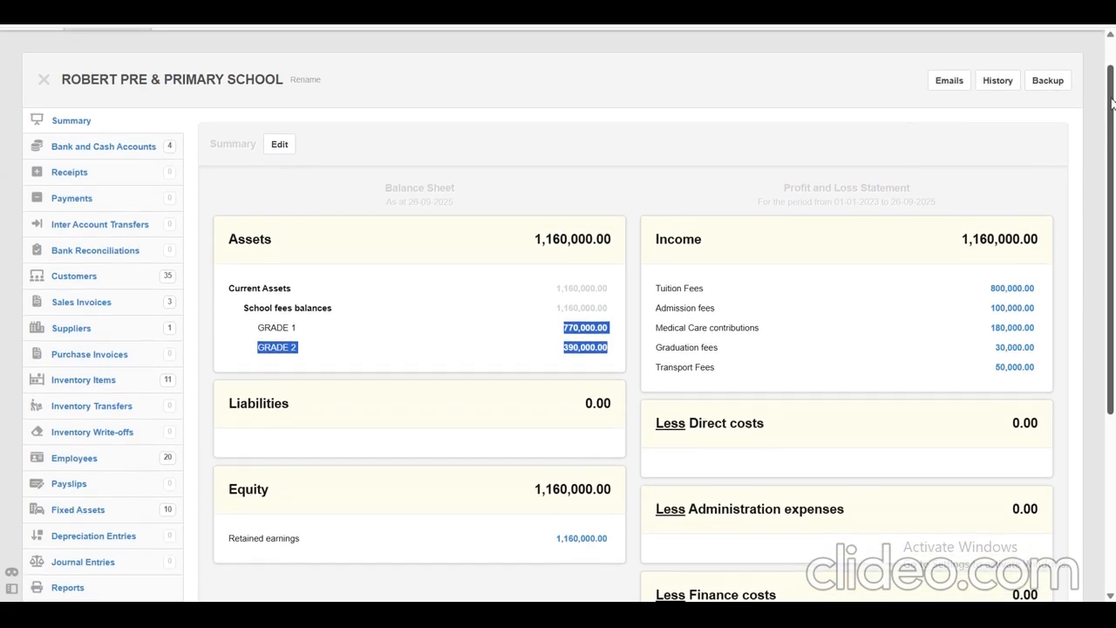
pyautogui.click(525, 137)
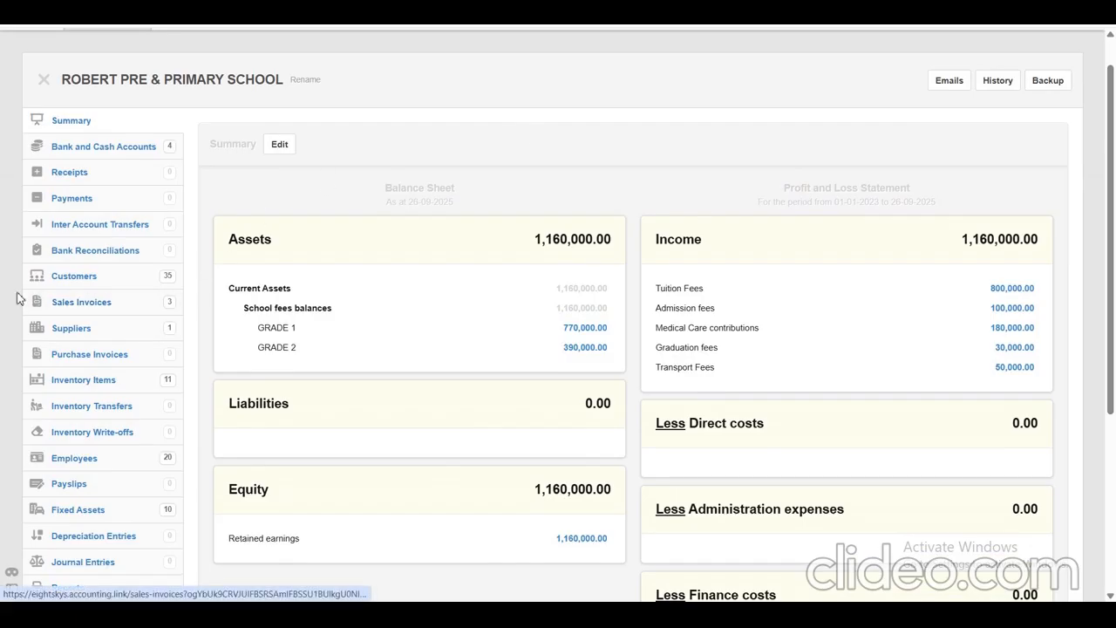
# View the 360,000.00 GRADE 1 invoice from the sales invoices list and review its student details, fee lines and total.
pyautogui.moveTo(21, 302); pyautogui.dragTo(121, 302)
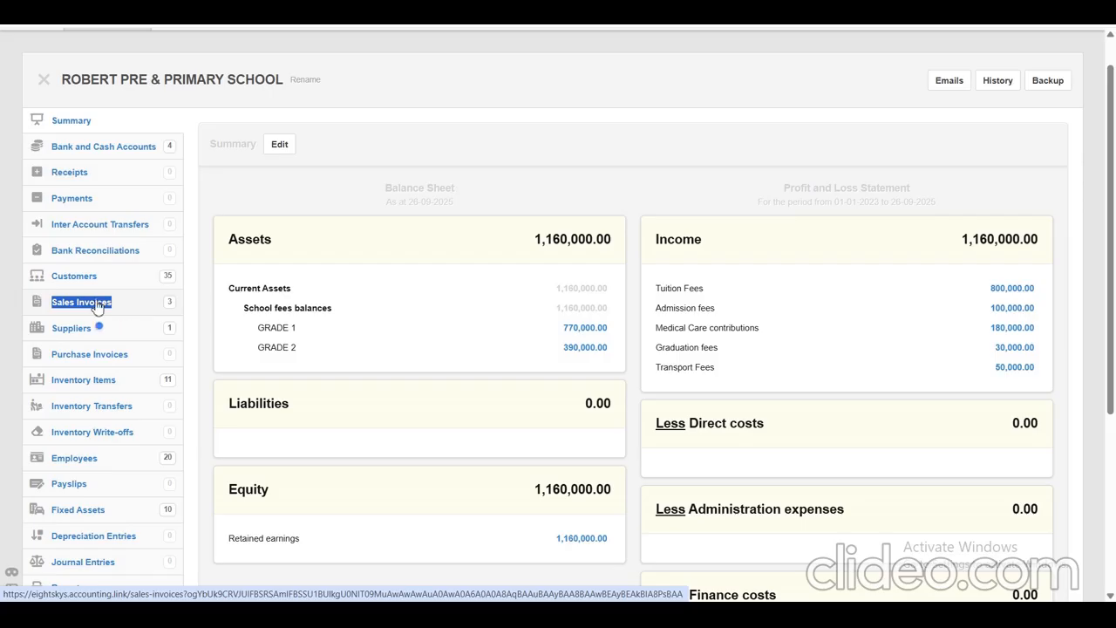
pyautogui.click(96, 305)
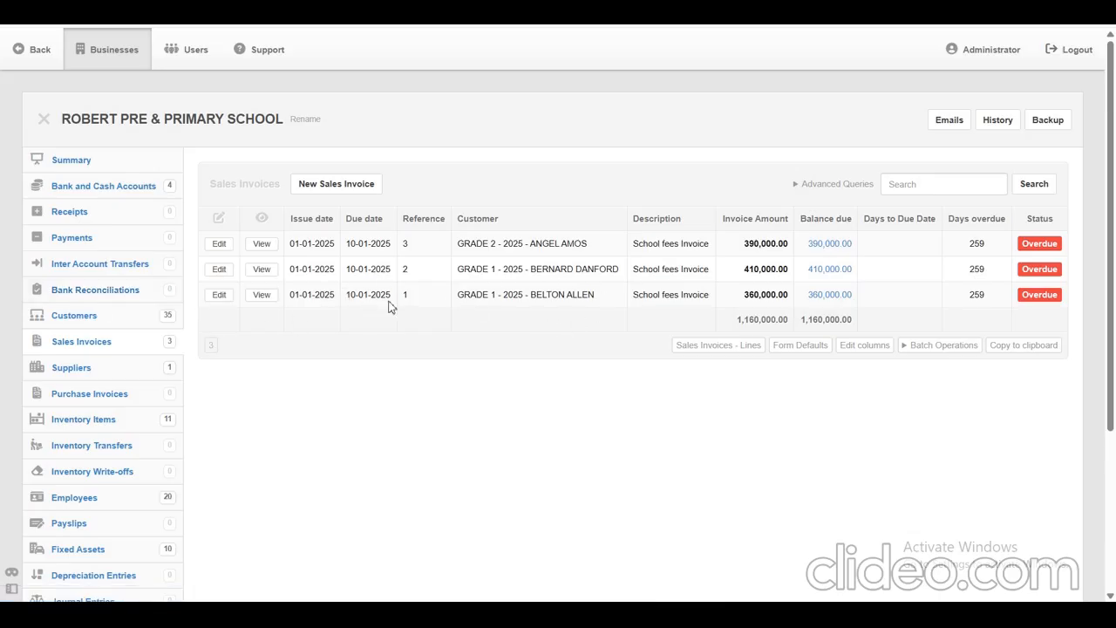
pyautogui.moveTo(317, 297); pyautogui.dragTo(620, 296)
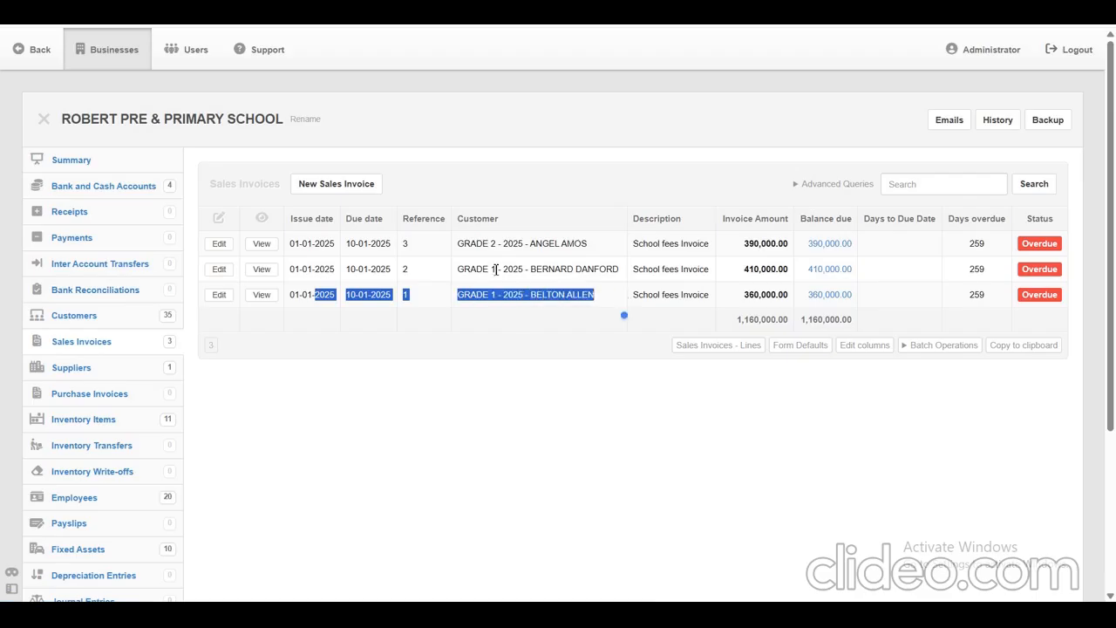
pyautogui.click(266, 300)
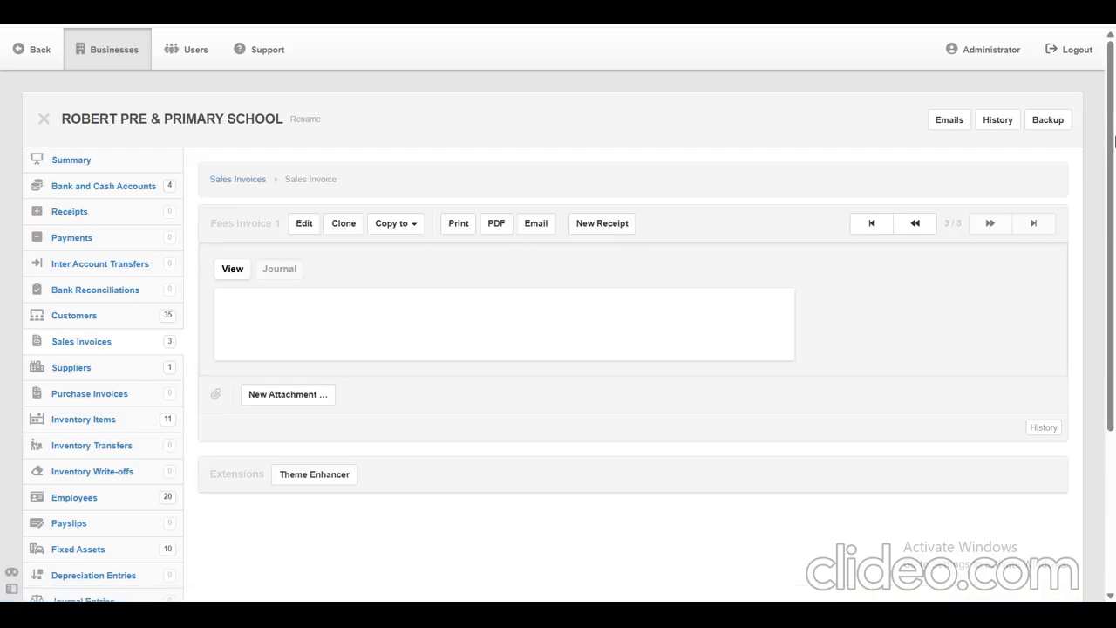
pyautogui.moveTo(1111, 107); pyautogui.dragTo(1100, 203)
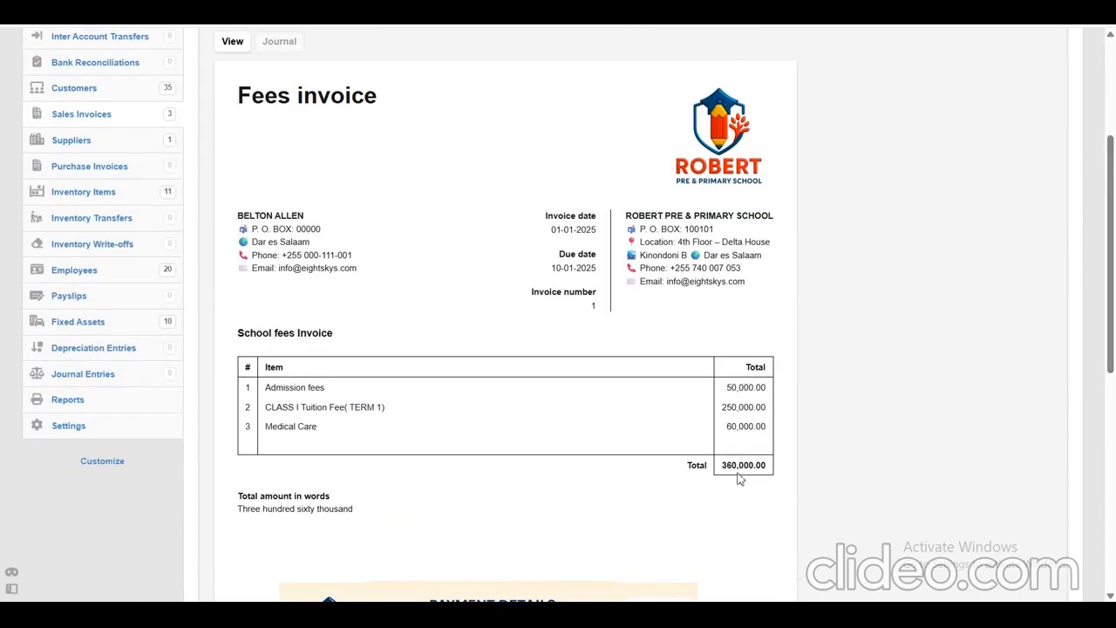
pyautogui.moveTo(1109, 336); pyautogui.dragTo(1109, 244)
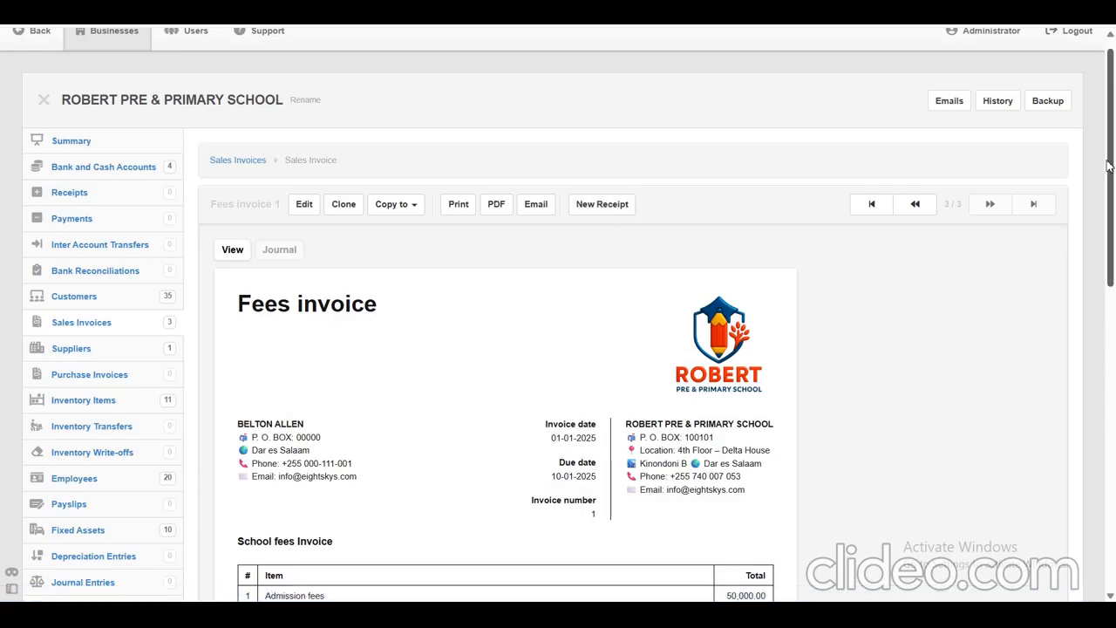
pyautogui.scroll(-1, 1107, 166)
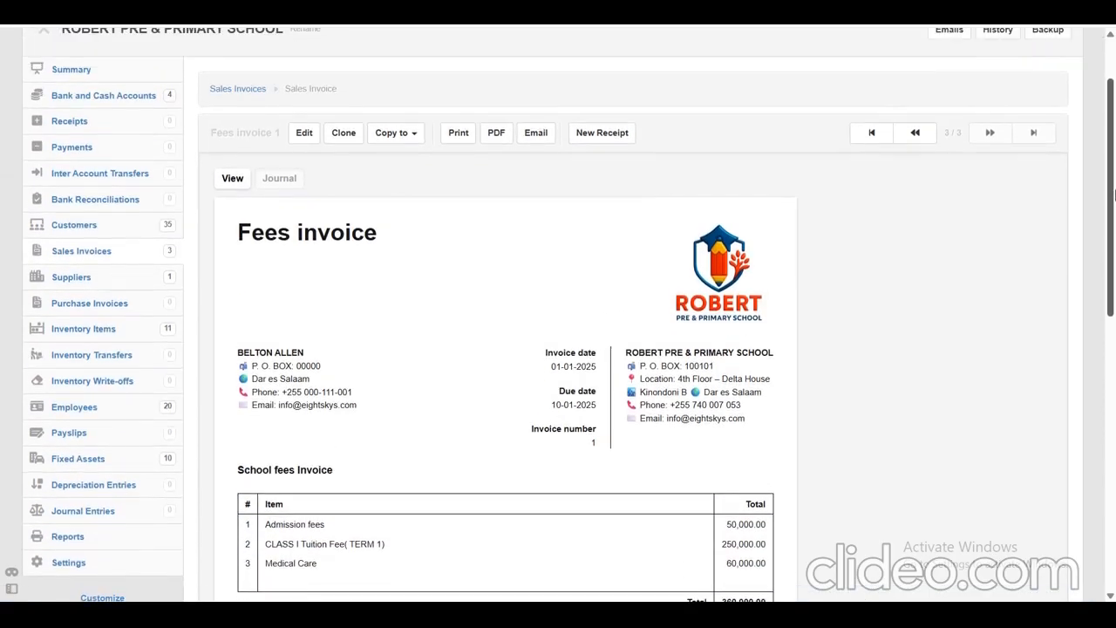
# Start a new receipt from the GRADE 1 student's fees invoice and set its date to 5-1-2025.
pyautogui.click(602, 135)
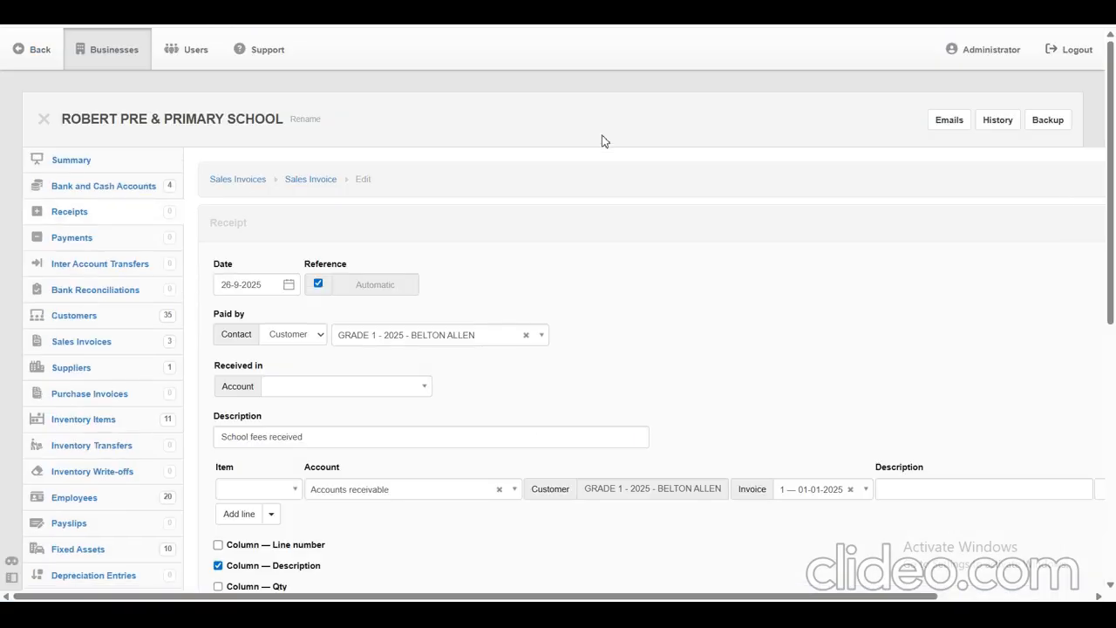
pyautogui.click(257, 286)
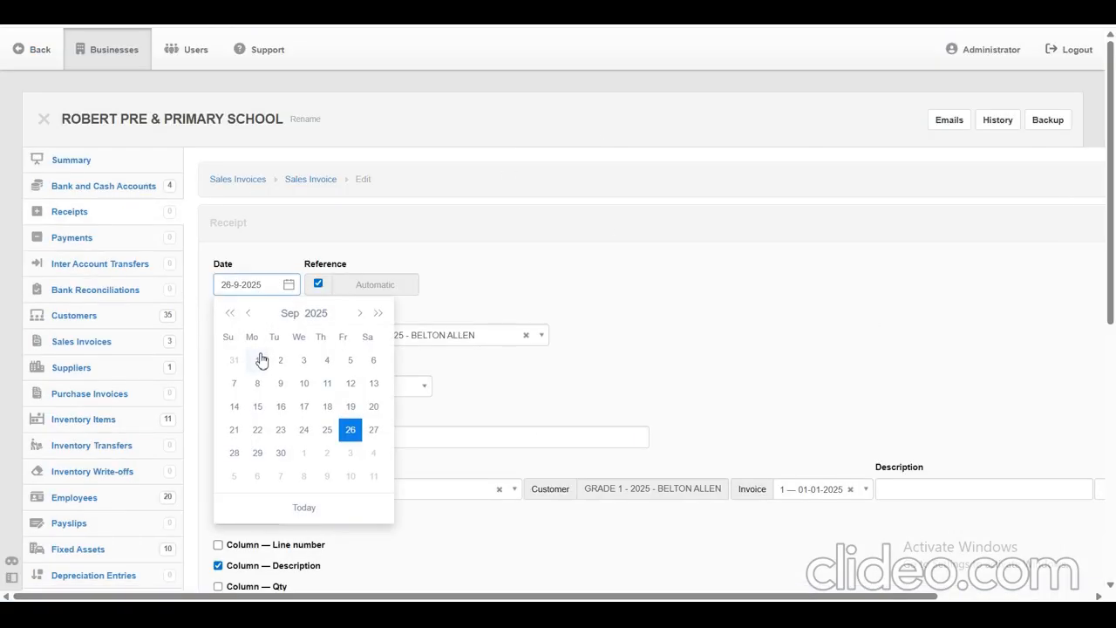
pyautogui.click(304, 315)
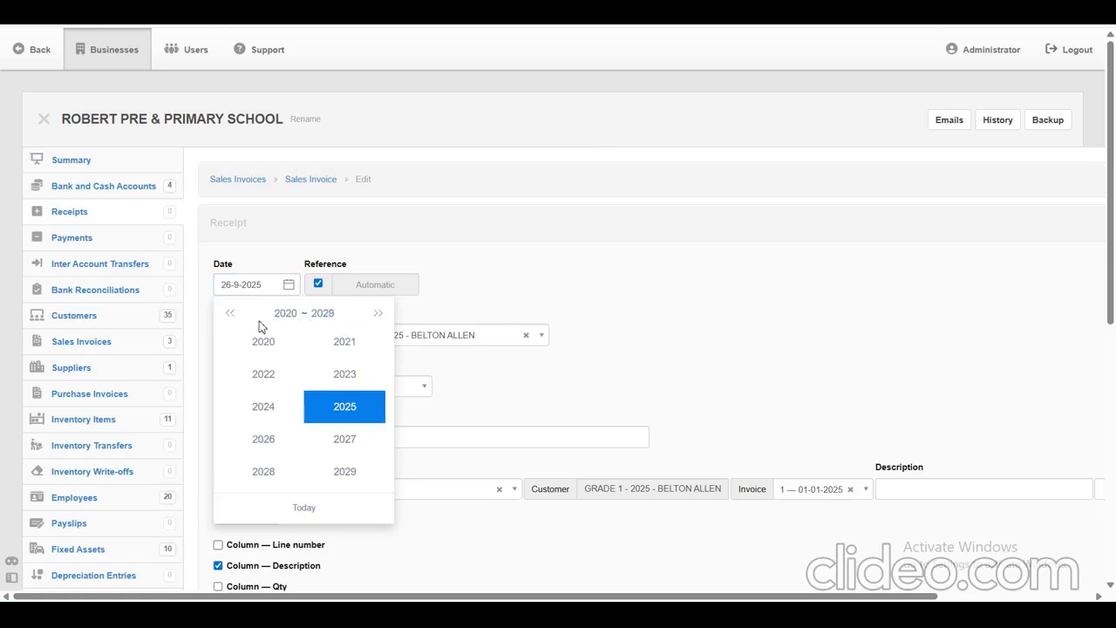
pyautogui.click(513, 277)
pyautogui.click(263, 286)
pyautogui.click(300, 314)
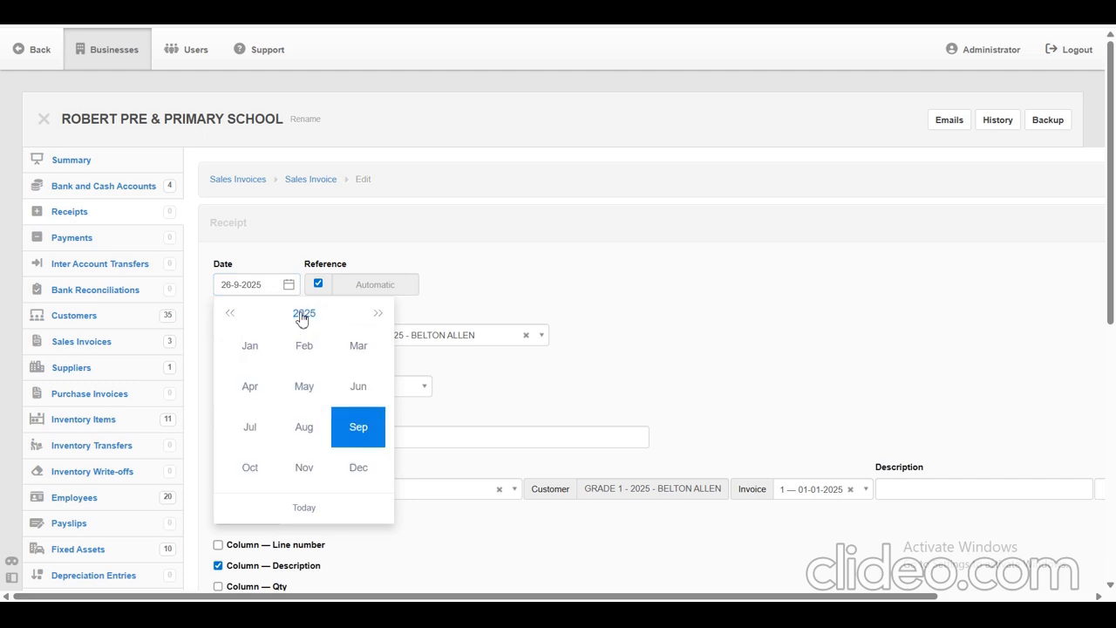
pyautogui.click(251, 347)
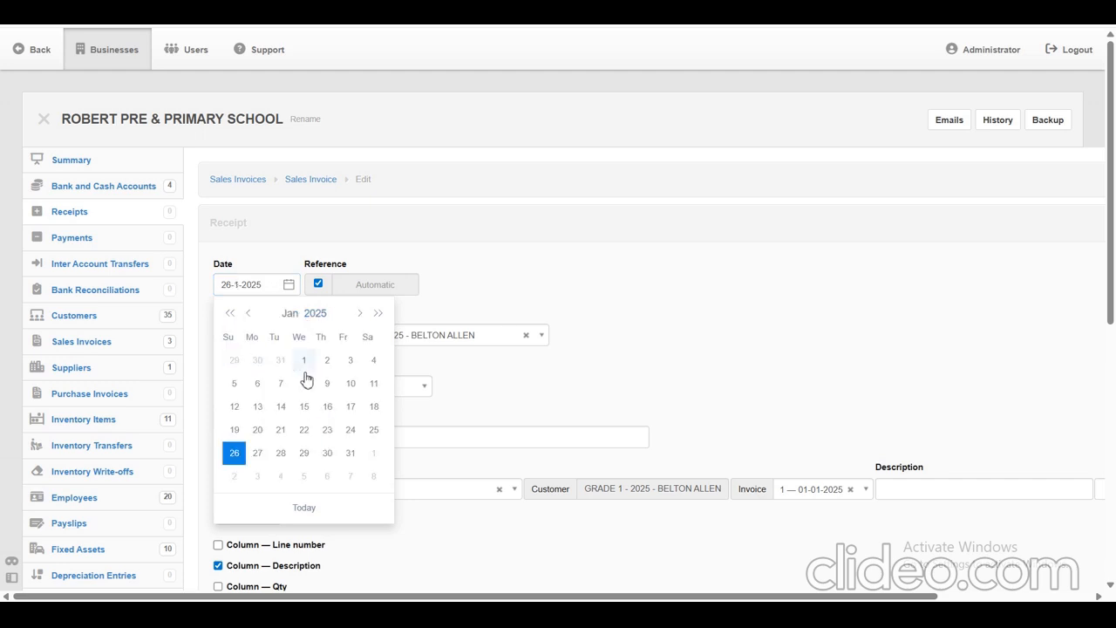
pyautogui.click(240, 387)
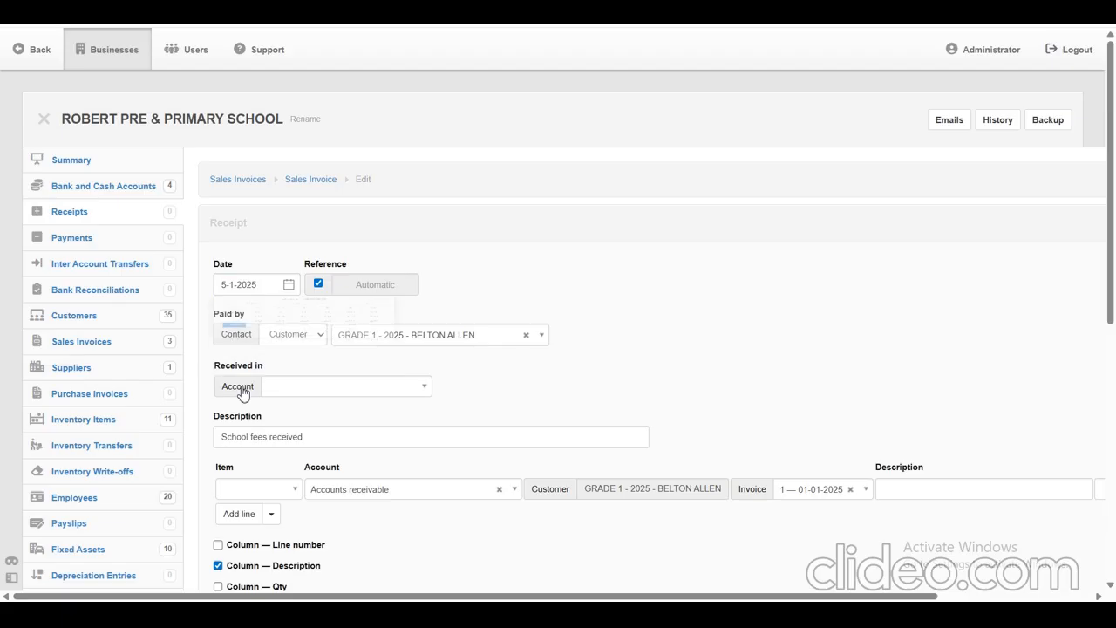
# Set NMB as the account in which the school fees receipt is received.
pyautogui.click(361, 390)
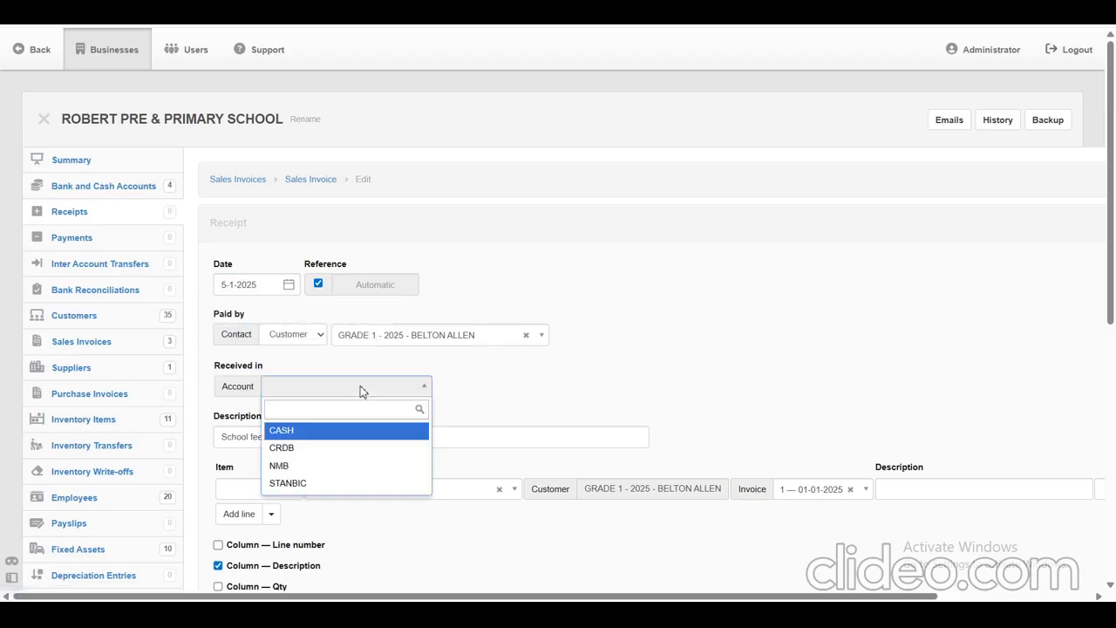
pyautogui.click(669, 363)
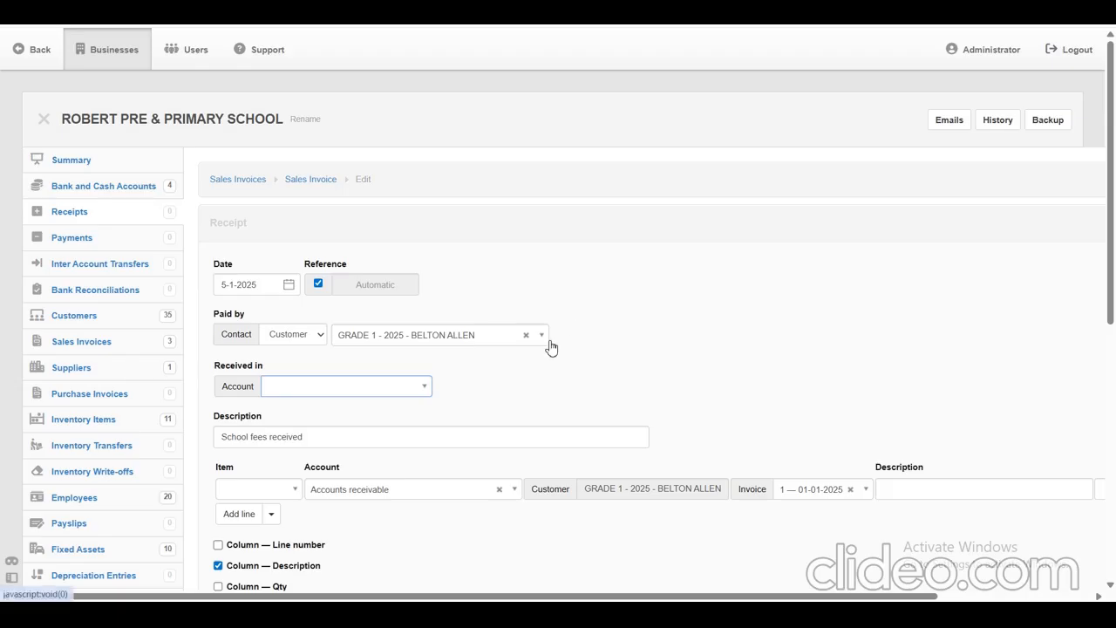
pyautogui.click(313, 386)
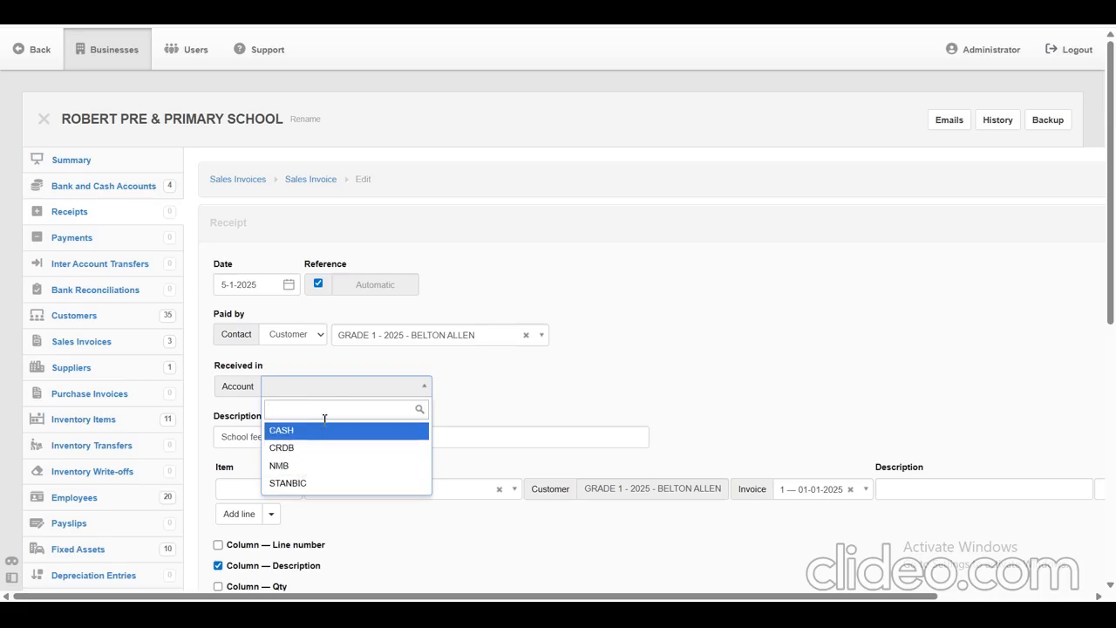
pyautogui.click(299, 467)
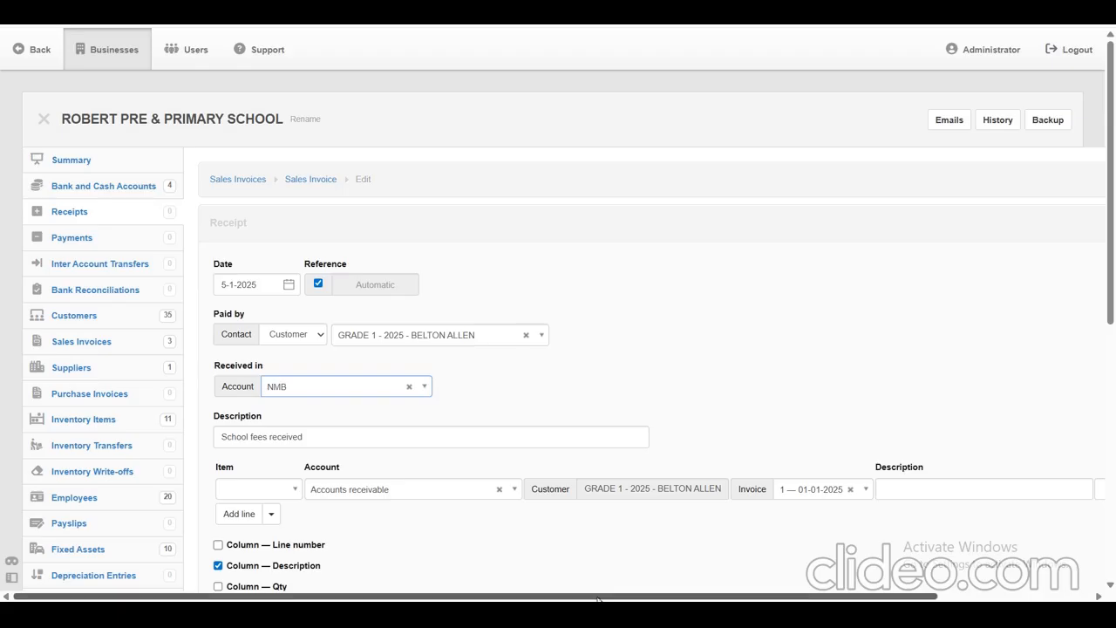
# Set the amount on the receipt's Accounts receivable line to 260000 as a partial payment of the invoice.
pyautogui.moveTo(597, 599); pyautogui.dragTo(770, 588)
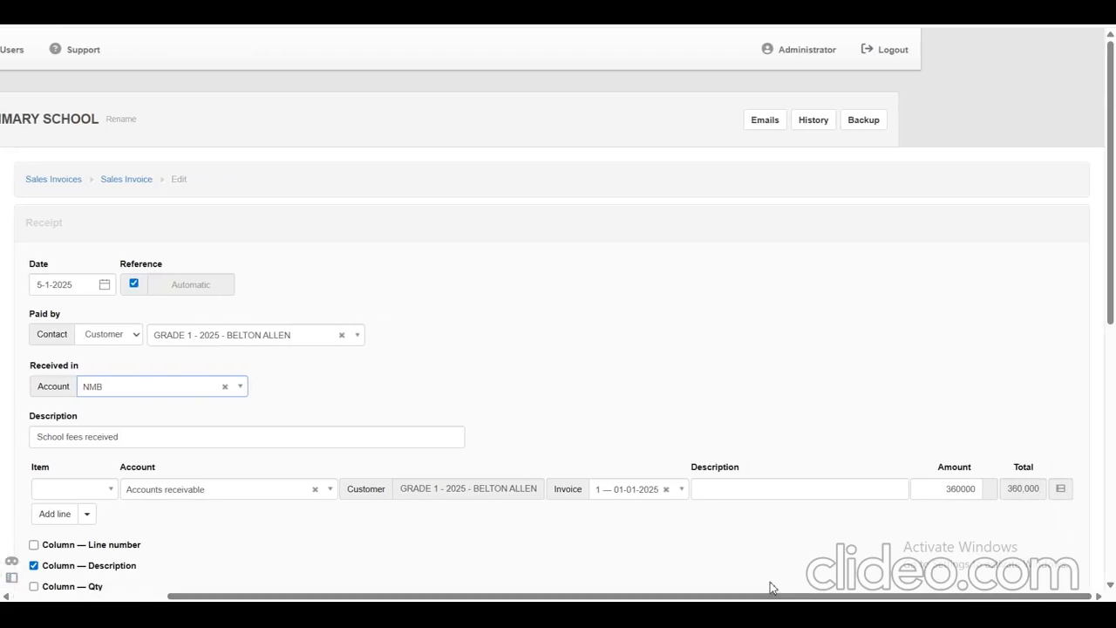
pyautogui.moveTo(930, 491); pyautogui.dragTo(983, 493)
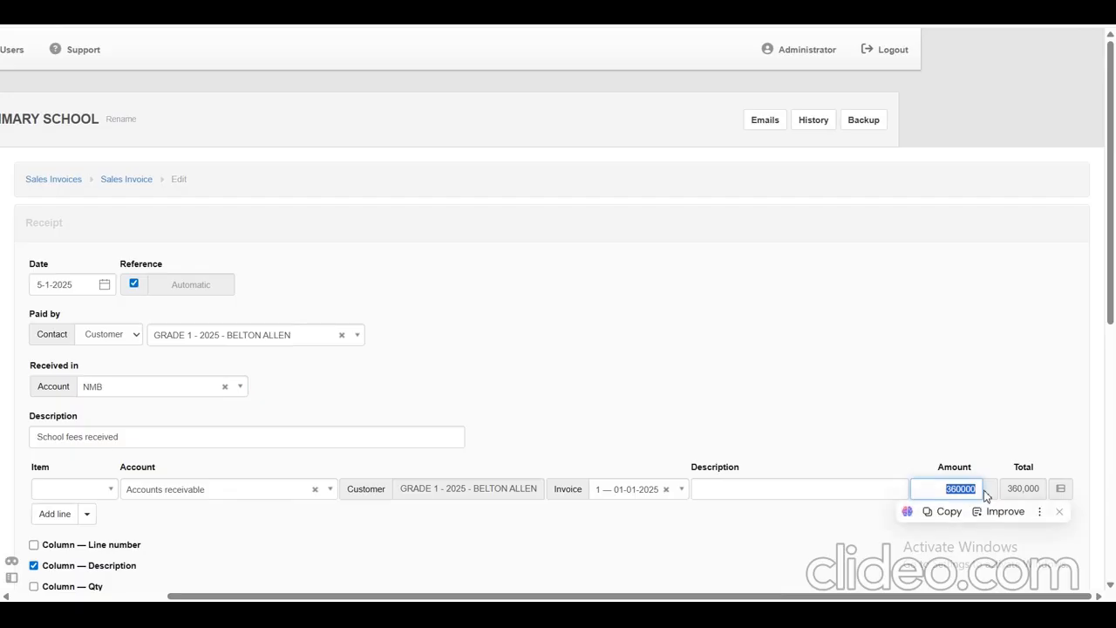
pyautogui.click(949, 411)
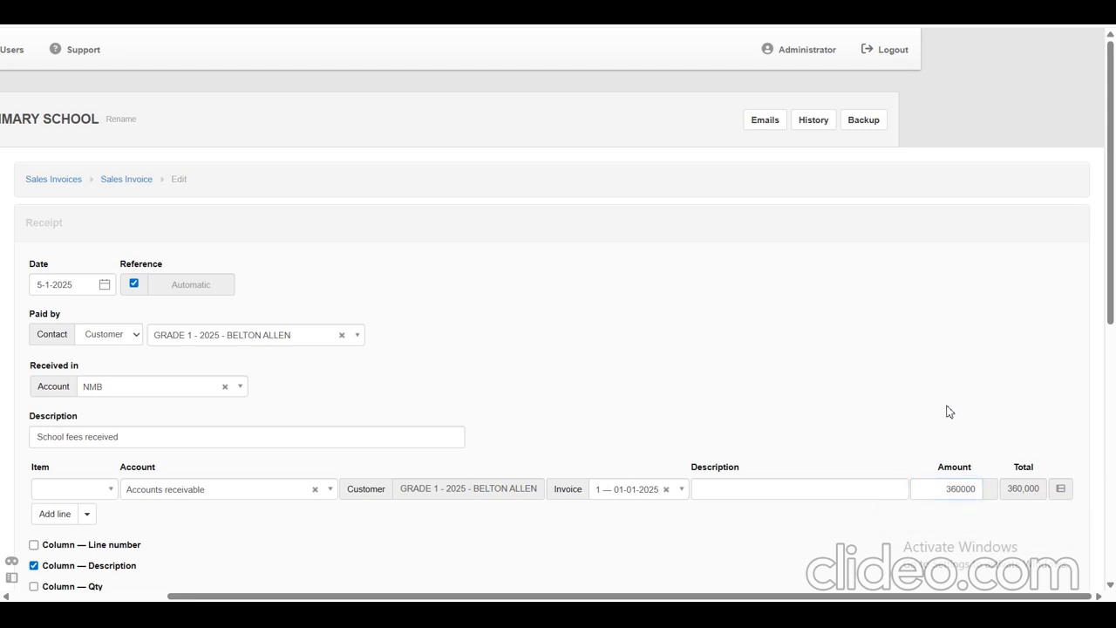
pyautogui.moveTo(948, 489); pyautogui.dragTo(989, 488)
pyautogui.click(942, 322)
pyautogui.click(980, 492)
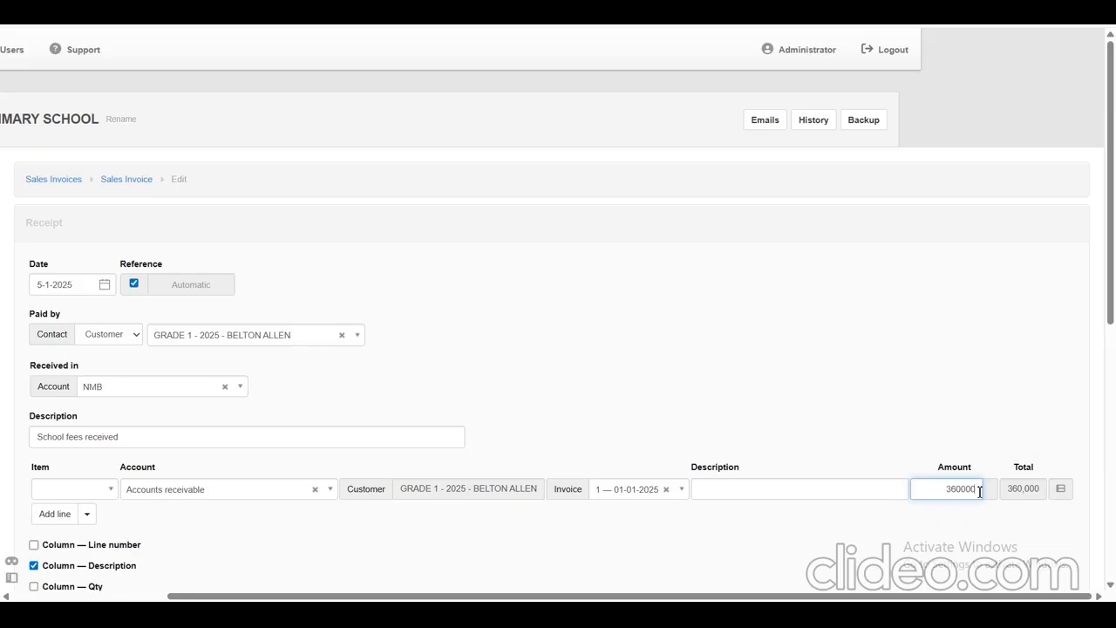
pyautogui.press('BackSpace')
pyautogui.press('BackSpace')
pyautogui.press('BackSpace')
pyautogui.press('BackSpace')
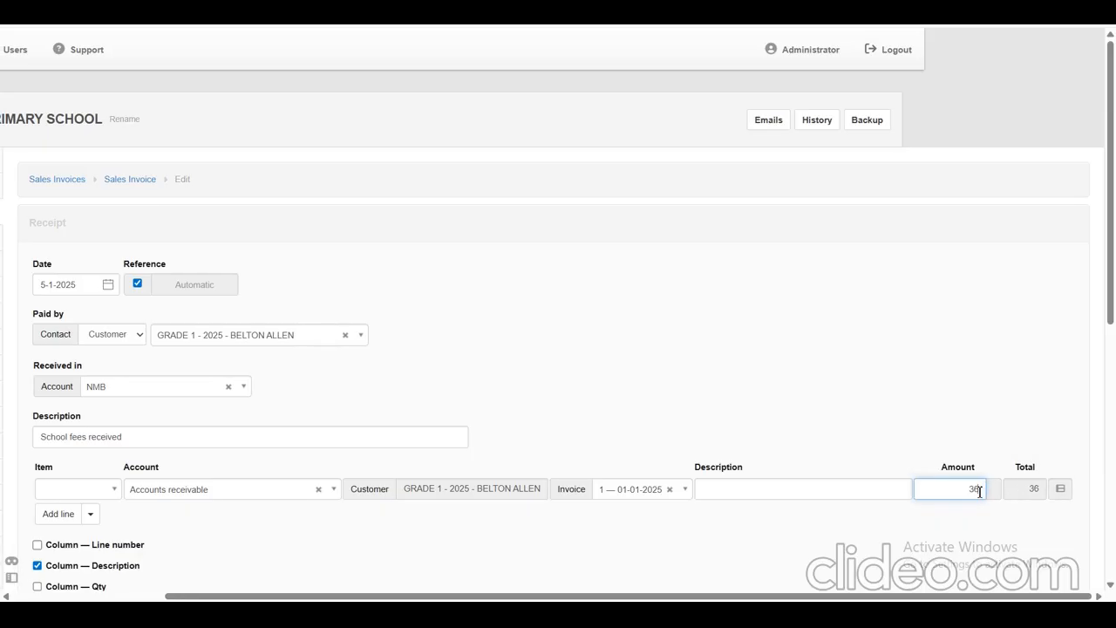
pyautogui.write('0000')
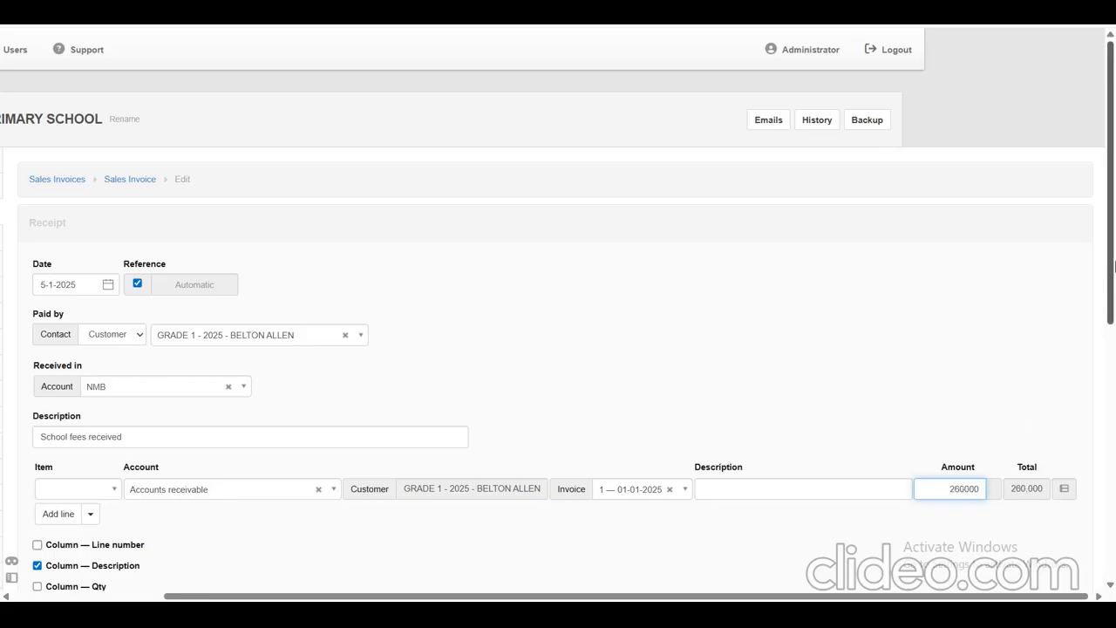
pyautogui.click(820, 334)
# Create the school fees receipt with the remaining options left at their defaults.
pyautogui.hscroll(-2, 820, 334)
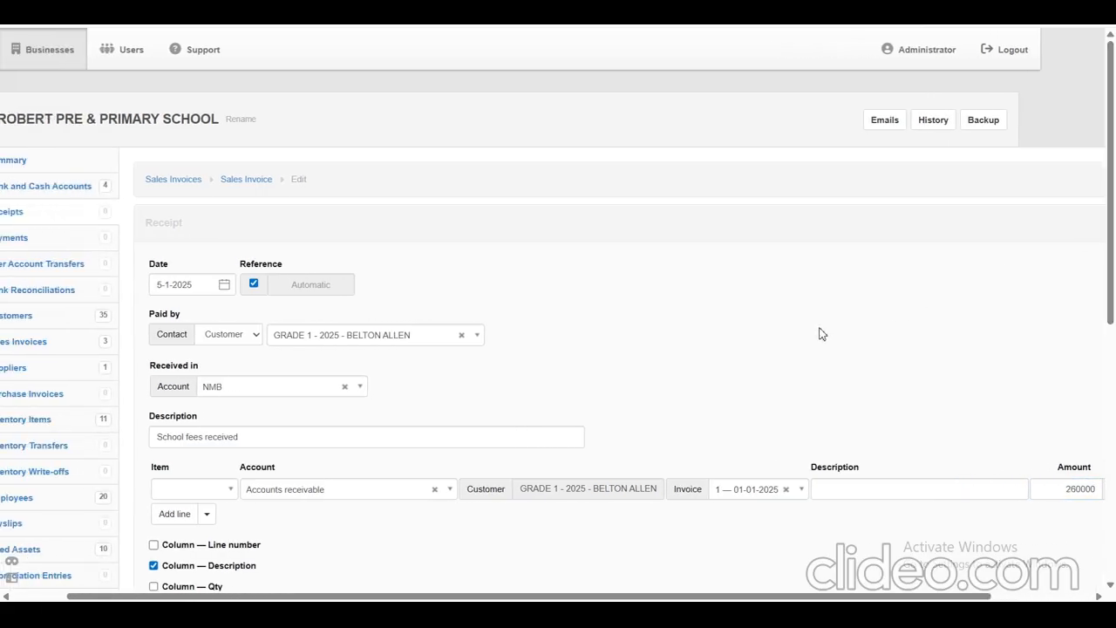
pyautogui.scroll(-3, 819, 334)
pyautogui.scroll(-3, 820, 334)
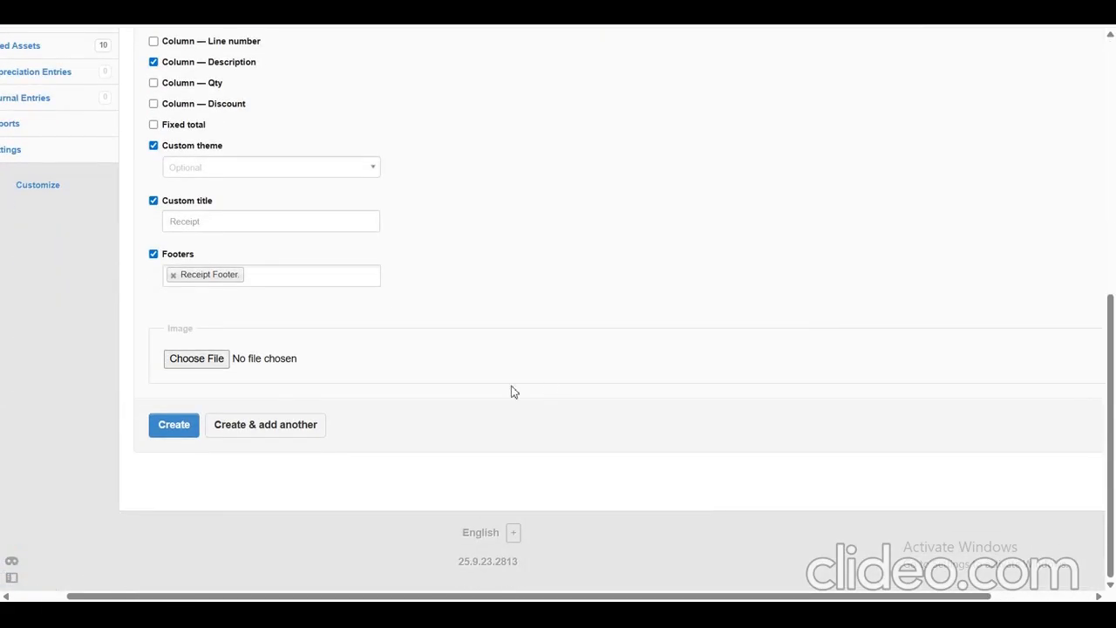
pyautogui.click(176, 426)
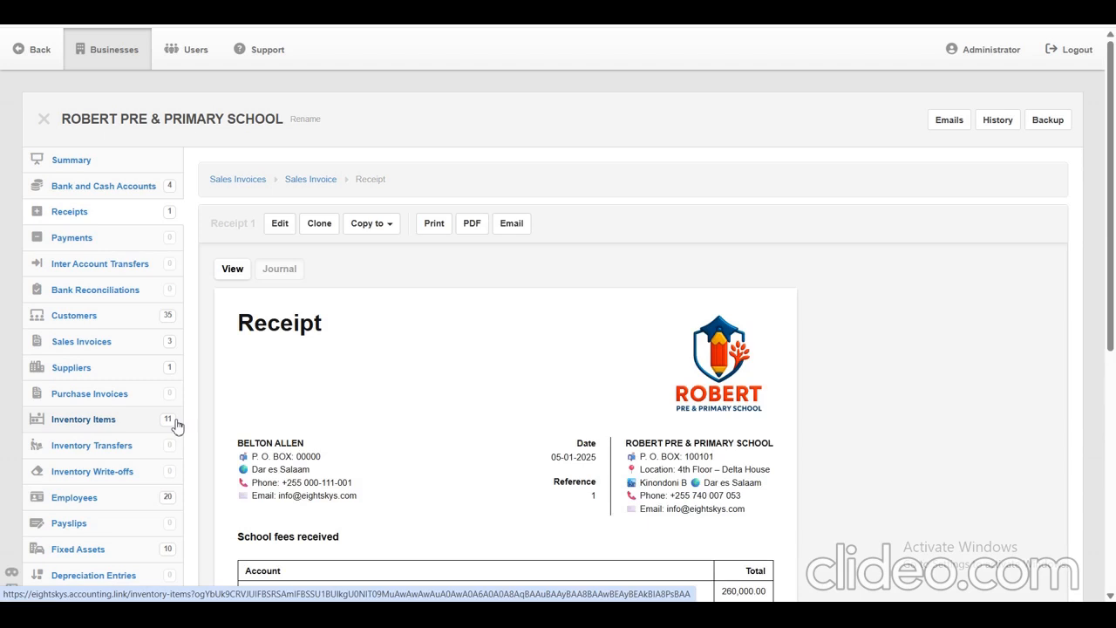
# Open the business summary and examine the NMB bank balance and the GRADE 1 school fees balance.
pyautogui.moveTo(13, 164); pyautogui.dragTo(91, 162)
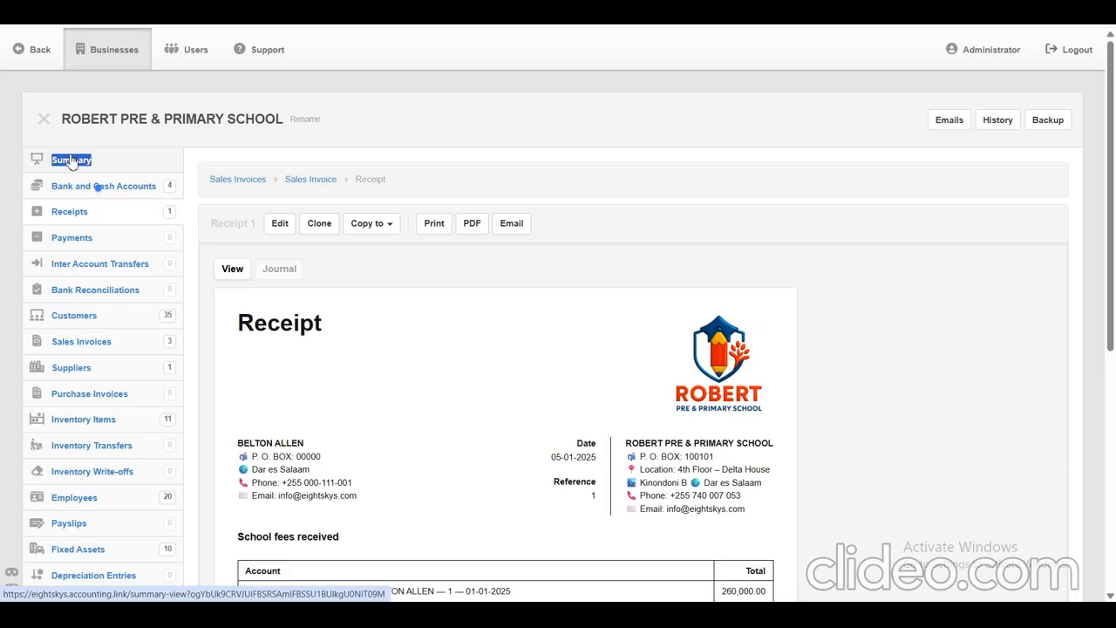
pyautogui.click(71, 161)
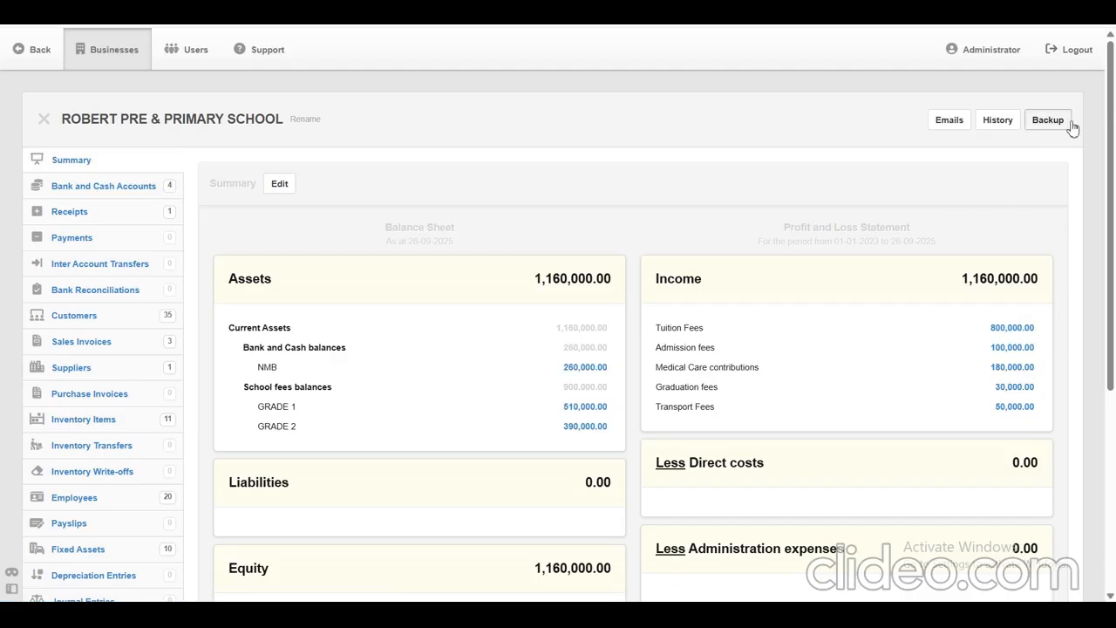
pyautogui.moveTo(1113, 133); pyautogui.dragTo(1114, 203)
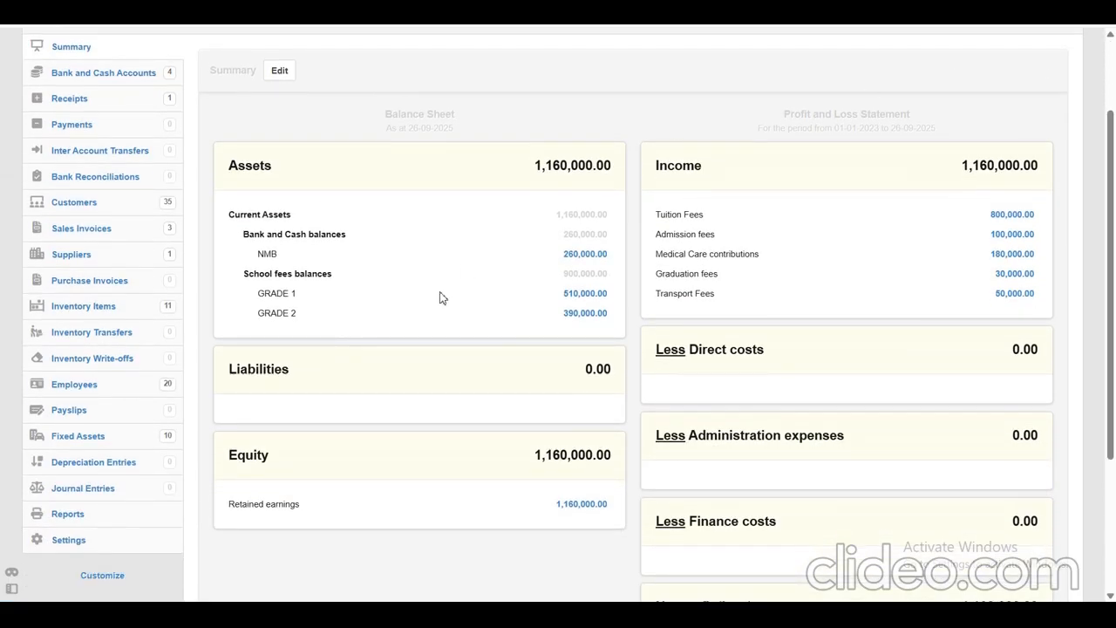
pyautogui.moveTo(257, 257); pyautogui.dragTo(611, 259)
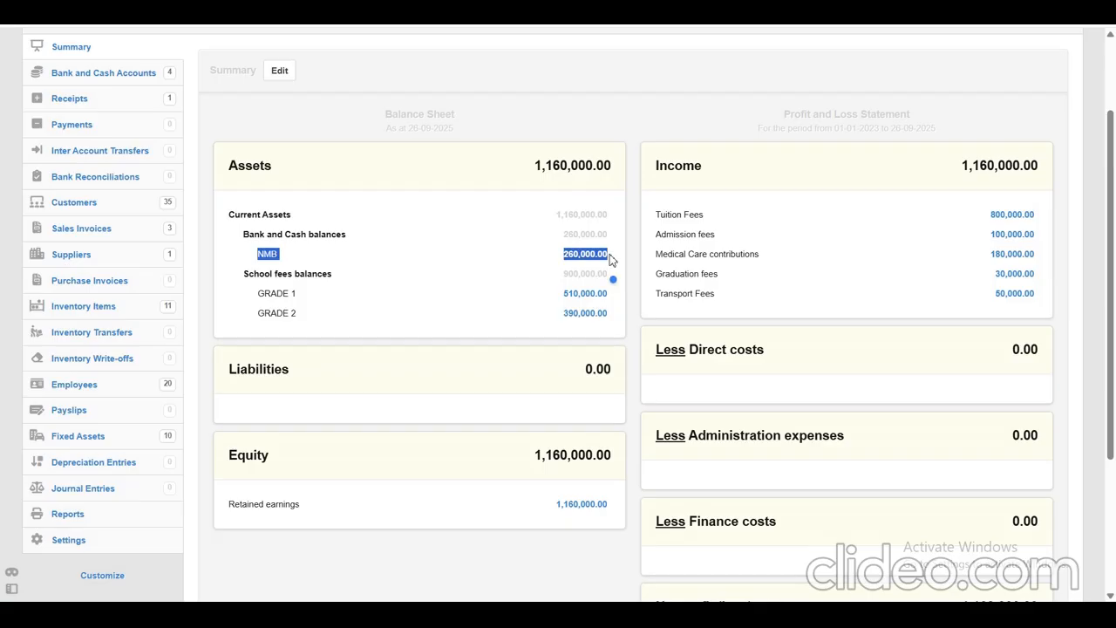
pyautogui.click(645, 116)
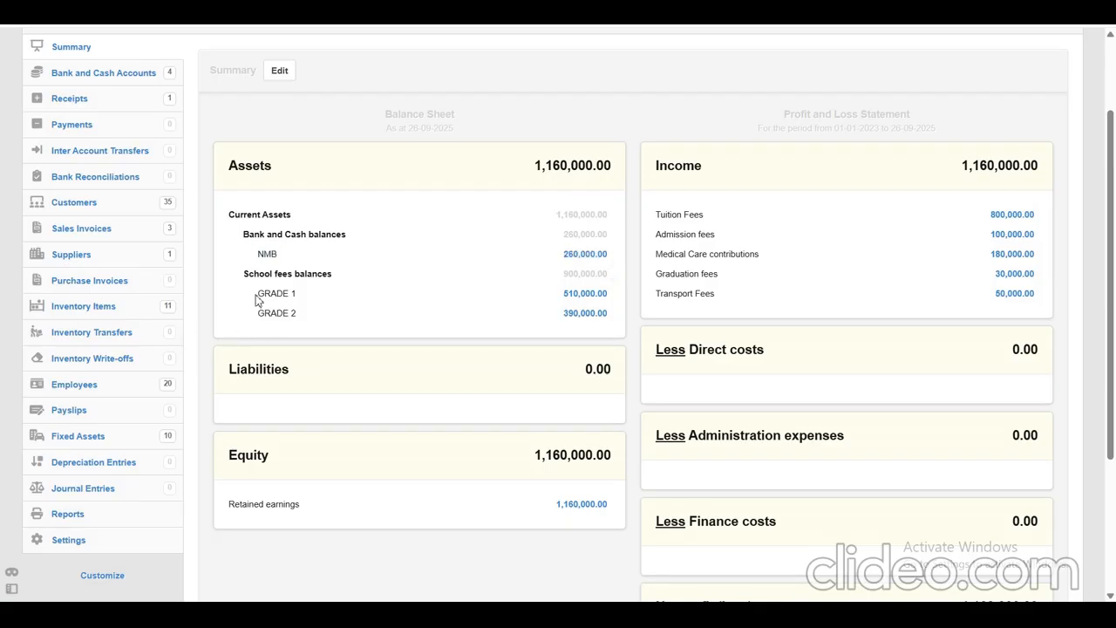
pyautogui.moveTo(259, 295); pyautogui.dragTo(609, 292)
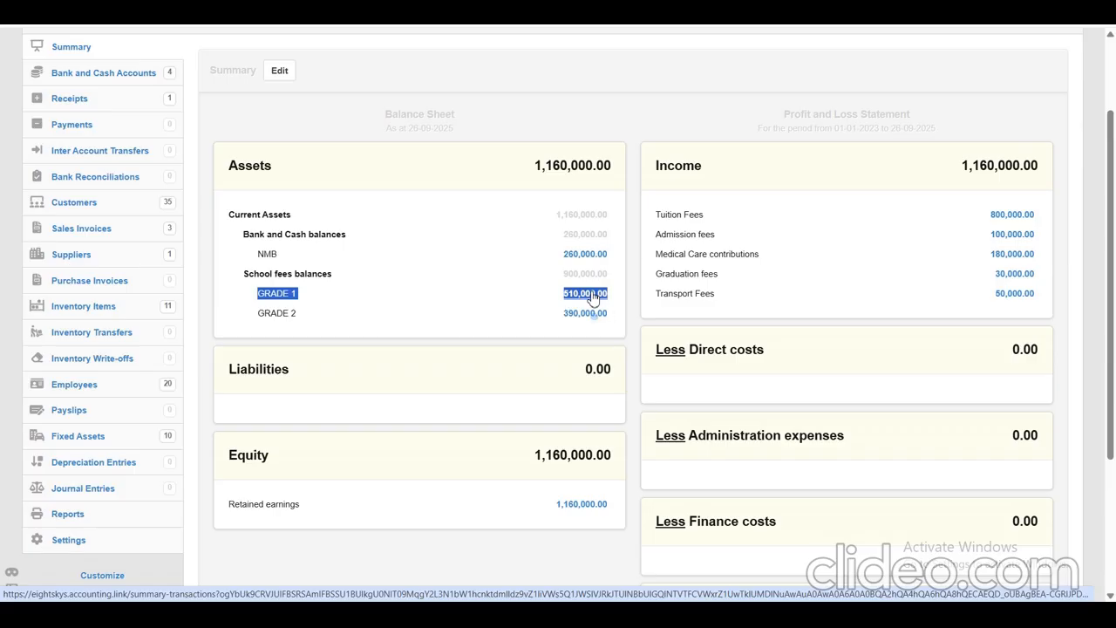
# Drill down from the GRADE 1 balance to the paying student's transactions and compare the invoice debit with the receipt credit.
pyautogui.click(592, 295)
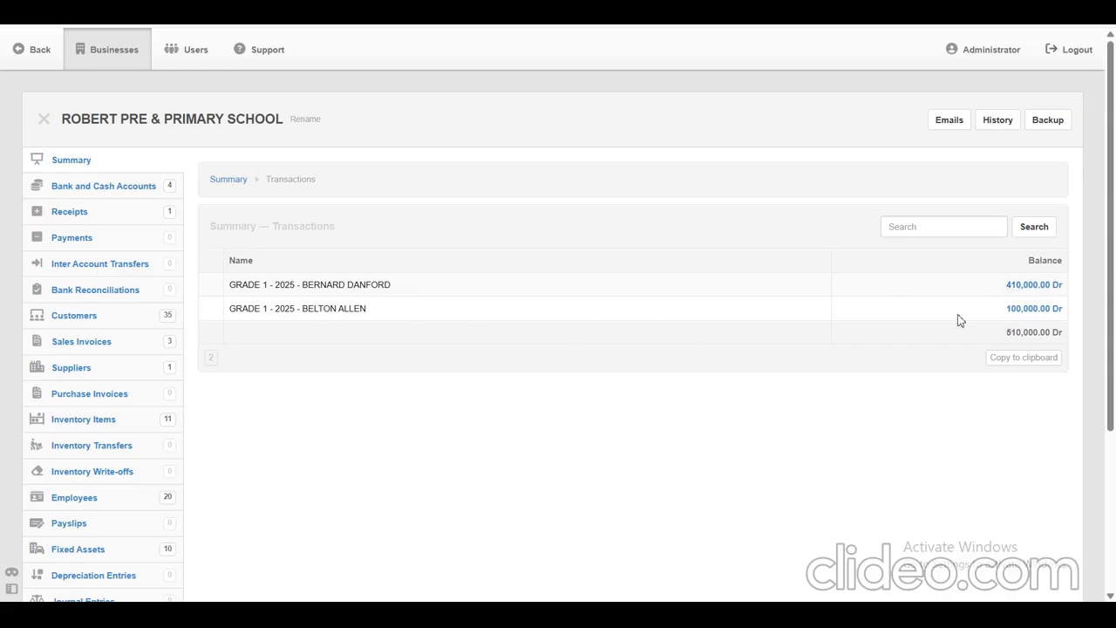
pyautogui.click(1033, 310)
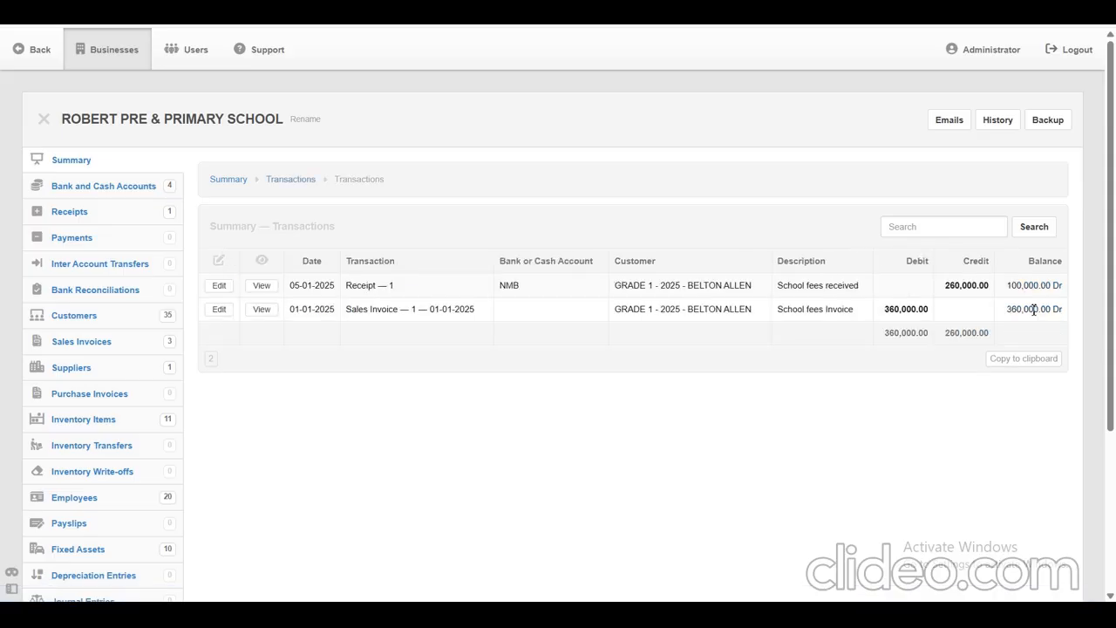
pyautogui.doubleClick(920, 309)
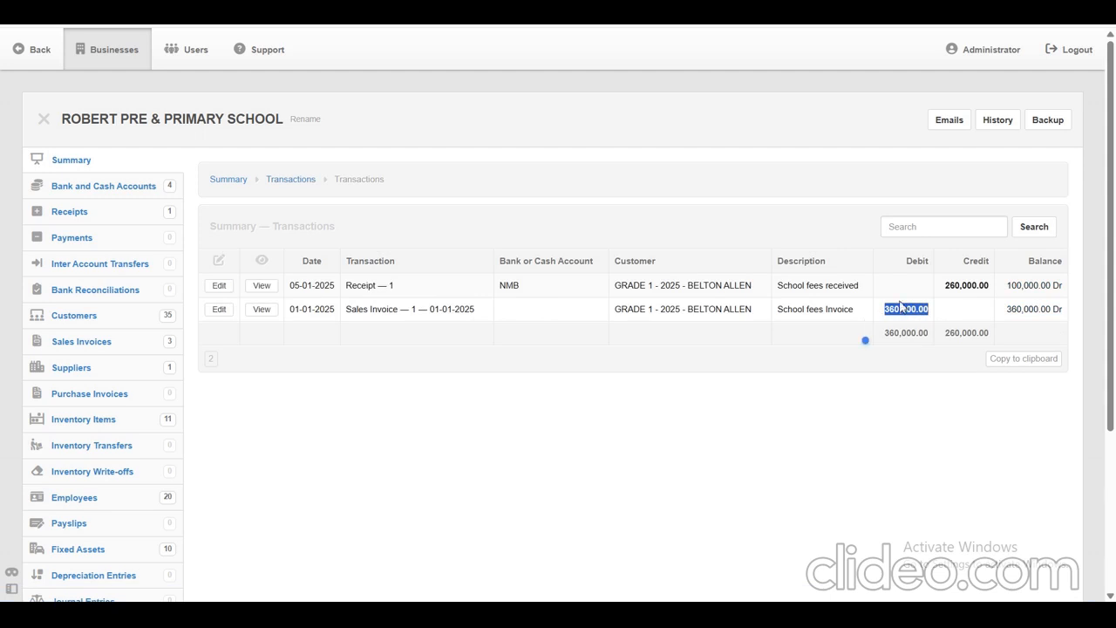
pyautogui.moveTo(999, 288); pyautogui.dragTo(942, 293)
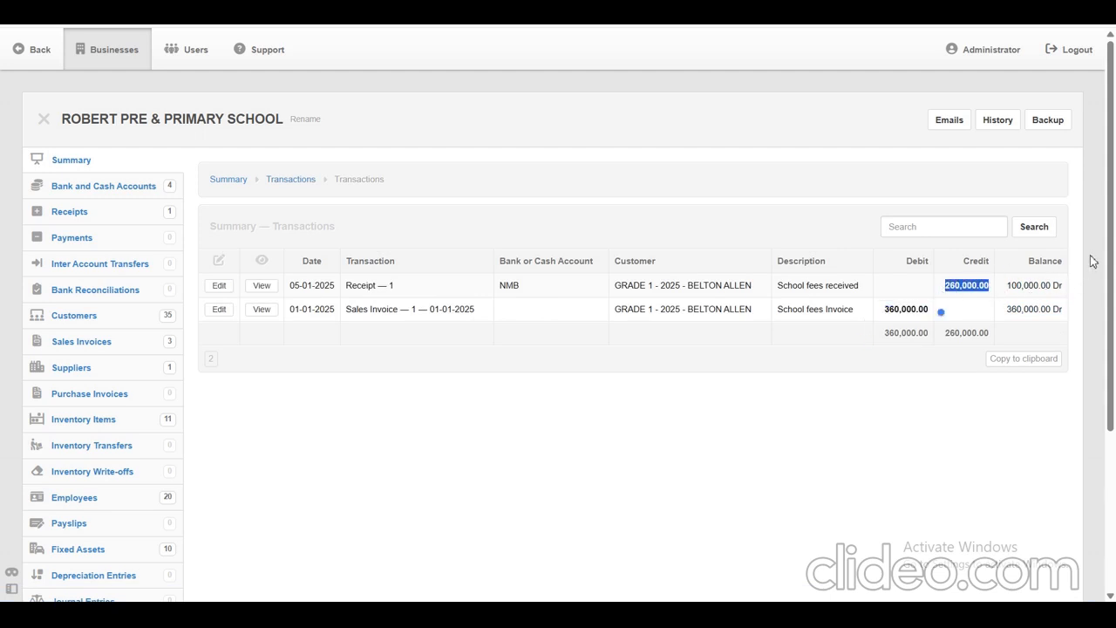
pyautogui.click(447, 465)
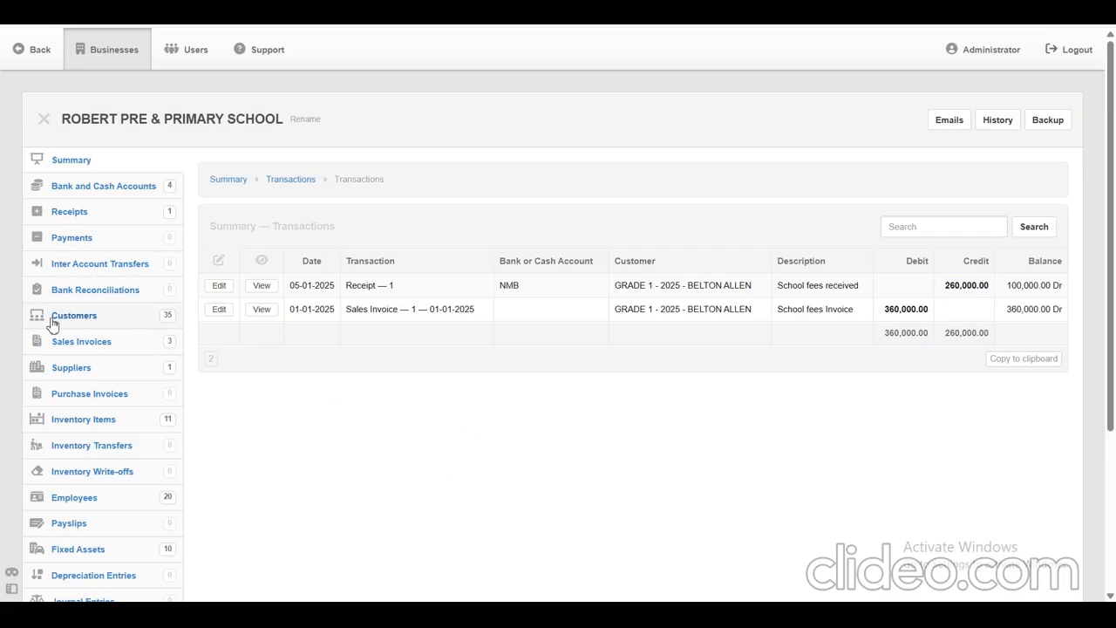
# Open the paying student's accounts receivable transactions from the customers list and review the invoice and receipt amounts.
pyautogui.moveTo(26, 317); pyautogui.dragTo(101, 324)
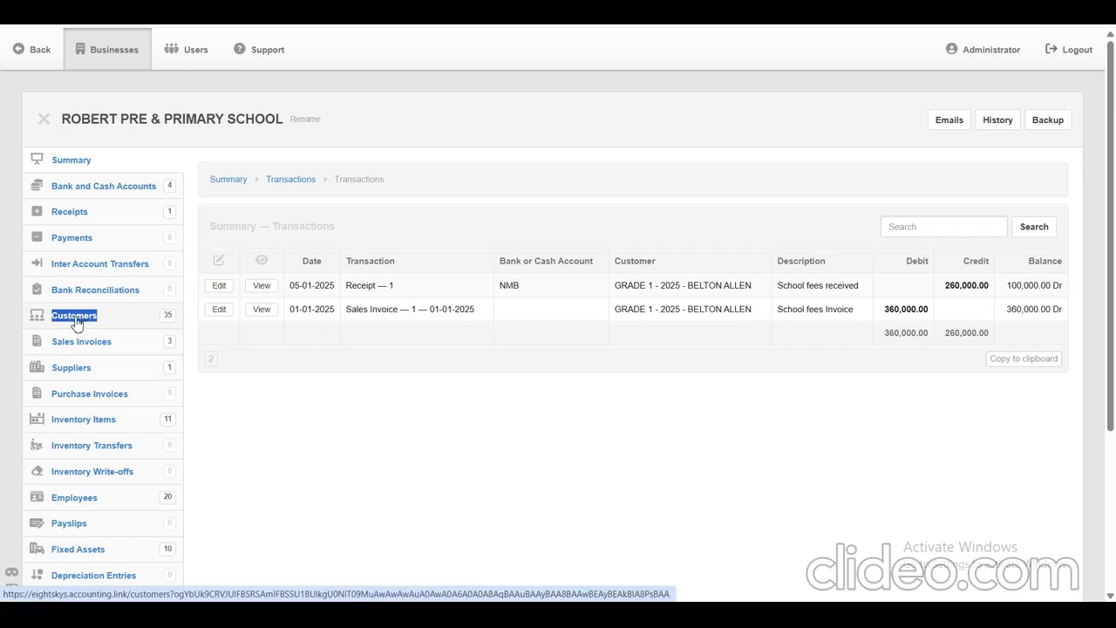
pyautogui.click(76, 321)
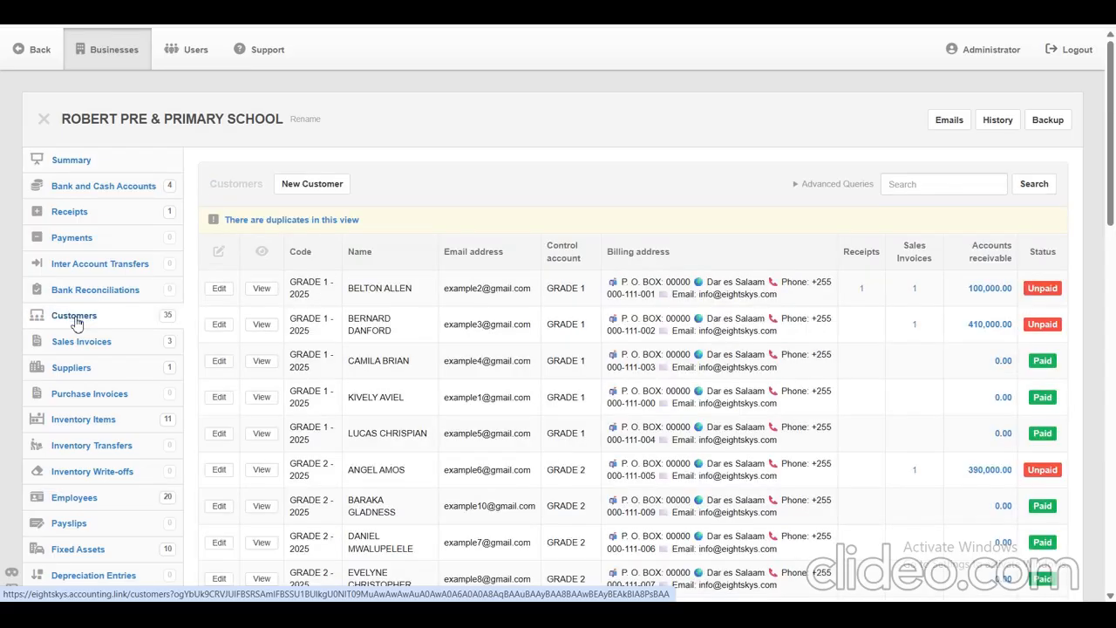
pyautogui.click(987, 291)
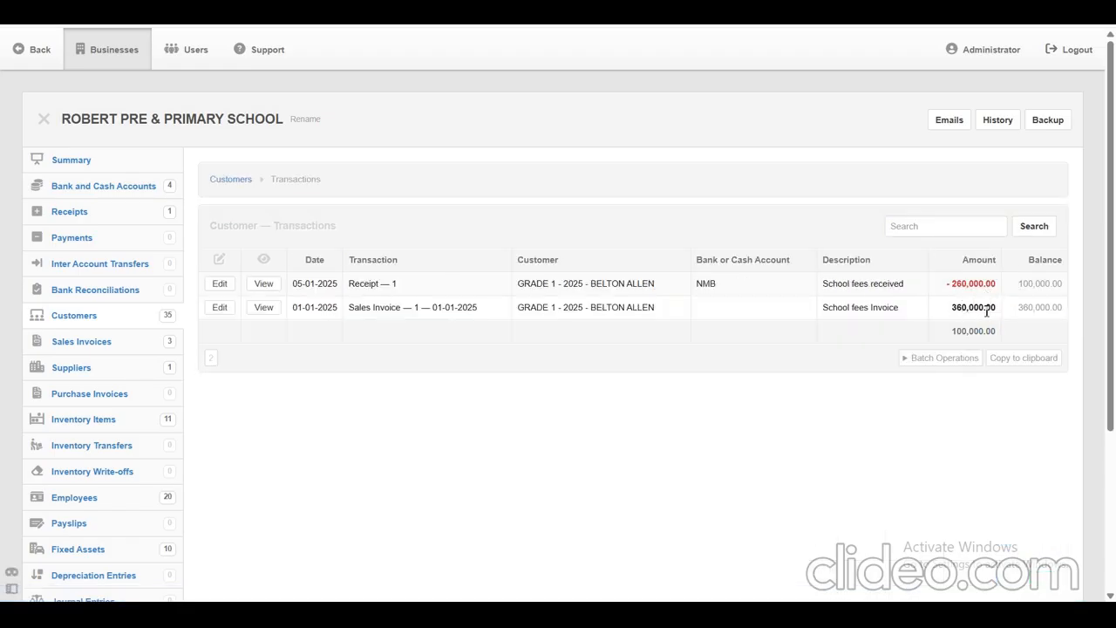
pyautogui.moveTo(991, 310); pyautogui.dragTo(939, 317)
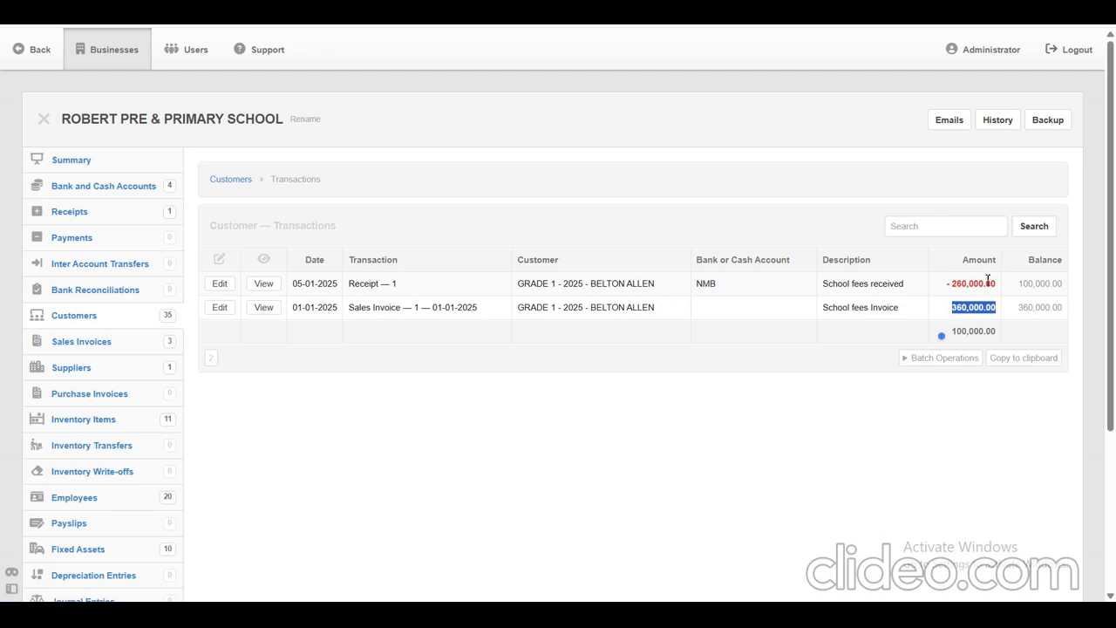
pyautogui.moveTo(997, 283); pyautogui.dragTo(940, 284)
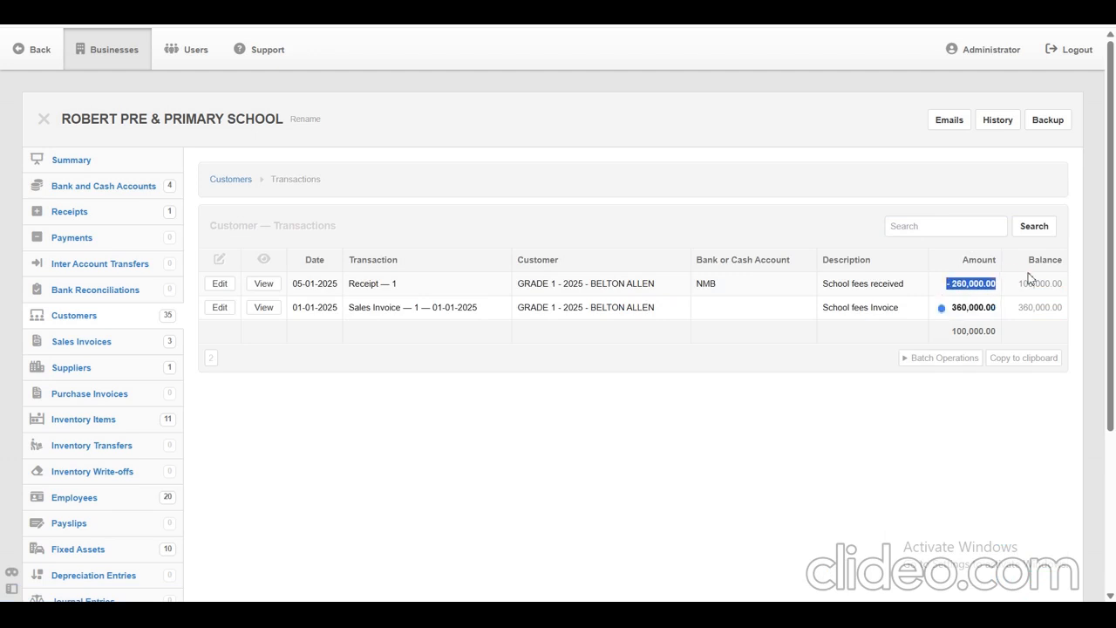
pyautogui.scroll(-2, 1115, 252)
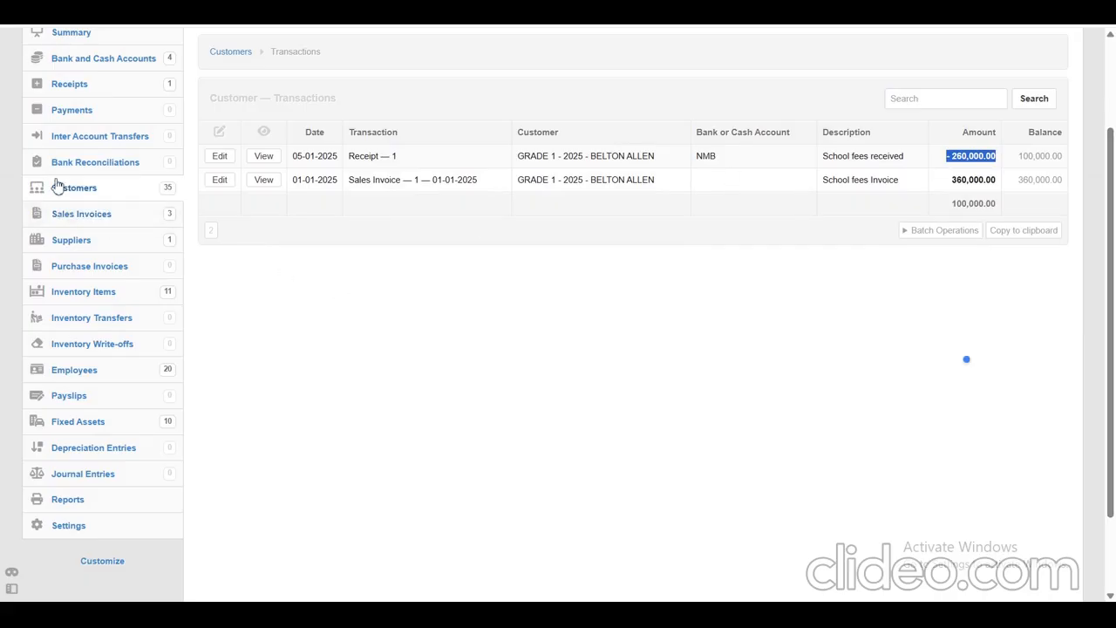
# Open the sales invoices list and examine the invoice amount and balance due of the partly paid GRADE 1 invoice.
pyautogui.moveTo(15, 211); pyautogui.dragTo(122, 224)
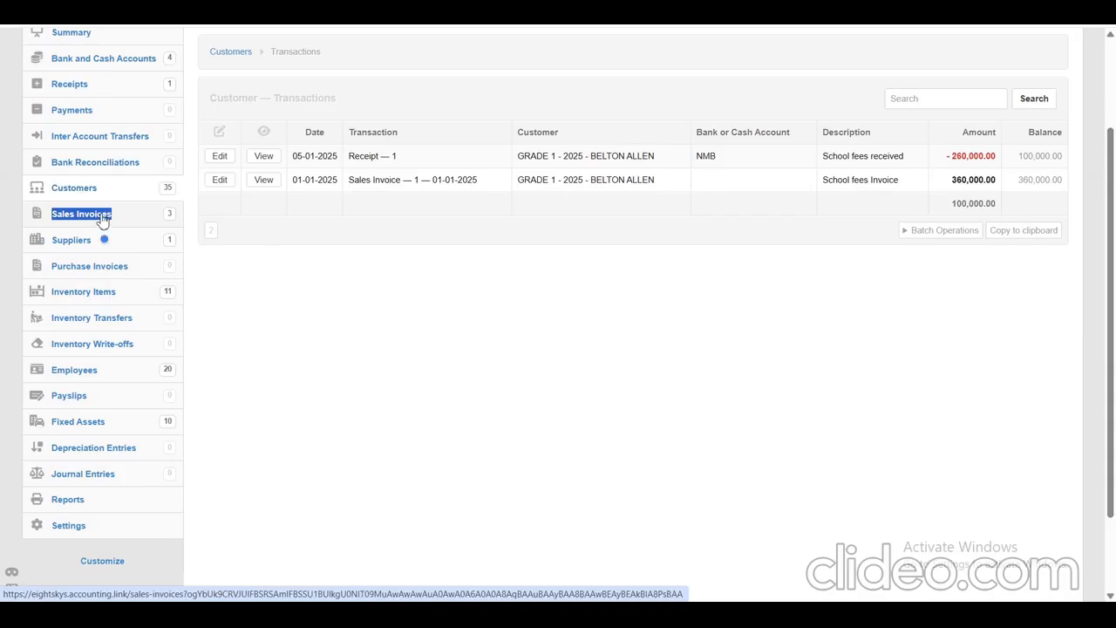
pyautogui.click(102, 220)
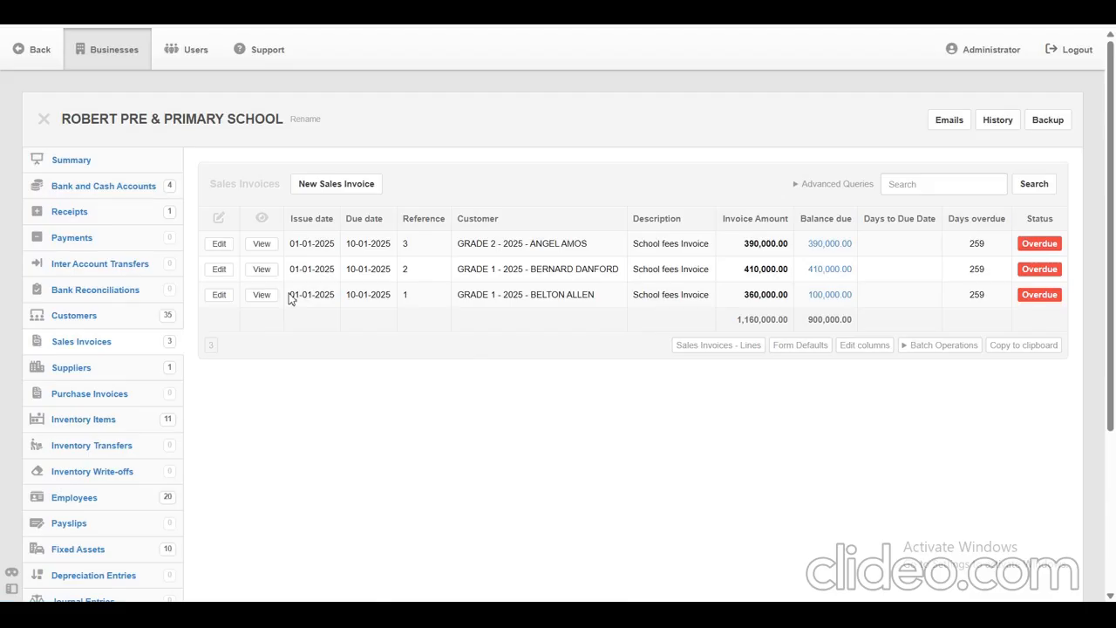
pyautogui.moveTo(291, 298); pyautogui.dragTo(966, 321)
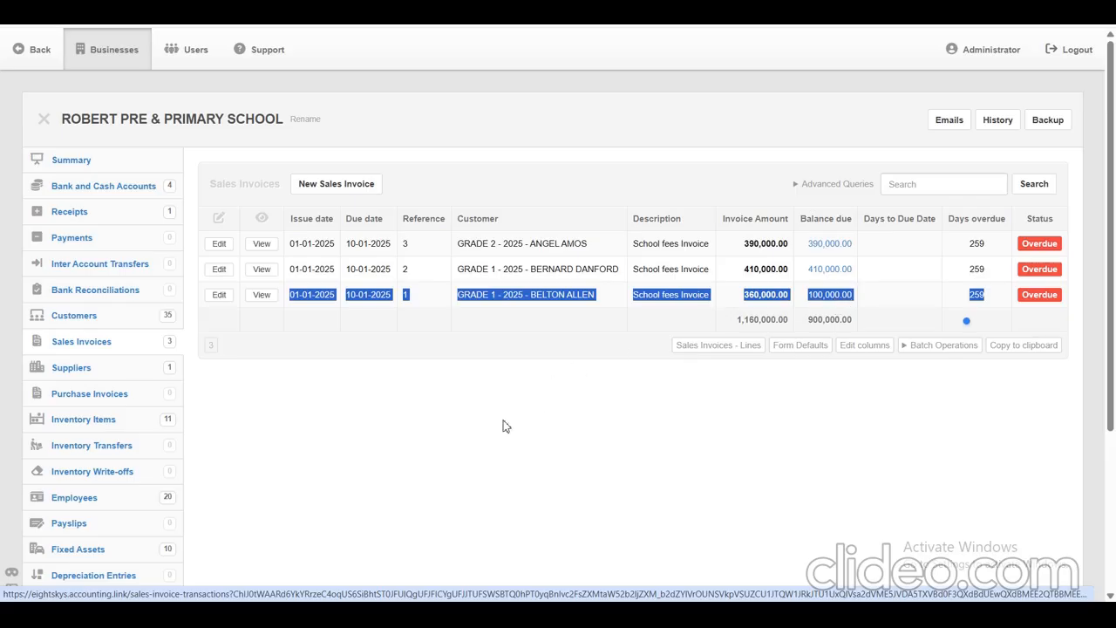
pyautogui.click(493, 445)
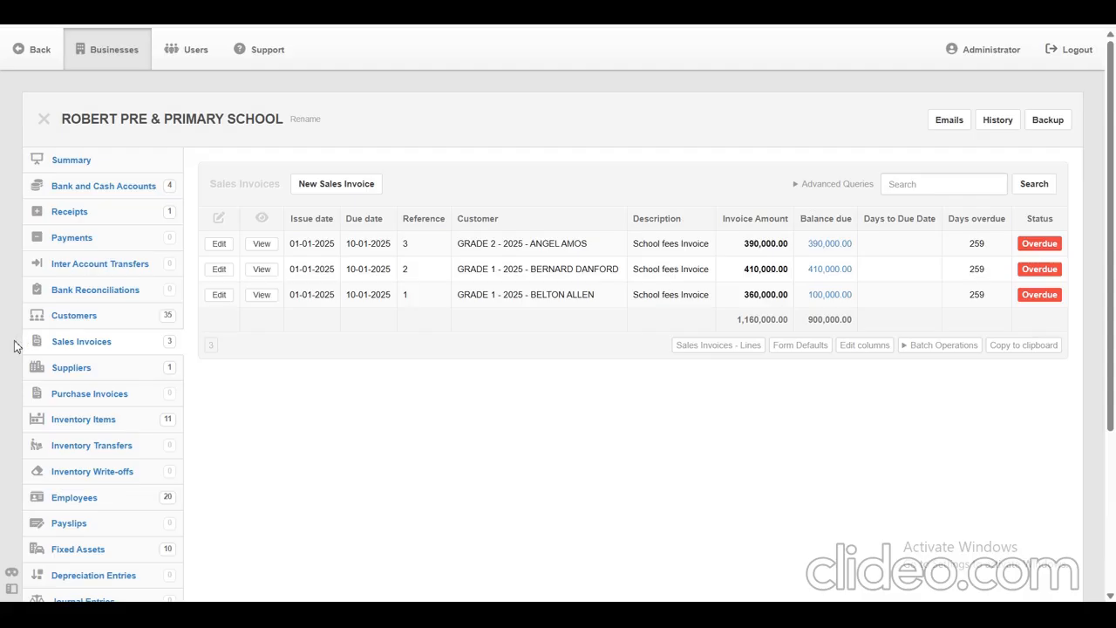
pyautogui.moveTo(14, 340); pyautogui.dragTo(121, 346)
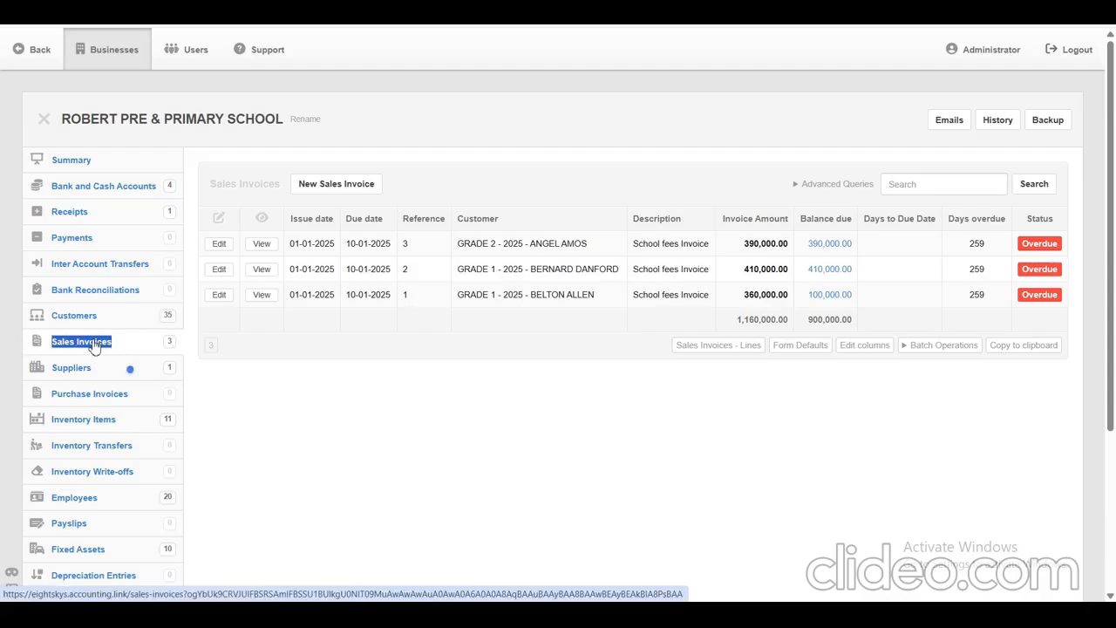
pyautogui.click(94, 345)
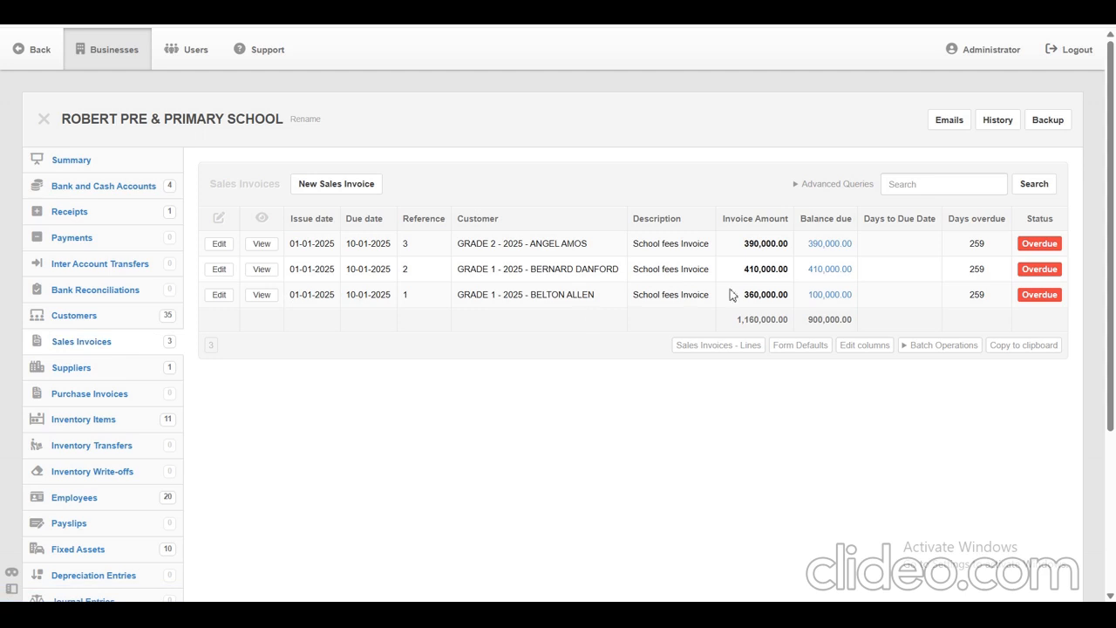
pyautogui.moveTo(876, 295); pyautogui.dragTo(568, 309)
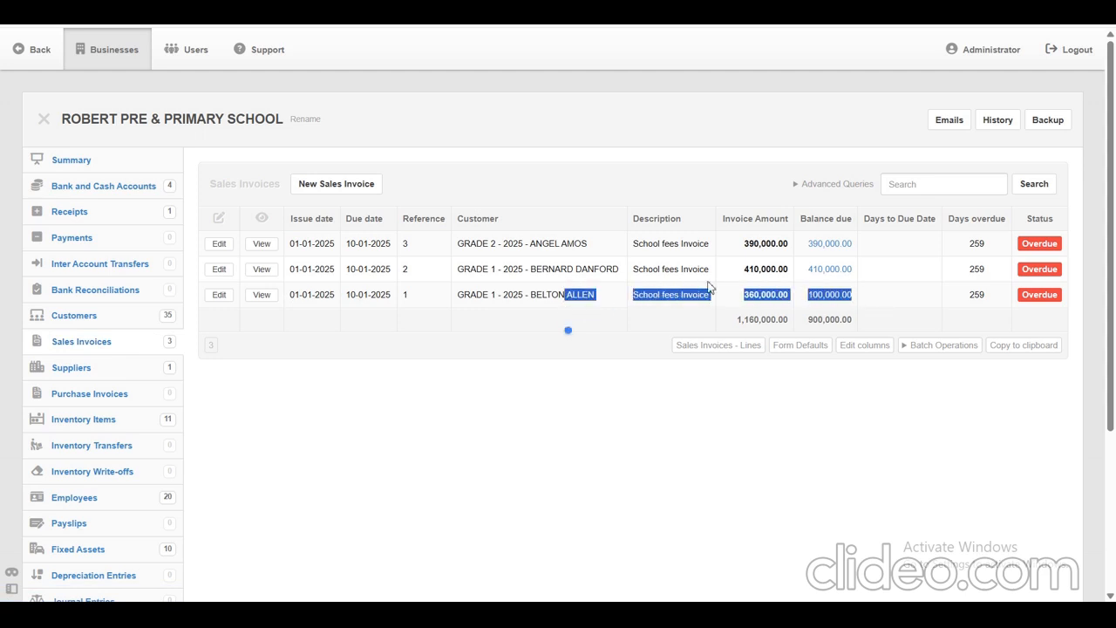
pyautogui.click(894, 306)
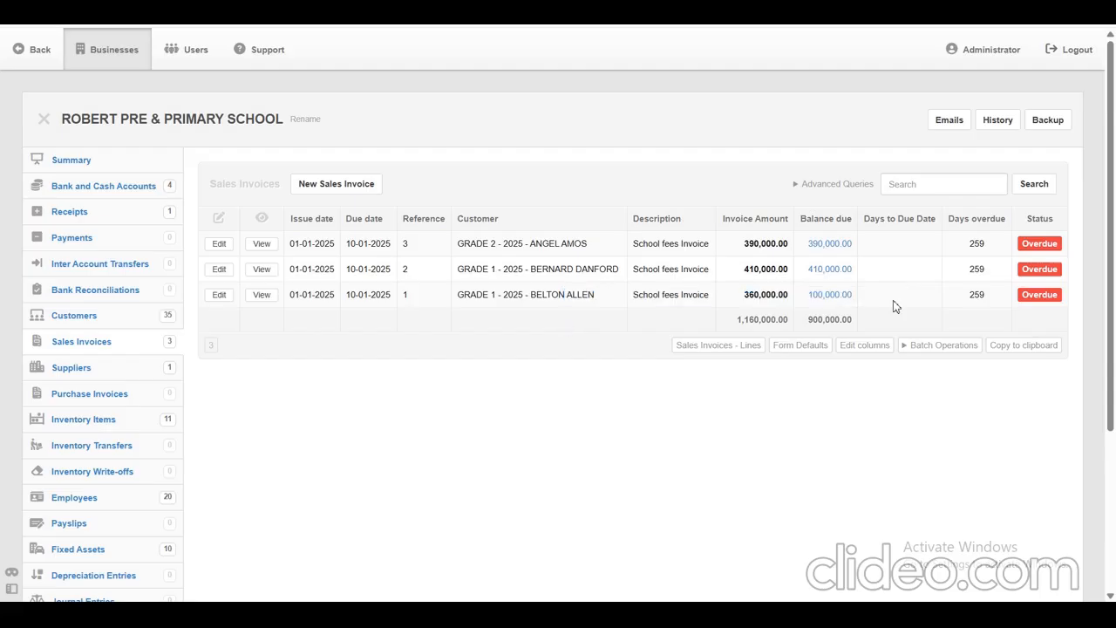
# Start a new receipt from the balance due of the partly paid GRADE 1 invoice and date it 23-1-2025.
pyautogui.click(830, 295)
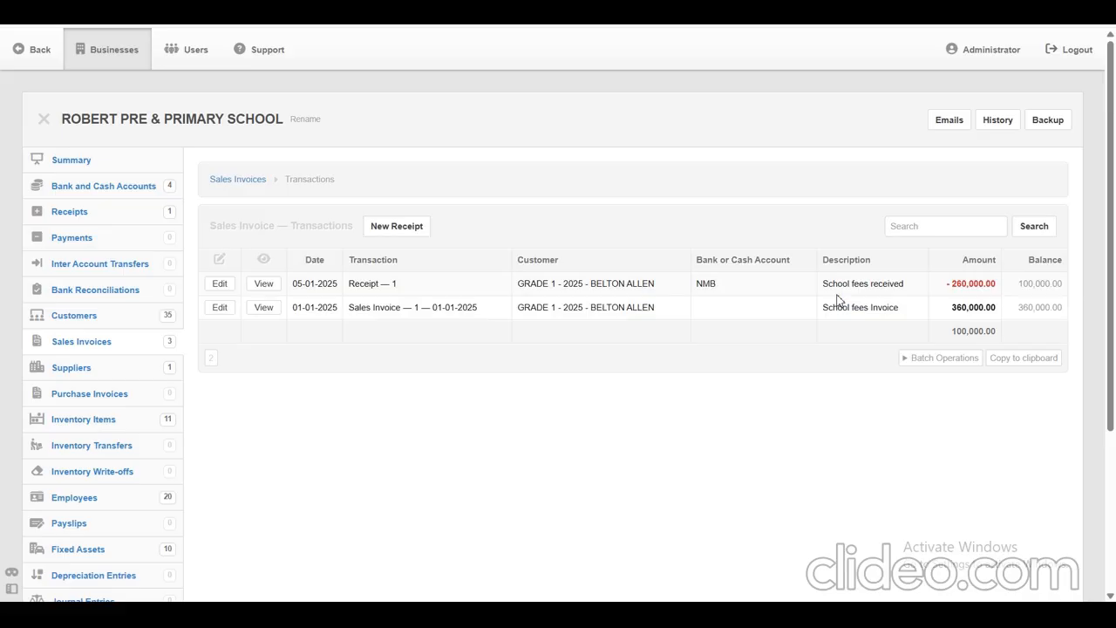
pyautogui.click(413, 230)
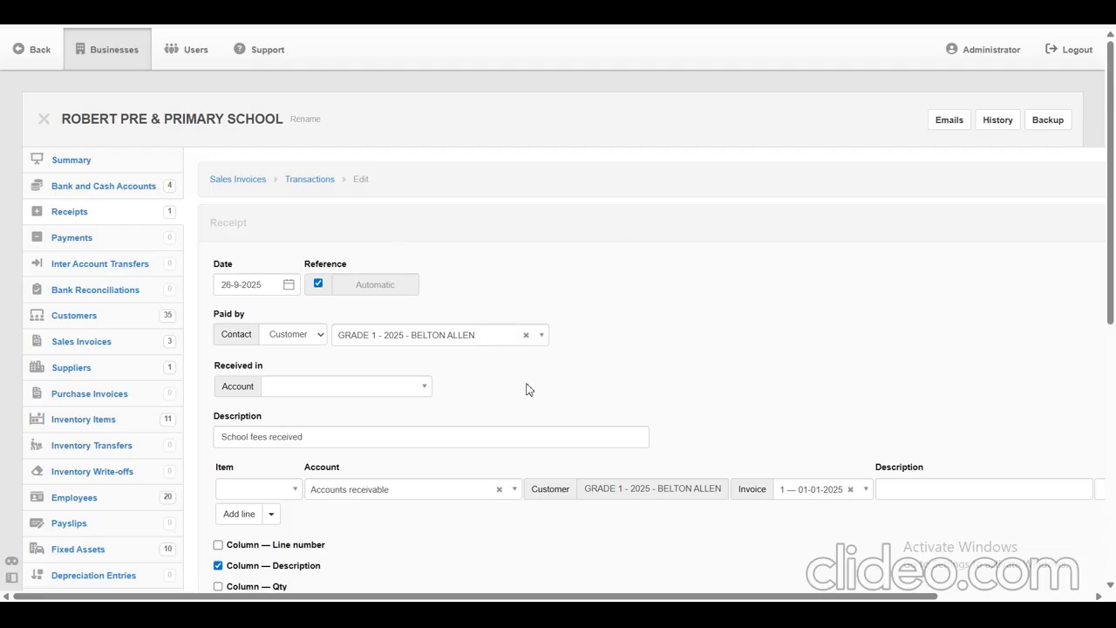
pyautogui.click(262, 284)
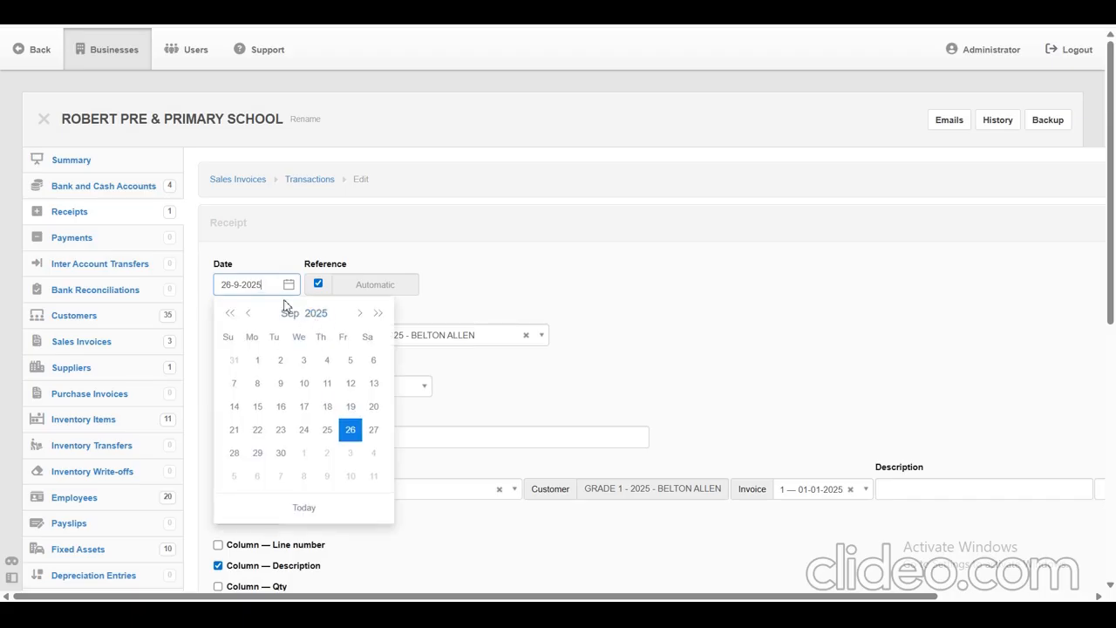
pyautogui.click(288, 315)
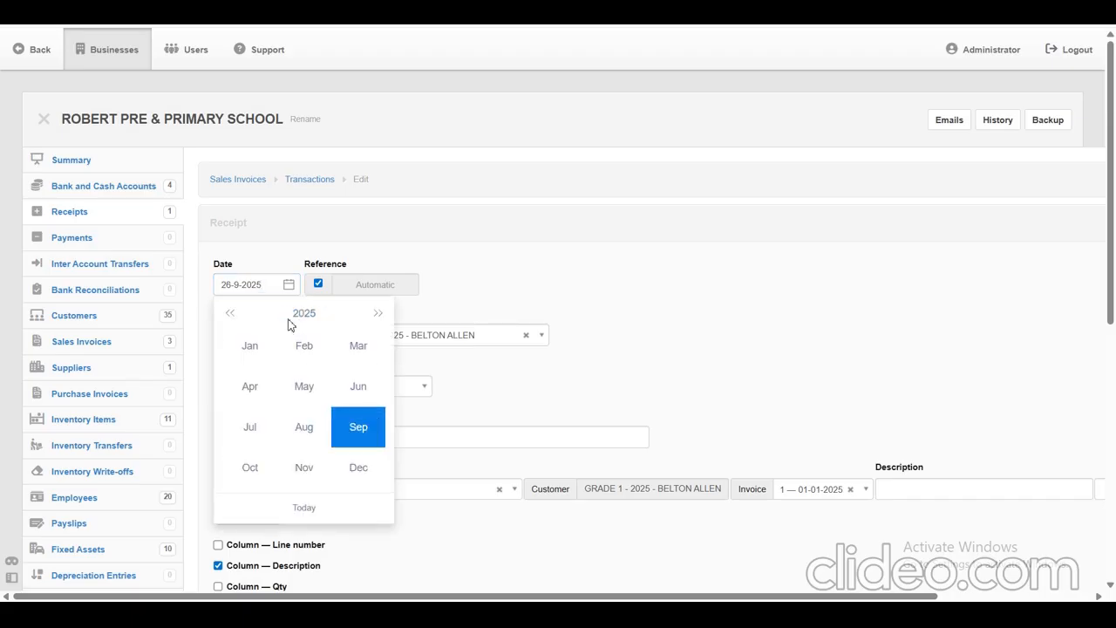
pyautogui.click(249, 356)
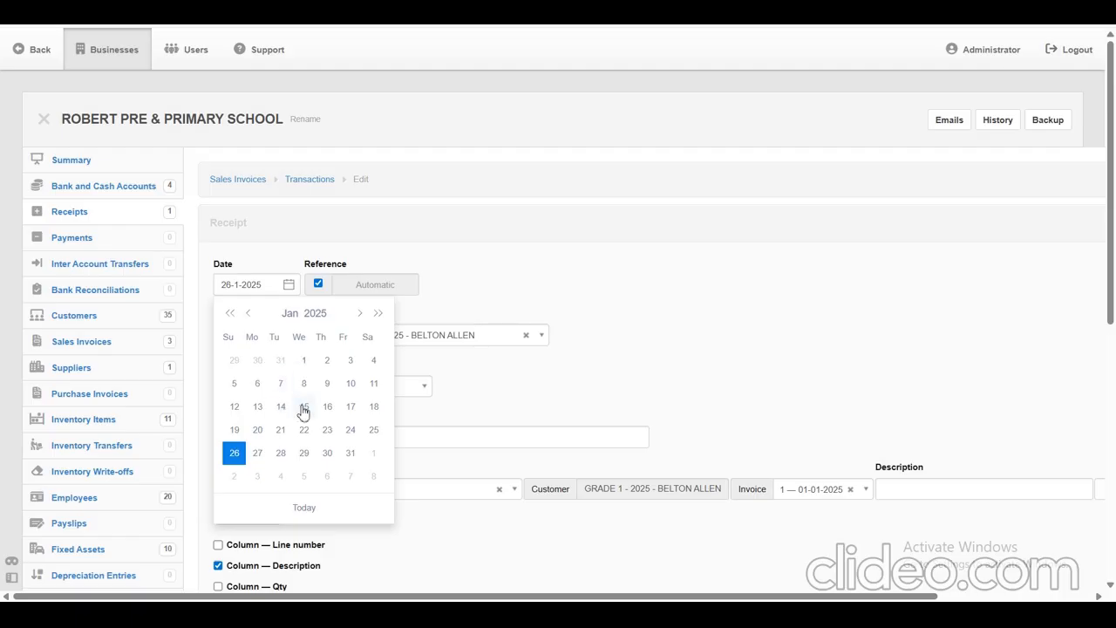
pyautogui.click(327, 430)
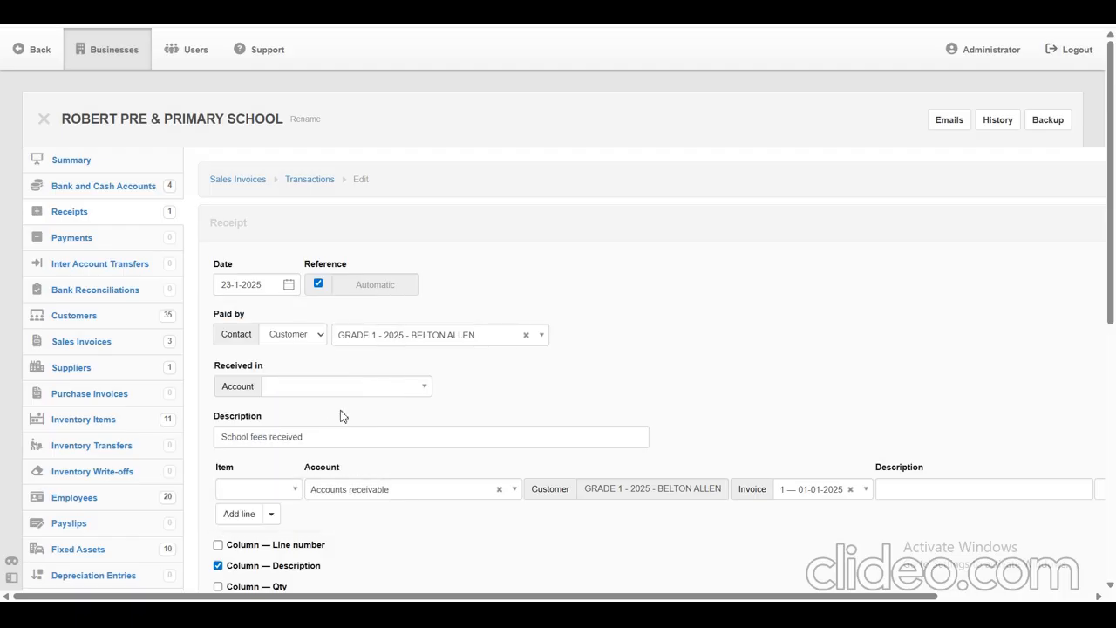
# Set the receipt to be received in the CRDB account with a line amount of 75000.
pyautogui.click(403, 387)
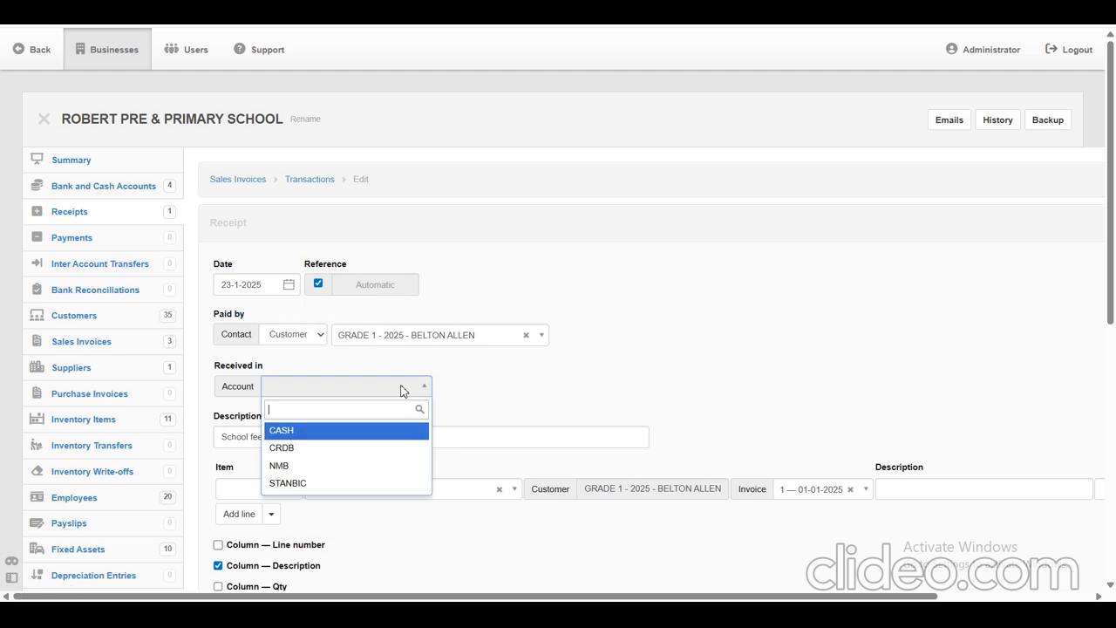
pyautogui.click(327, 450)
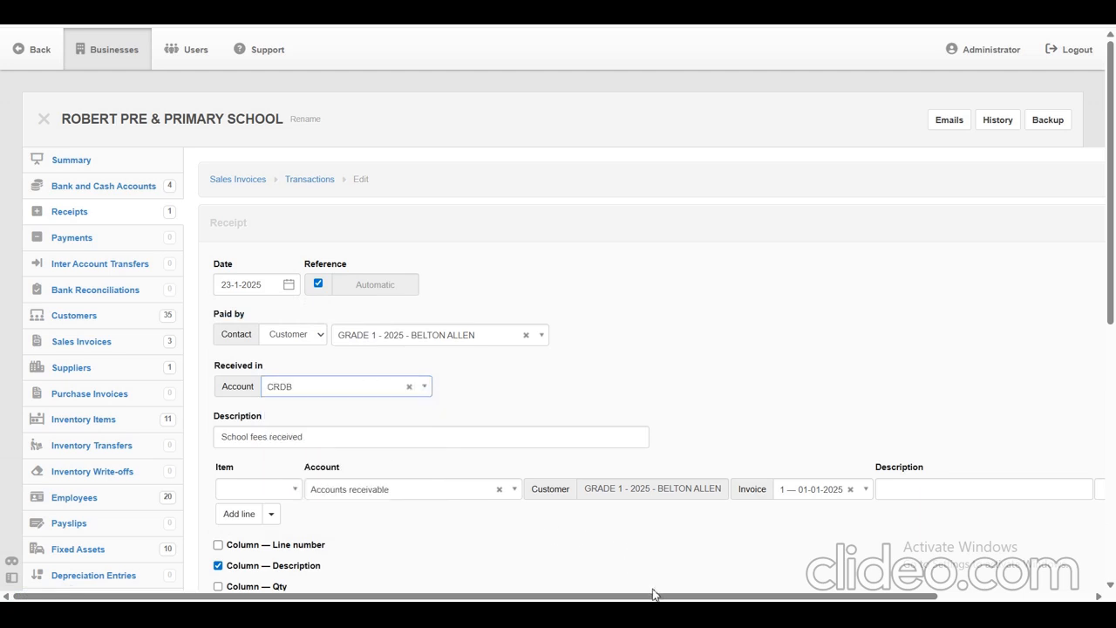
pyautogui.moveTo(666, 598); pyautogui.dragTo(928, 591)
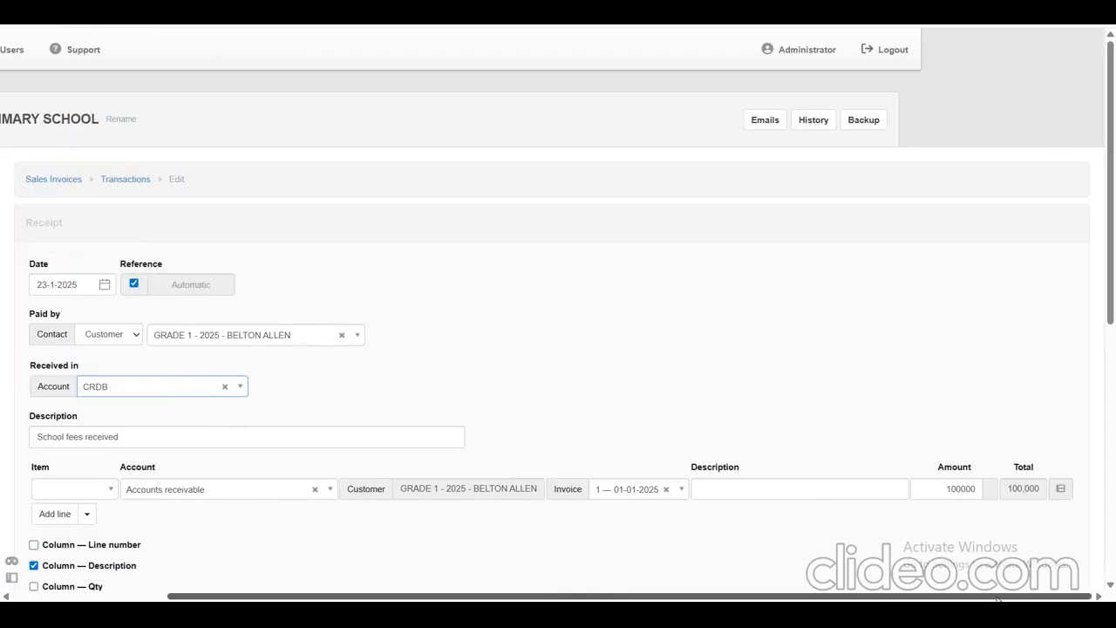
pyautogui.click(979, 491)
pyautogui.moveTo(979, 491); pyautogui.dragTo(938, 491)
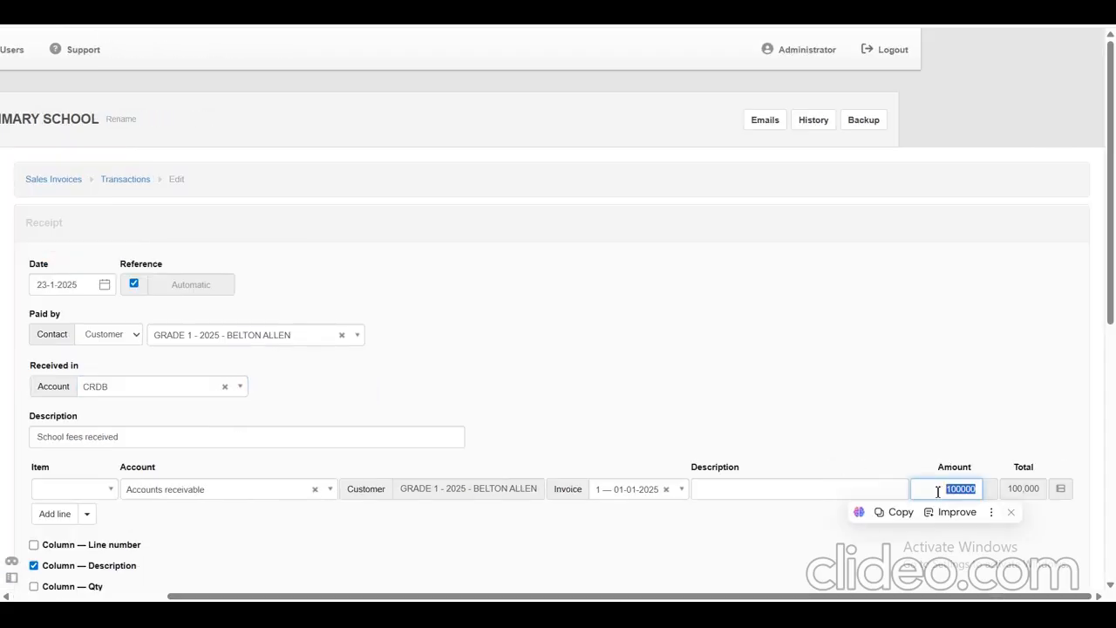
pyautogui.write('75000')
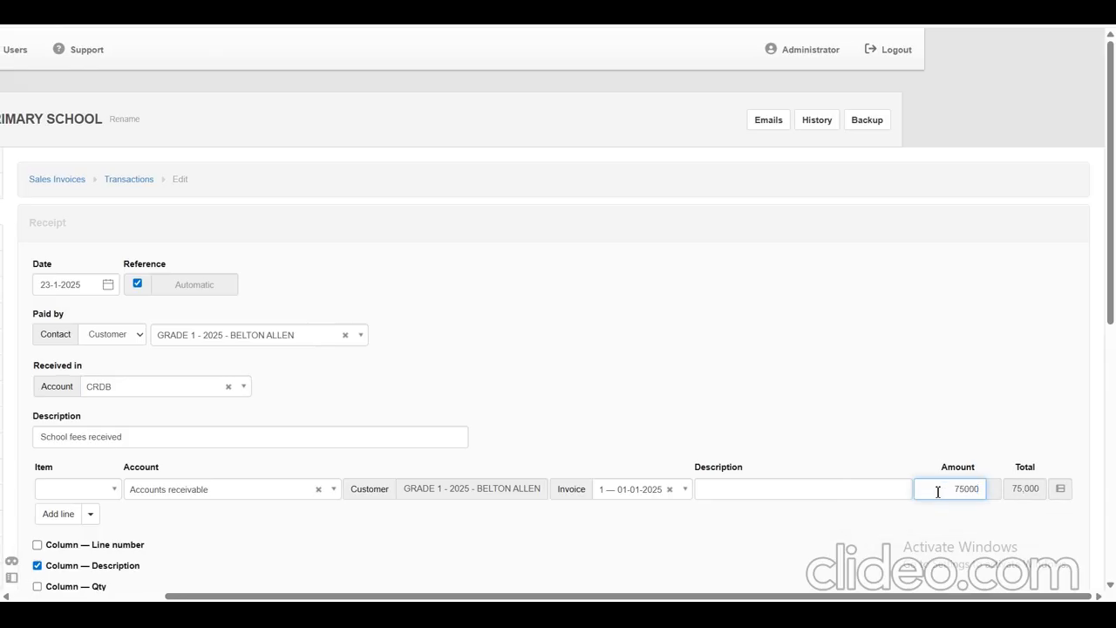
pyautogui.click(738, 538)
# Create the CRDB school fees receipt, keeping the remaining column, theme, title and footer options at their defaults.
pyautogui.hscroll(-4, 738, 538)
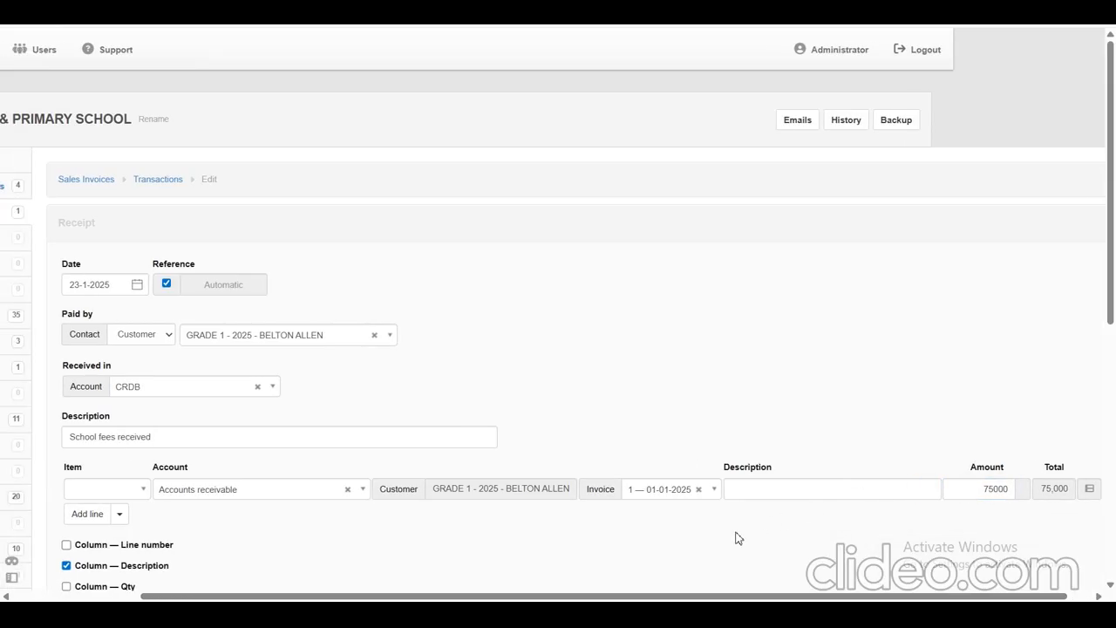
pyautogui.scroll(-1, 738, 538)
pyautogui.scroll(-5, 738, 538)
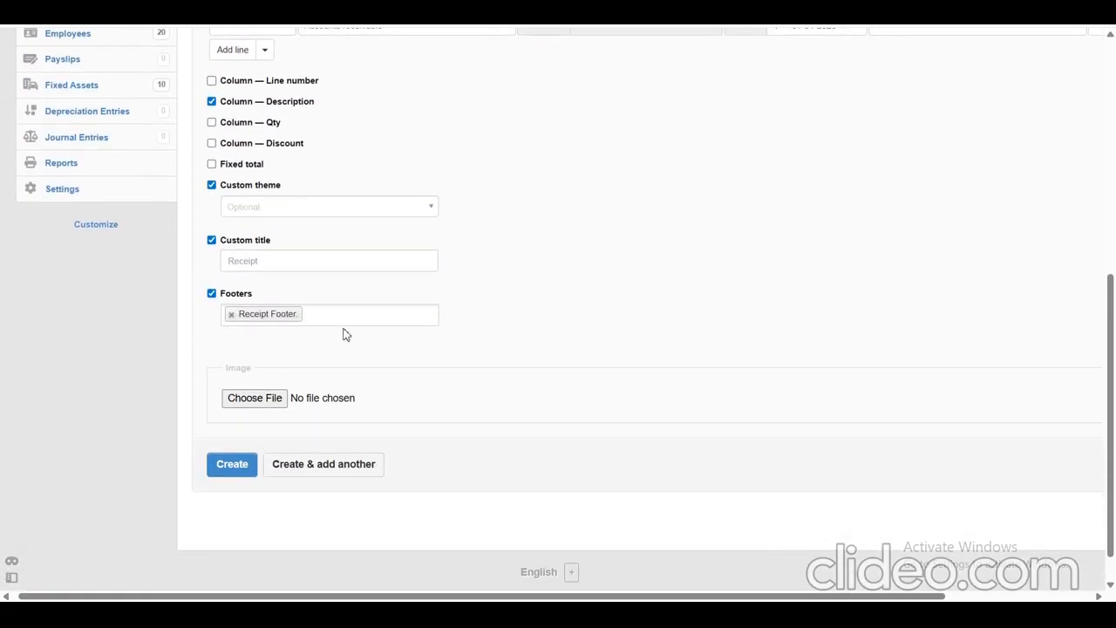
pyautogui.click(230, 459)
pyautogui.click(232, 467)
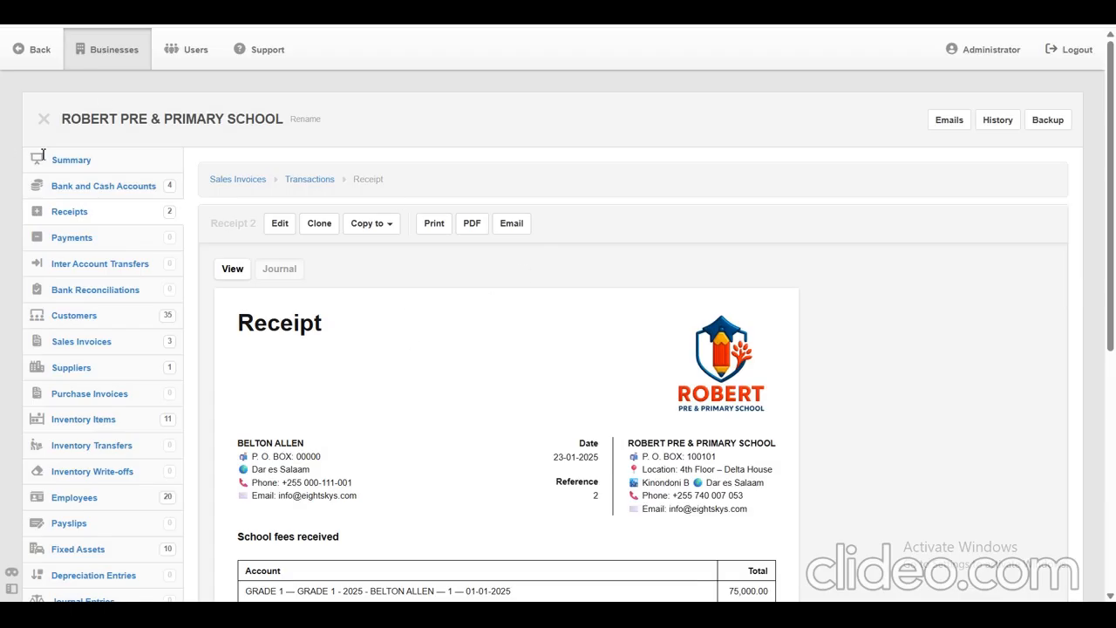
# Open the business summary and examine the NMB and CRDB bank balances, the school fees balances, and the profit and loss figures.
pyautogui.moveTo(5, 156); pyautogui.dragTo(99, 158)
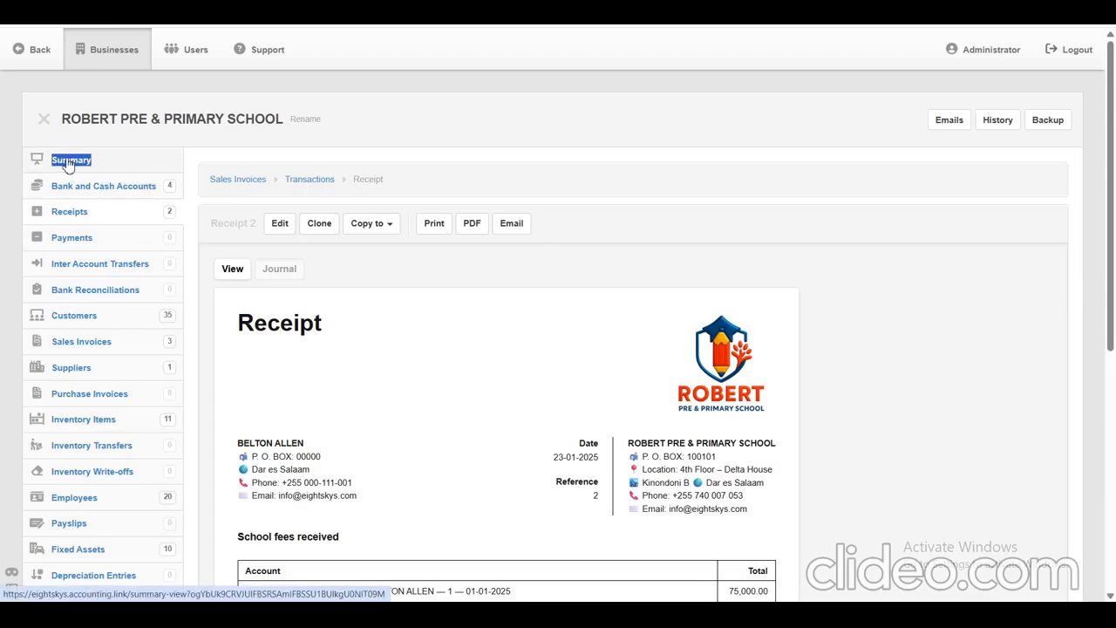
pyautogui.click(67, 165)
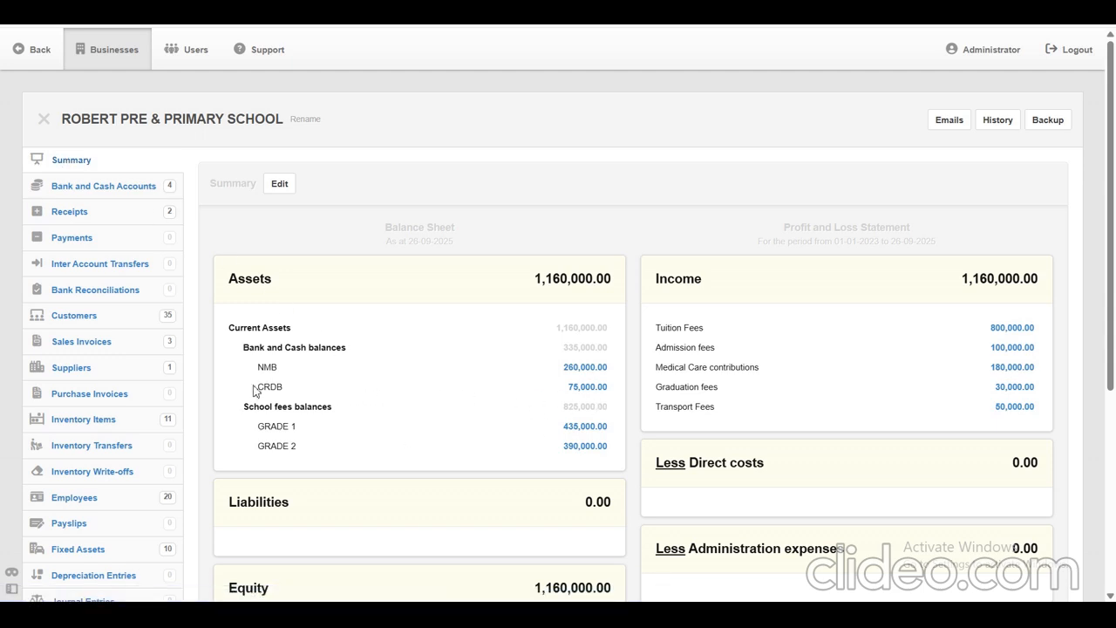
pyautogui.moveTo(255, 390); pyautogui.dragTo(562, 368)
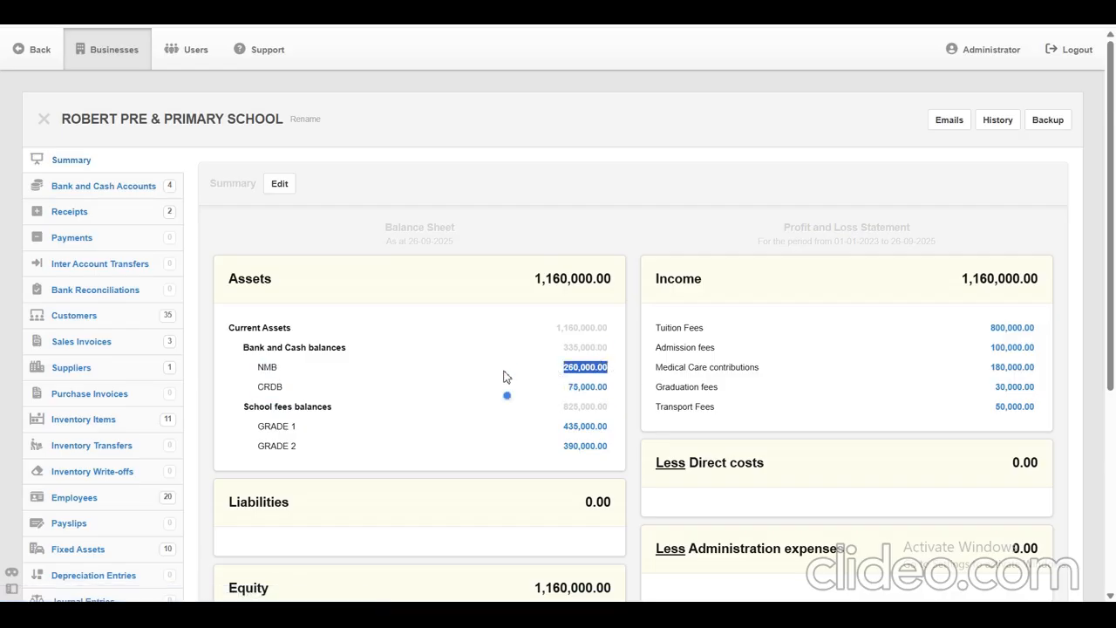
pyautogui.click(260, 371)
pyautogui.moveTo(260, 370)
pyautogui.mouseDown()
pyautogui.moveTo(378, 381)
pyautogui.moveTo(570, 374)
pyautogui.moveTo(620, 389)
pyautogui.moveTo(605, 391)
pyautogui.moveTo(611, 413)
pyautogui.mouseUp()
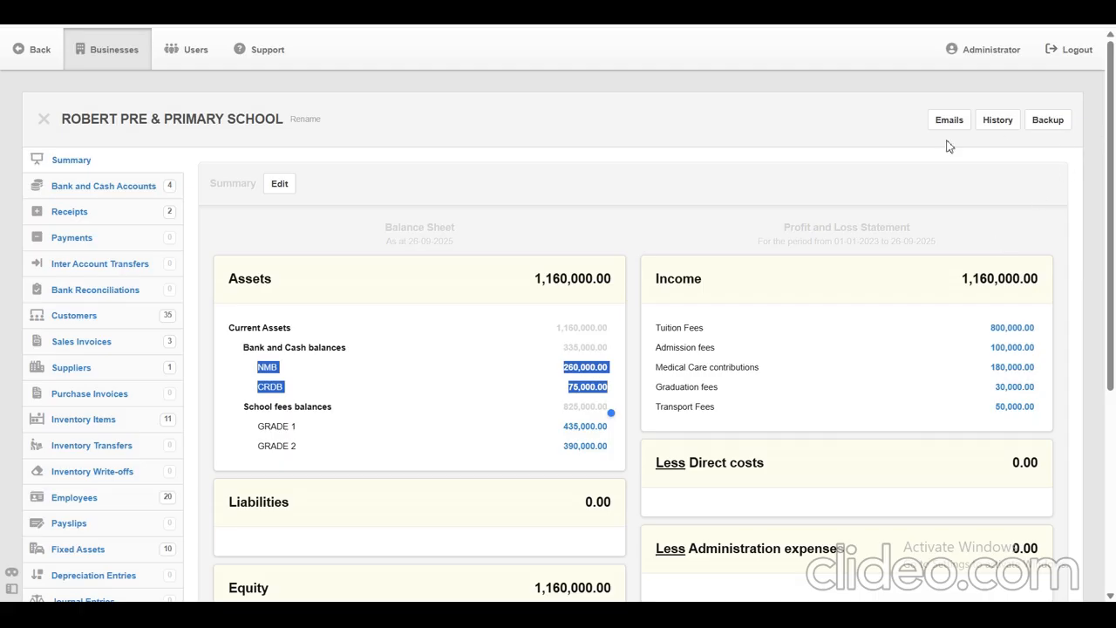
pyautogui.click(699, 159)
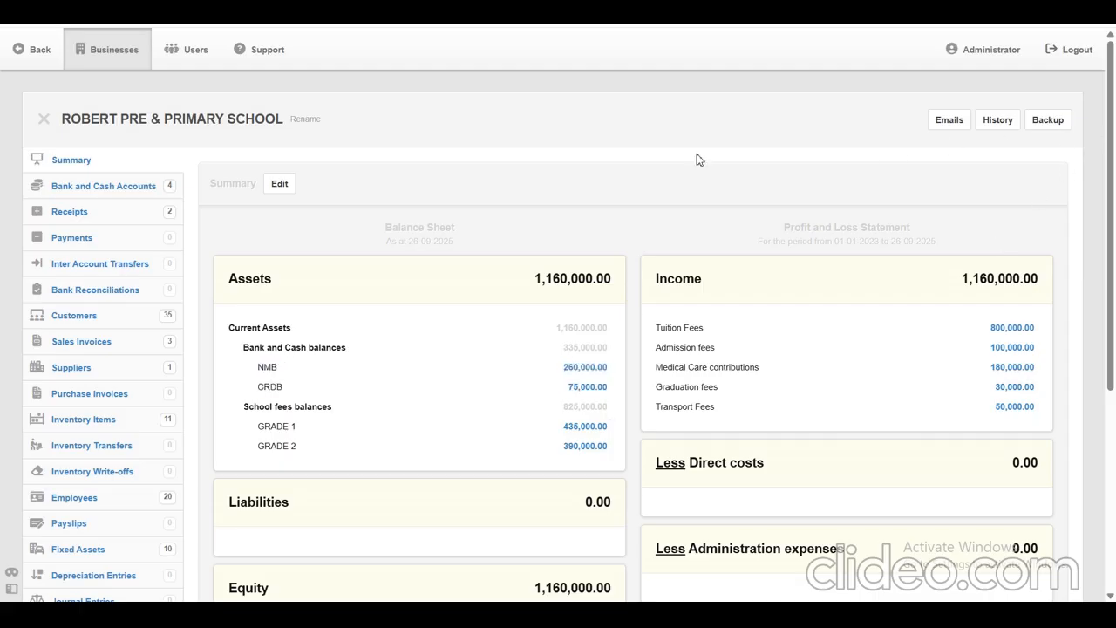
pyautogui.scroll(-3, 697, 160)
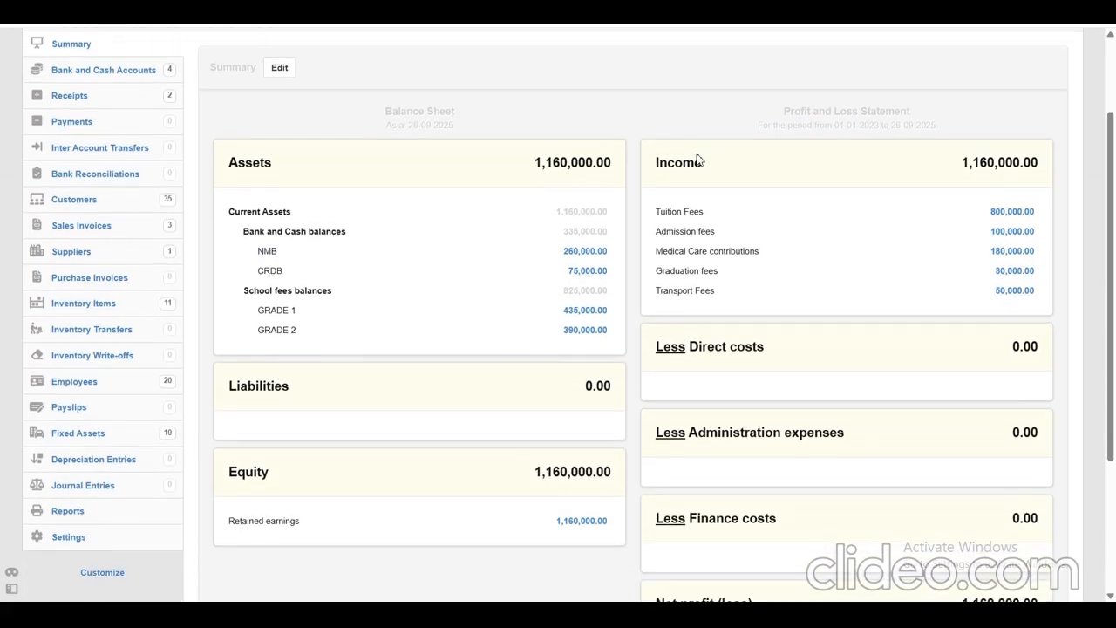
pyautogui.scroll(-1, 699, 160)
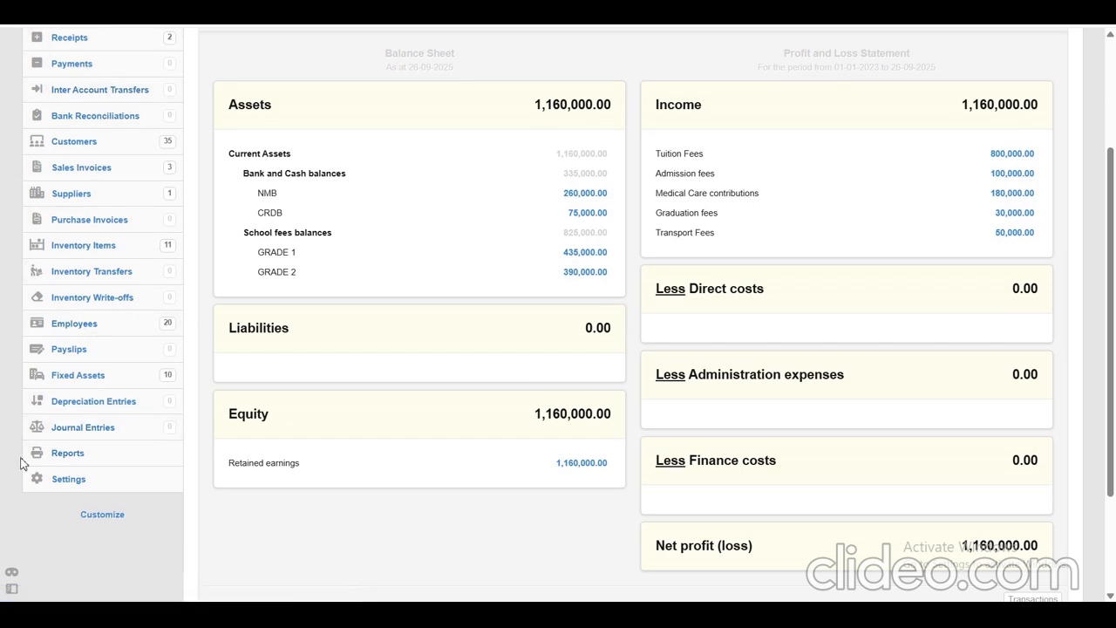
# Open the Customer Summary list from the business's customer reports.
pyautogui.doubleClick(70, 453)
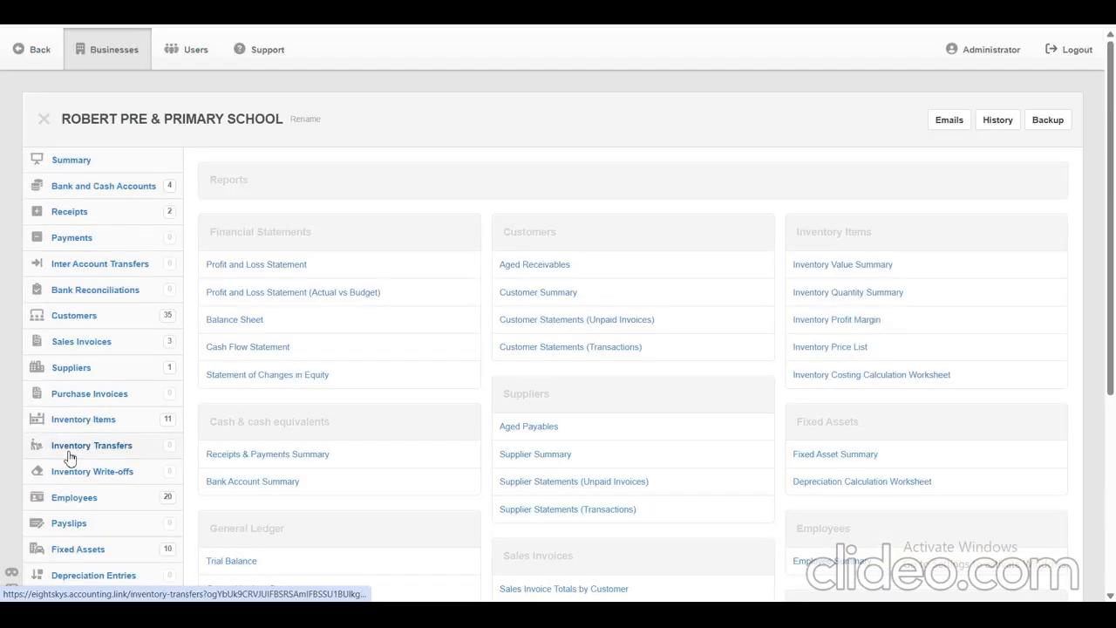
pyautogui.moveTo(1112, 113); pyautogui.dragTo(1111, 200)
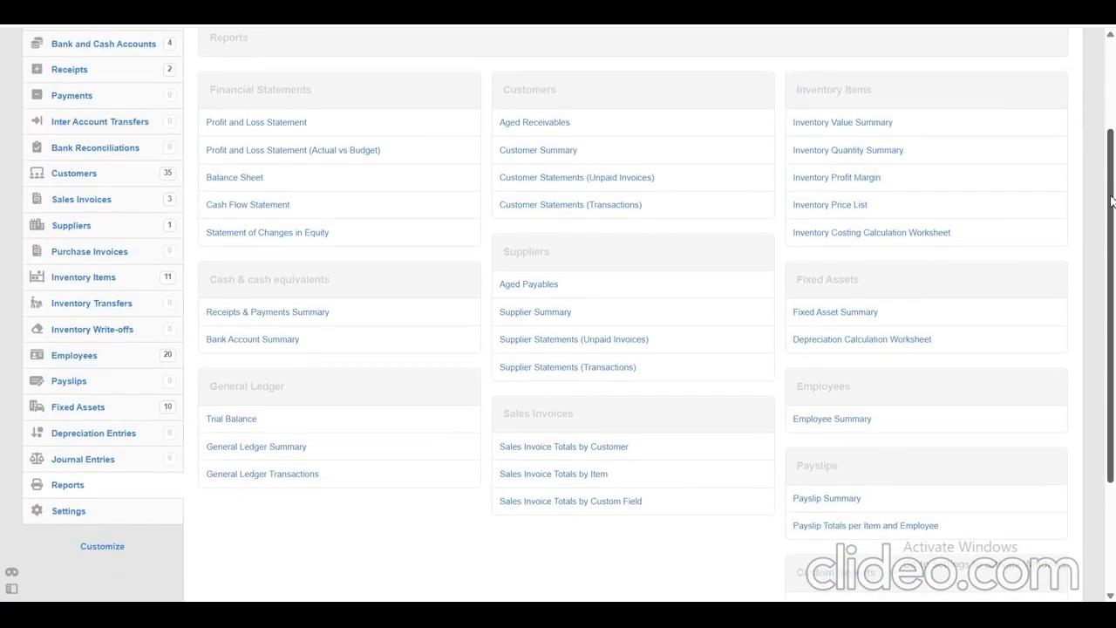
pyautogui.moveTo(1111, 200); pyautogui.dragTo(1111, 173)
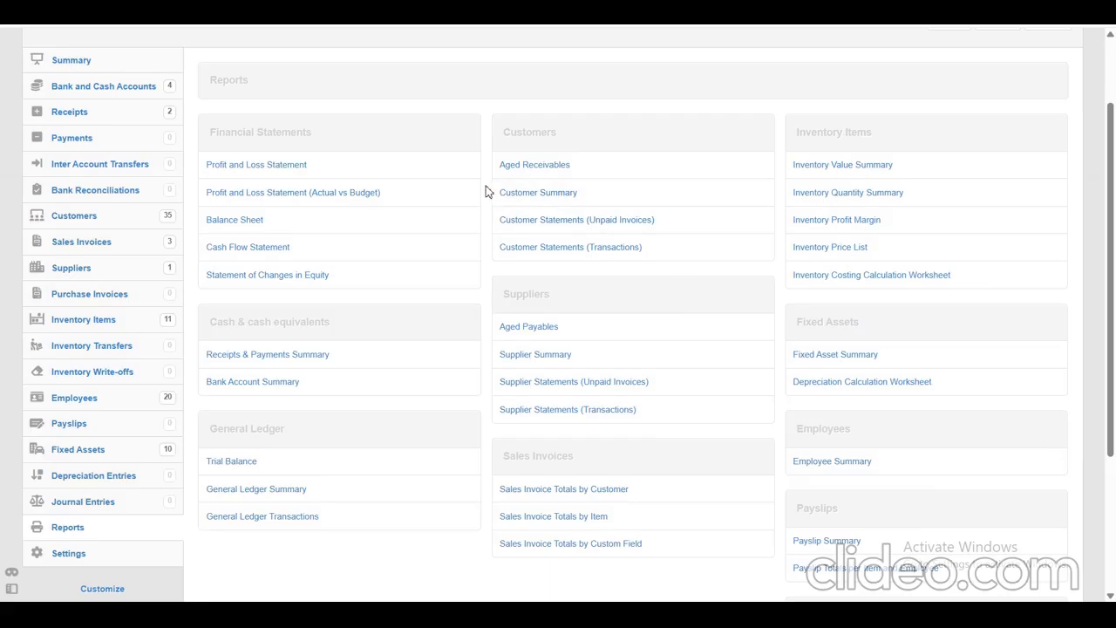
pyautogui.moveTo(485, 199); pyautogui.dragTo(524, 194)
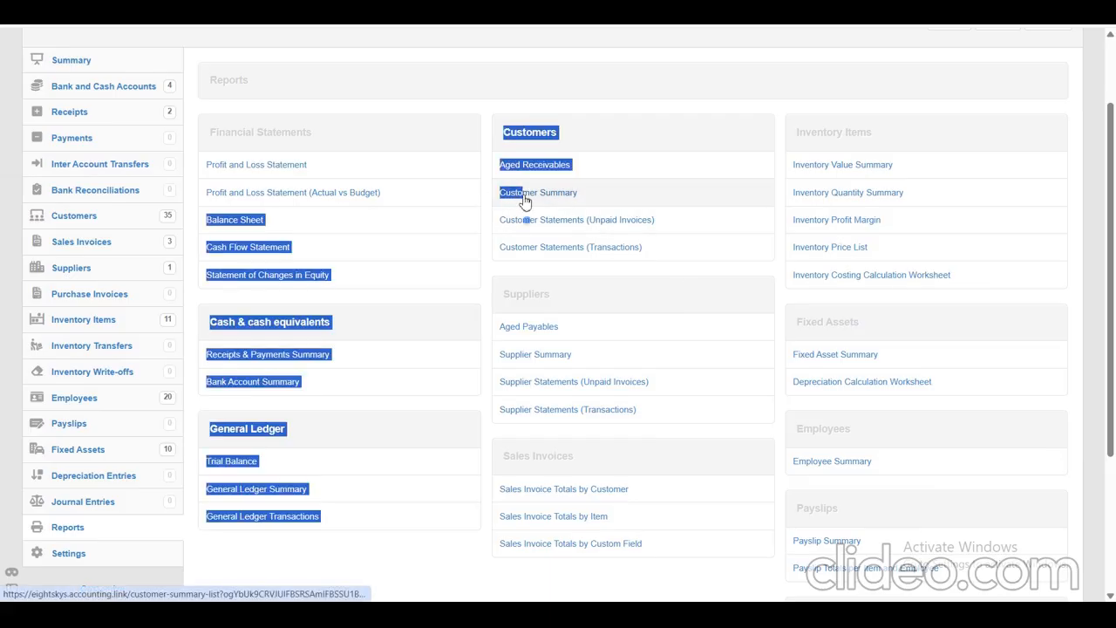
pyautogui.click(509, 73)
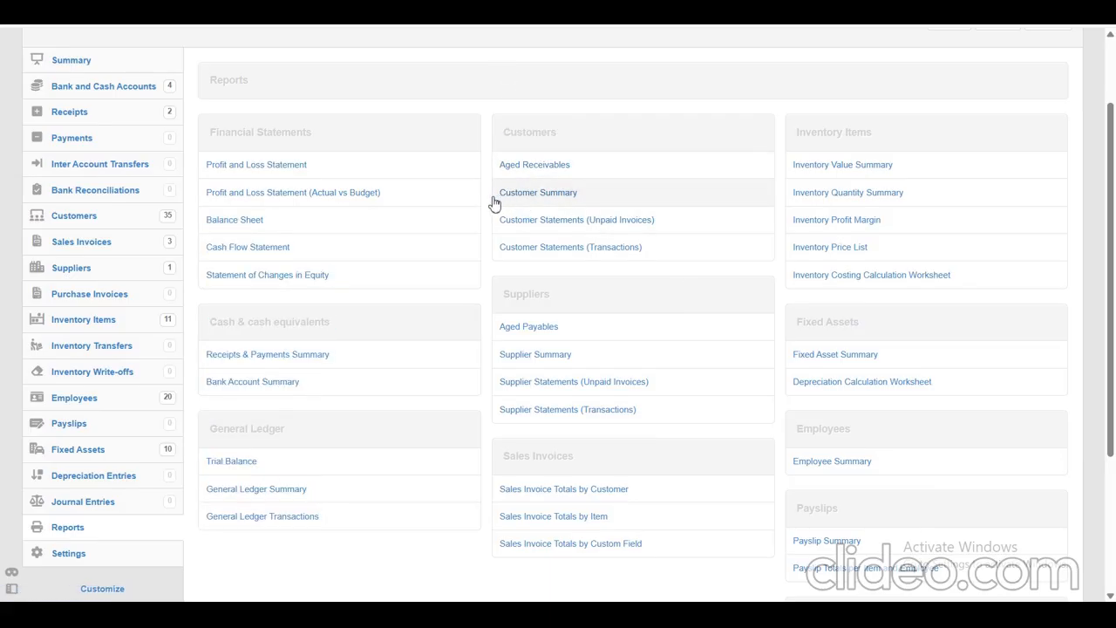
pyautogui.moveTo(503, 199); pyautogui.dragTo(573, 200)
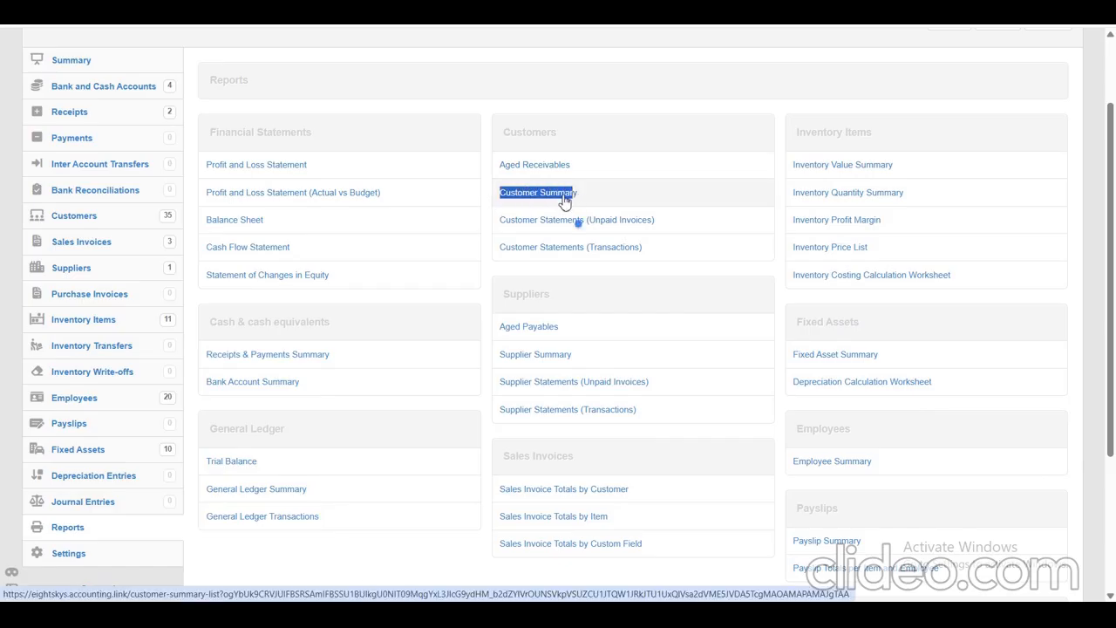
pyautogui.click(564, 202)
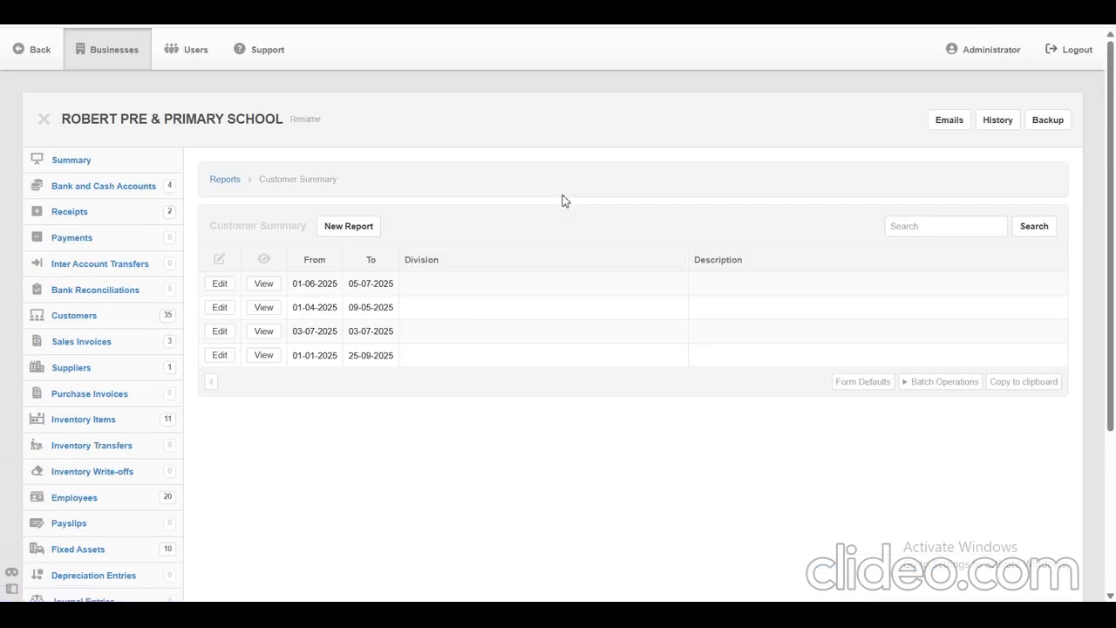
# Start a new customer summary report with its period beginning on 1-1-2025.
pyautogui.click(350, 229)
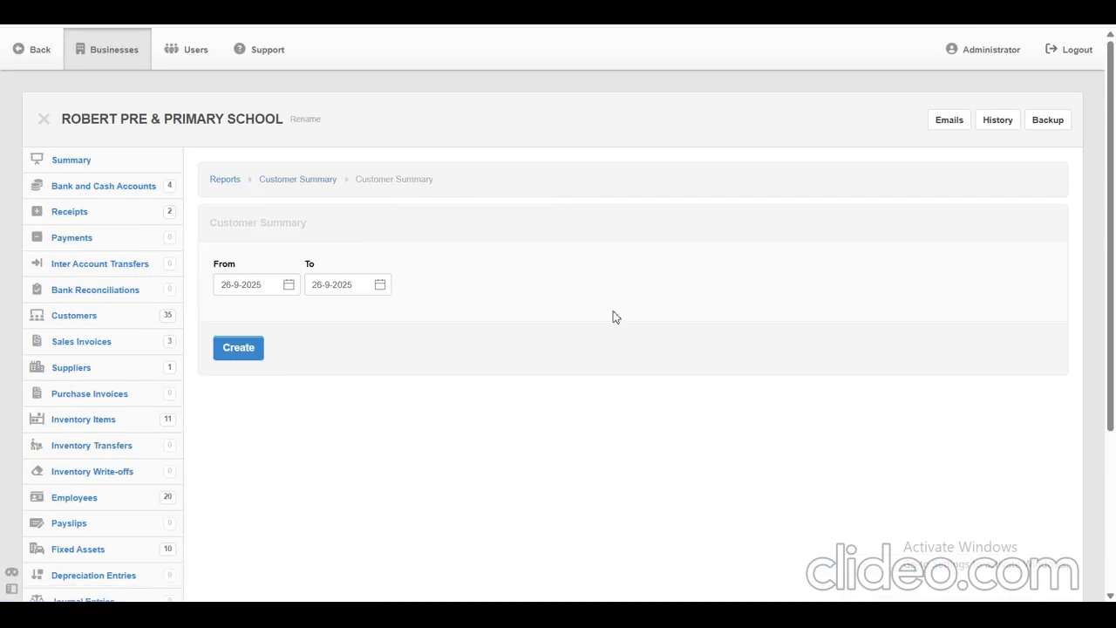
pyautogui.click(282, 281)
pyautogui.click(513, 316)
pyautogui.click(269, 284)
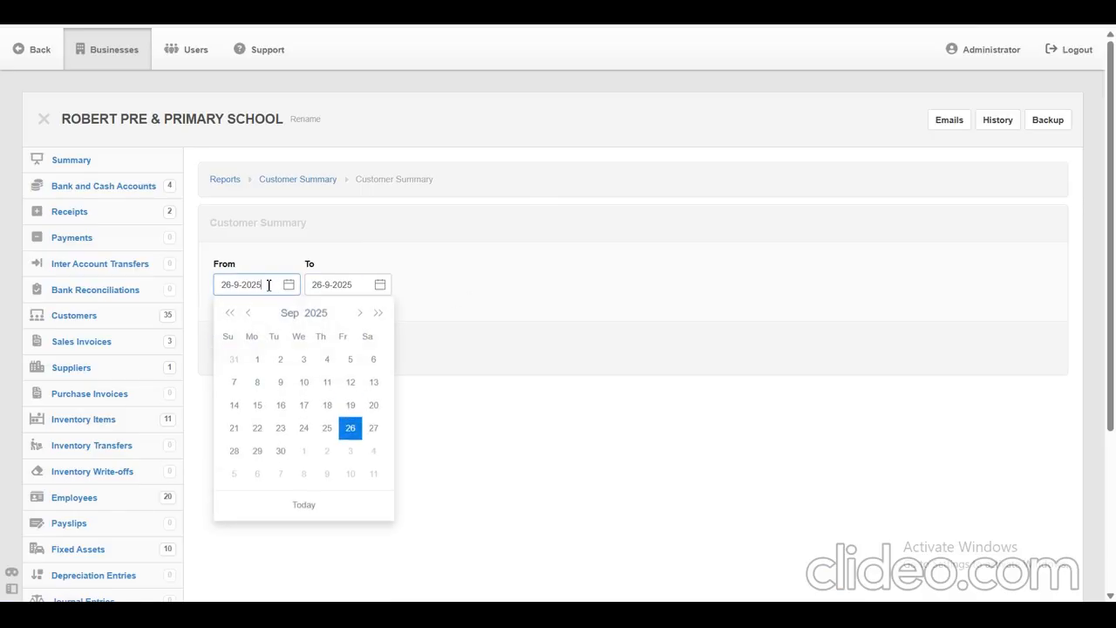
pyautogui.click(286, 313)
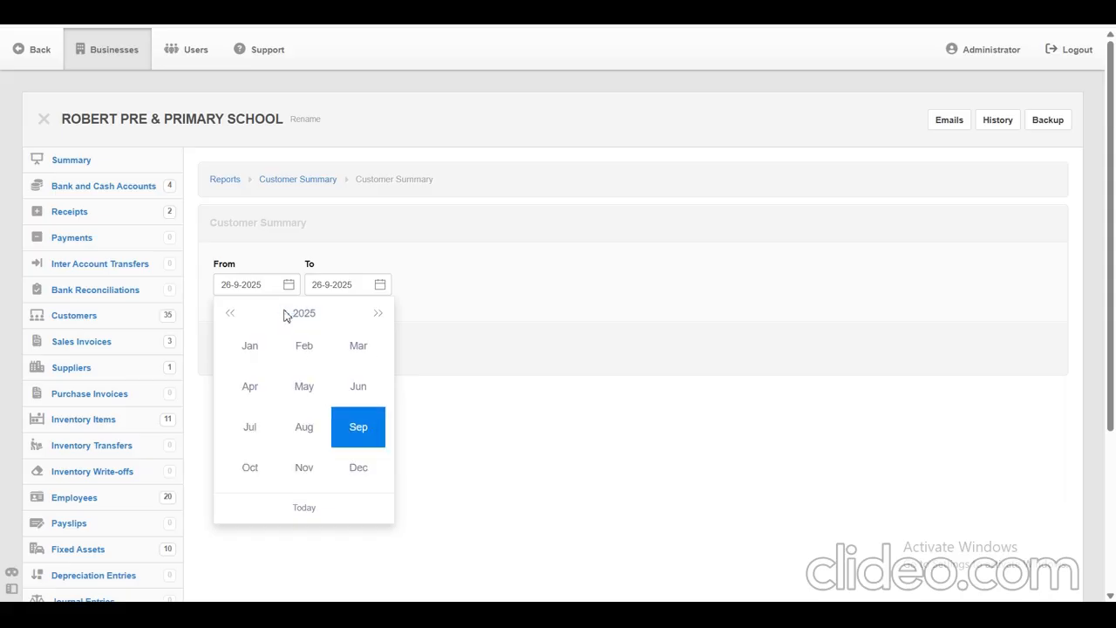
pyautogui.click(252, 347)
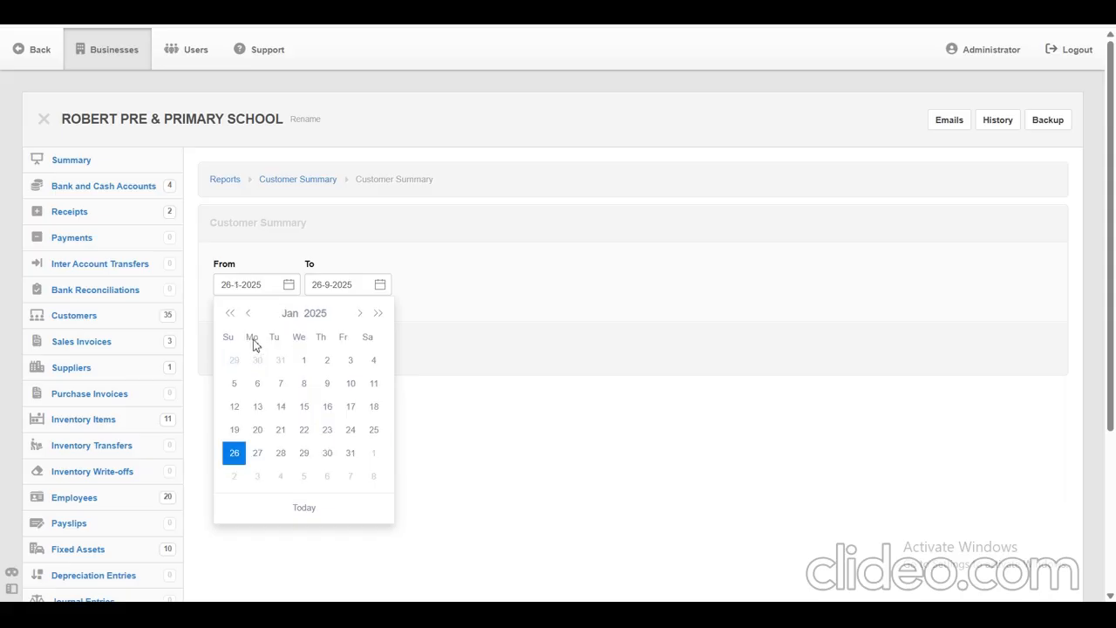
pyautogui.click(303, 362)
# Create the customer summary with 26-9-2025 kept as the end date, and examine each student's invoices, receipts and closing balance.
pyautogui.click(341, 288)
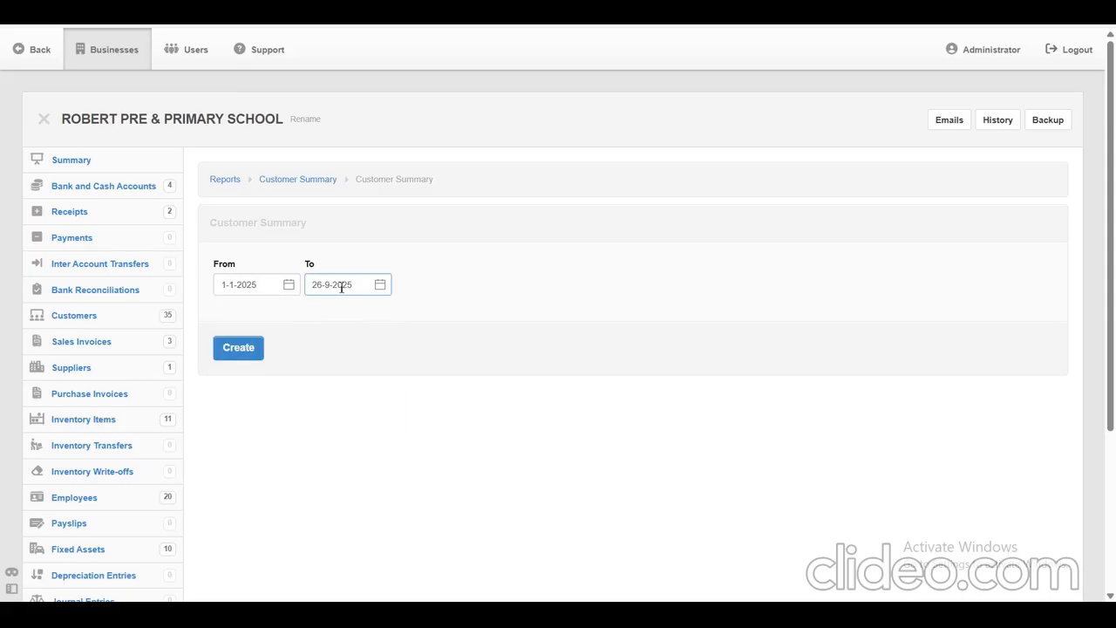
pyautogui.click(236, 355)
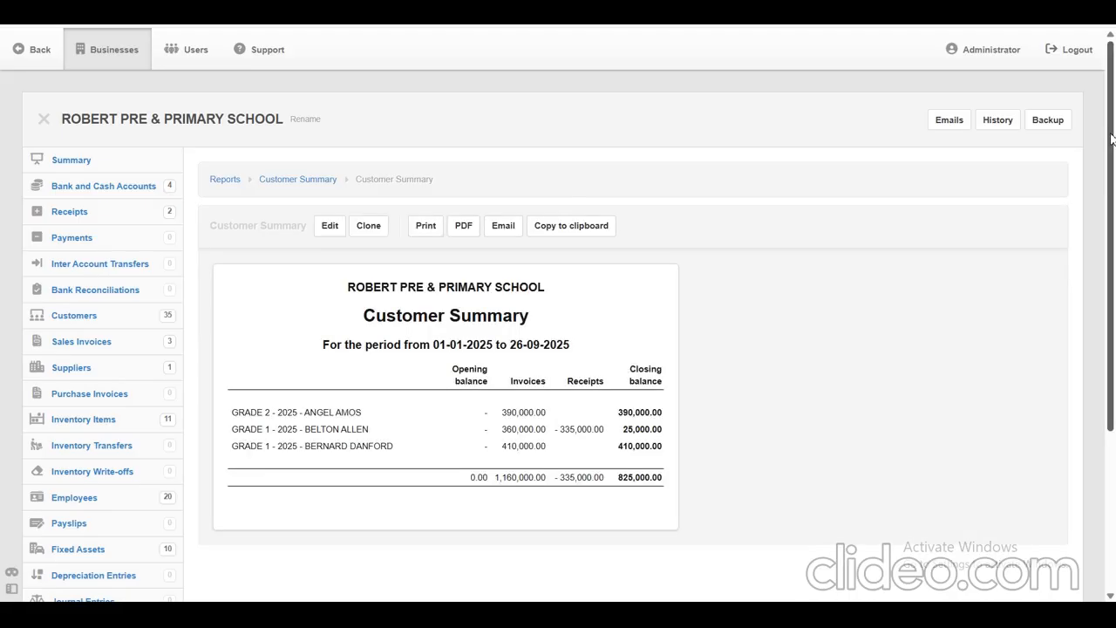
pyautogui.scroll(-2, 1112, 139)
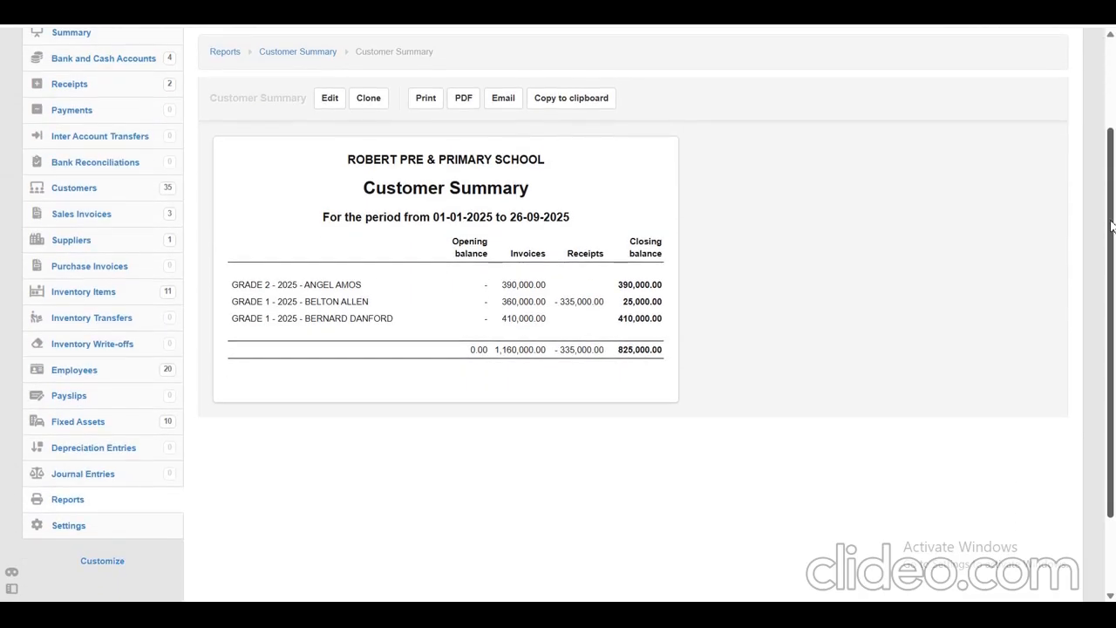
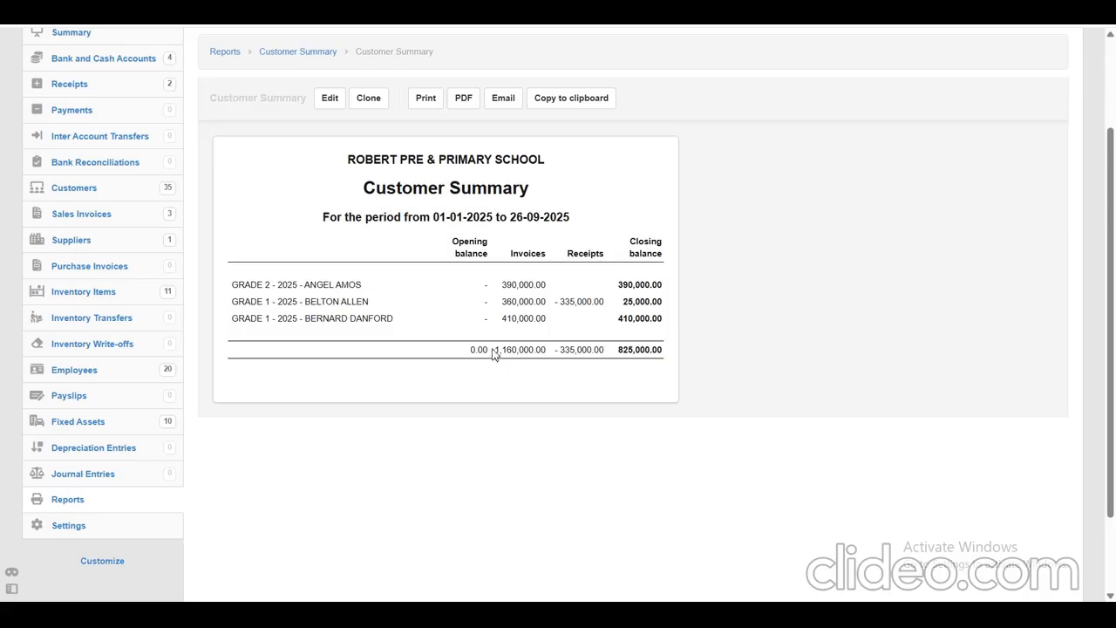
# Examine the invoices, receipts and closing balance totals in the customer summary report.
pyautogui.moveTo(493, 349); pyautogui.dragTo(547, 351)
pyautogui.click(688, 353)
pyautogui.moveTo(557, 350); pyautogui.dragTo(667, 358)
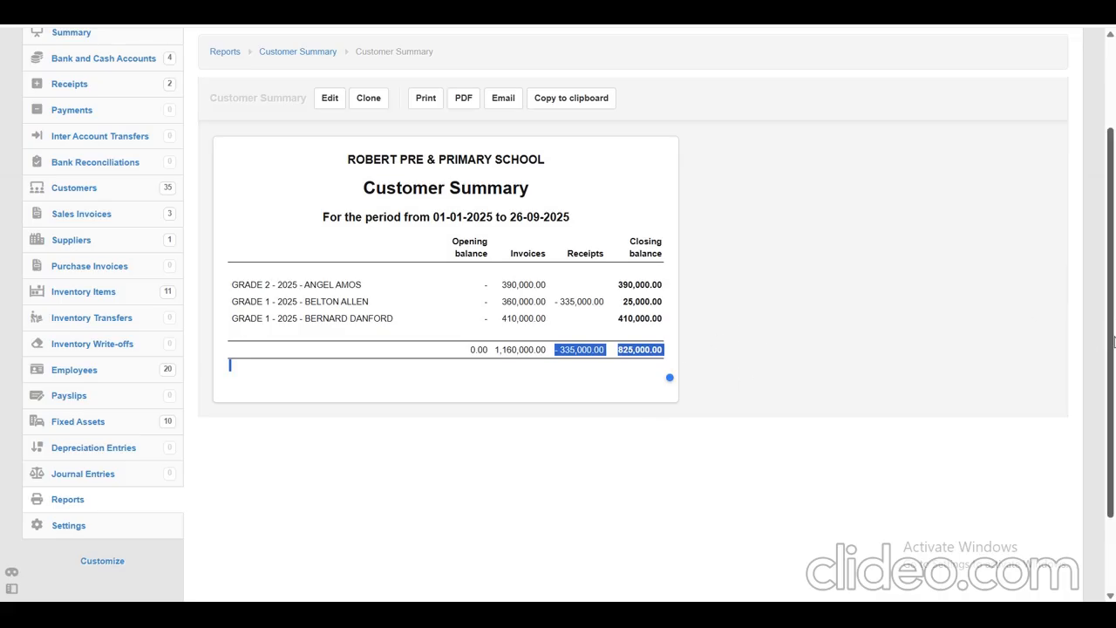
pyautogui.scroll(1, 1113, 343)
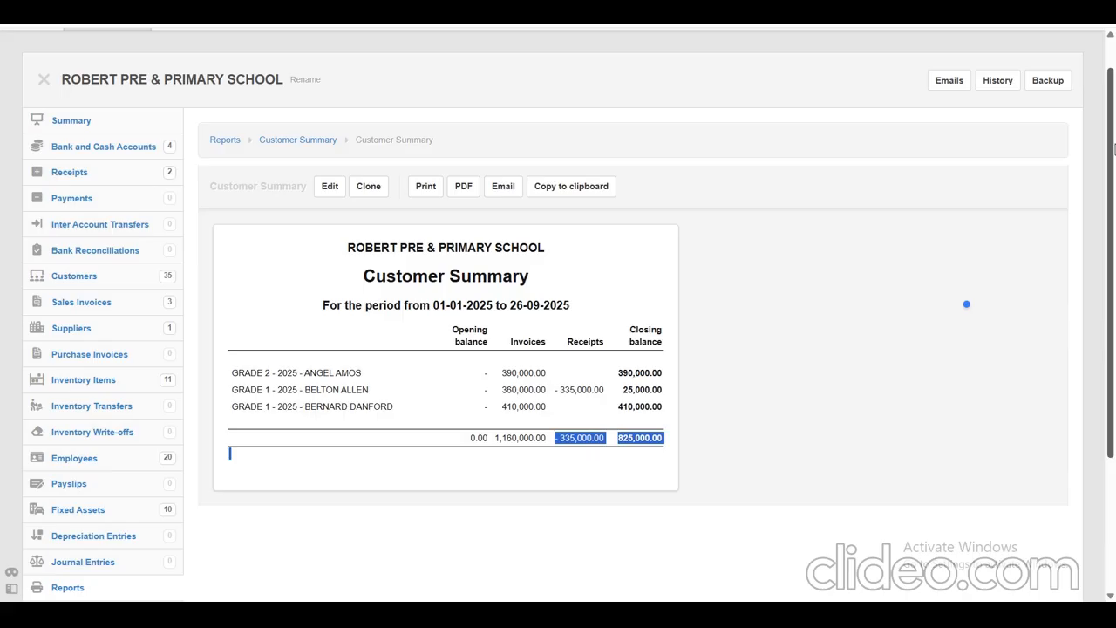
# Open the Customer Statements (Transactions) list from the business's customer reports.
pyautogui.scroll(-2, 1112, 157)
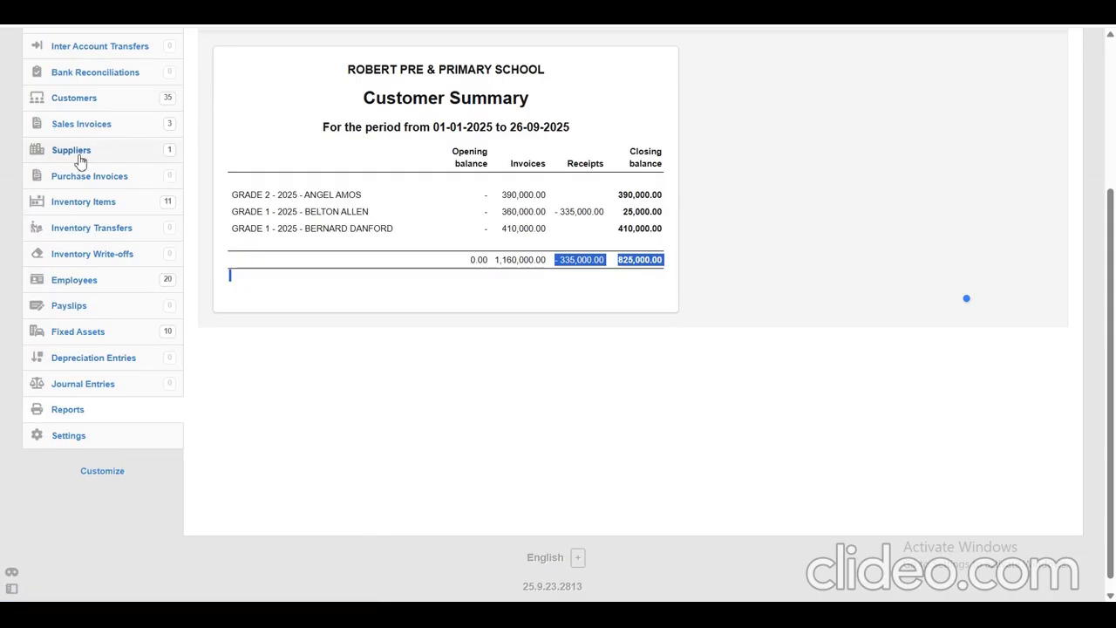
pyautogui.moveTo(12, 416); pyautogui.dragTo(91, 410)
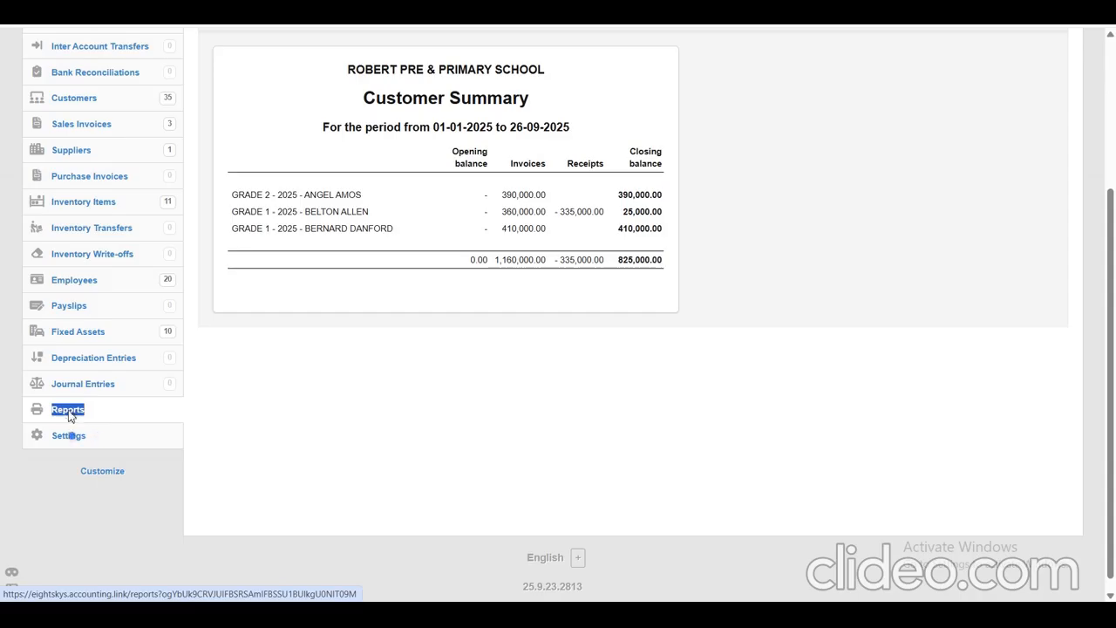
pyautogui.click(70, 415)
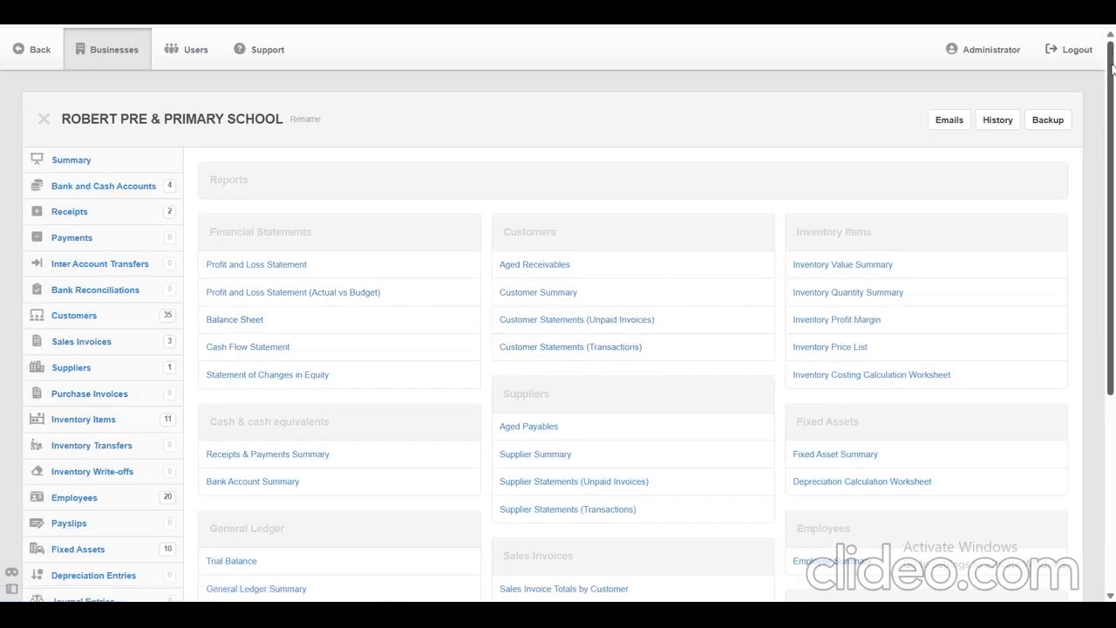
pyautogui.moveTo(1113, 79); pyautogui.dragTo(1113, 129)
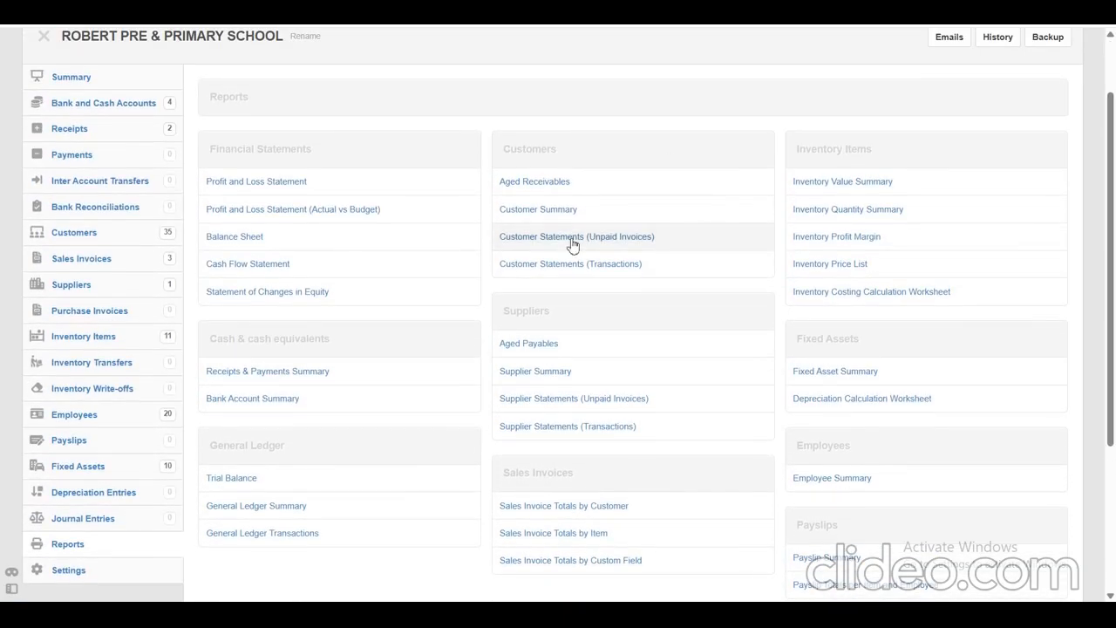
pyautogui.moveTo(486, 268); pyautogui.dragTo(503, 262)
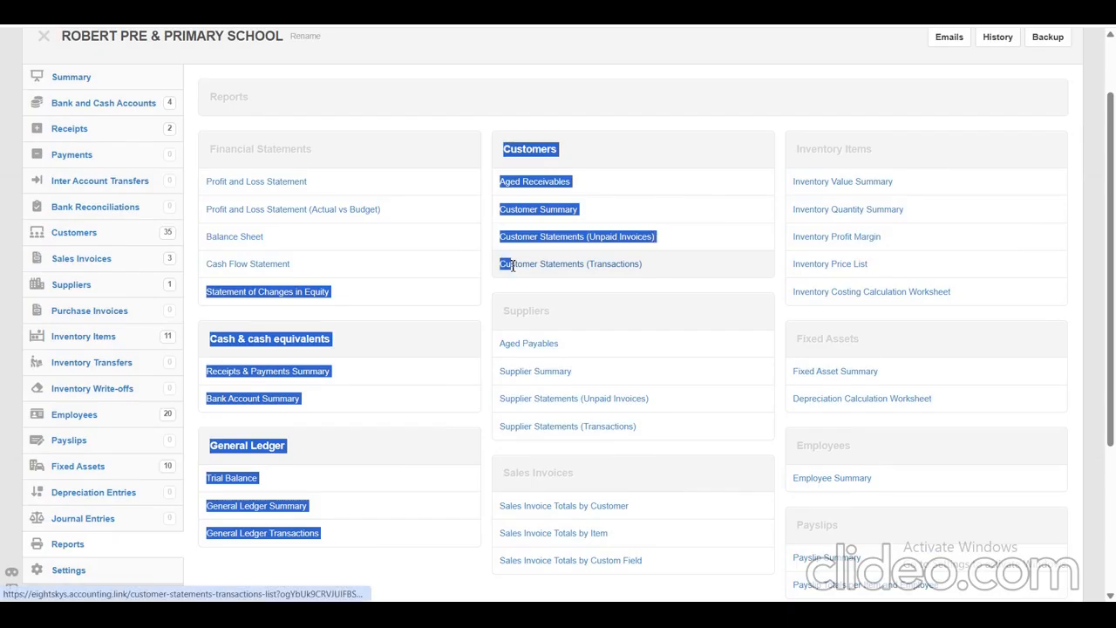
pyautogui.click(659, 100)
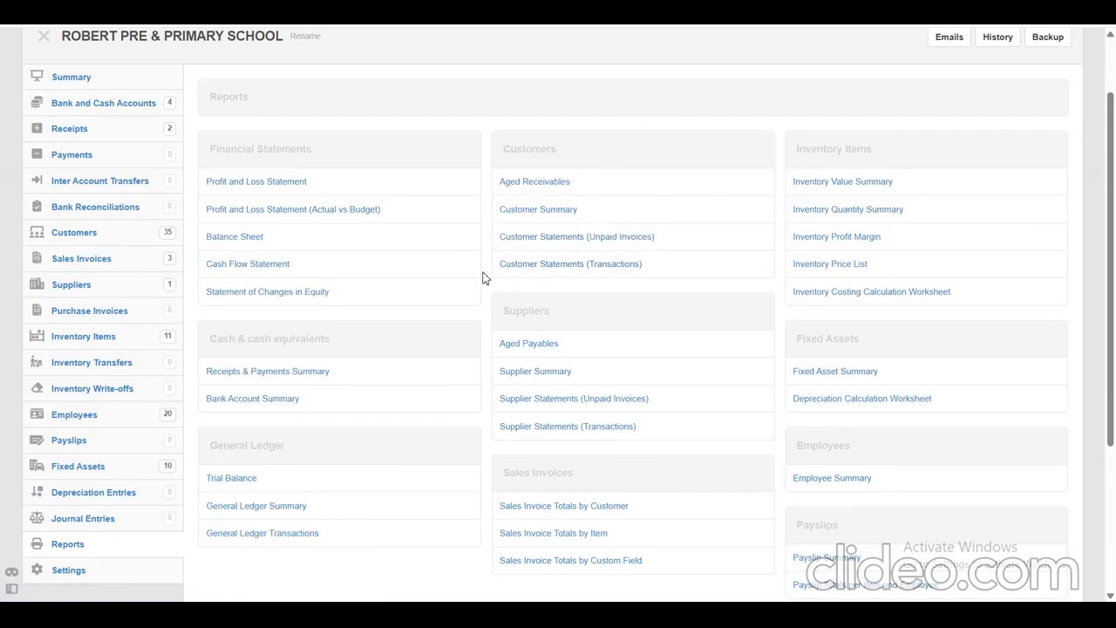
pyautogui.moveTo(506, 271); pyautogui.dragTo(643, 279)
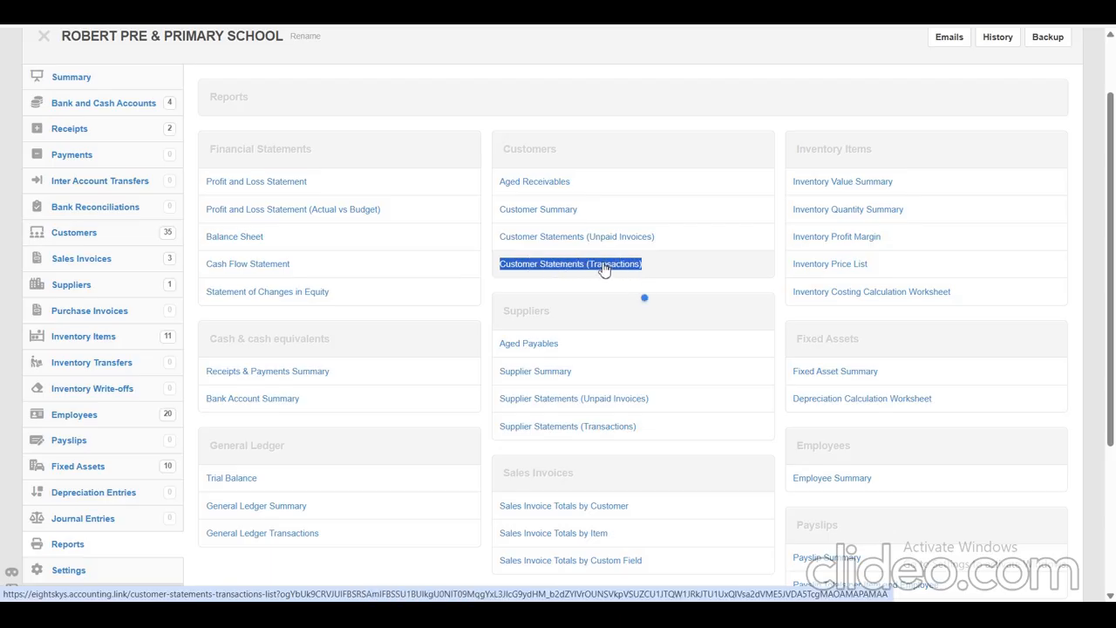
pyautogui.click(605, 269)
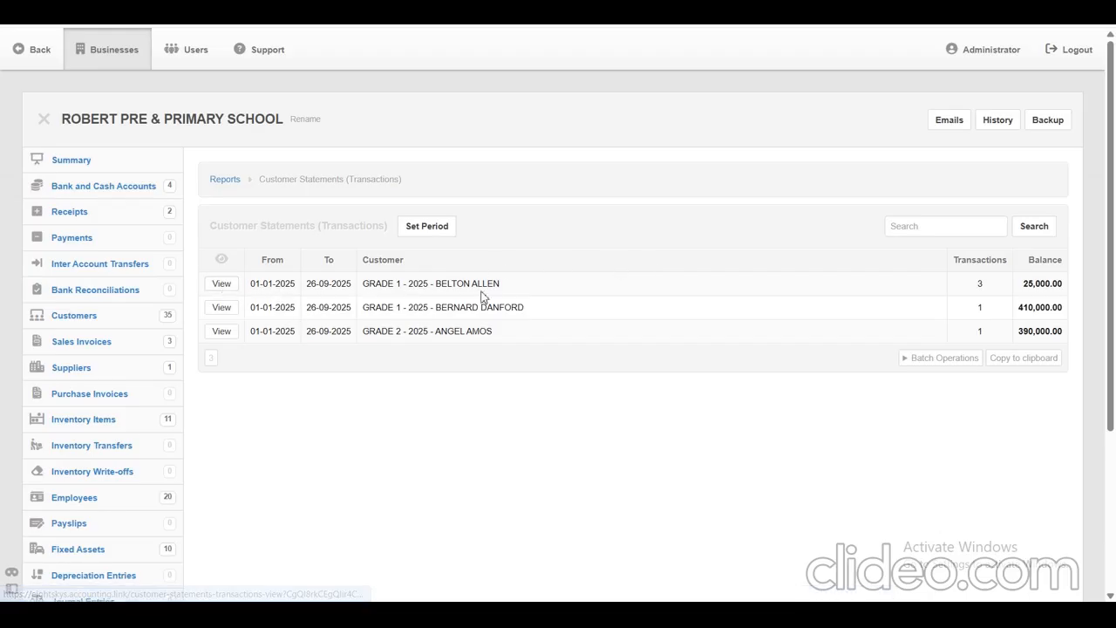
# View the transactions statement of the first GRADE 1 student in the list.
pyautogui.moveTo(497, 282); pyautogui.dragTo(431, 281)
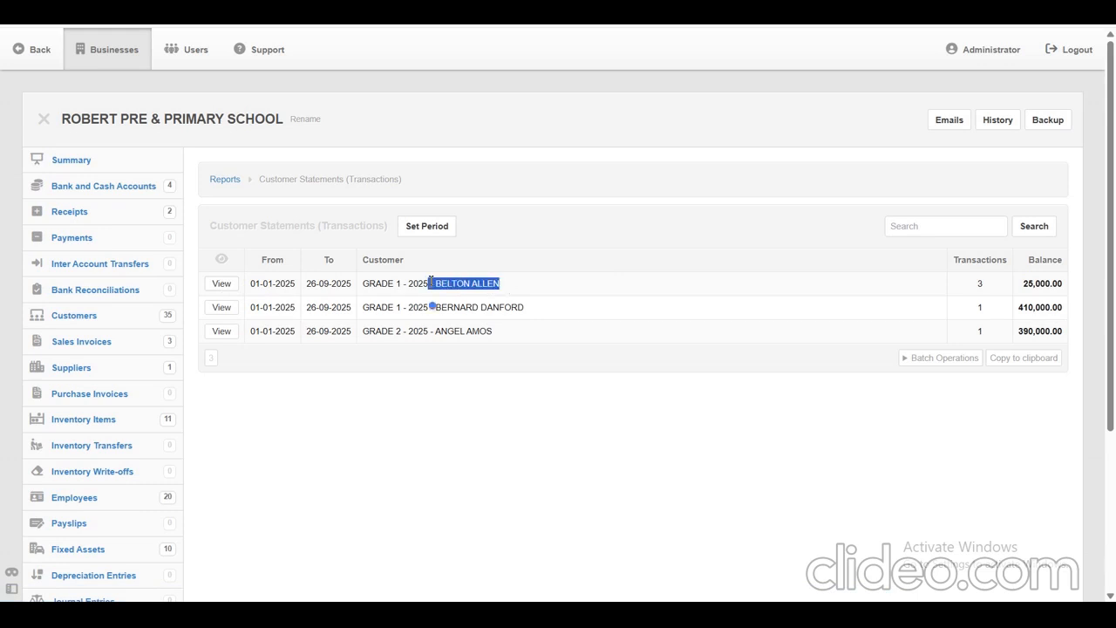
pyautogui.click(221, 288)
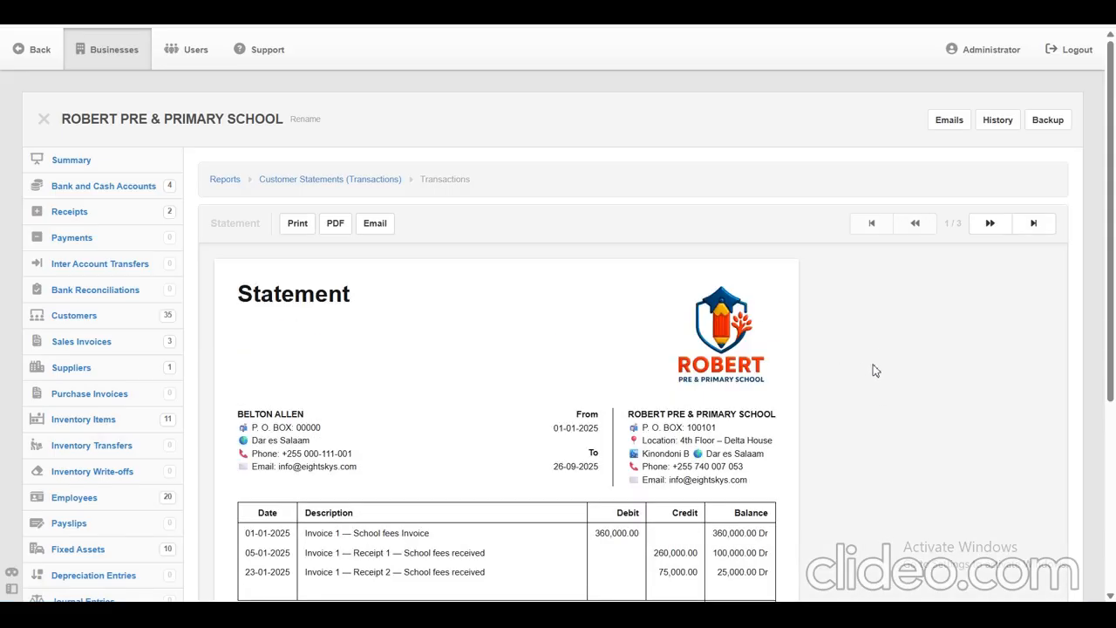
pyautogui.scroll(-1, 894, 390)
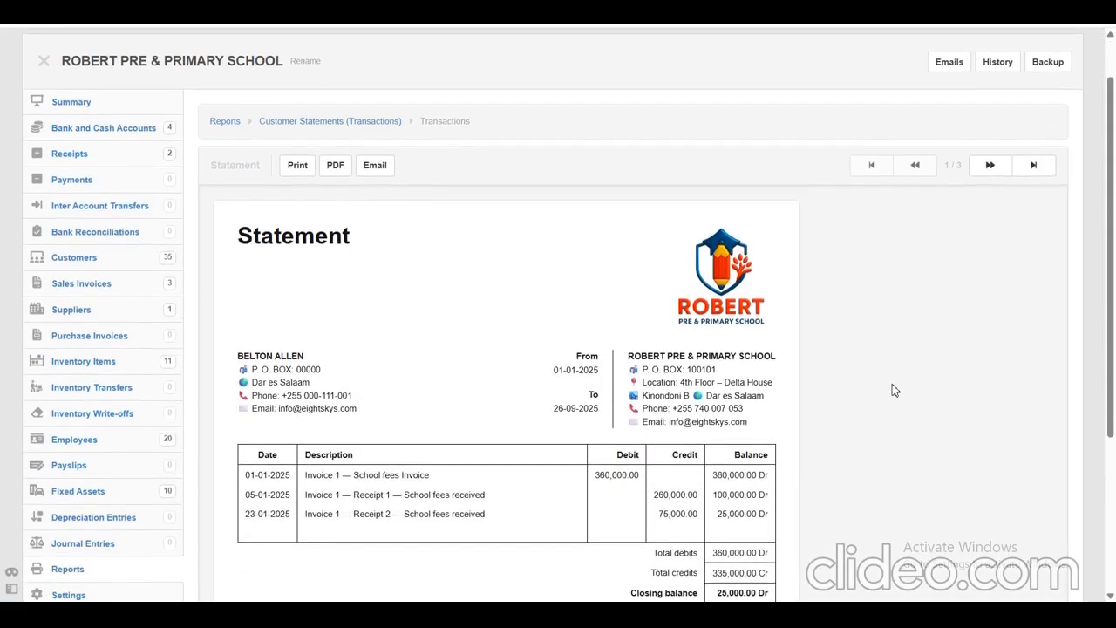
pyautogui.scroll(-1, 894, 390)
pyautogui.scroll(-1, 894, 390)
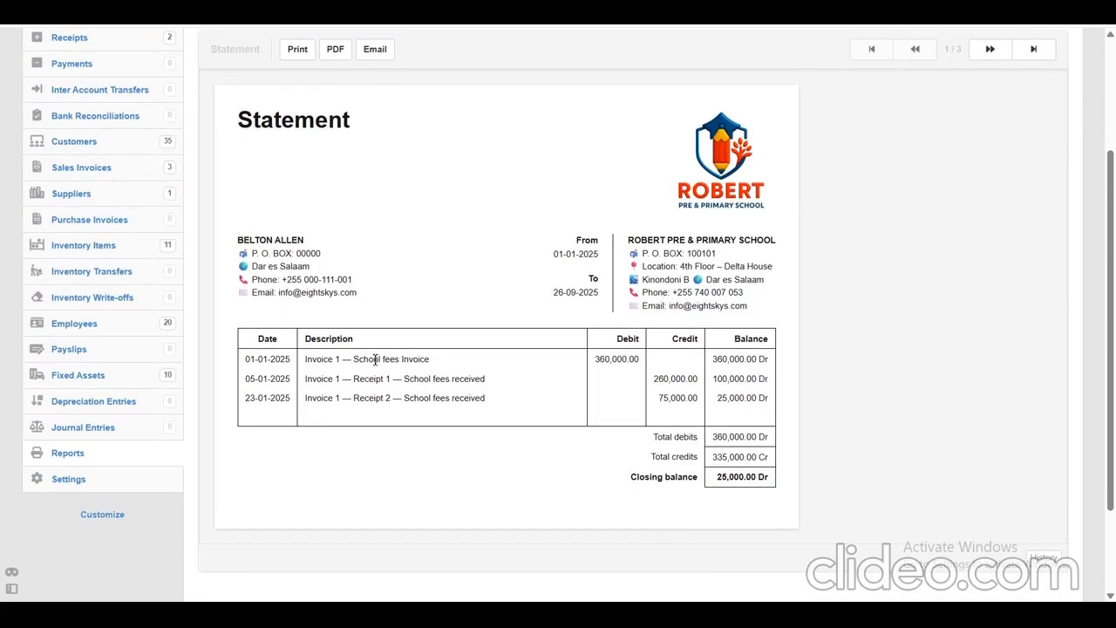
# Examine the statement's school fees invoice, the two receipts against it, and the debit, credit and closing balance totals.
pyautogui.doubleClick(642, 362)
pyautogui.moveTo(712, 360); pyautogui.dragTo(769, 360)
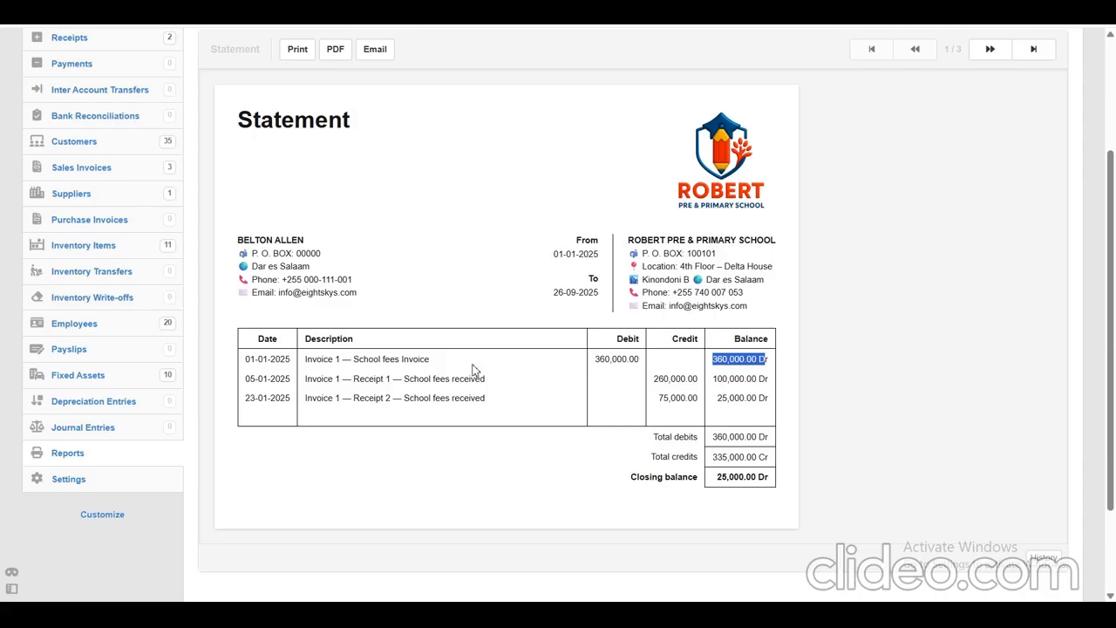
pyautogui.moveTo(245, 381); pyautogui.dragTo(771, 380)
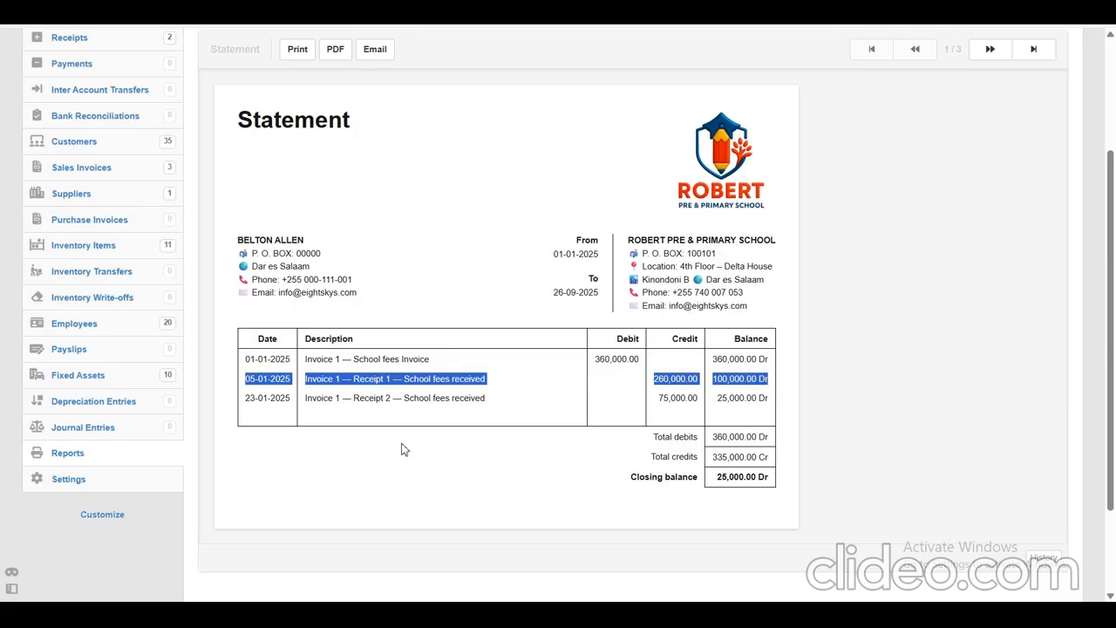
pyautogui.moveTo(242, 399); pyautogui.dragTo(785, 394)
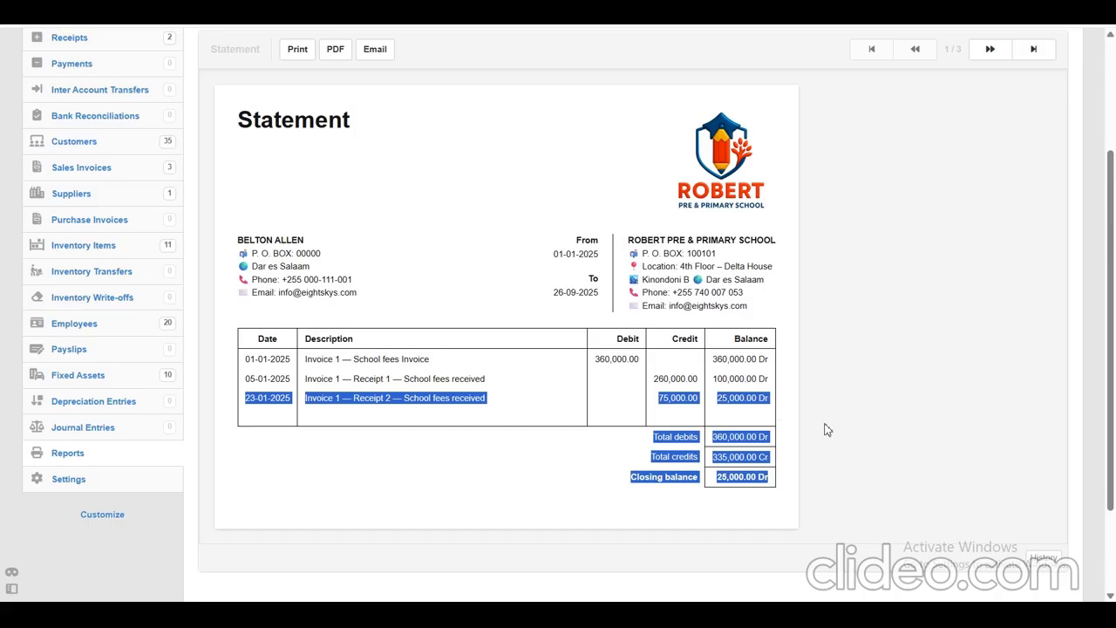
pyautogui.click(834, 354)
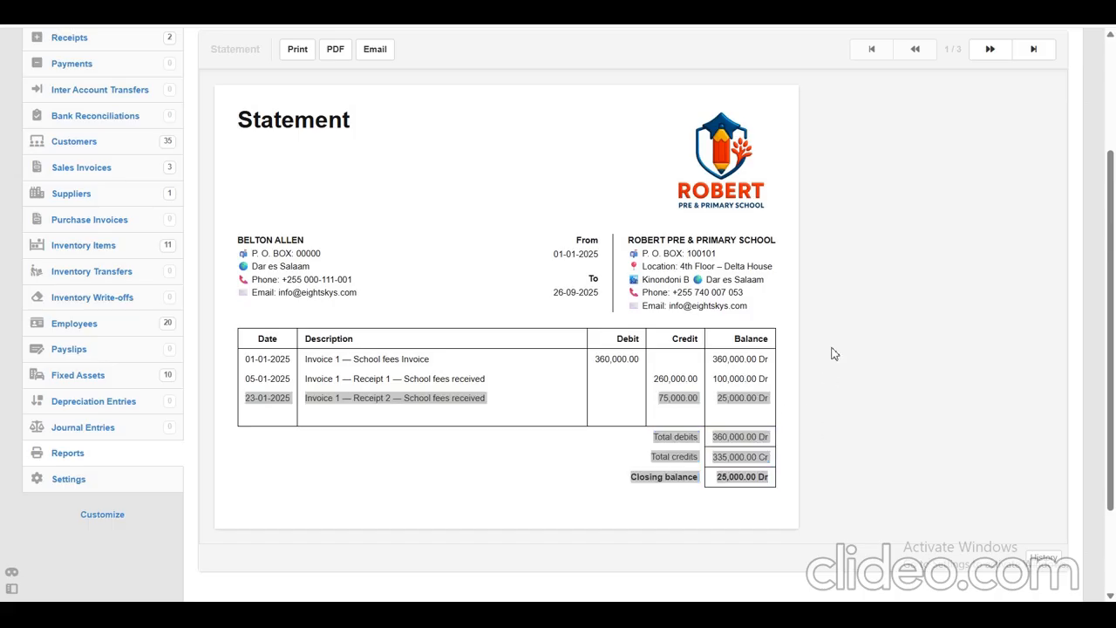
pyautogui.click(642, 359)
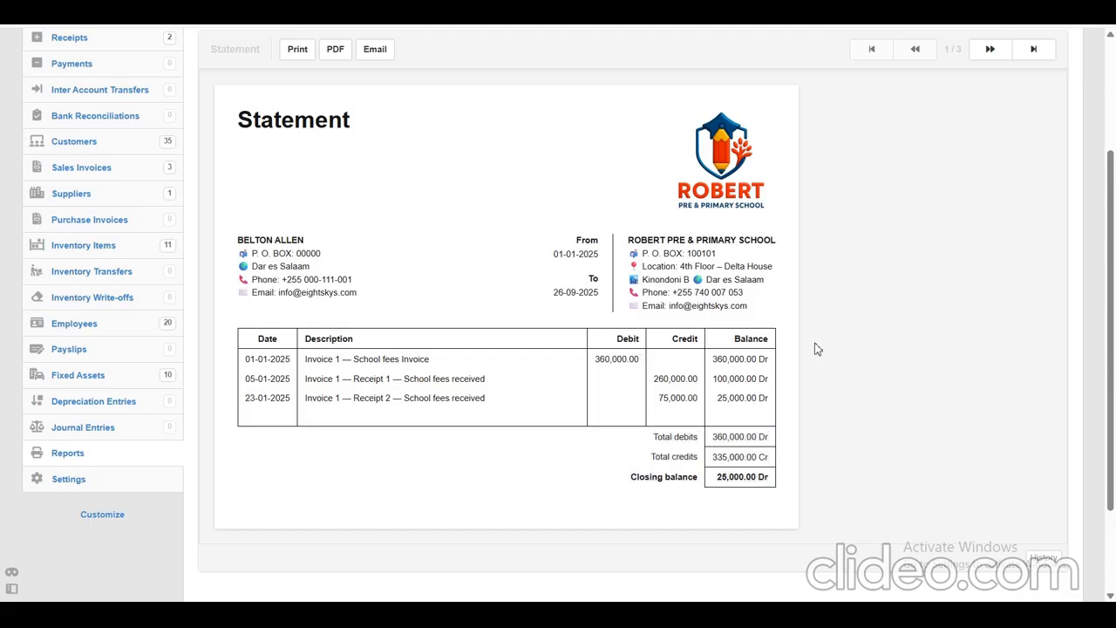
pyautogui.scroll(2, 817, 349)
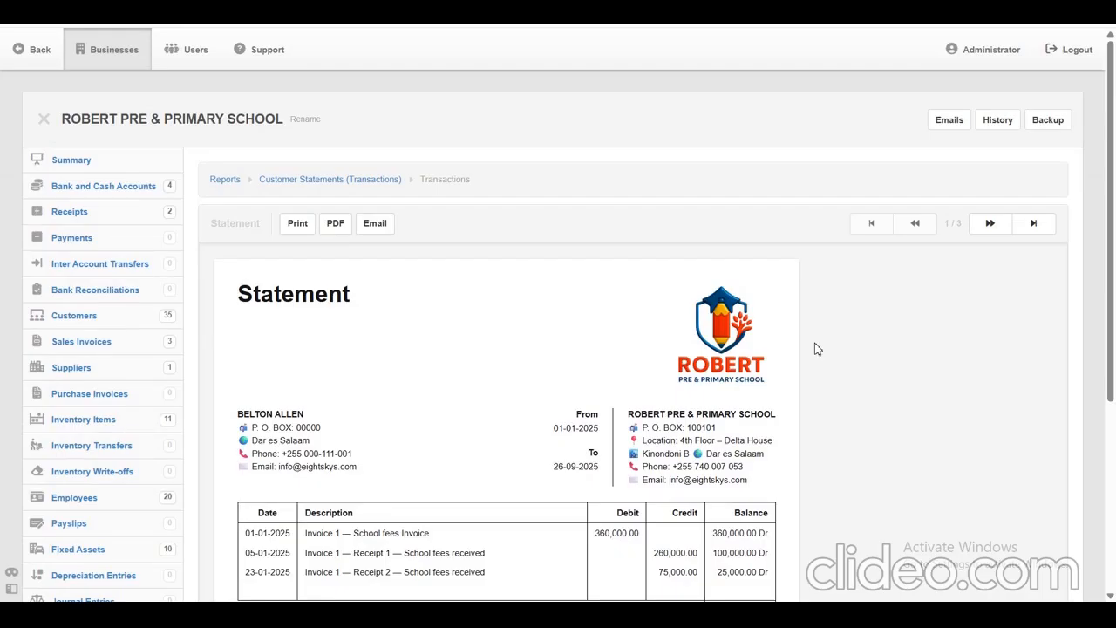
pyautogui.scroll(-2, 817, 349)
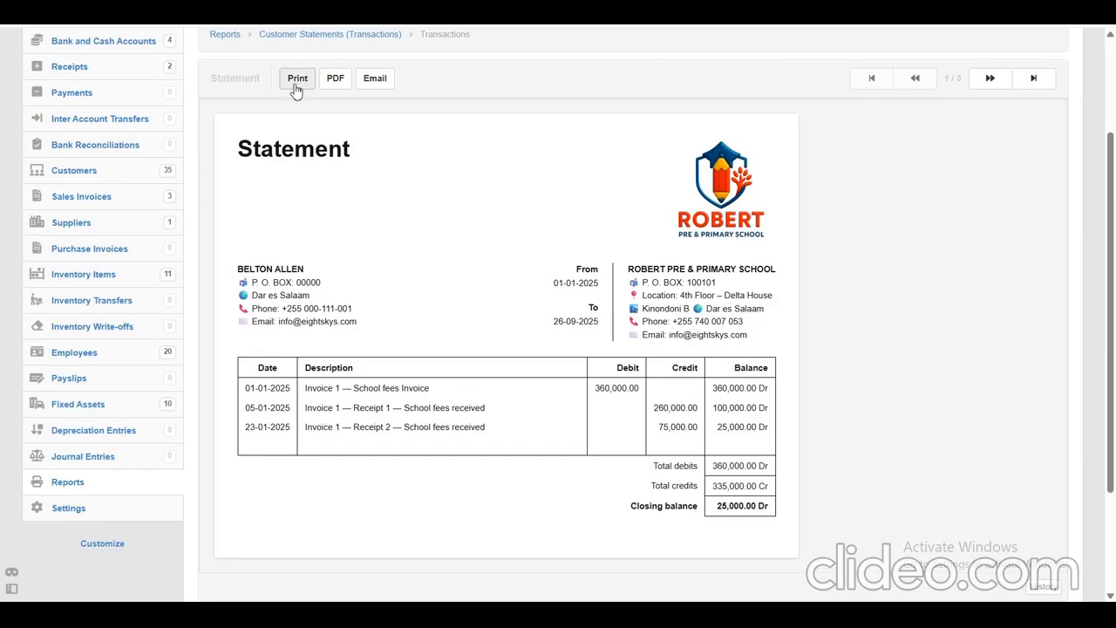
pyautogui.click(377, 80)
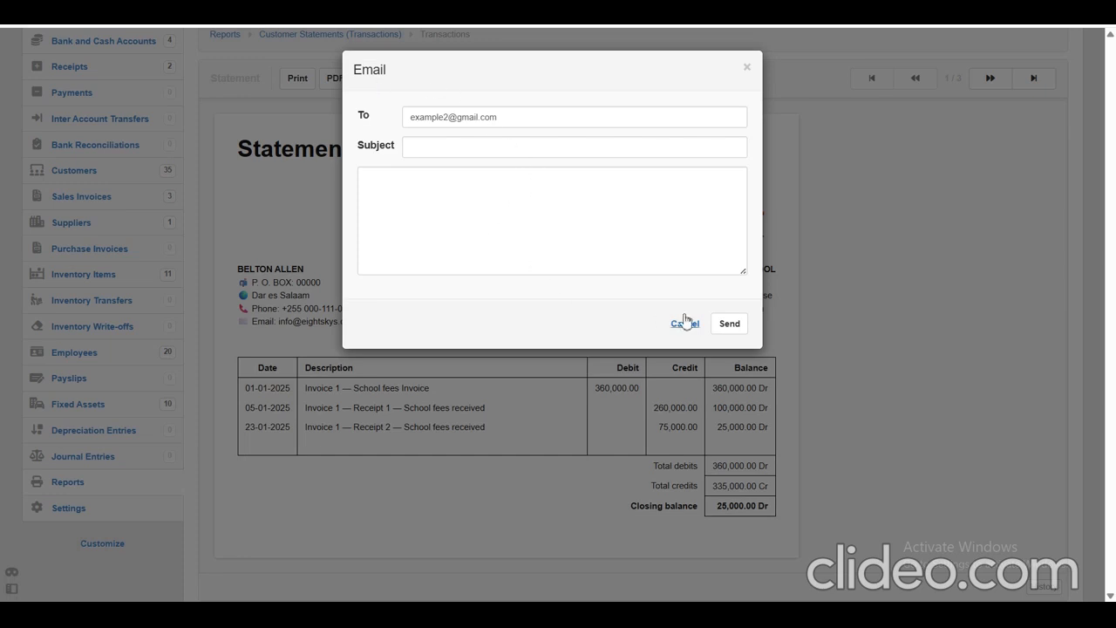
pyautogui.click(498, 206)
pyautogui.click(501, 149)
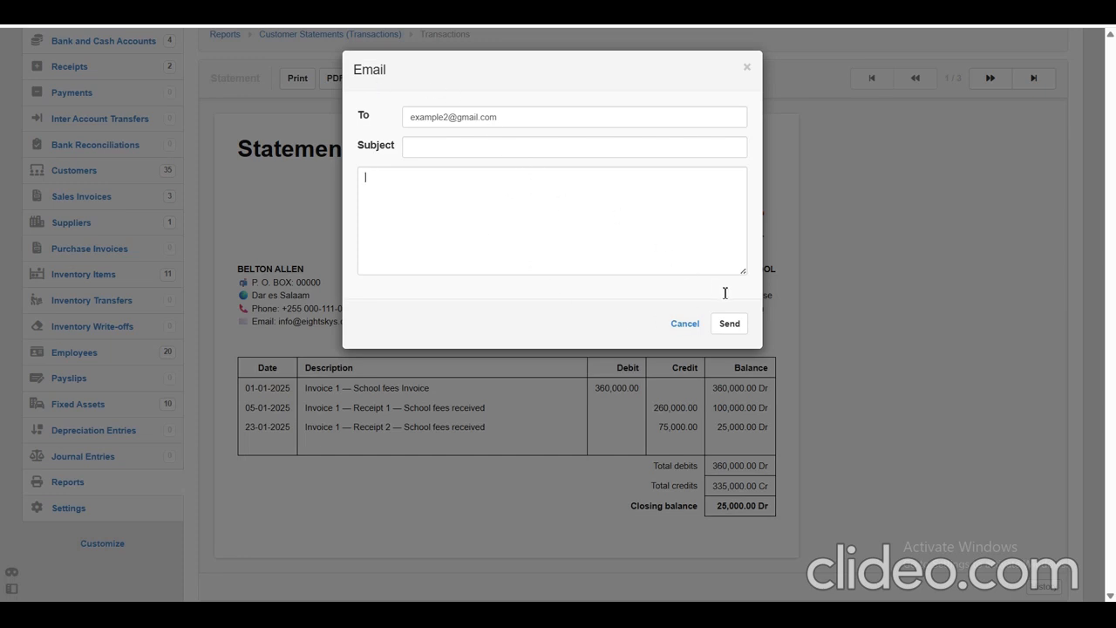
pyautogui.click(686, 324)
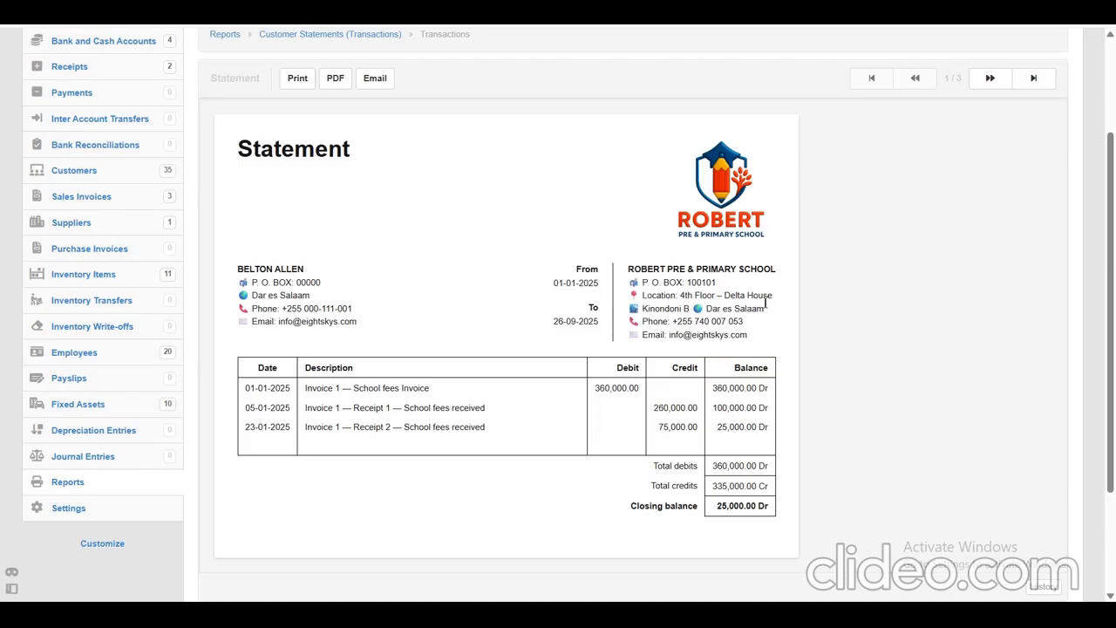
# Open the Customers list and examine the students' receivable balances and payment statuses across the grades.
pyautogui.scroll(2, 903, 307)
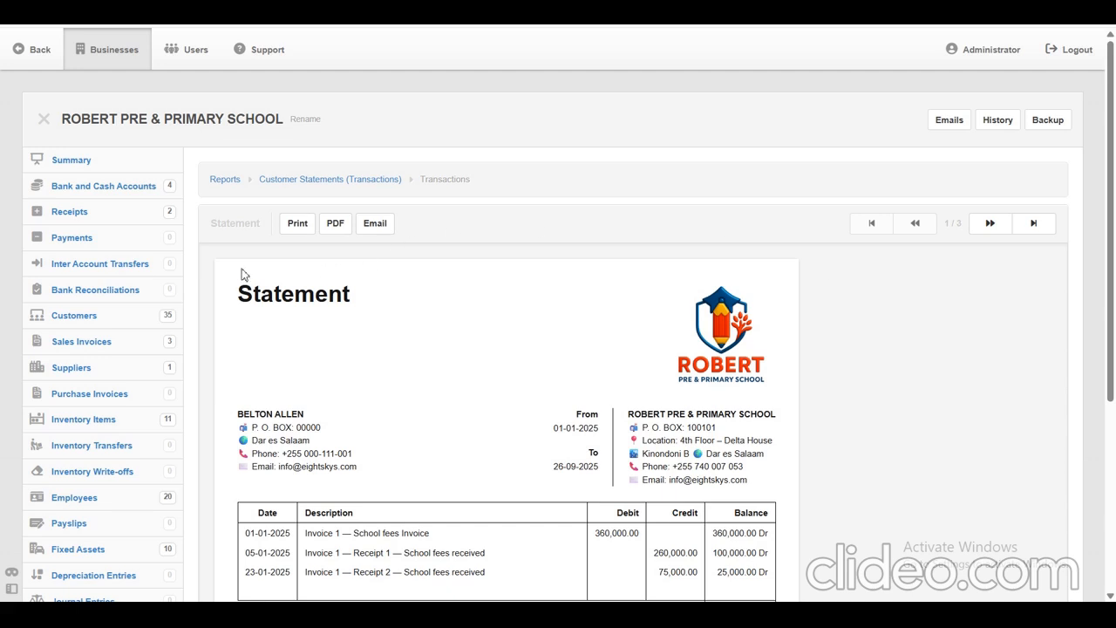
pyautogui.moveTo(15, 323); pyautogui.dragTo(100, 317)
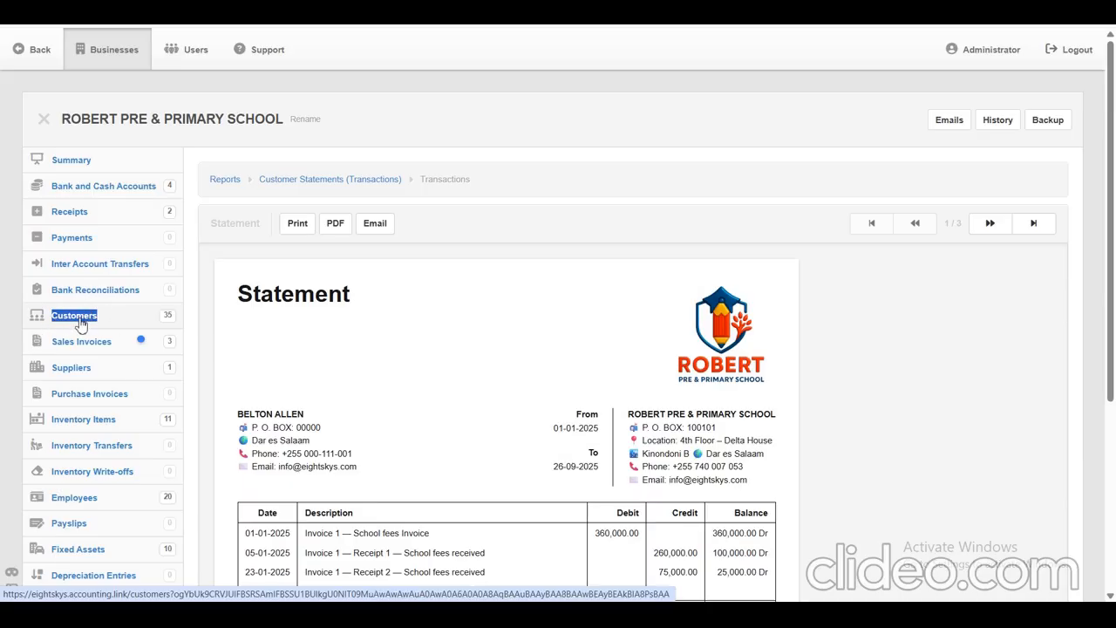
pyautogui.click(79, 320)
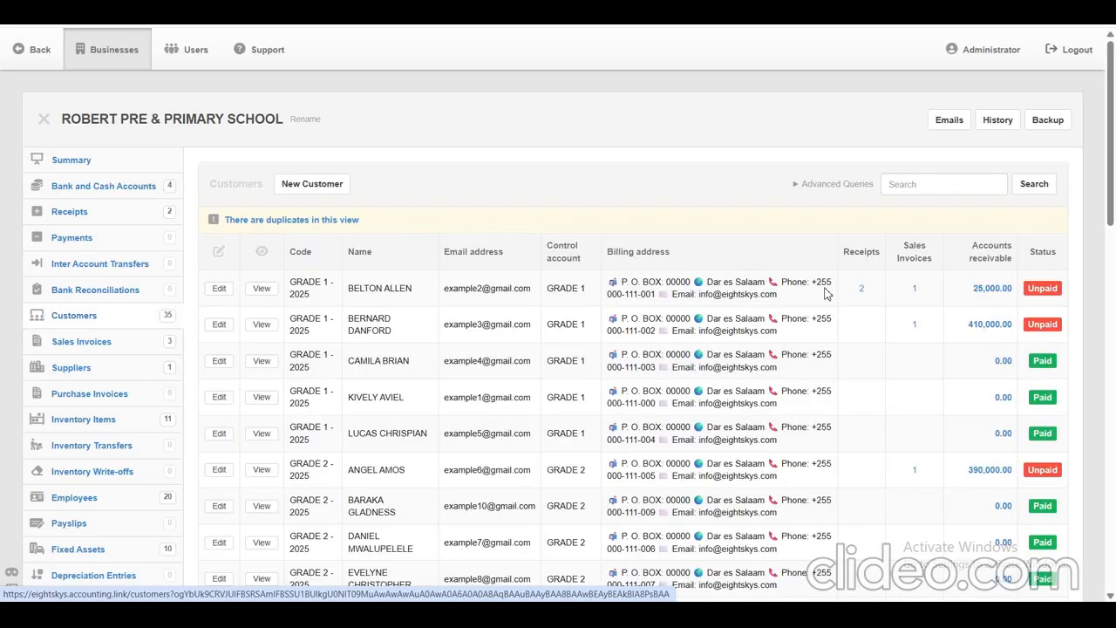
pyautogui.moveTo(1113, 109); pyautogui.dragTo(1115, 235)
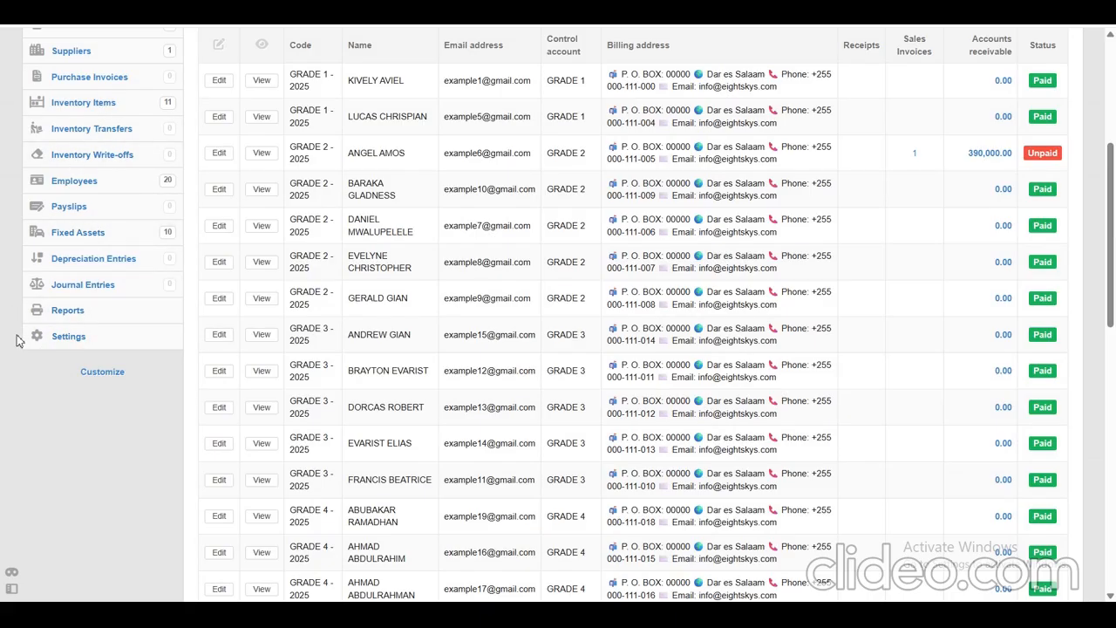
# Open the Non-inventory Items in the business settings and examine the fee items with their sales prices.
pyautogui.moveTo(15, 340); pyautogui.dragTo(83, 342)
pyautogui.click(61, 339)
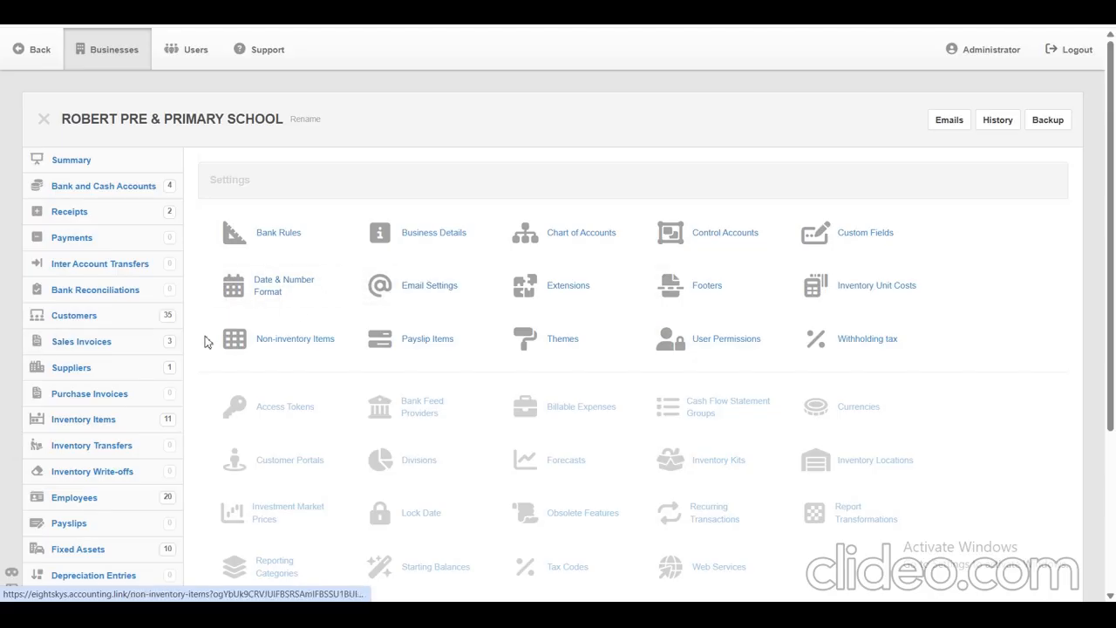
pyautogui.moveTo(206, 342); pyautogui.dragTo(320, 352)
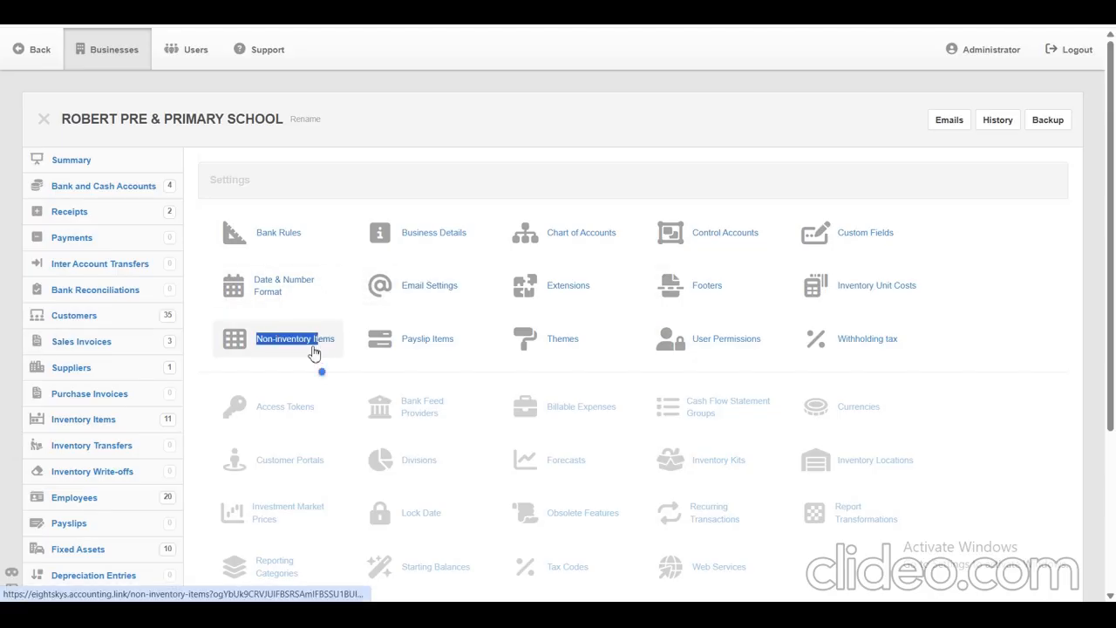
pyautogui.click(314, 352)
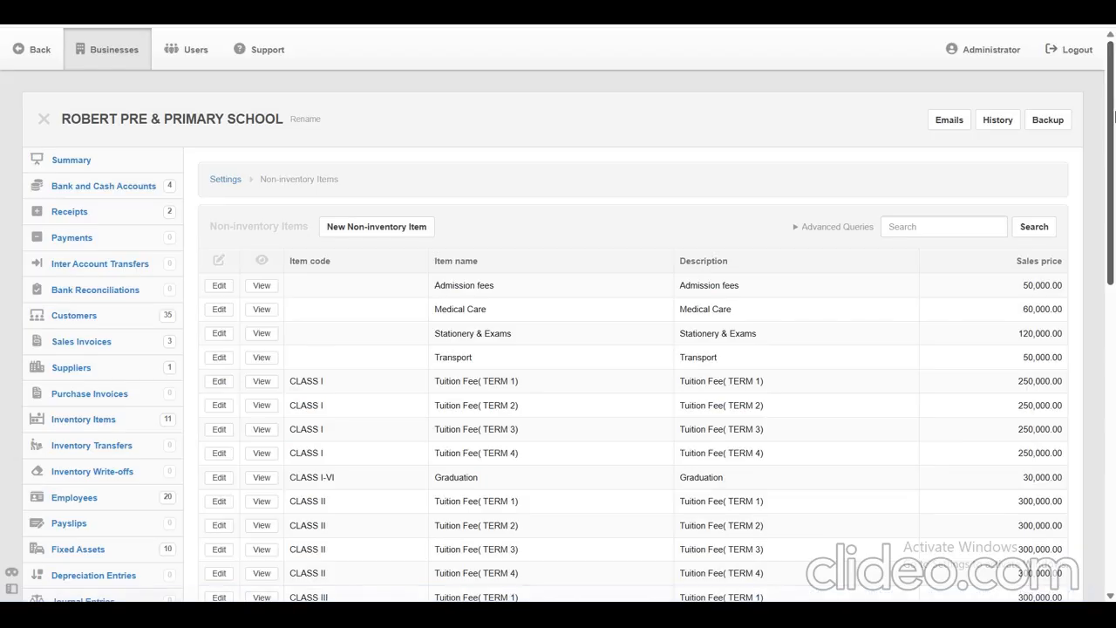
pyautogui.moveTo(1113, 131)
pyautogui.mouseDown()
pyautogui.moveTo(1112, 384)
pyautogui.moveTo(1112, 127)
pyautogui.mouseUp()
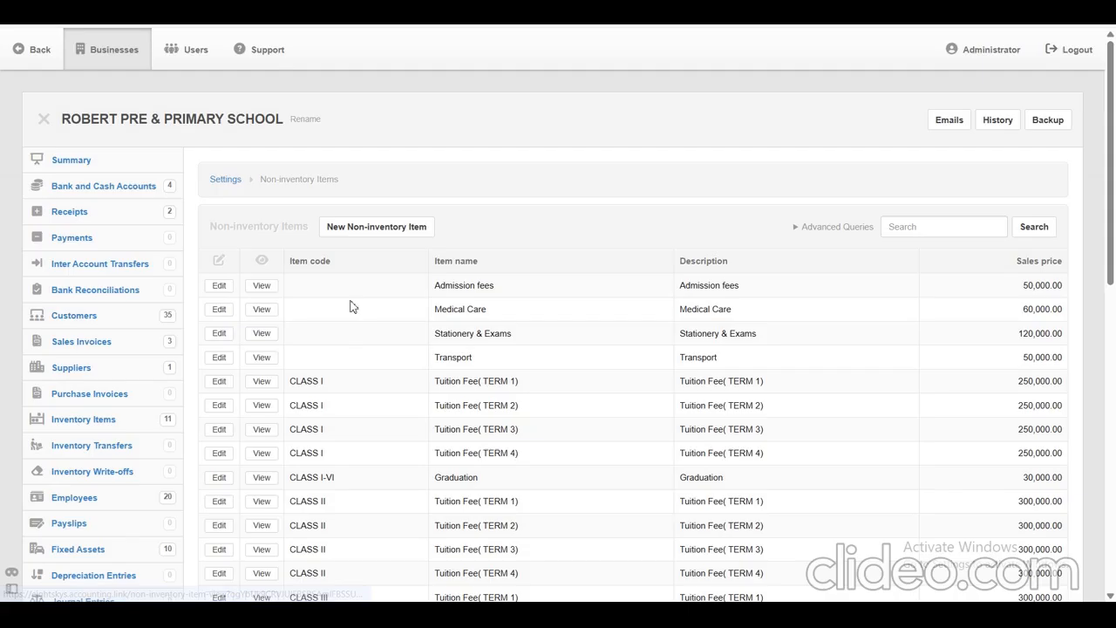
# Open the sales invoices list and bring up a blank new sales invoice form.
pyautogui.moveTo(2, 344); pyautogui.dragTo(120, 347)
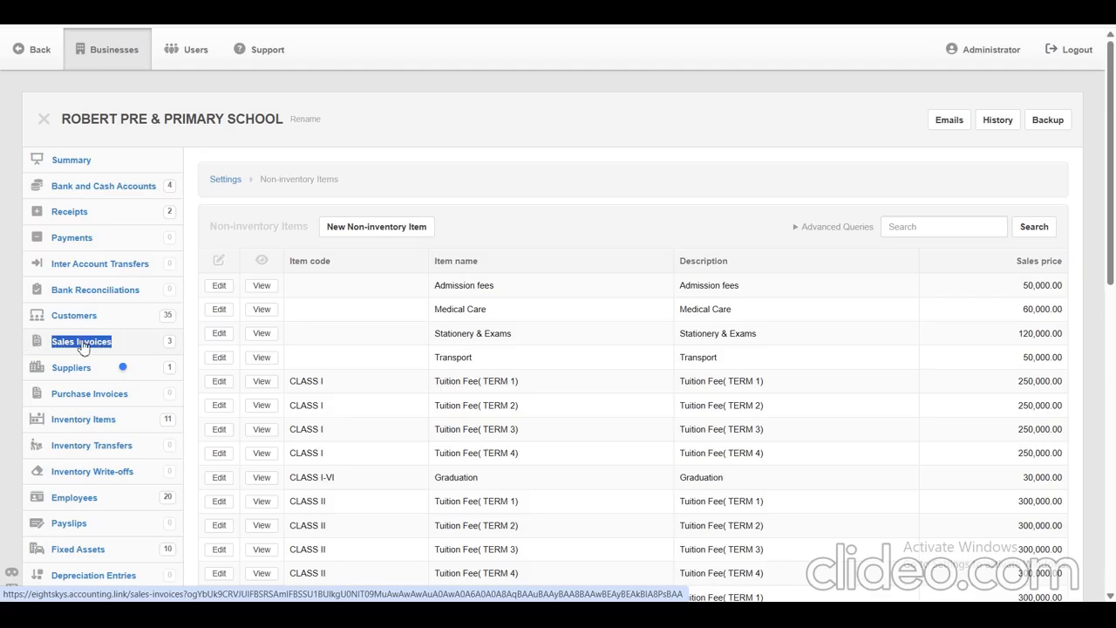
pyautogui.click(82, 343)
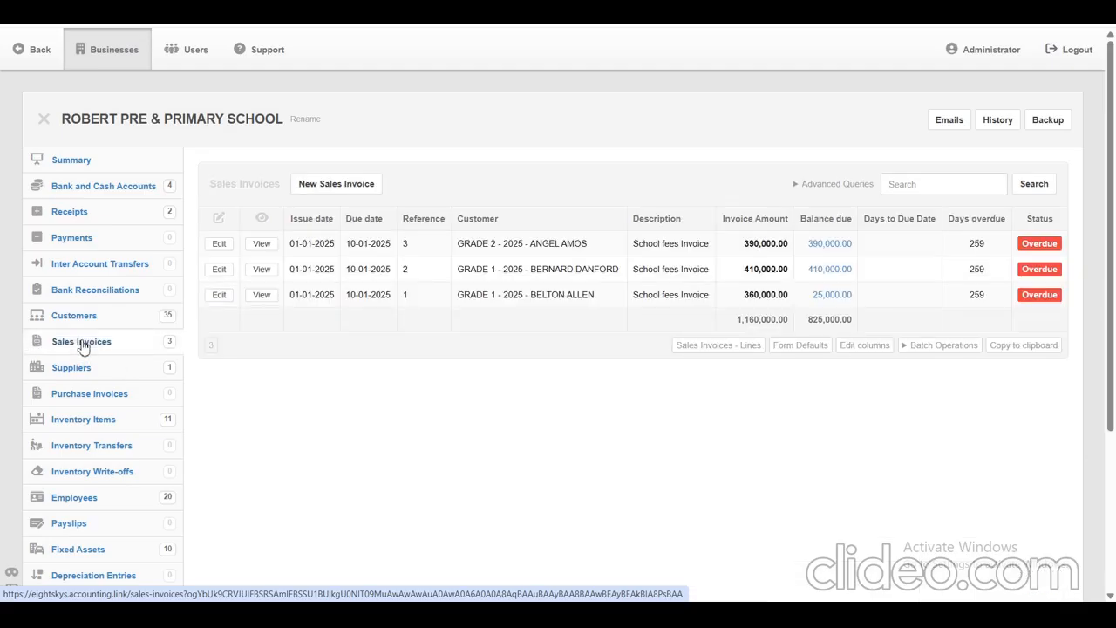
pyautogui.click(334, 190)
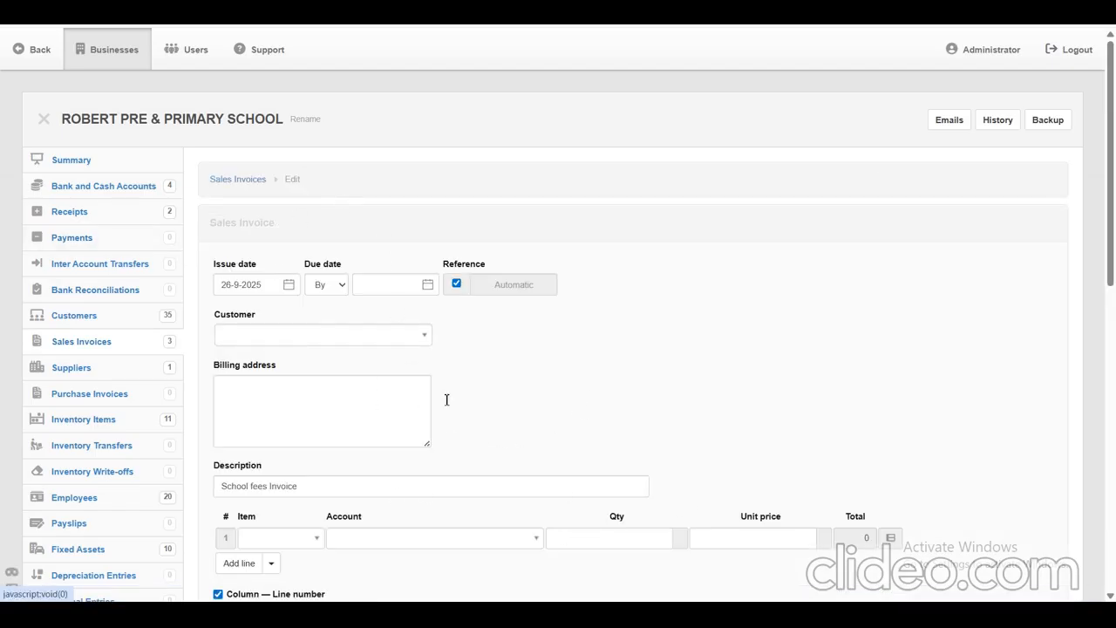
# Open the business summary and review the assets, school fees balances, income and net profit.
pyautogui.click(83, 165)
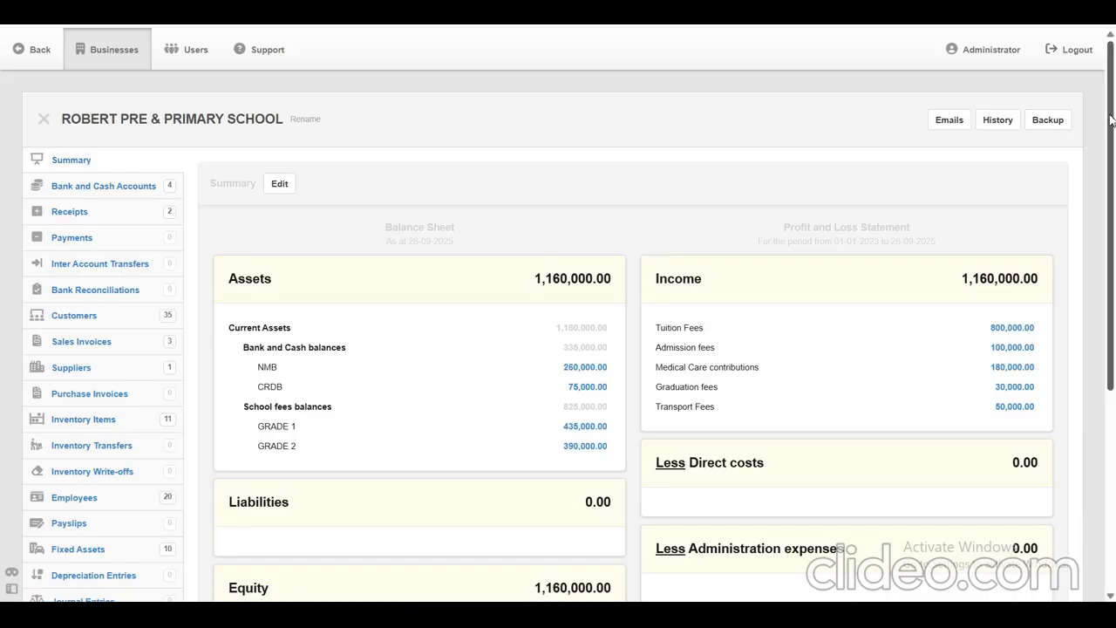
pyautogui.moveTo(1110, 119); pyautogui.dragTo(1110, 214)
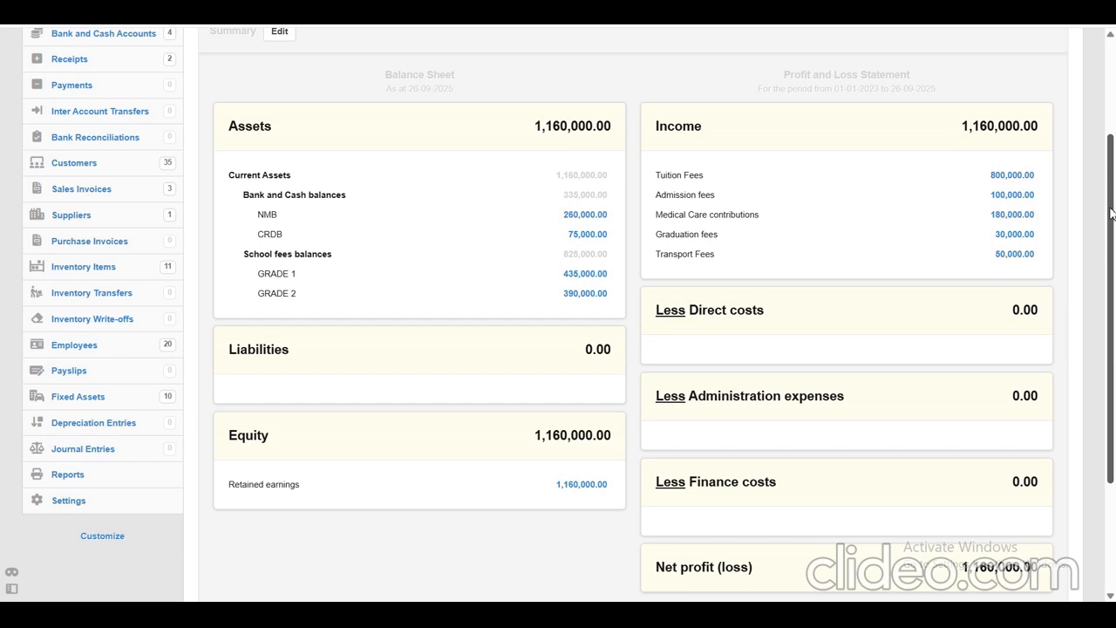
pyautogui.moveTo(1110, 214); pyautogui.dragTo(1110, 146)
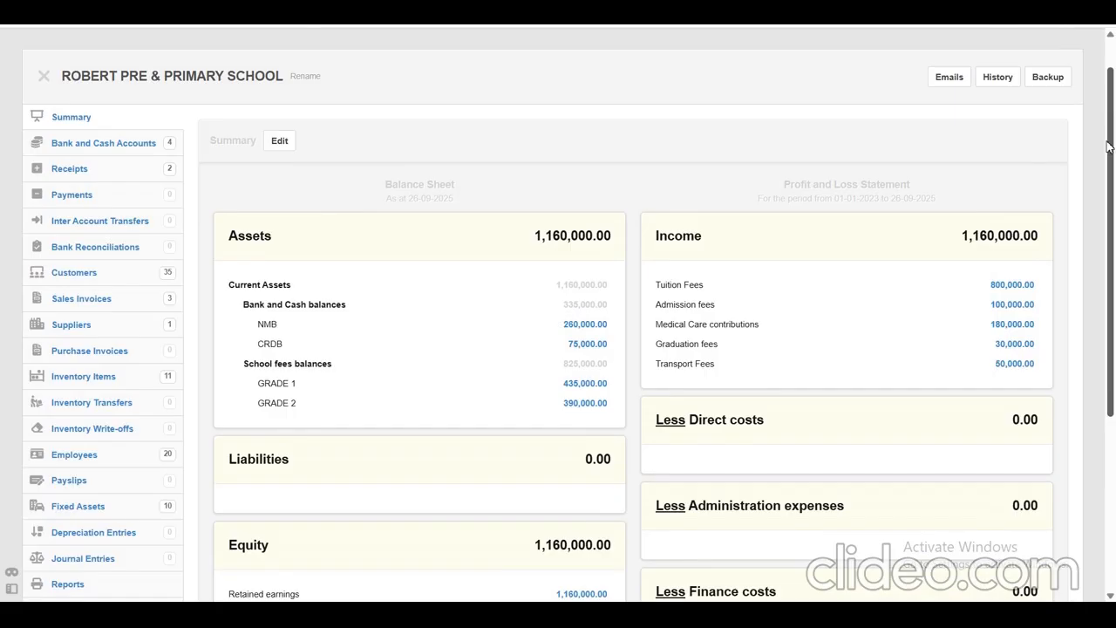